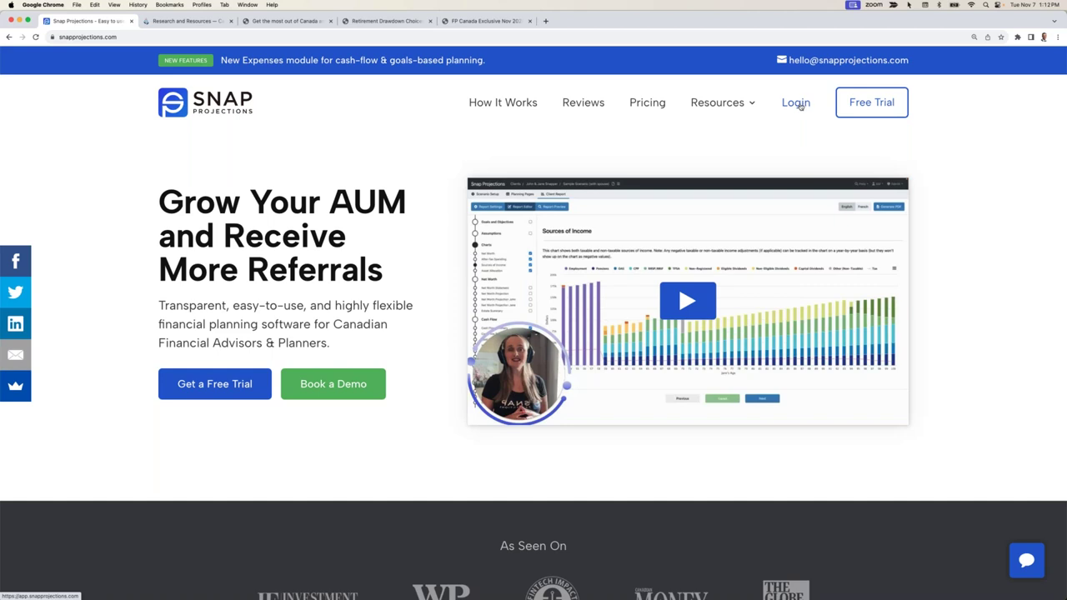
Sign in to Snap Projections to reach the Clients list
click(797, 104)
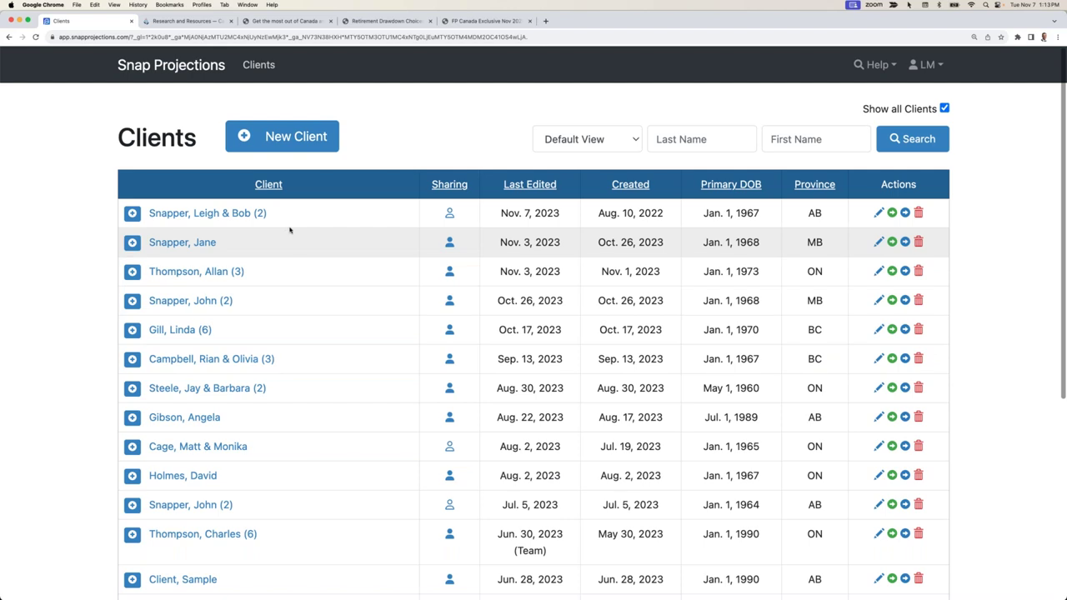
Create a new client with her first and last name, born 1959-01-01, province Alberta
click(279, 137)
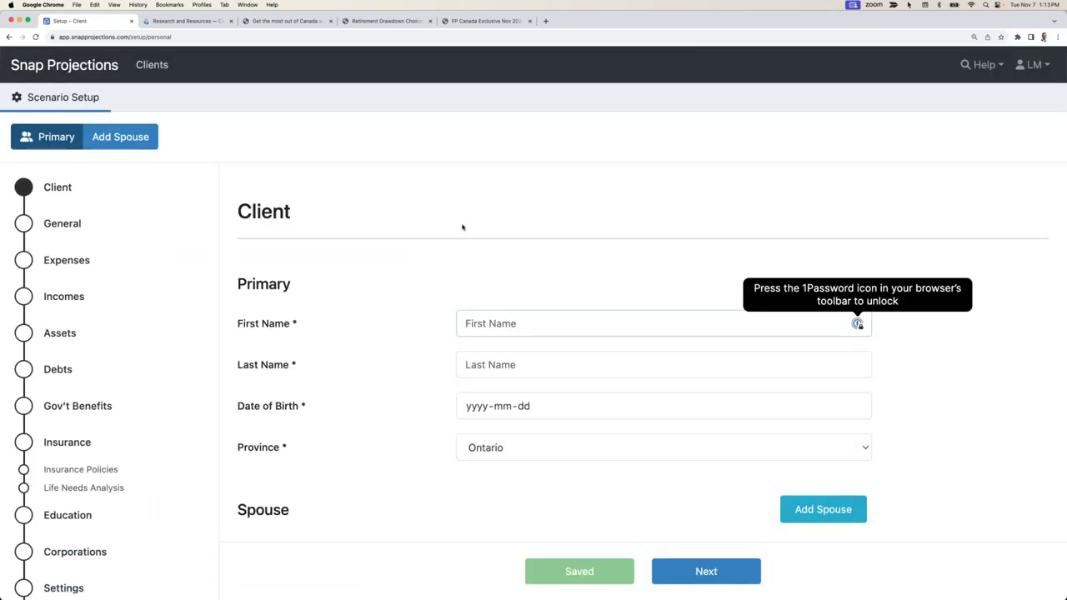
key(Tab)
key(Tab)
text(1959)
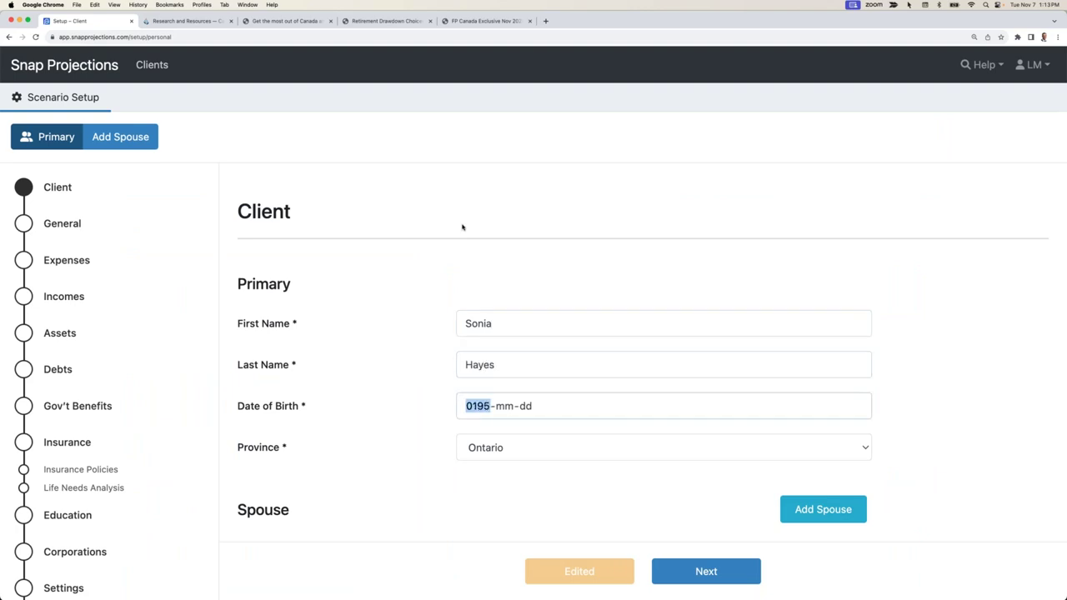
text(01)
text(01)
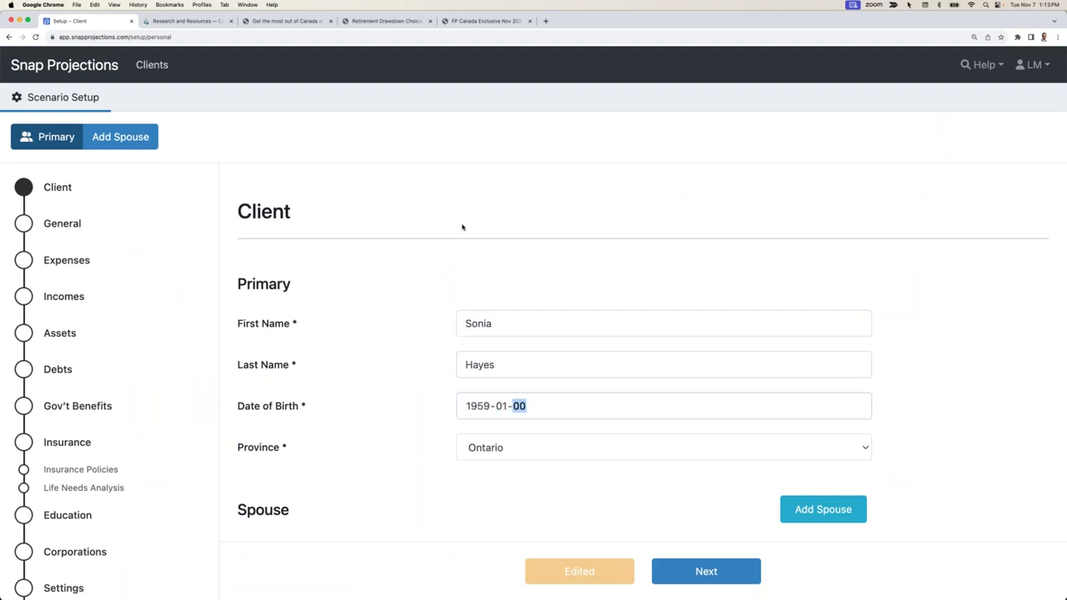
click(517, 448)
click(517, 448)
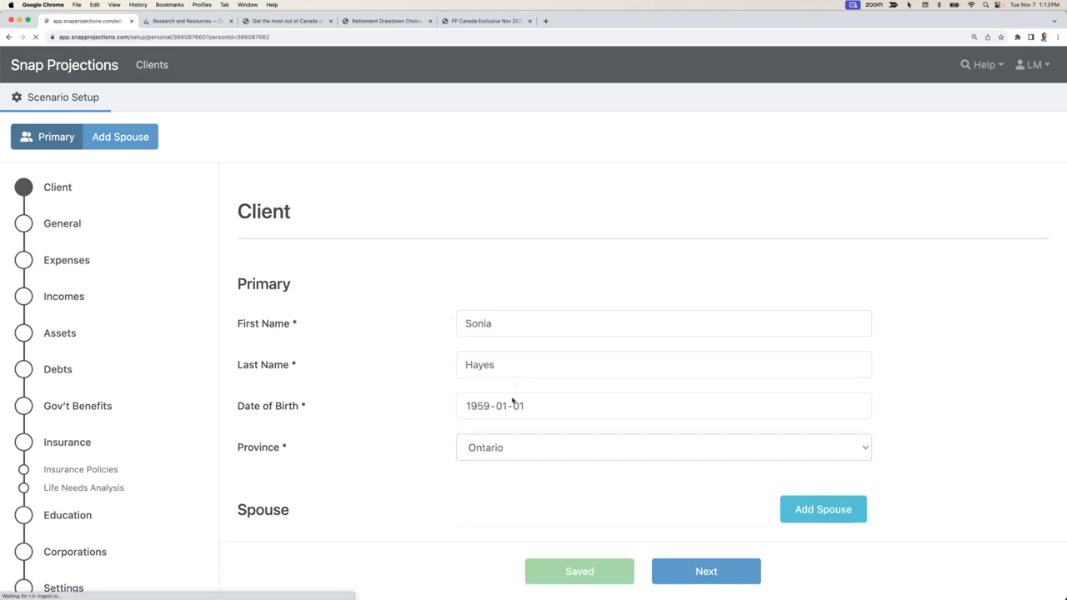
click(510, 447)
click(478, 328)
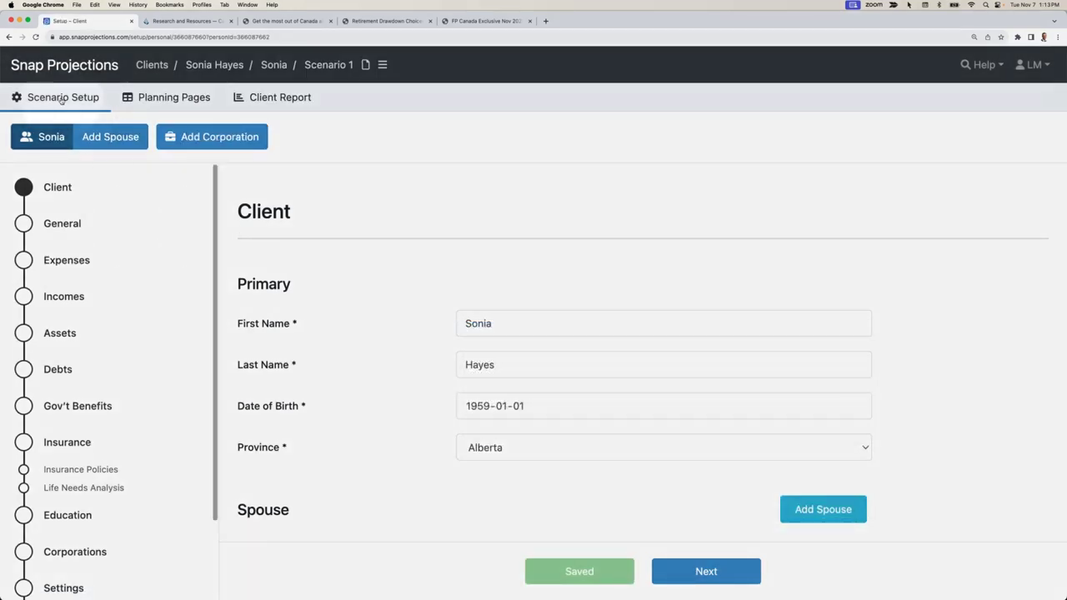
click(61, 98)
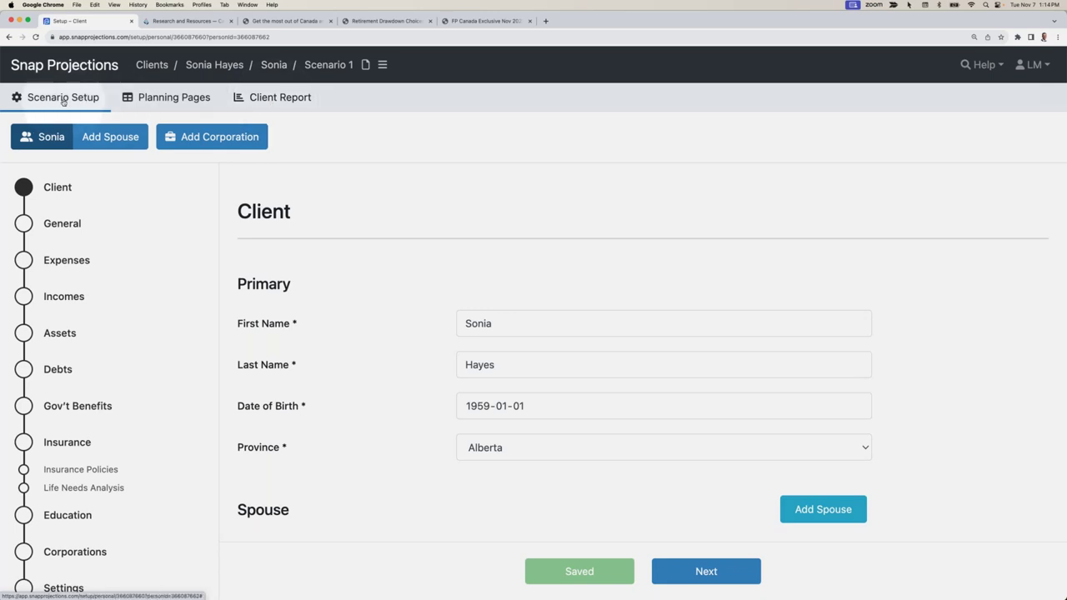
Apply the recommended guideline assumptions in the scenario's general settings
click(705, 572)
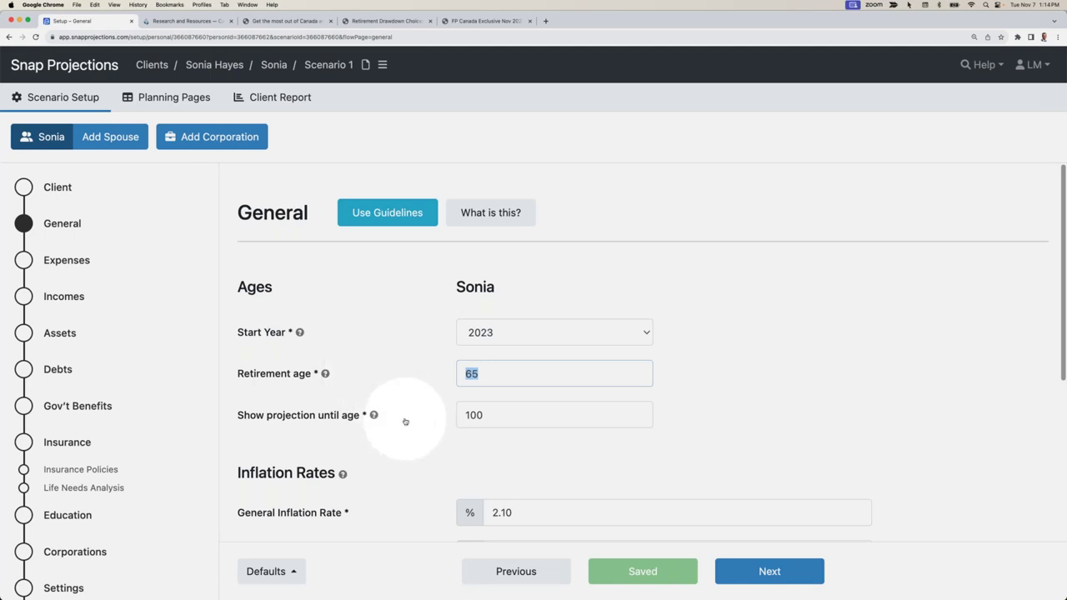
click(383, 215)
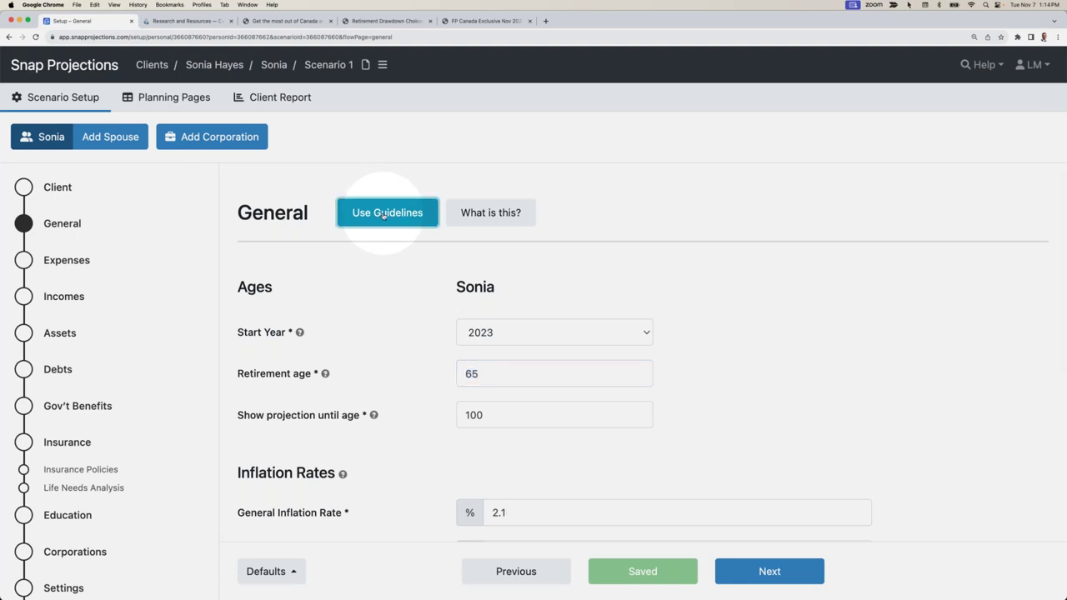
scroll(382, 214, down, 5)
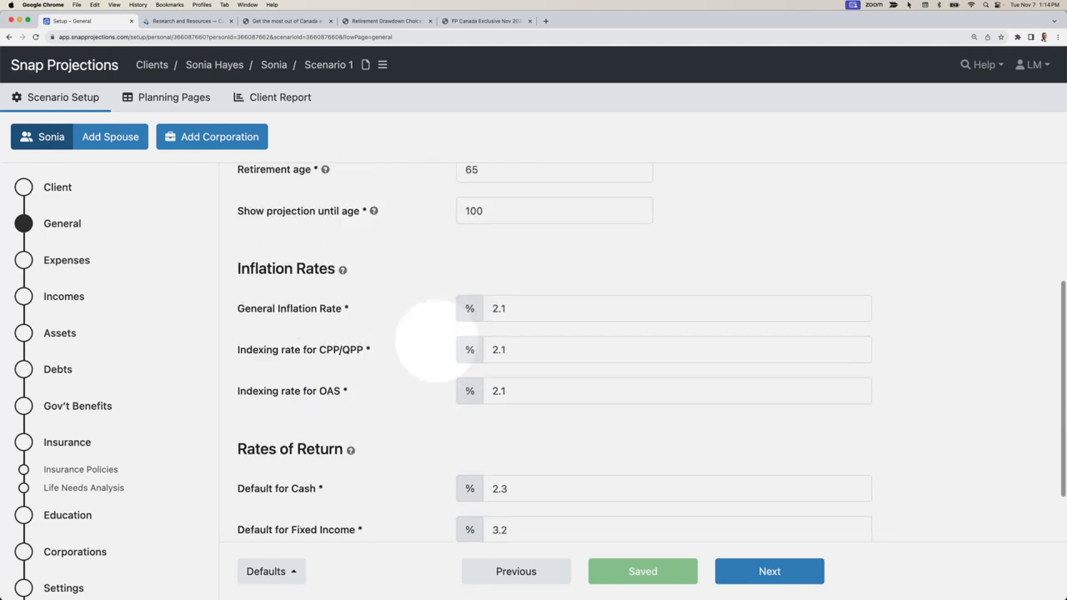
scroll(421, 329, down, 2)
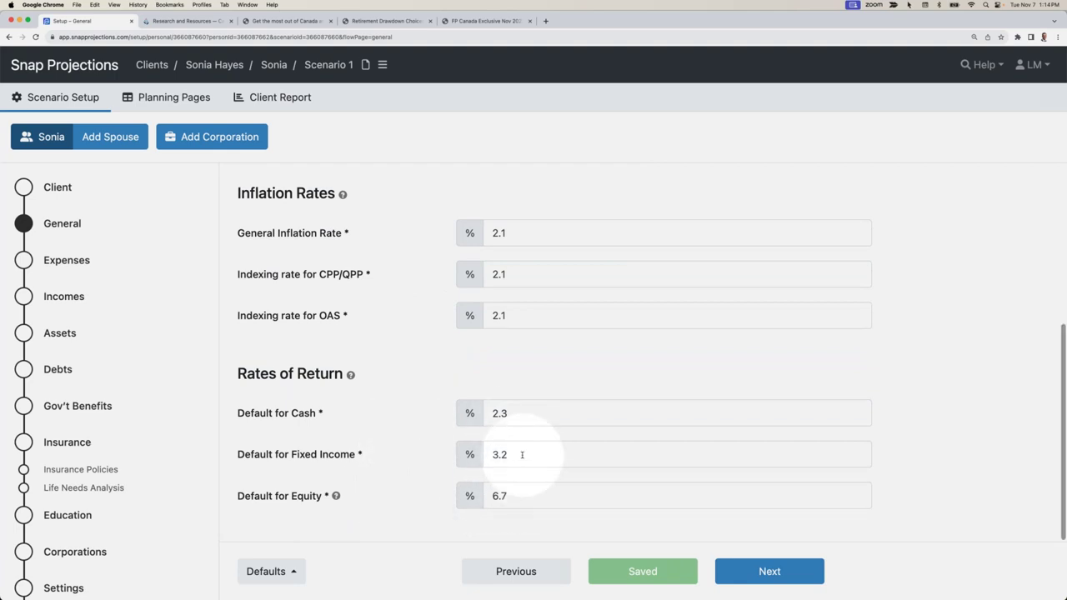
Set rates of return to 1.00% cash, 2% fixed income and 5% equity
double_click(520, 418)
text(1.00)
double_click(519, 454)
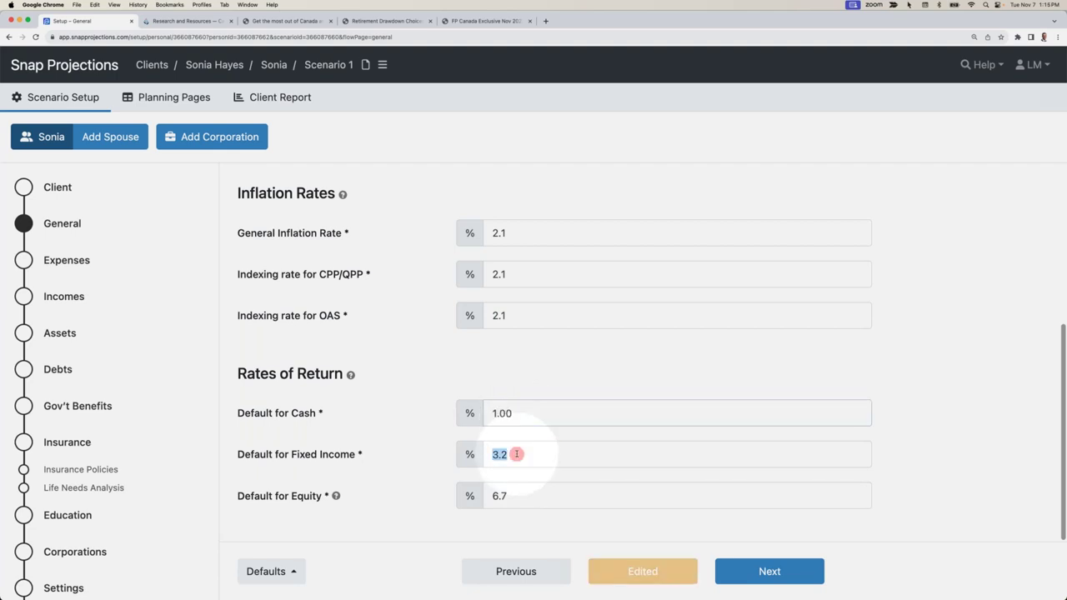
text(2)
double_click(516, 495)
text(5)
click(426, 479)
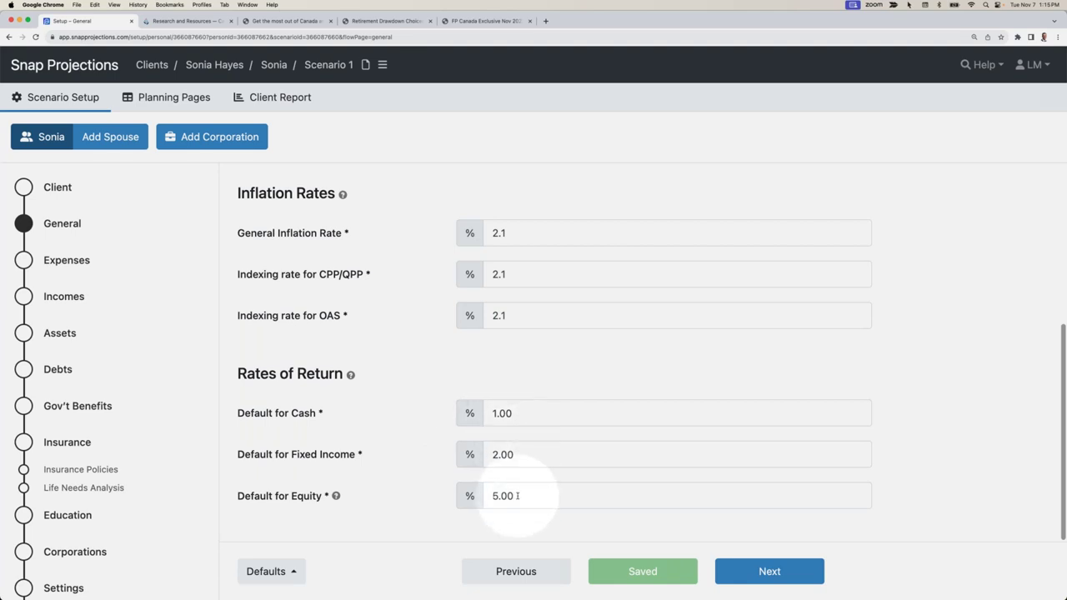
click(755, 572)
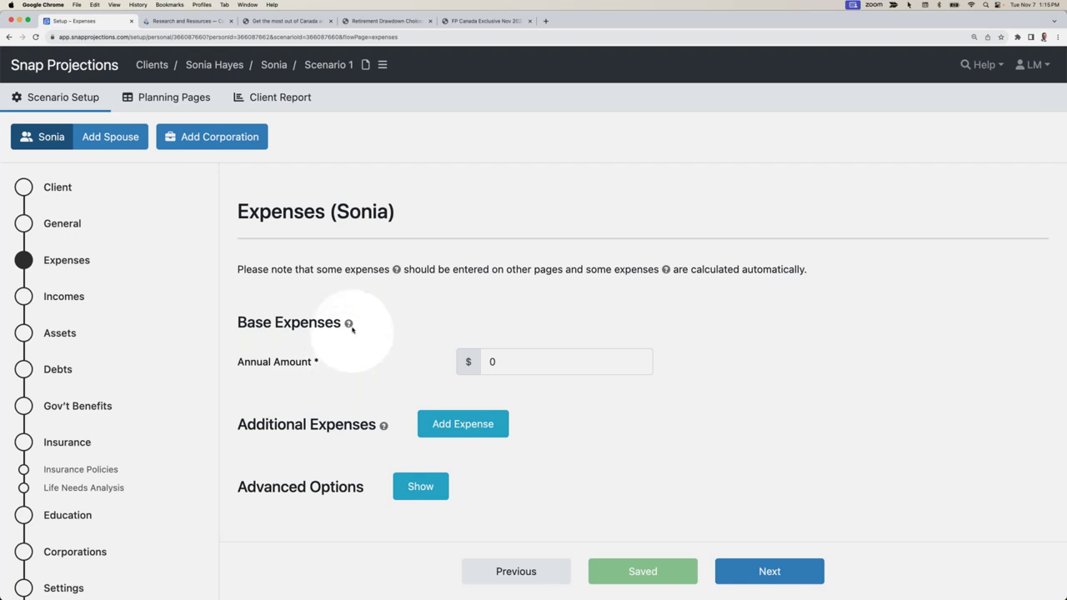
Set the base annual expense amount to 66,000
mouse_move(350, 325)
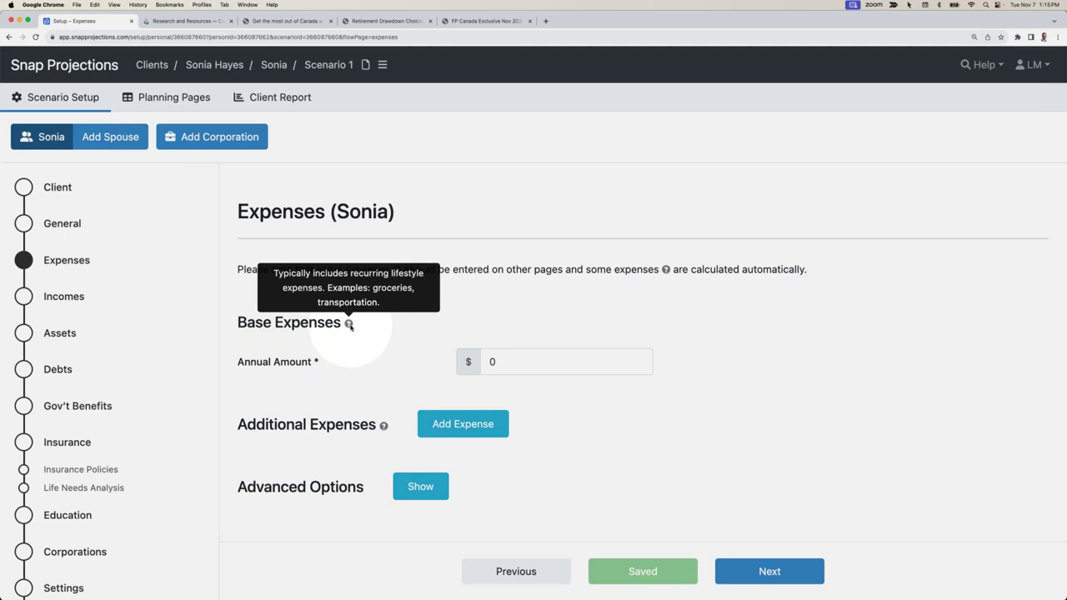
click(501, 362)
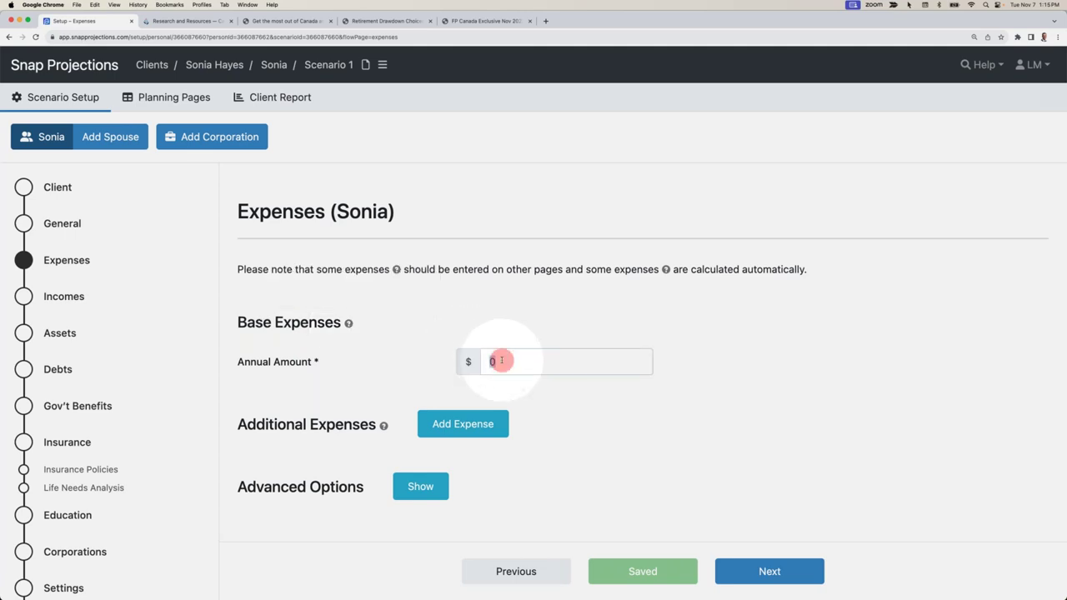
text(66000)
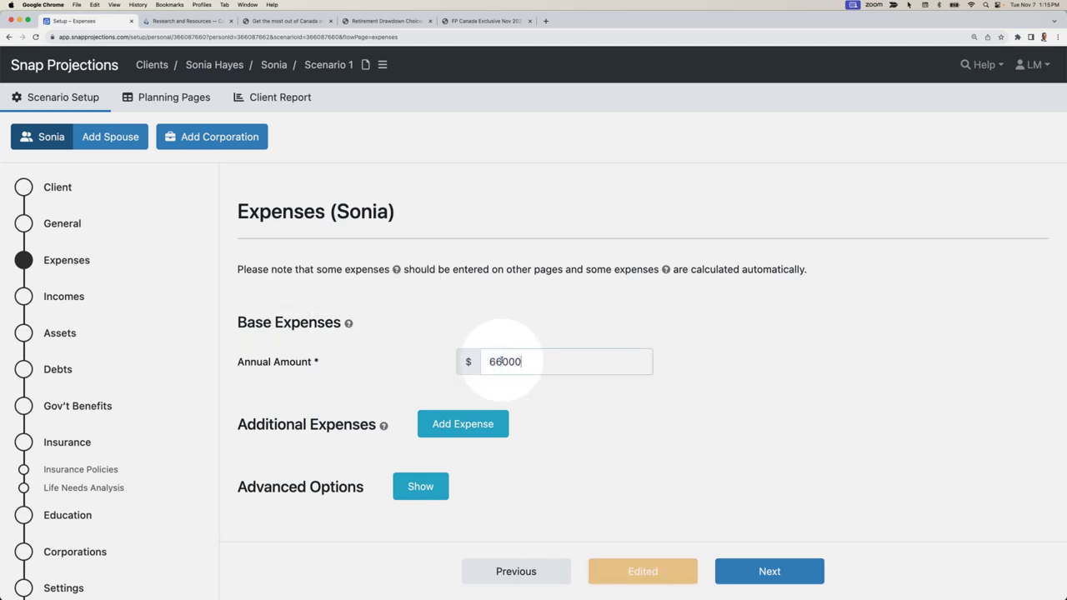
click(488, 324)
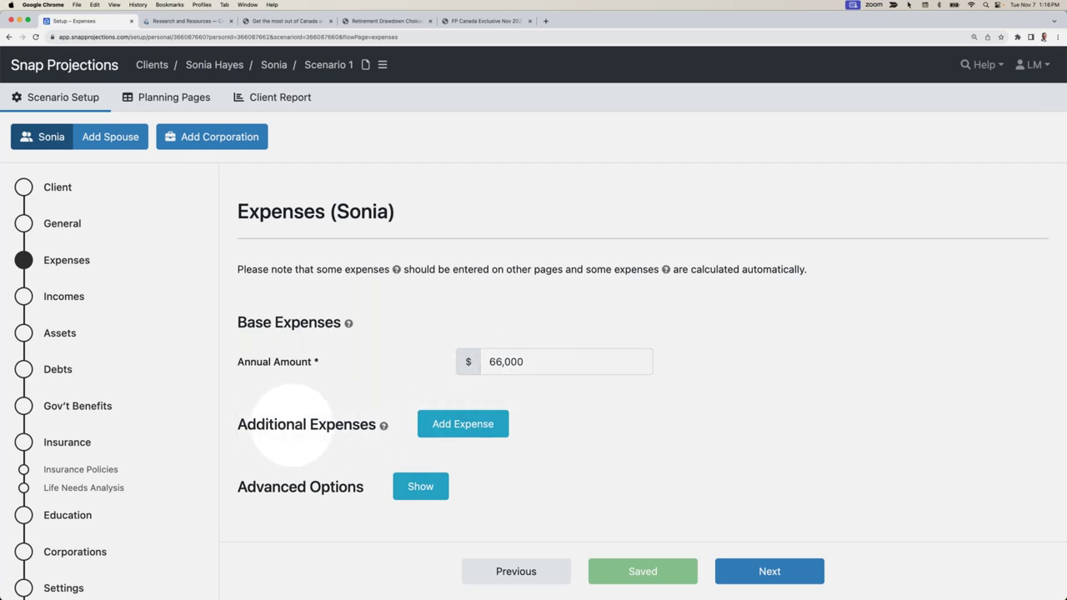
Add an 'Additional Travel' expense of $10,000 a year
click(472, 428)
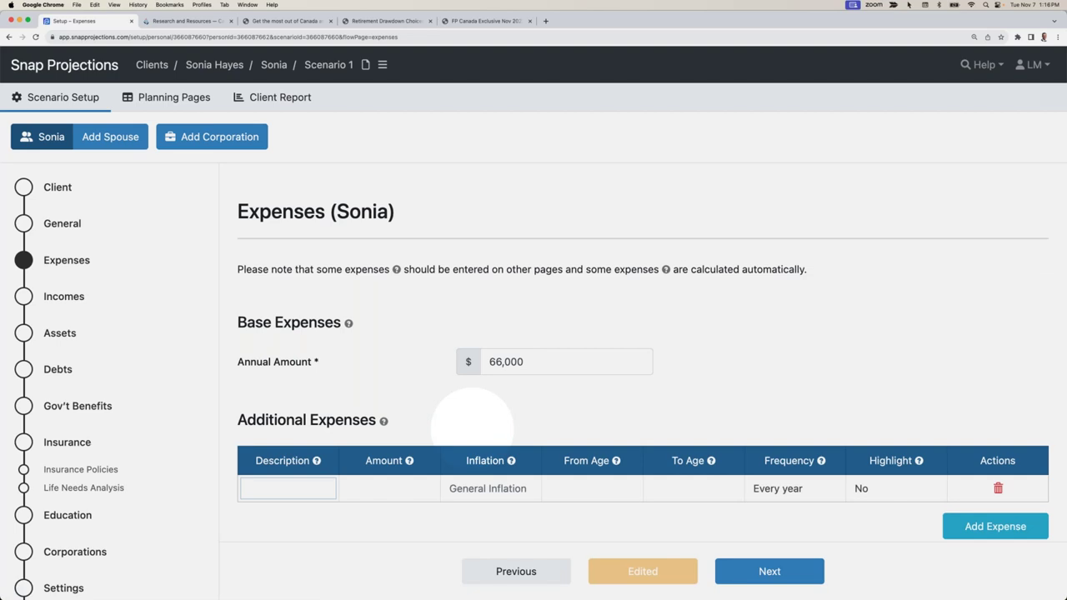
scroll(464, 418, down, 1)
text(Additional Travel)
key(Tab)
text(10,000)
click(496, 485)
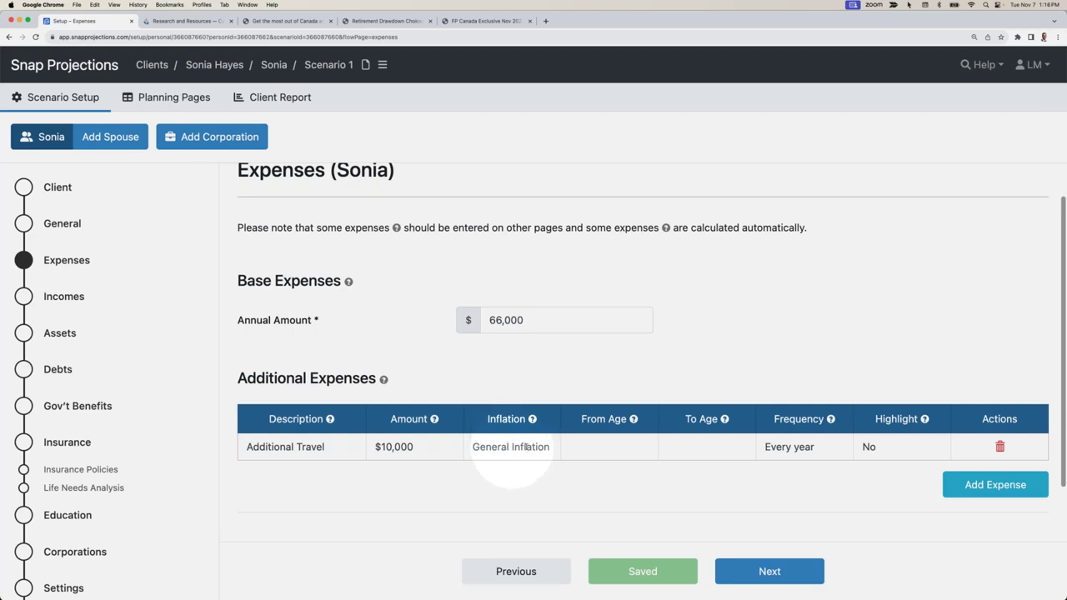
Run the travel expense from age 65 to 74 and mark it highlighted
click(583, 446)
text(65)
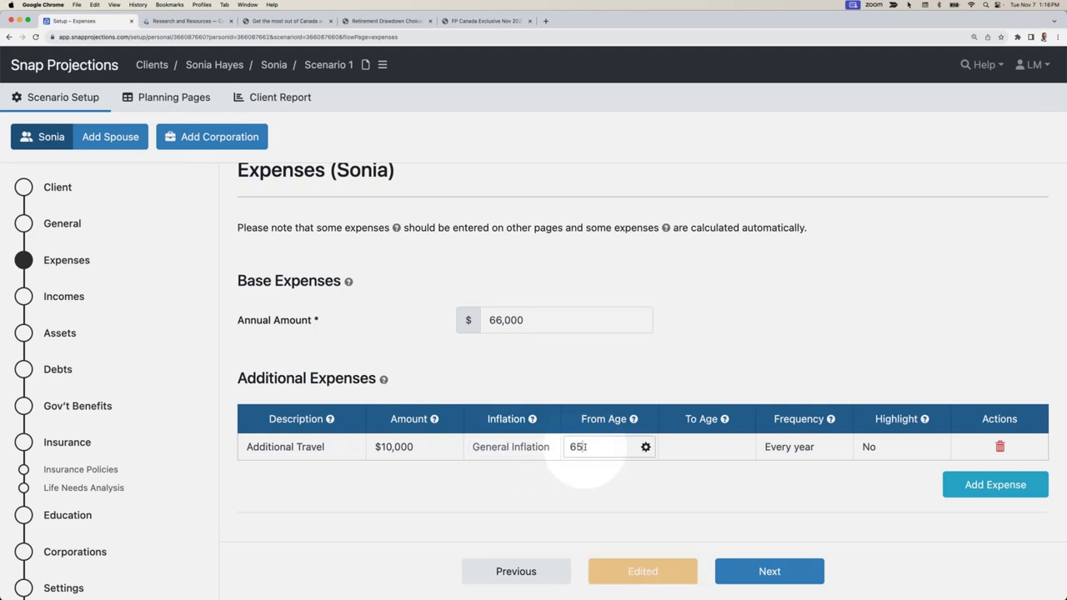
click(694, 450)
text(74)
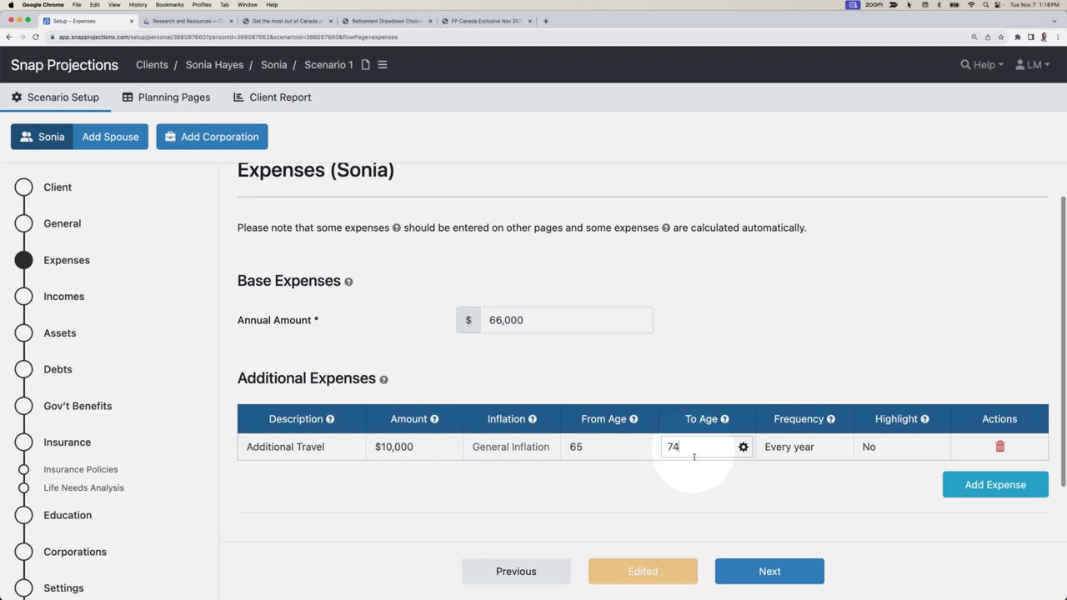
click(692, 467)
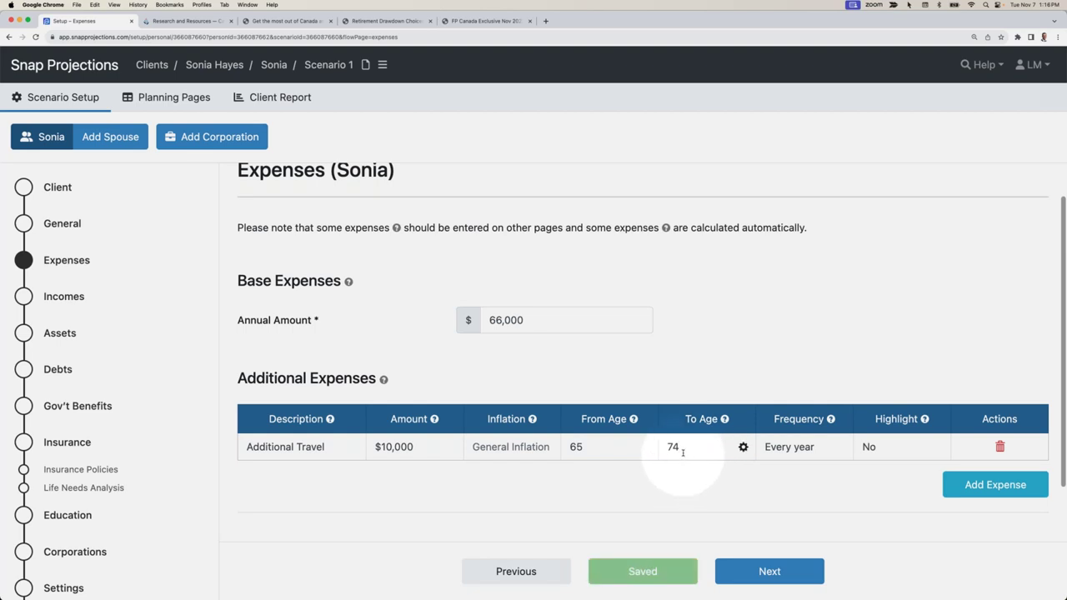
click(884, 448)
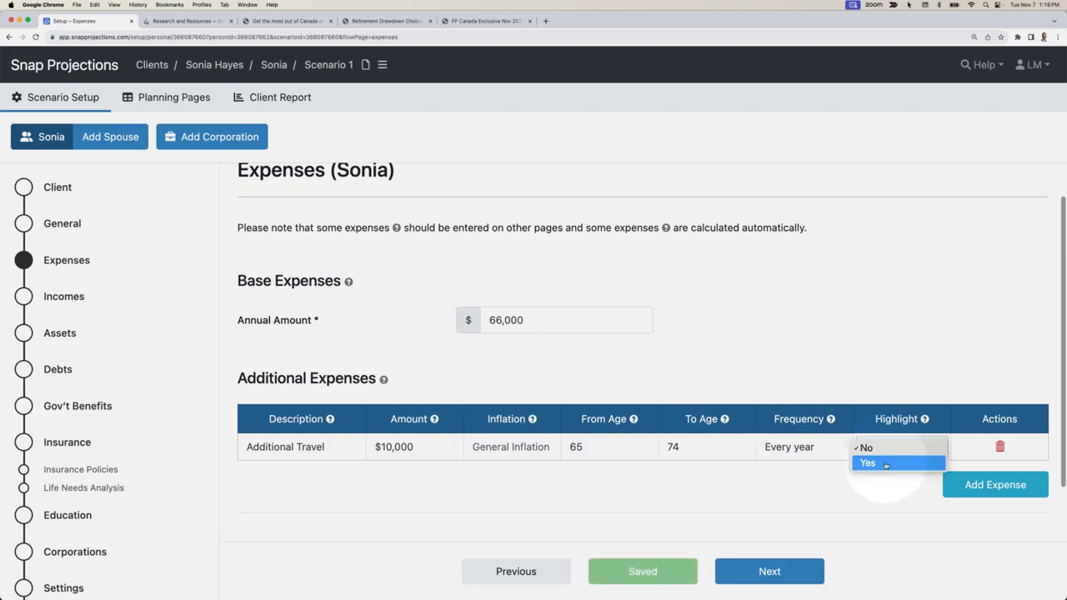
click(875, 461)
click(817, 486)
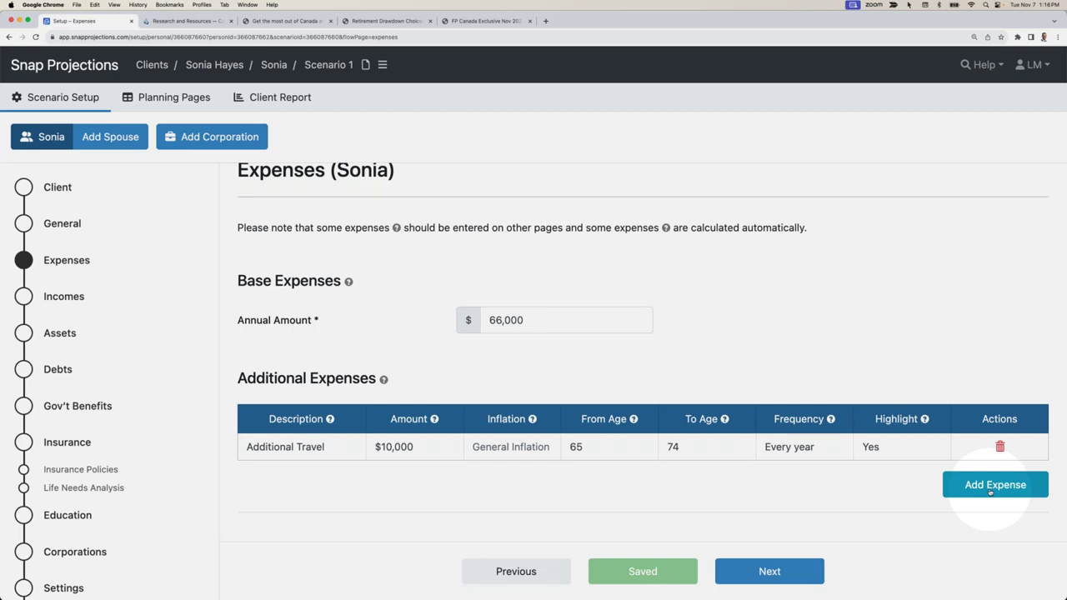
click(991, 493)
click(788, 572)
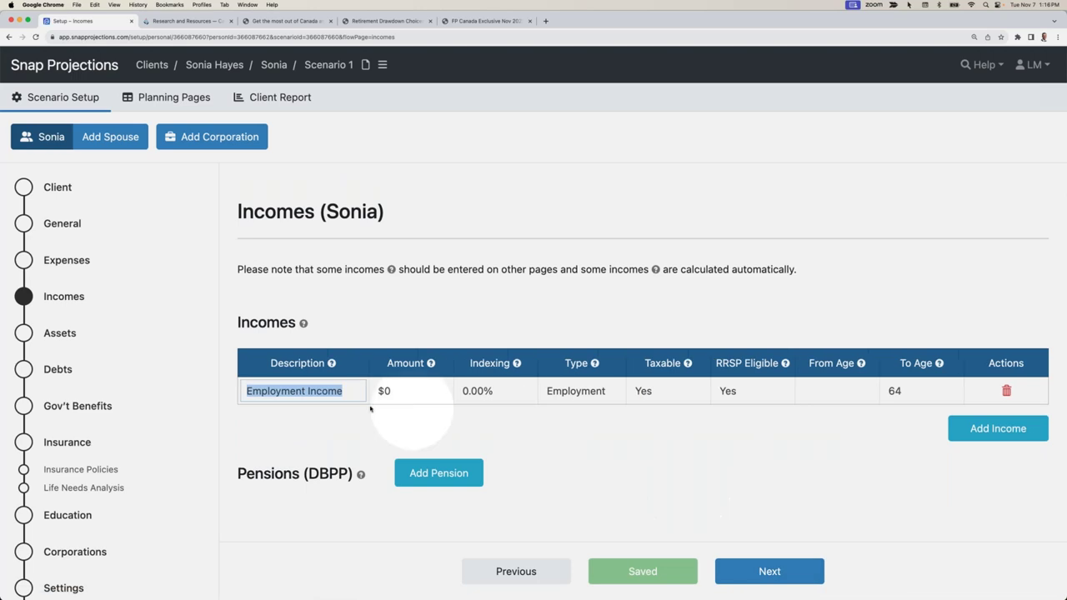
Enter $125,000 employment income and clear its 0.00% indexing so it uses General Inflation
click(397, 396)
text(125000)
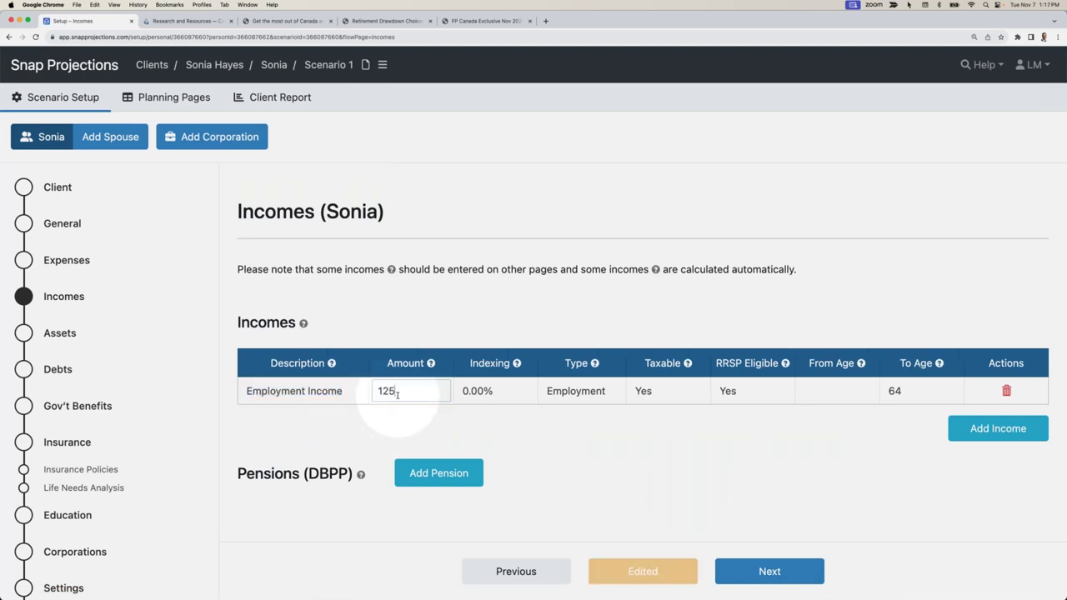
key(Return)
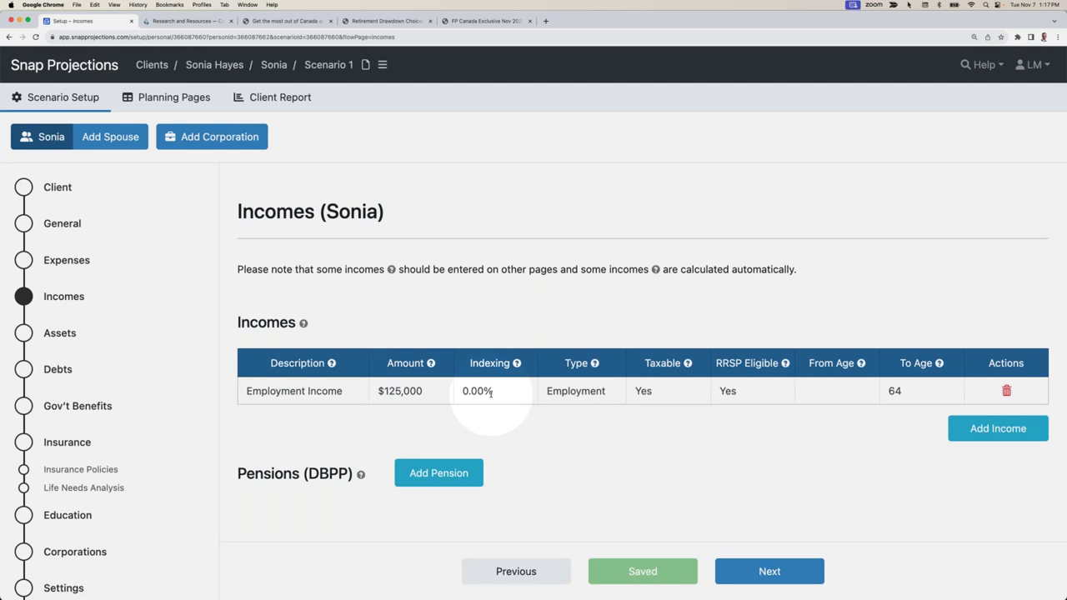
click(491, 392)
key(BackSpace)
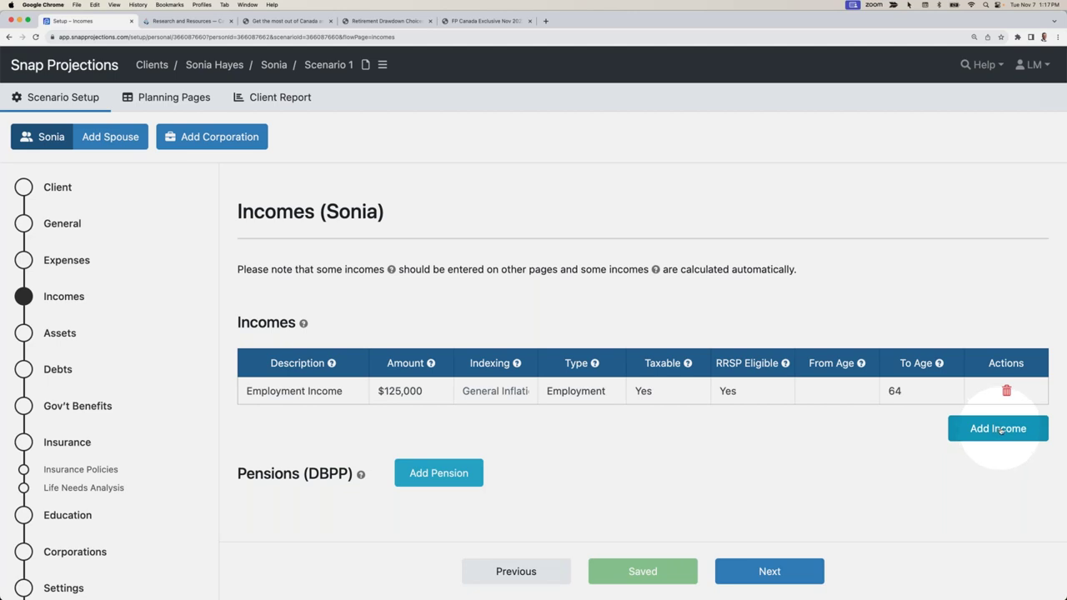
Add a defined benefit entry named 'Pension' with start age 65
click(444, 475)
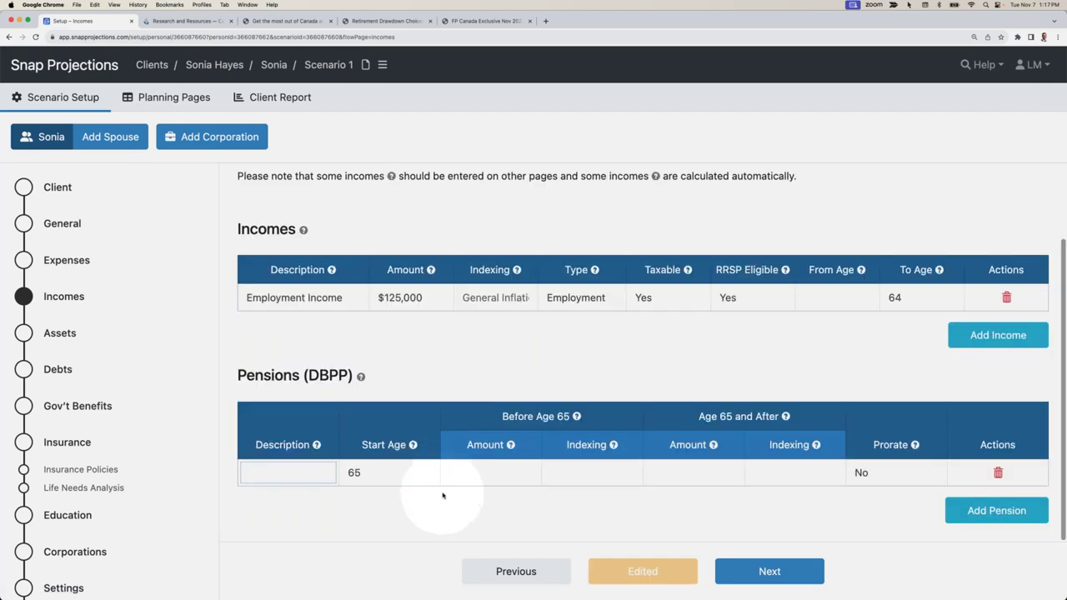
text(Pension)
key(Tab)
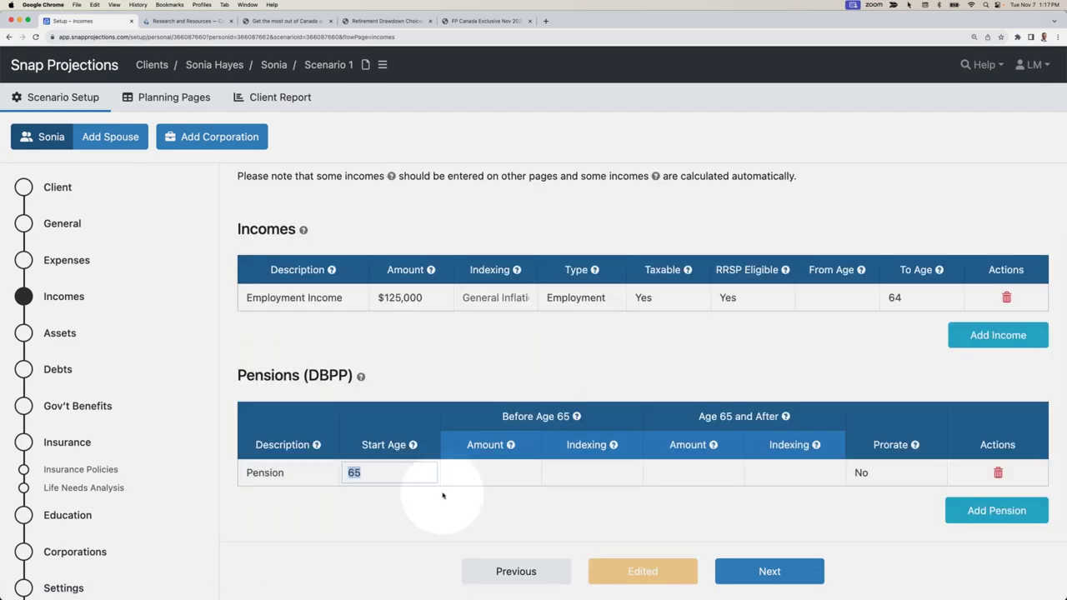
click(373, 474)
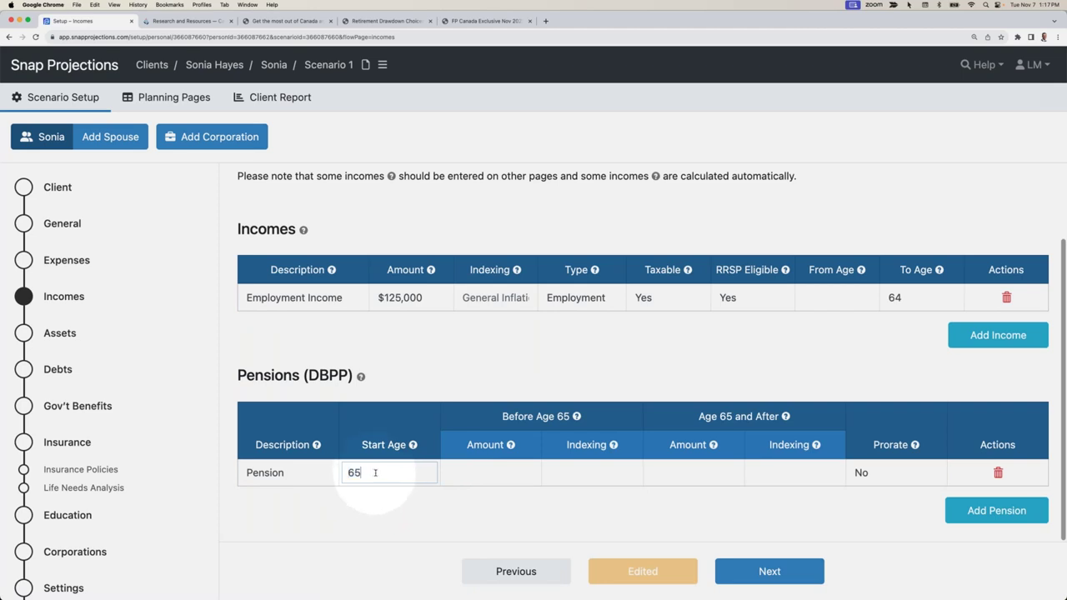
click(544, 426)
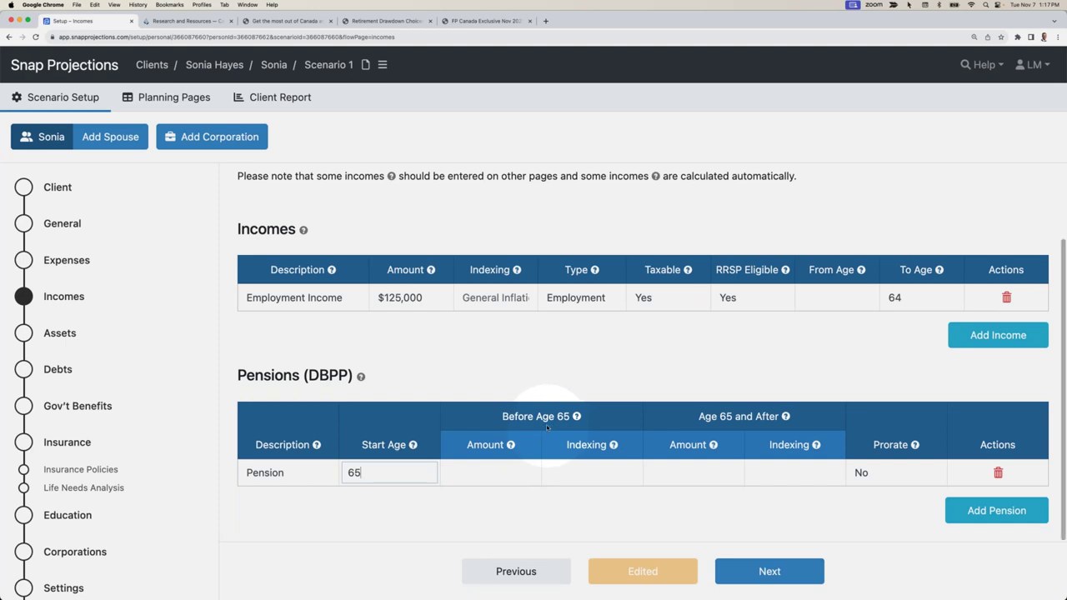
Give the pension $0 at 0% before 65, and $30,000 indexed 1.00% from 65
click(503, 473)
text(0)
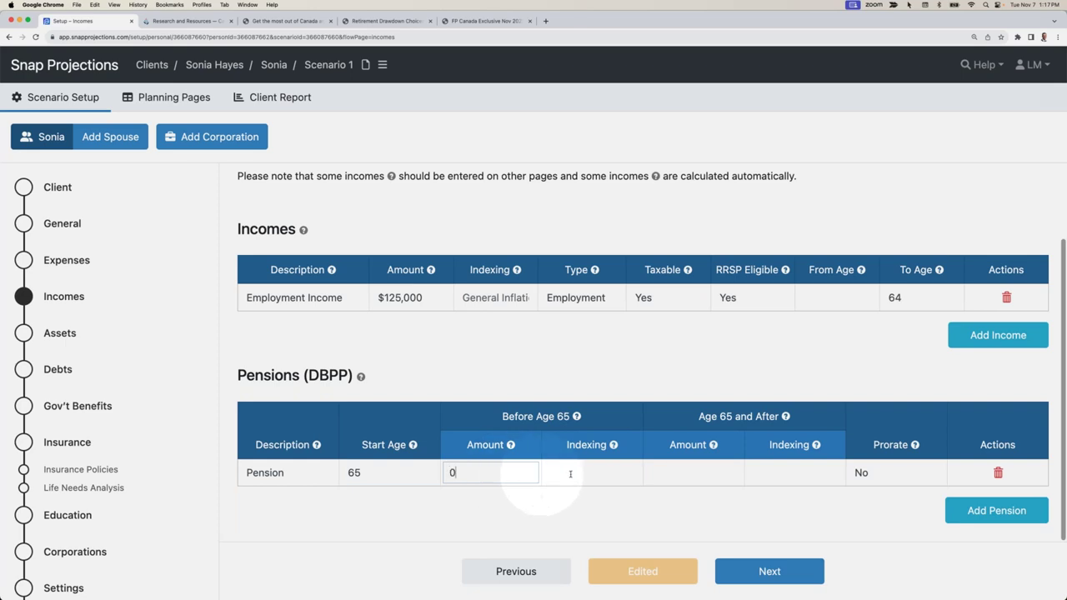
click(582, 474)
text(0)
click(570, 493)
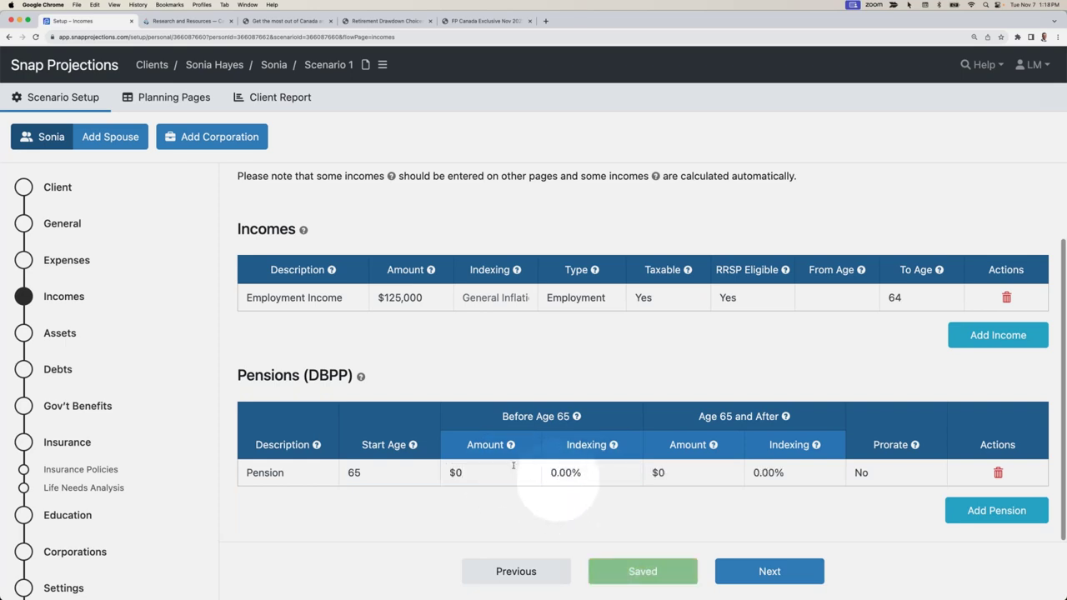
click(685, 474)
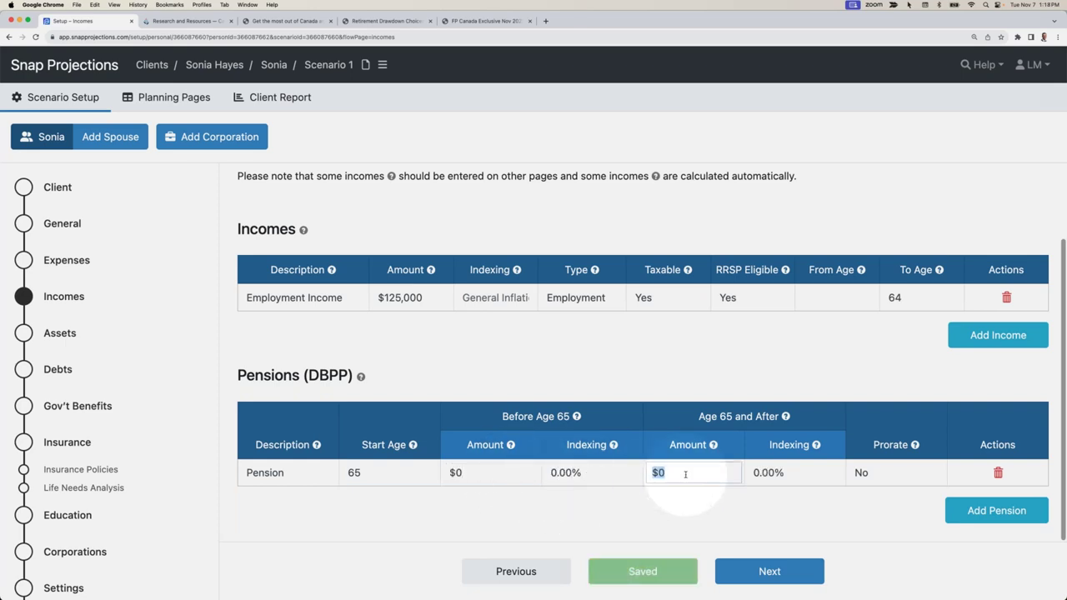
text(30000)
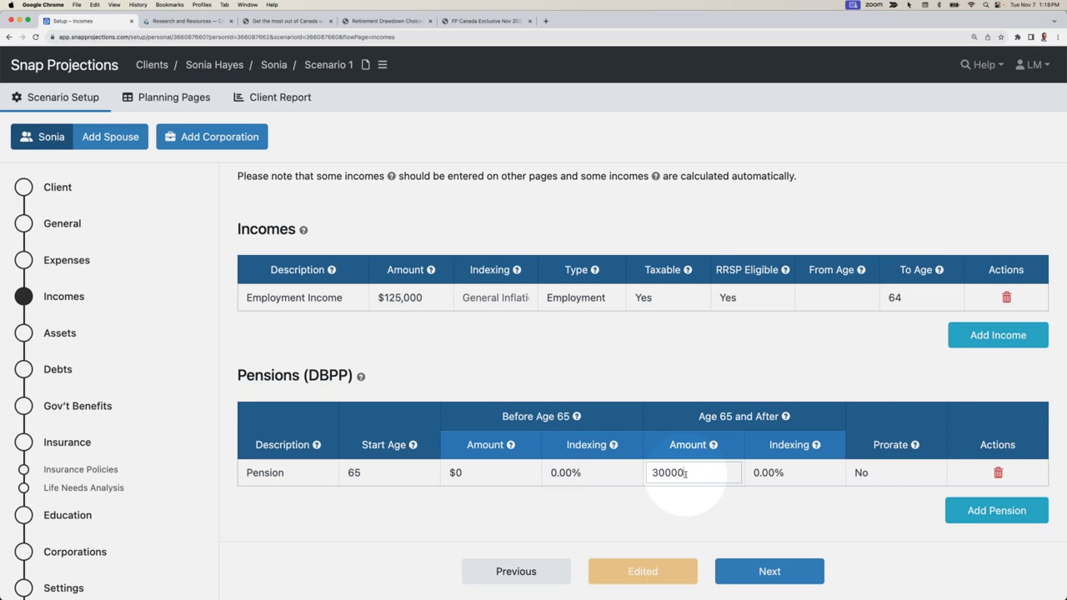
key(Tab)
text(1)
key(Return)
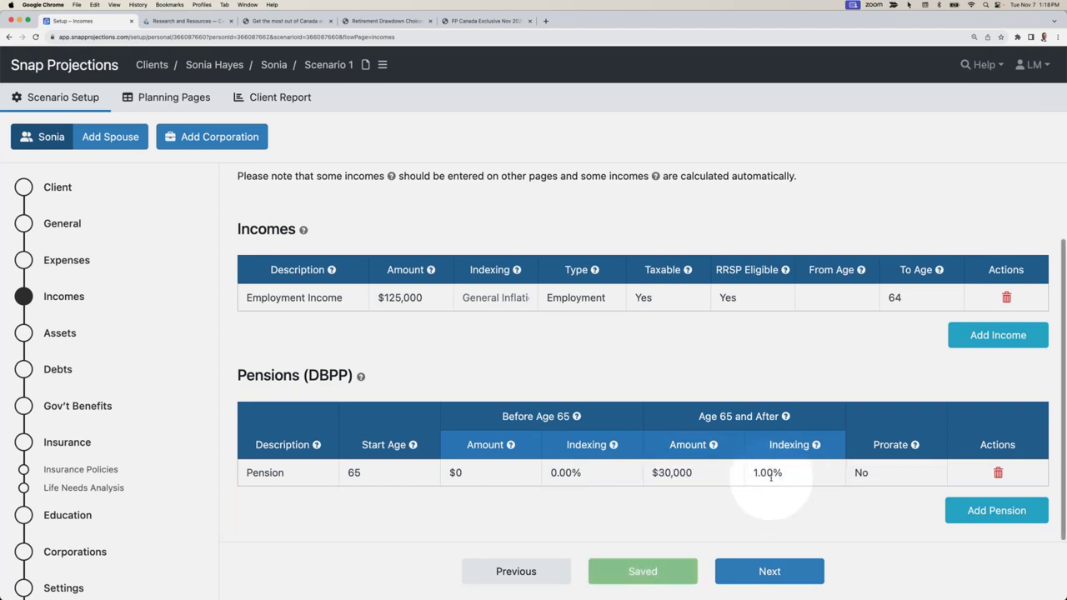
click(776, 571)
click(519, 484)
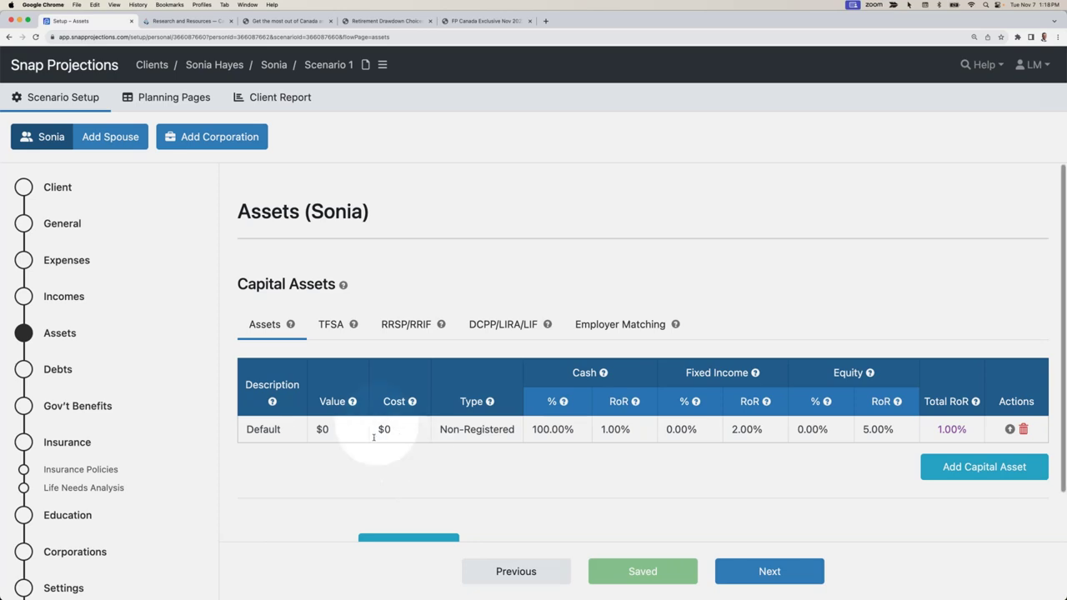
Request deletion of the Default capital asset
click(1024, 429)
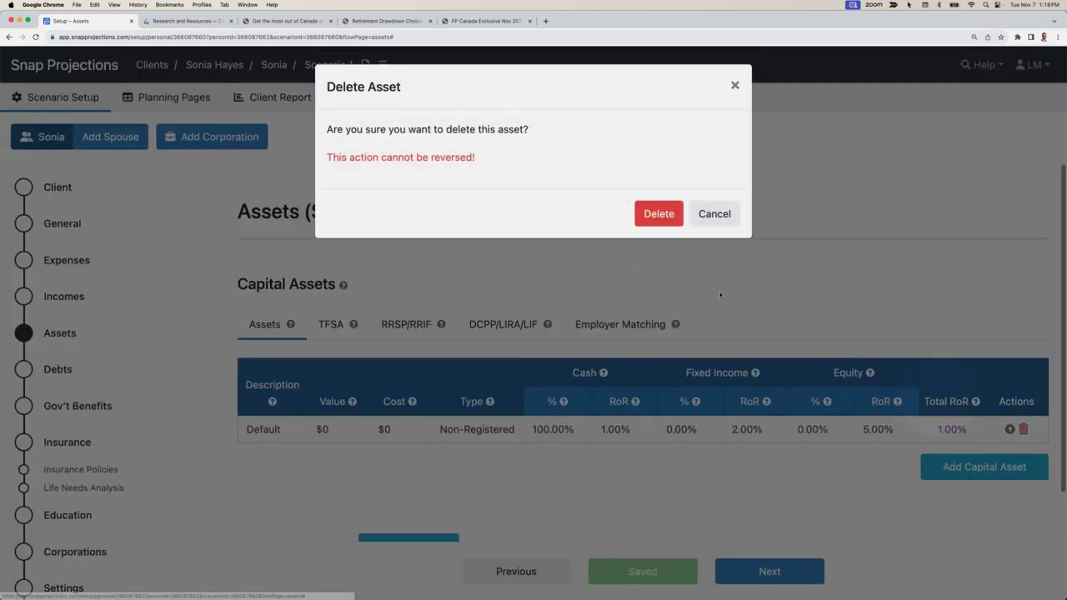
Delete the Default asset and add a 'non-reg' capital asset worth $200,000
click(658, 216)
click(950, 462)
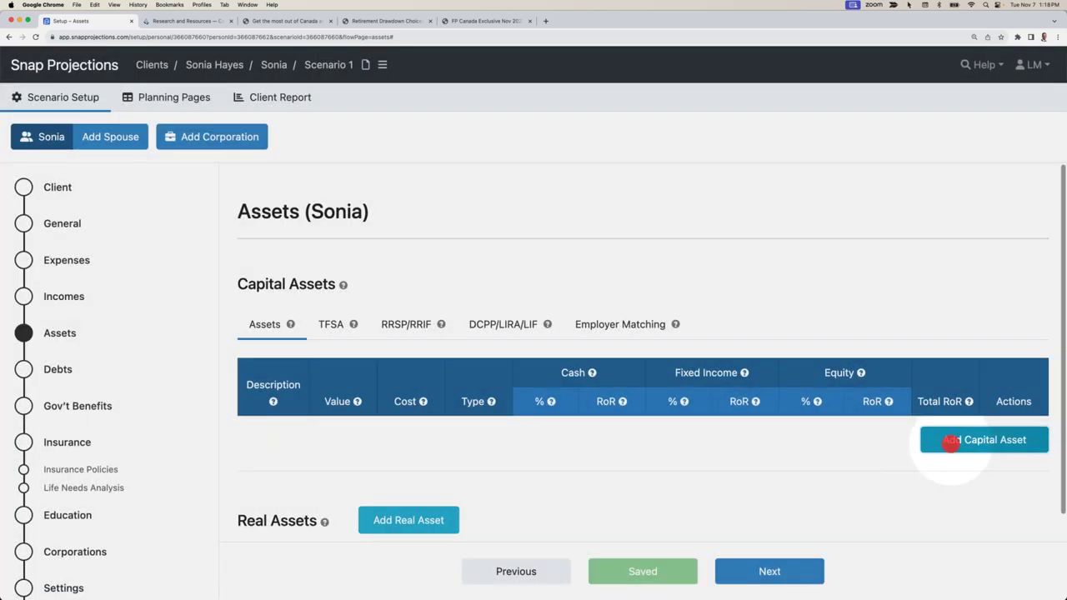
text(non-reg)
key(Tab)
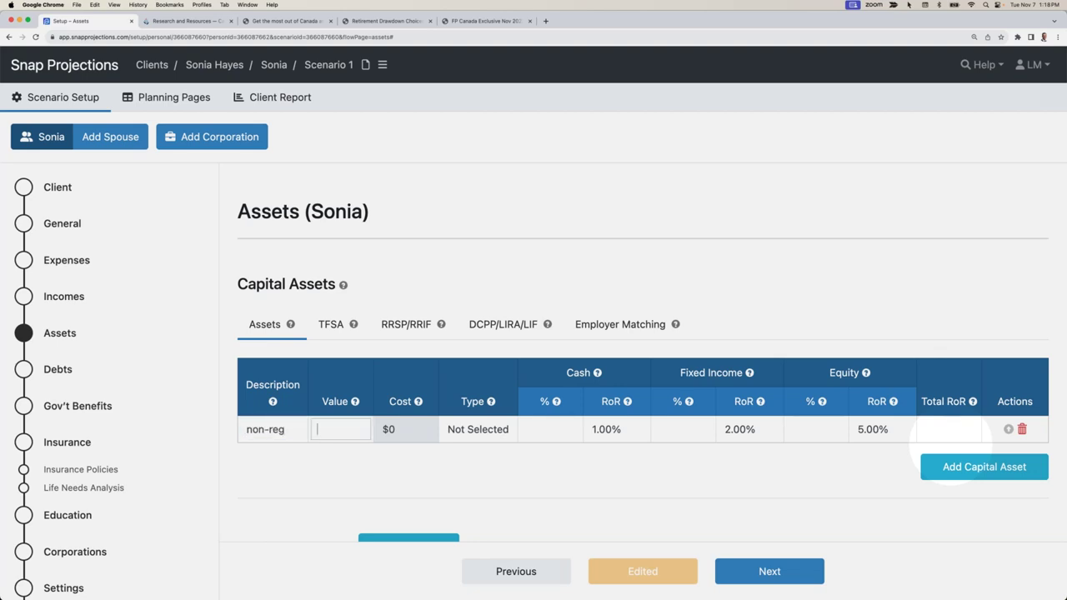
text(200000)
click(951, 450)
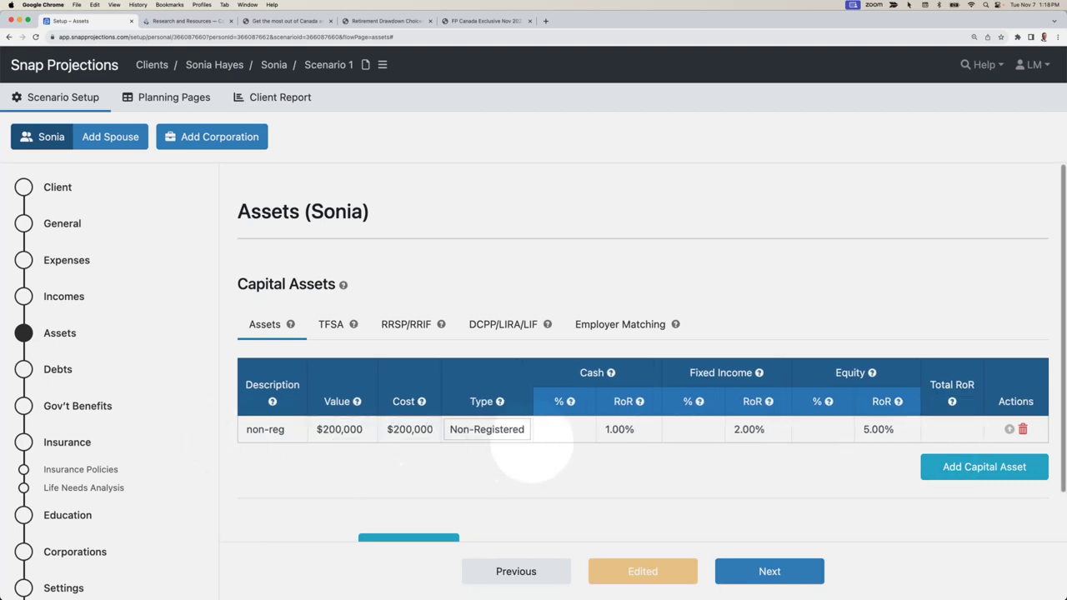
Allocate the non-reg asset 0% cash and 40% fixed income, keeping the 5.00% equity return
click(550, 431)
text(0)
key(Tab)
key(Tab)
text(40)
key(Tab)
click(748, 453)
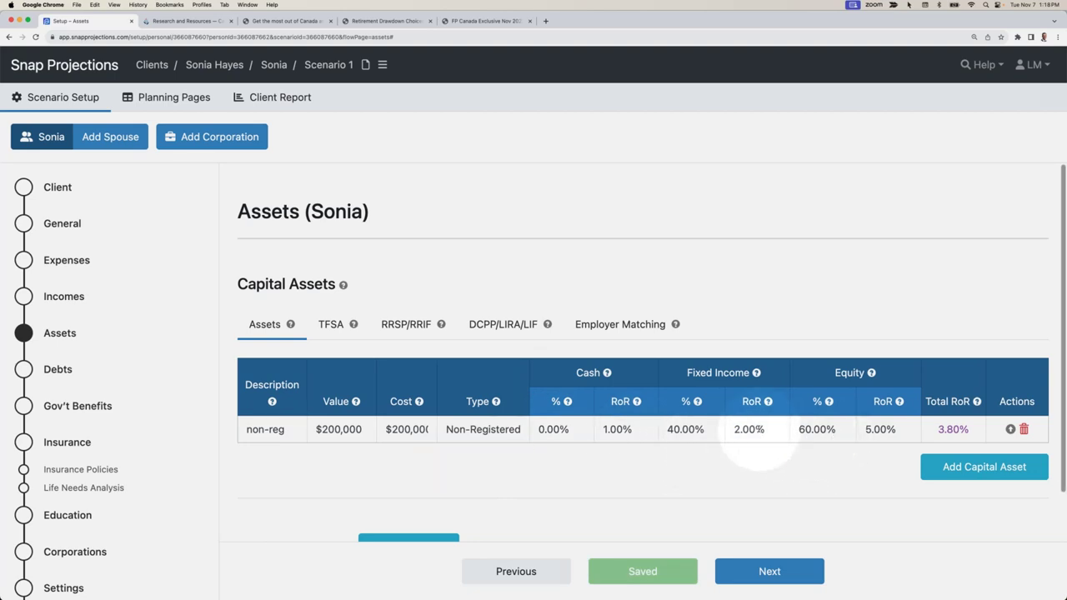
click(750, 430)
click(617, 429)
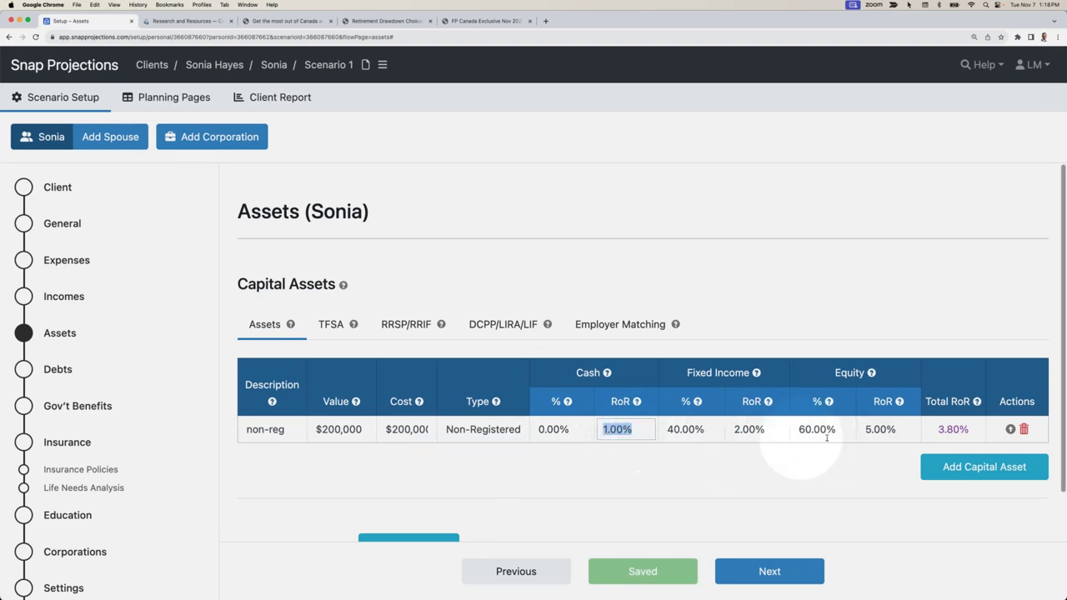
click(885, 432)
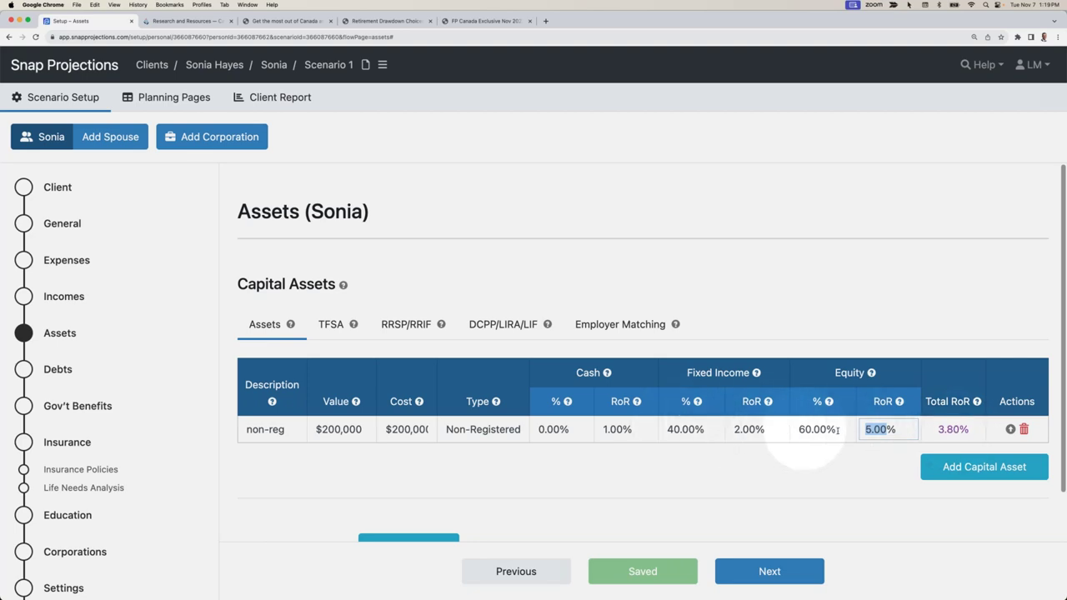
triple_click(892, 430)
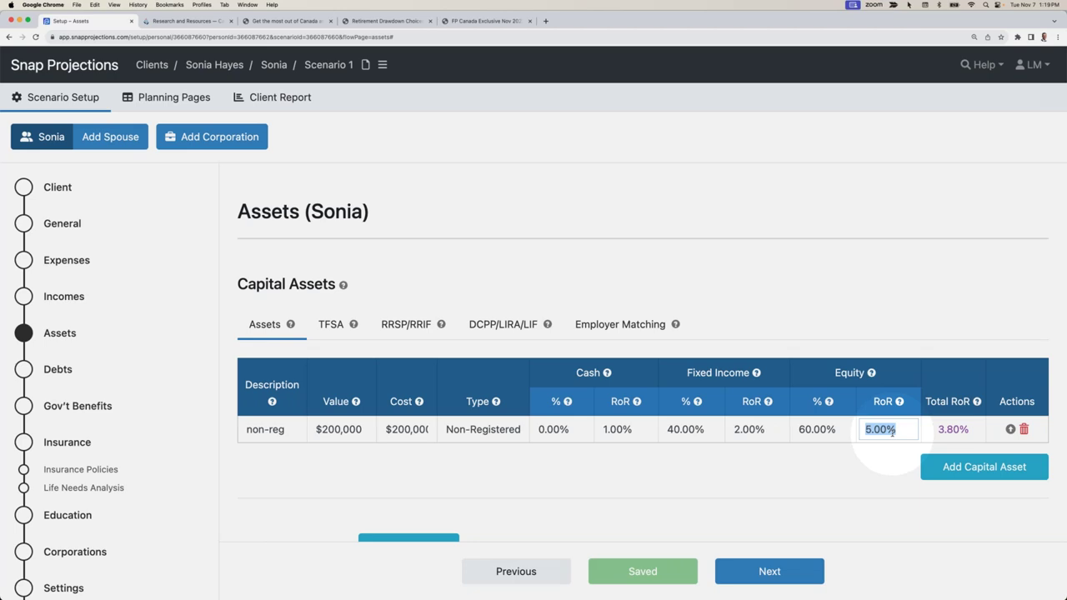
click(875, 460)
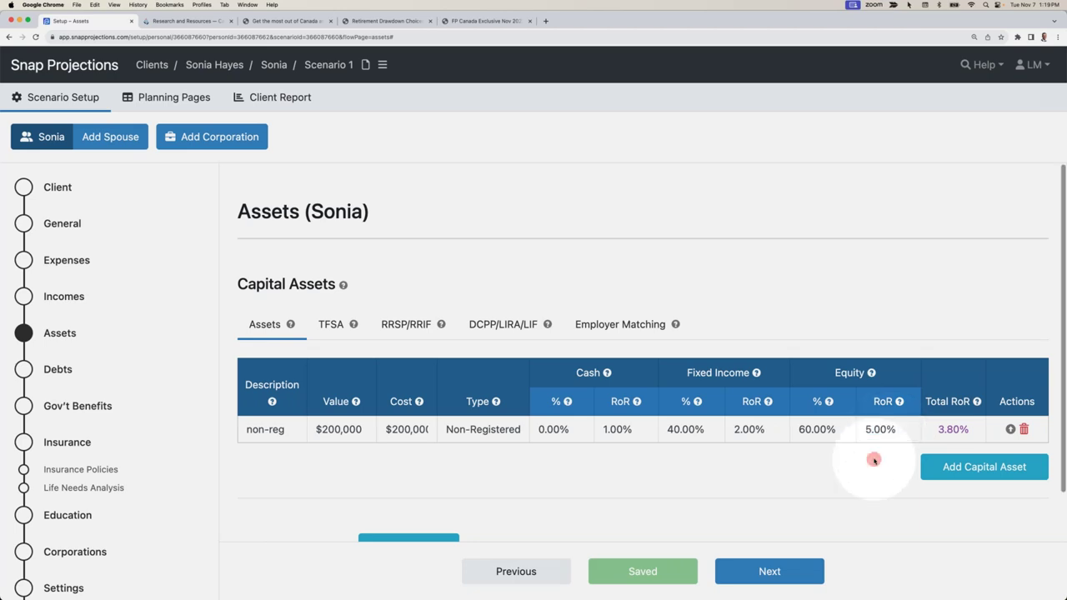
Add a $100,000 TFSA asset with 0% cash and 40% fixed income
click(976, 470)
text(TFSA)
key(Tab)
text(100000)
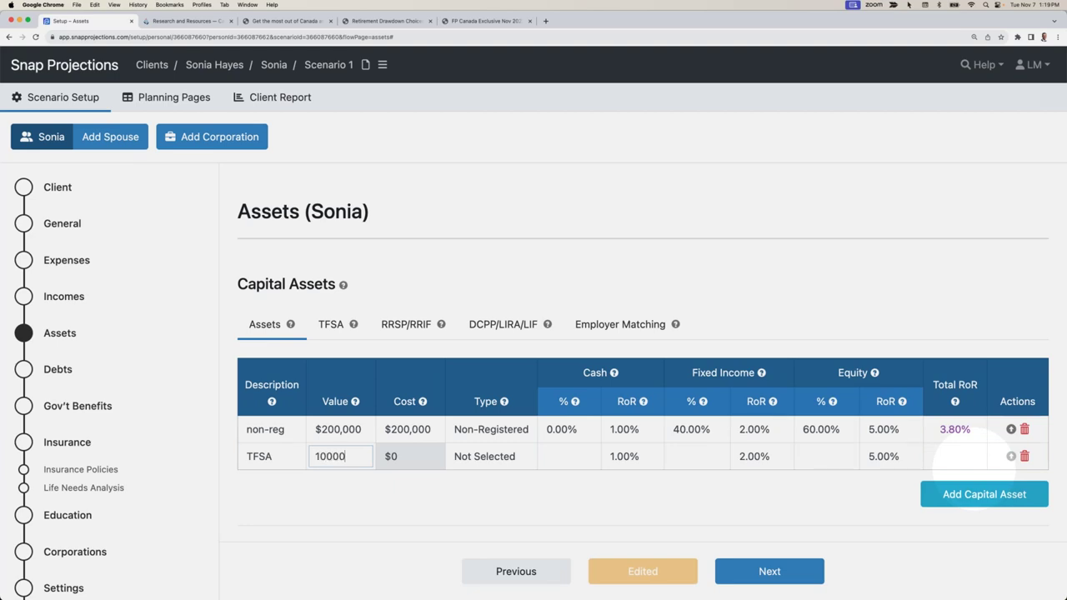
key(Tab)
key(t)
key(Tab)
text(0)
key(Tab)
key(Tab)
text(40)
key(Tab)
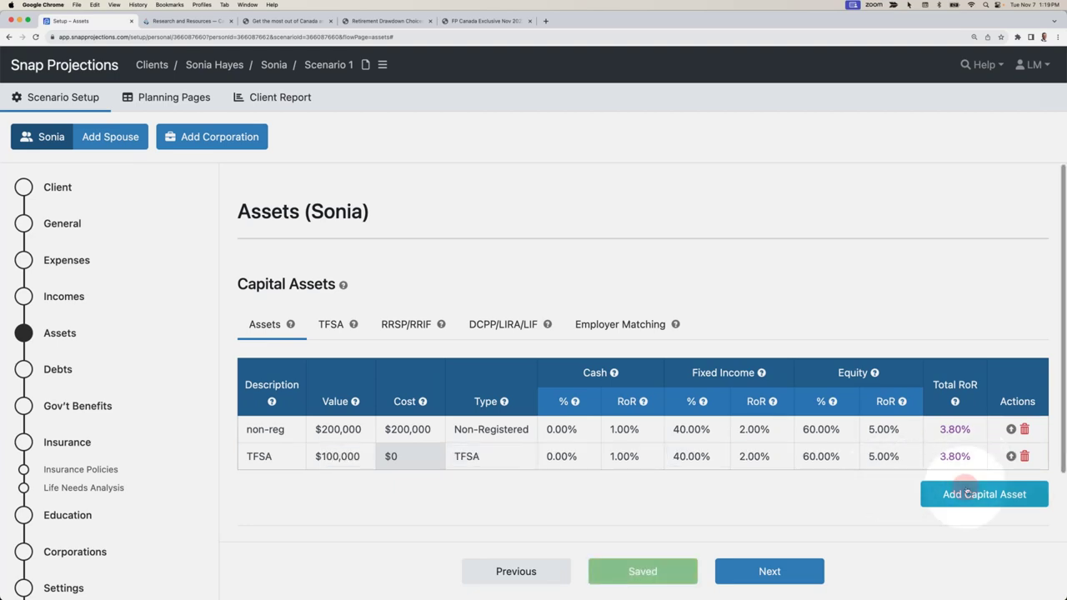
Add a $500,000 RRSP/RRIF asset with 40% fixed income
click(966, 490)
text(P)
key(Tab)
text(500,000)
key(Tab)
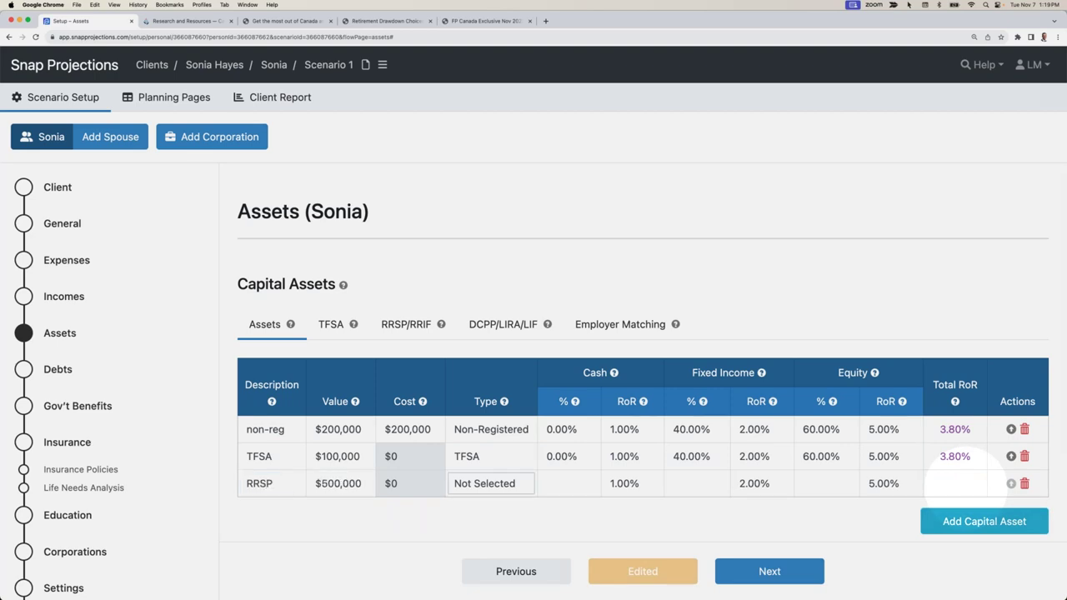
key(r)
key(Tab)
text(0)
key(Tab)
text(40)
key(Tab)
click(873, 505)
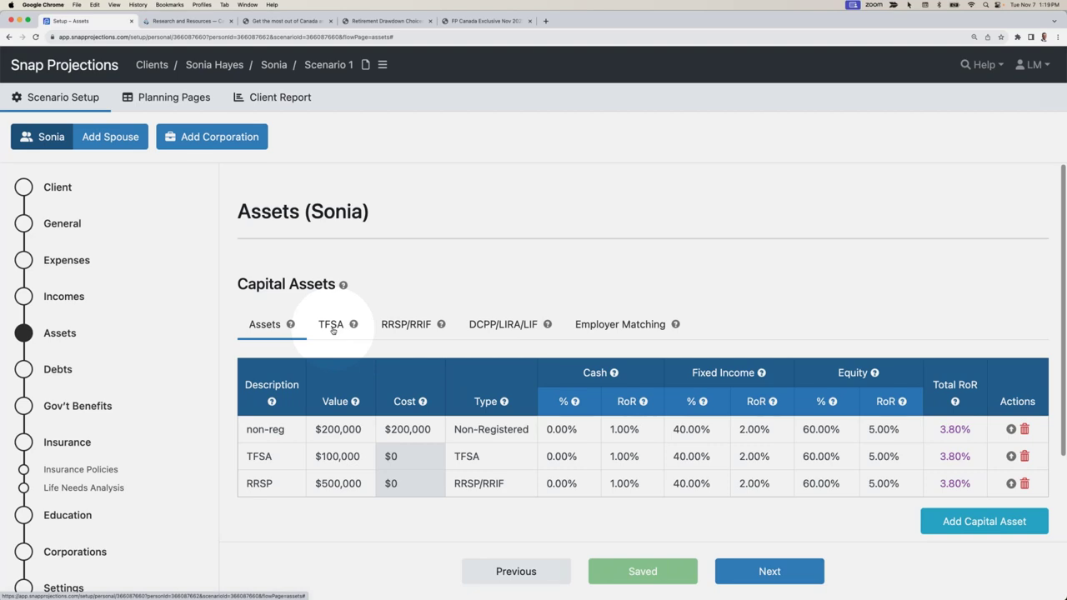
Set the 2023 RRSP contribution room to 30,000.00
click(332, 329)
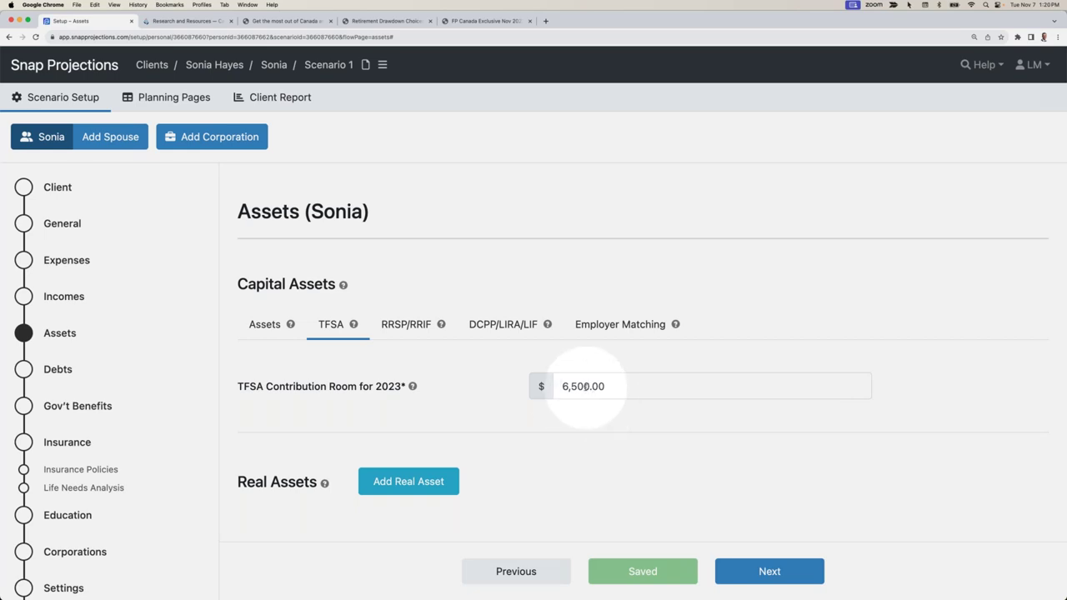
click(416, 329)
click(617, 386)
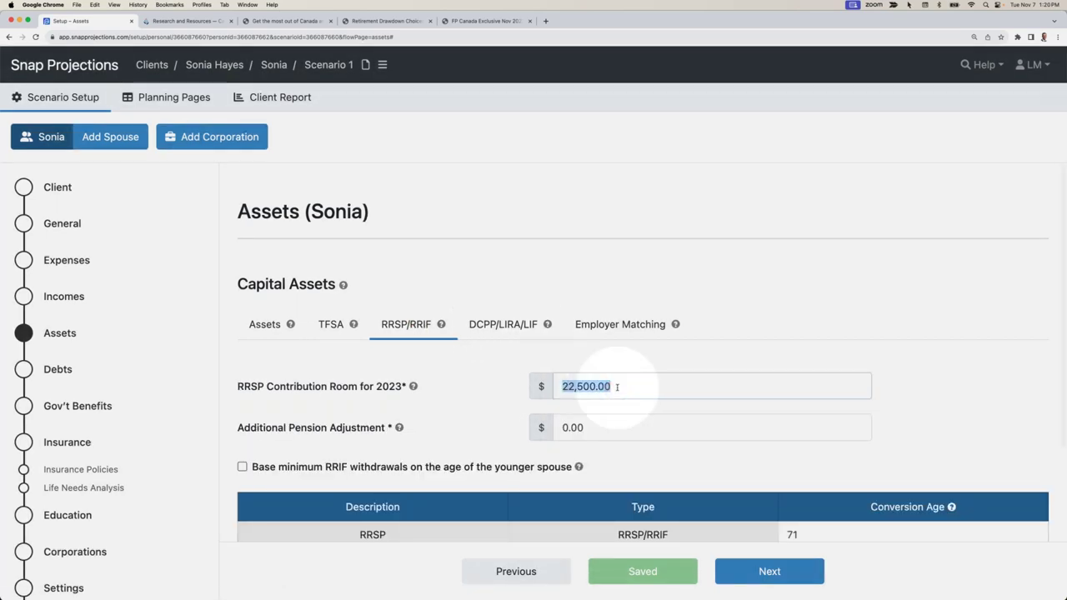
text(30000)
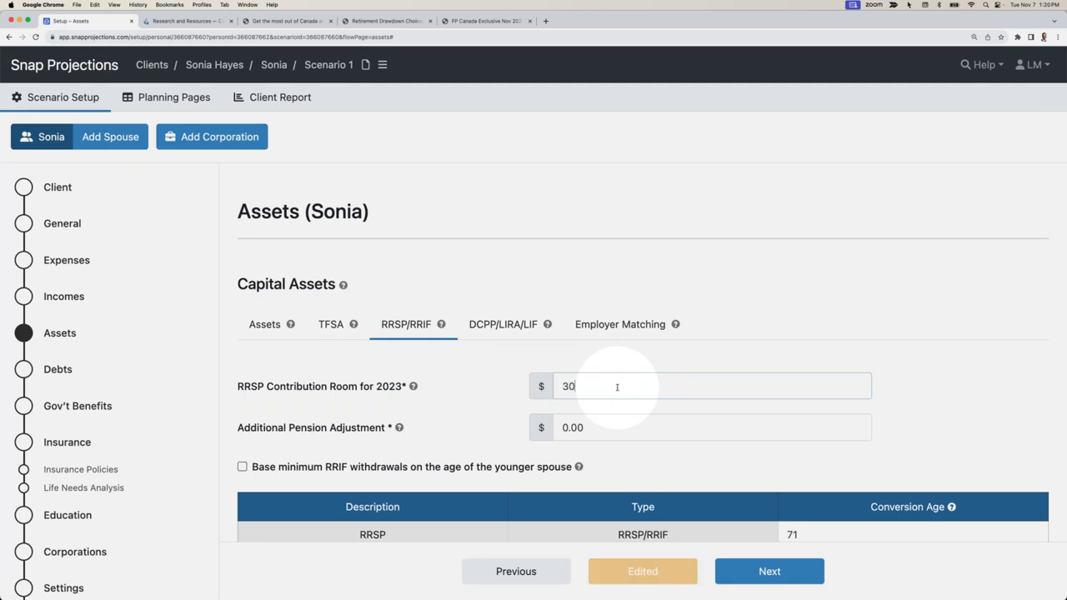
click(574, 366)
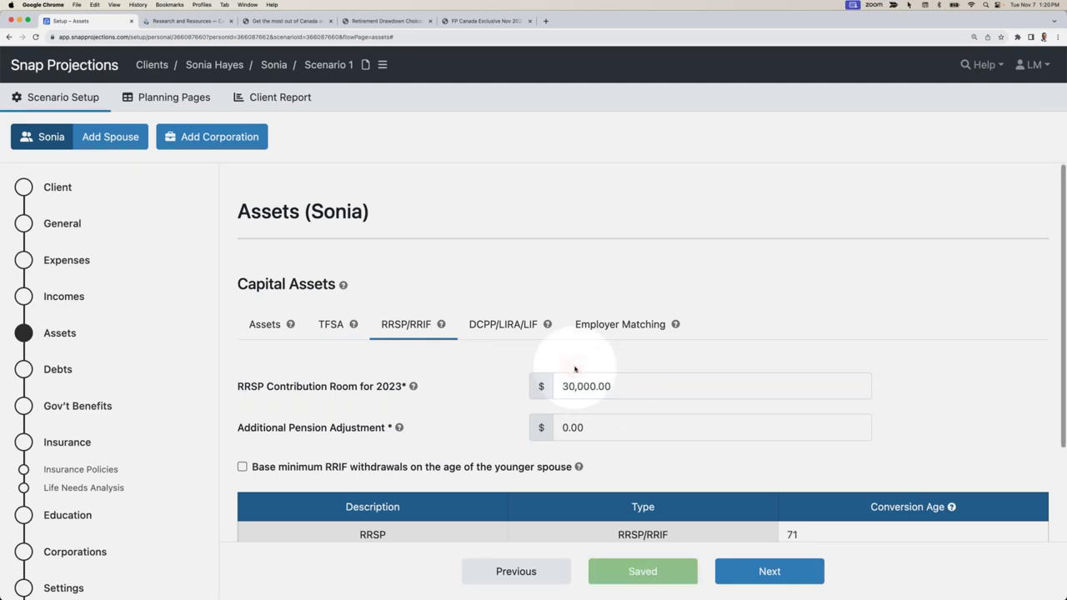
Enter a 13,000 Additional Pension Adjustment and return to the capital assets list
click(593, 428)
text(13)
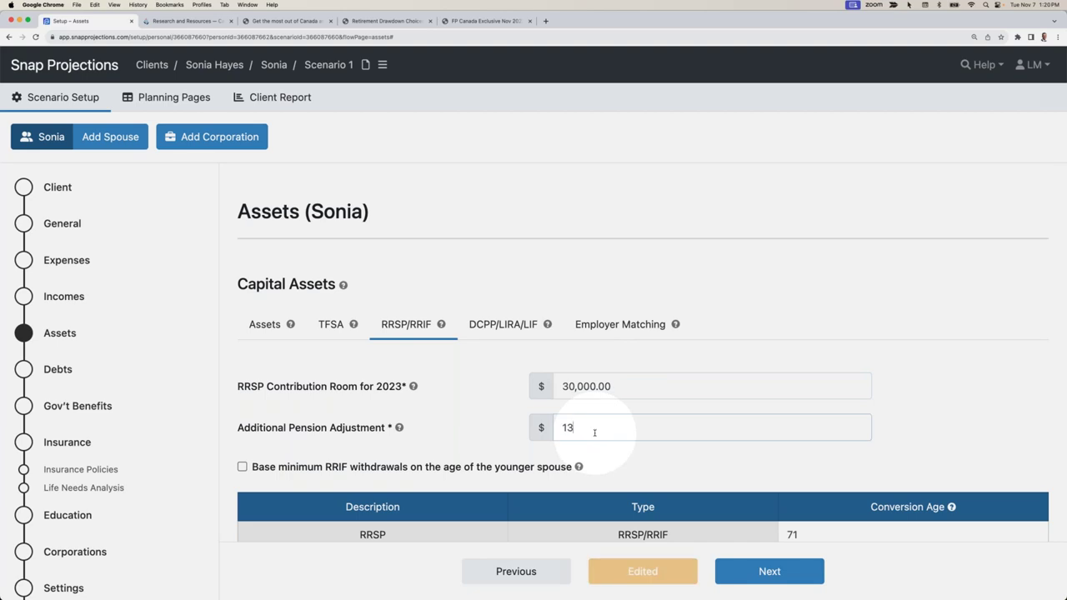
text(000)
key(Tab)
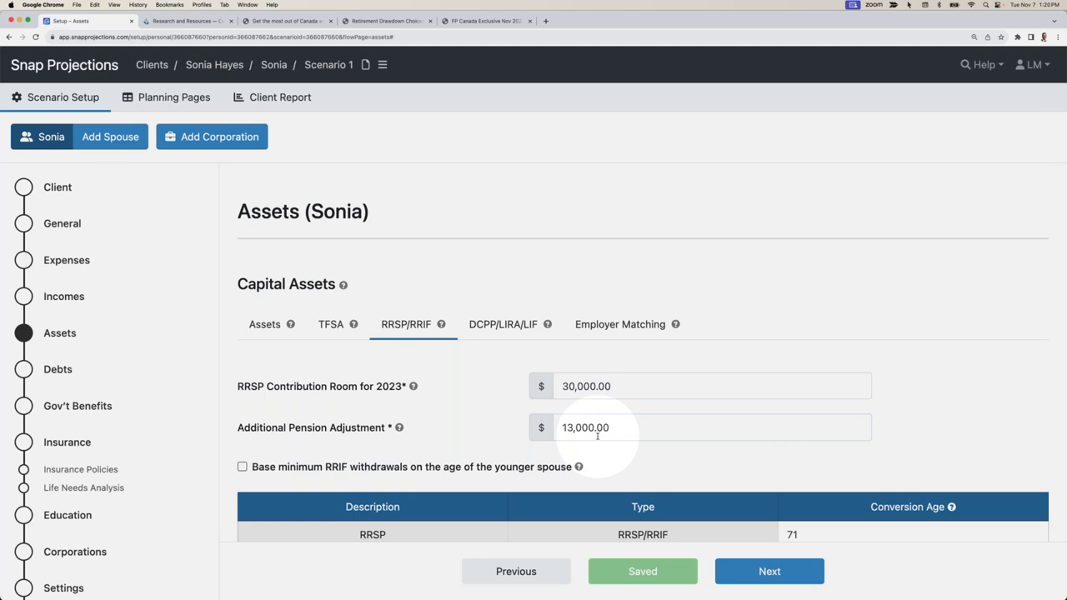
scroll(597, 435, down, 2)
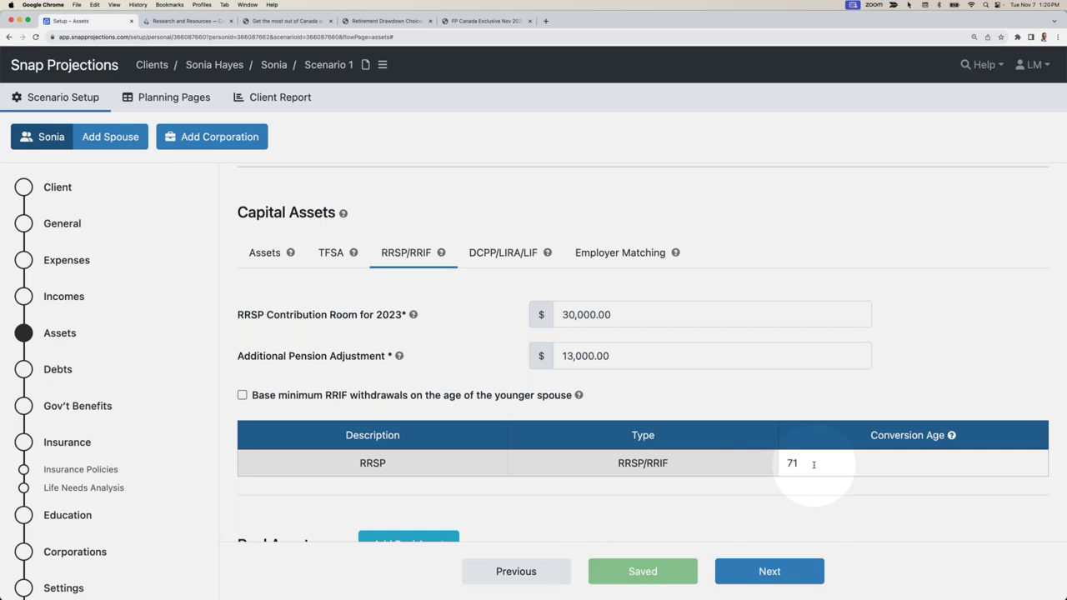
click(265, 253)
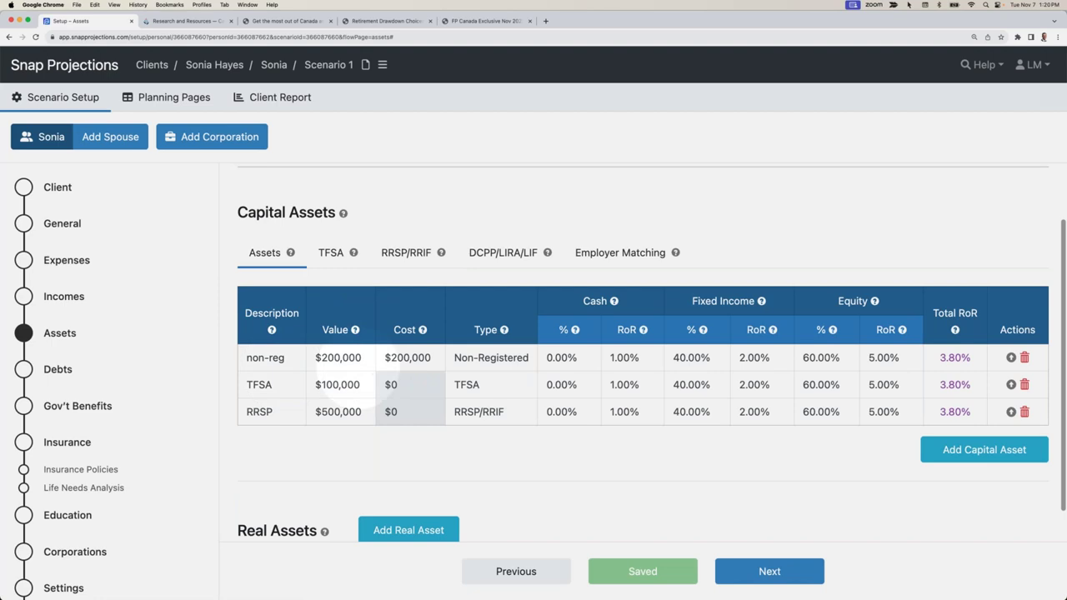
Add a Home real asset valued at $750,000 with a $400,000 cost
scroll(296, 356, down, 1)
scroll(296, 356, down, 1)
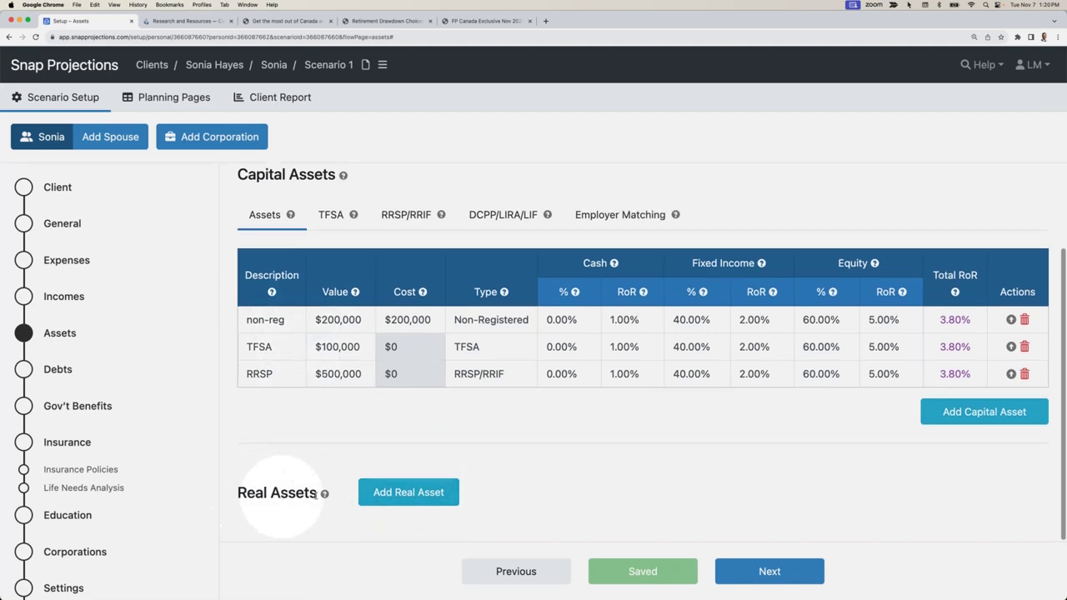
click(393, 498)
text(Home)
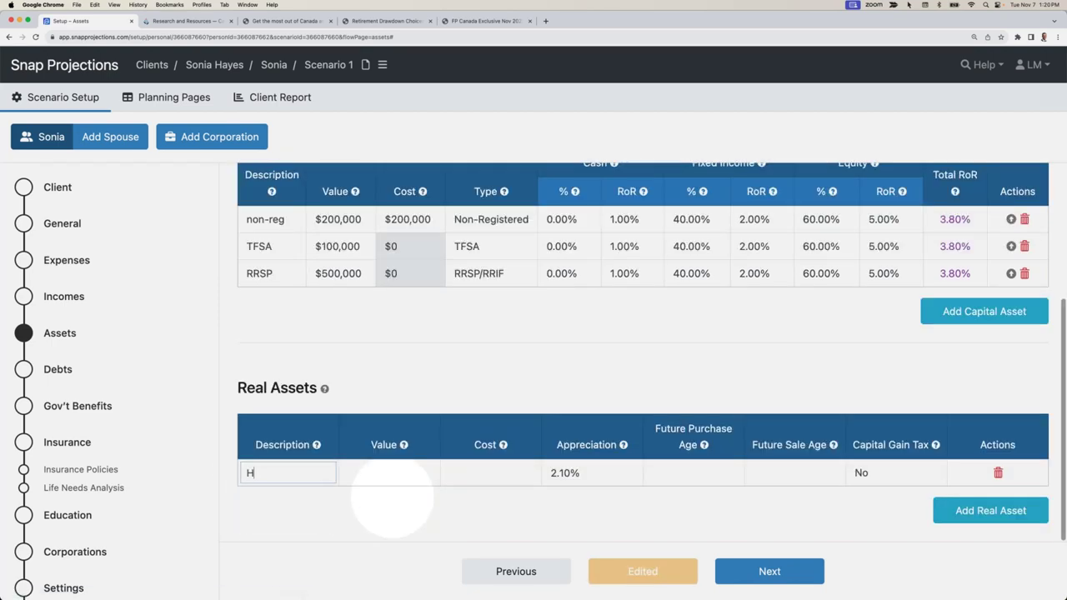
key(Tab)
text(7)
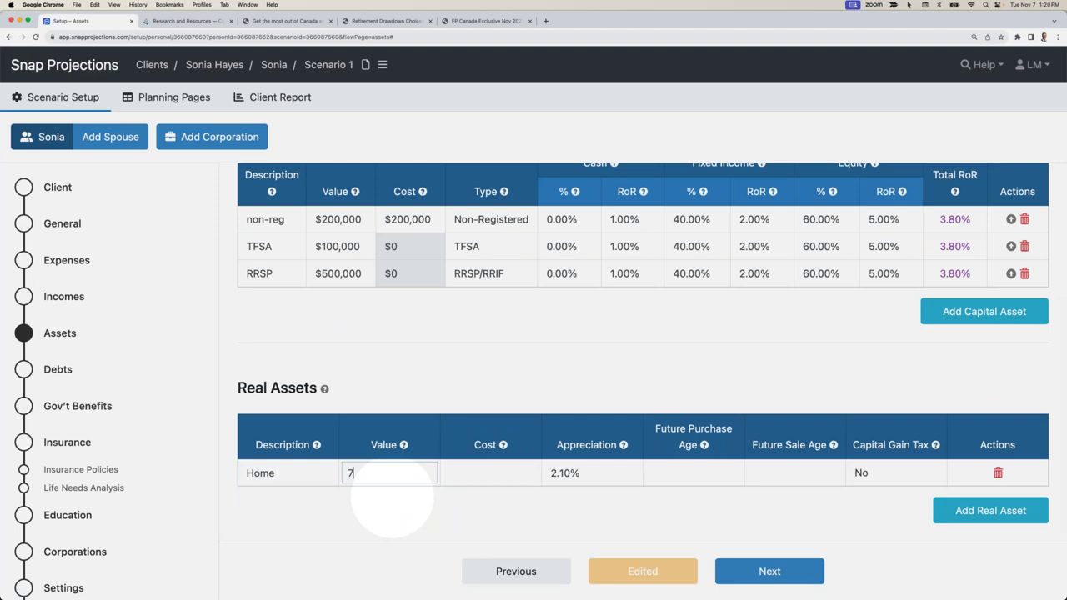
text(50,000)
key(Tab)
text(400,0000)
click(414, 510)
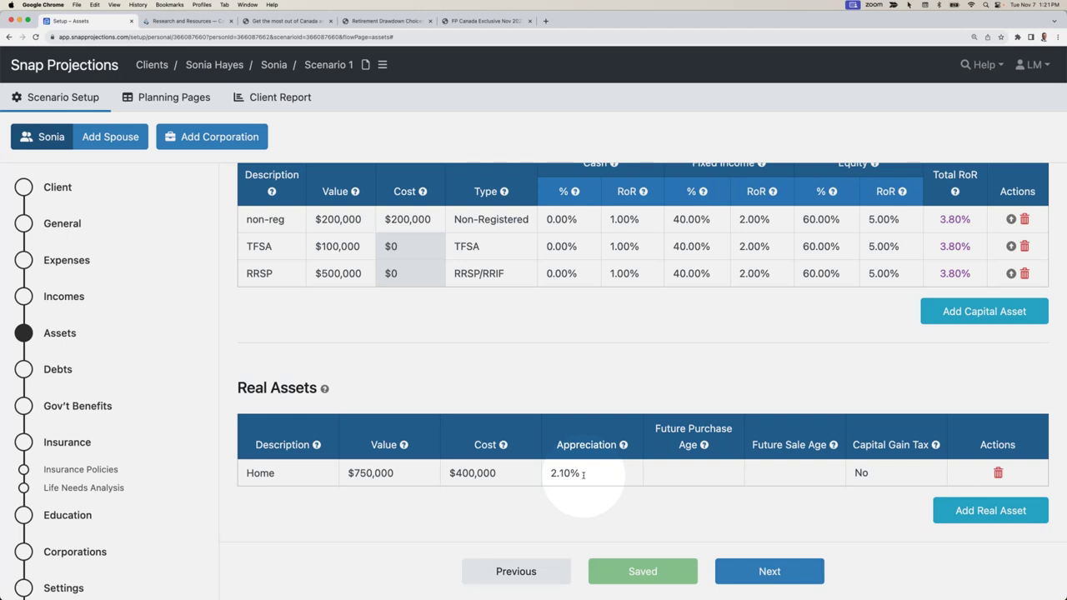
Keep the Home appreciation rate at 2.10% and continue to the Debts page
click(584, 476)
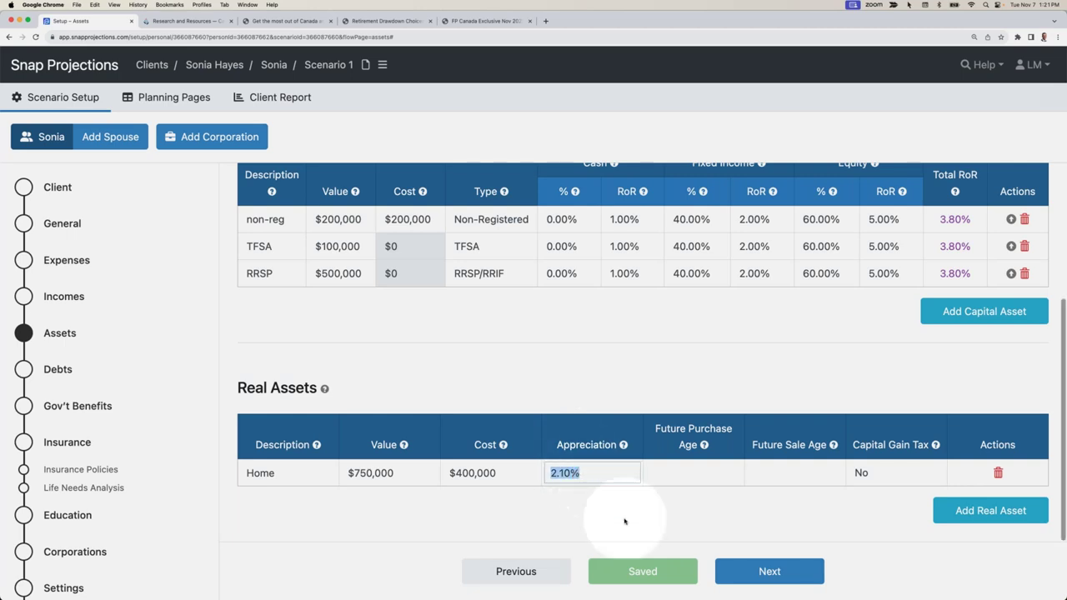
click(691, 468)
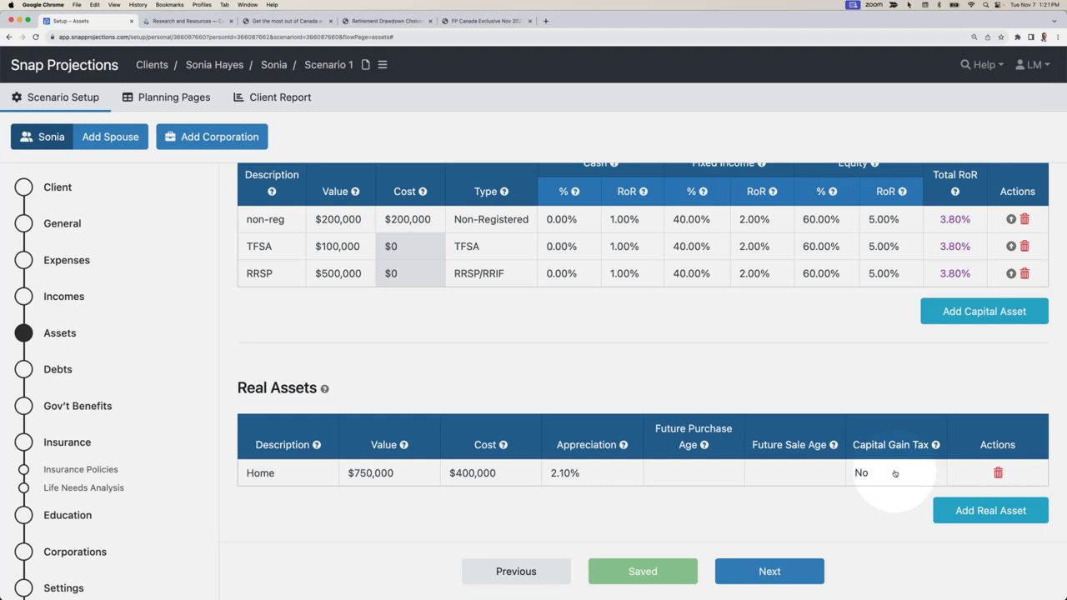
click(763, 571)
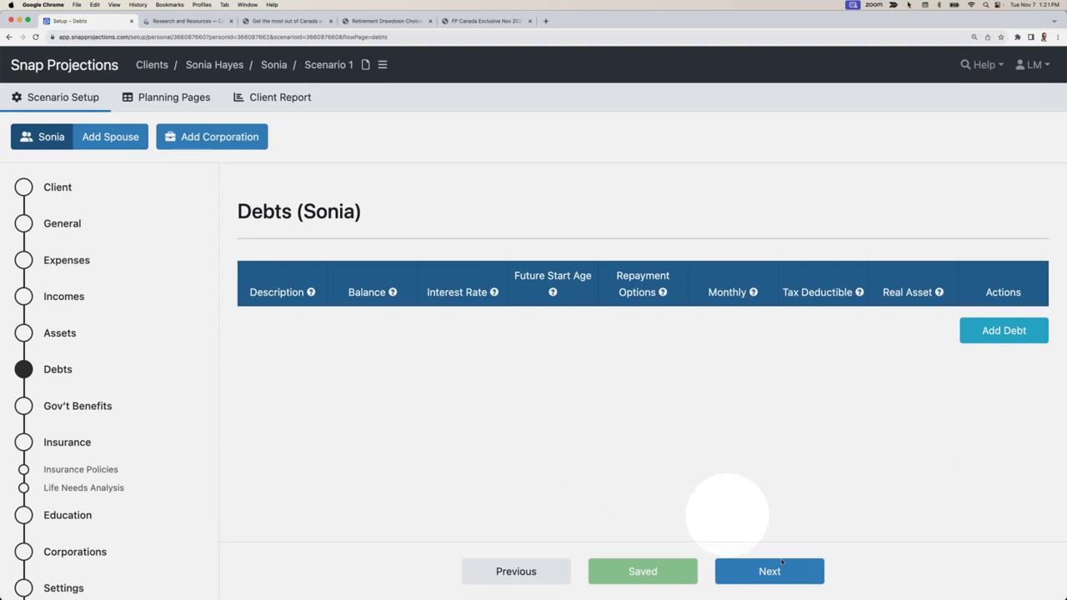
Go to the Gov't Benefits page and leave the CPP start age at 65
click(784, 571)
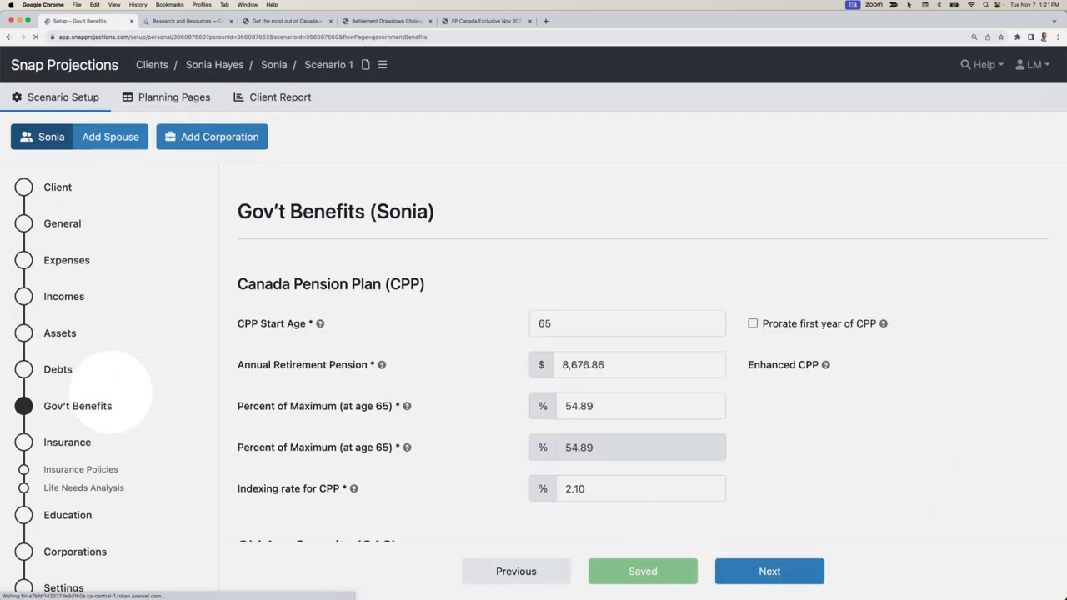
click(526, 324)
scroll(526, 324, down, 1)
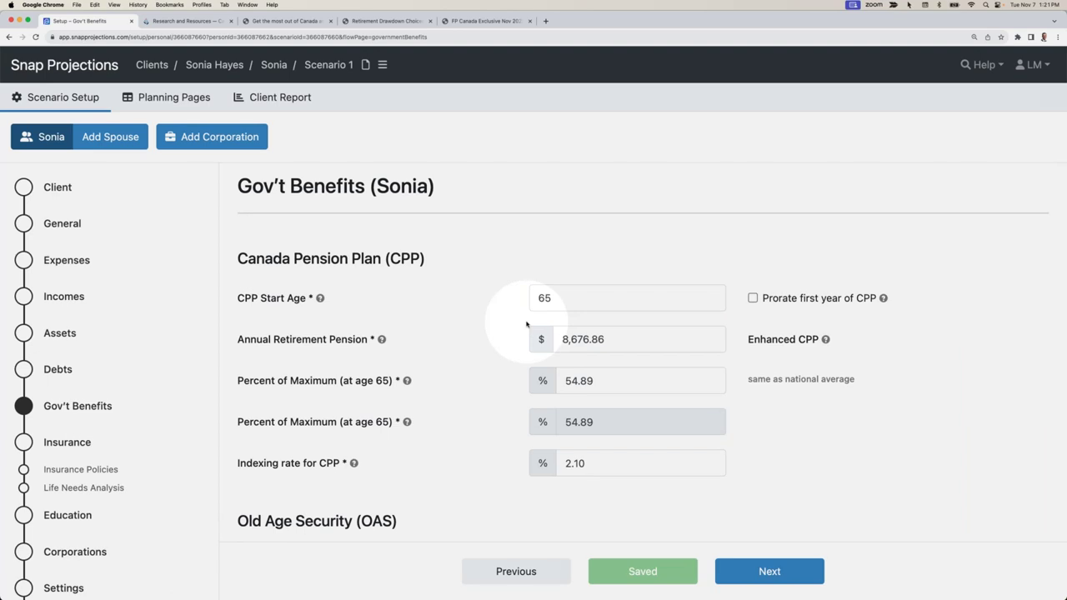
scroll(515, 325, up, 1)
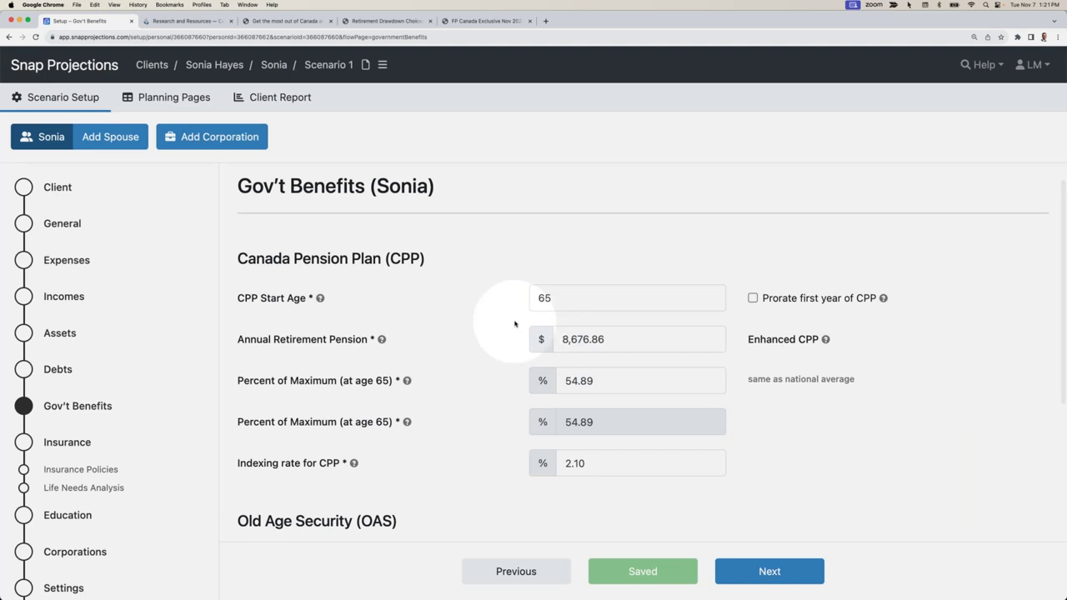
double_click(555, 298)
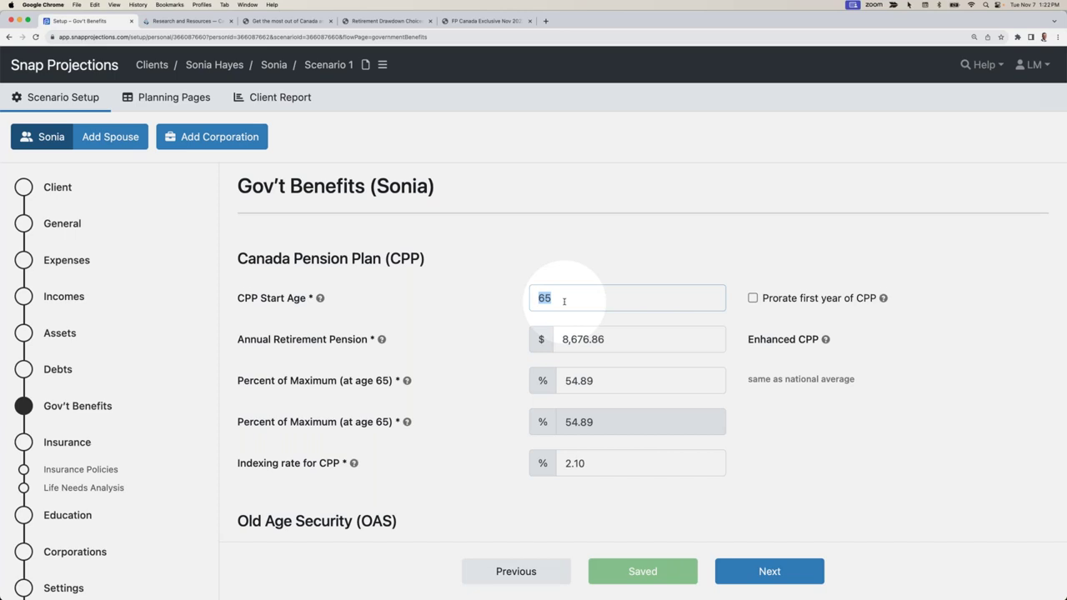
click(562, 321)
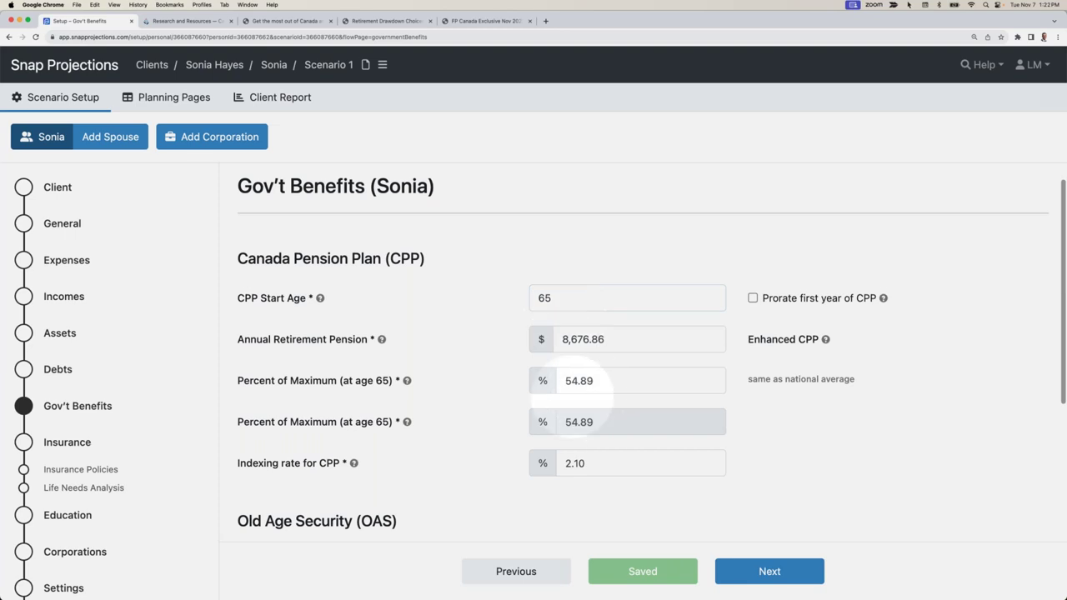
Change CPP percent of maximum from 54.89% to 80%, giving a $12,646.18 annual pension
double_click(597, 385)
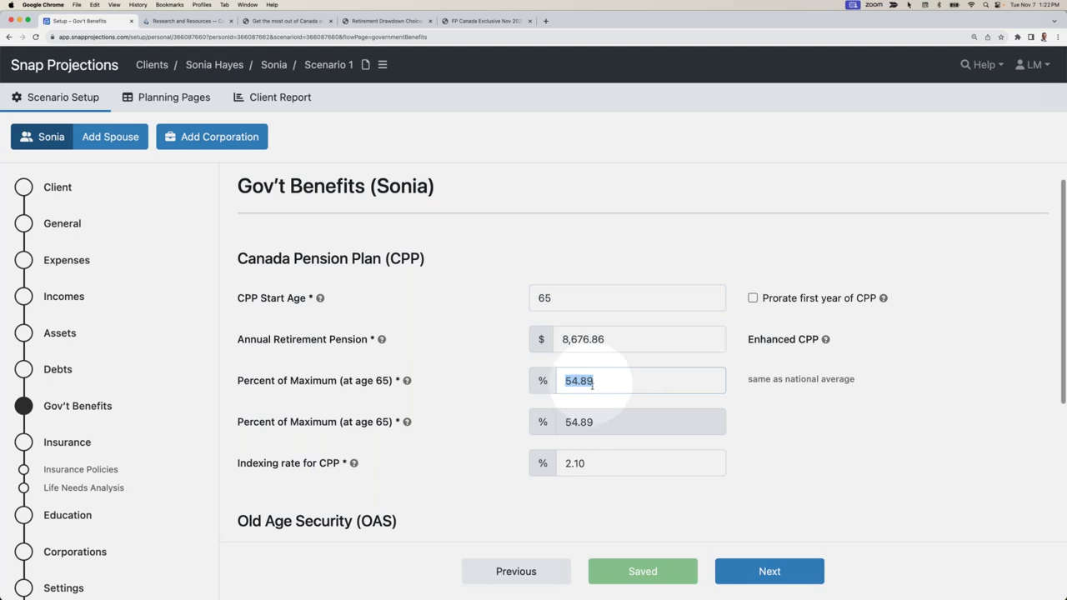
click(606, 385)
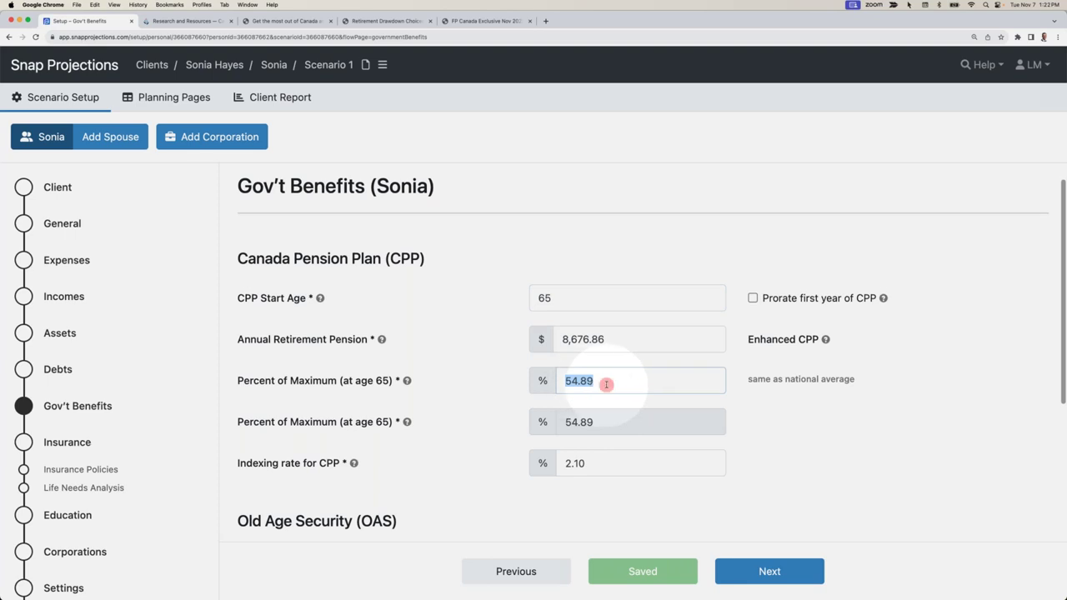
drag(563, 339, 592, 341)
click(610, 343)
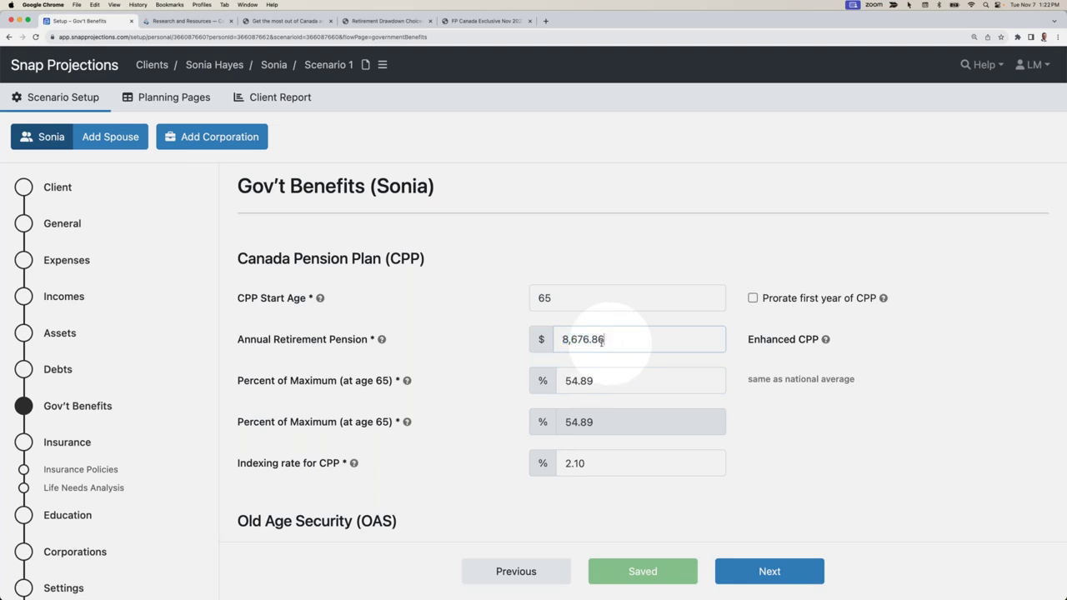
double_click(600, 379)
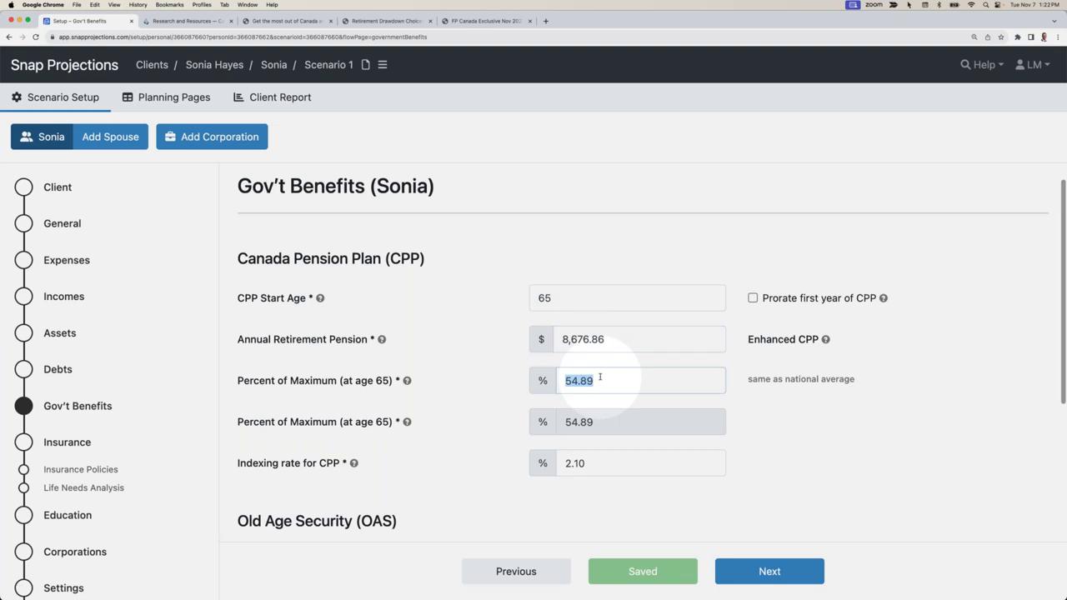
text(80)
click(598, 405)
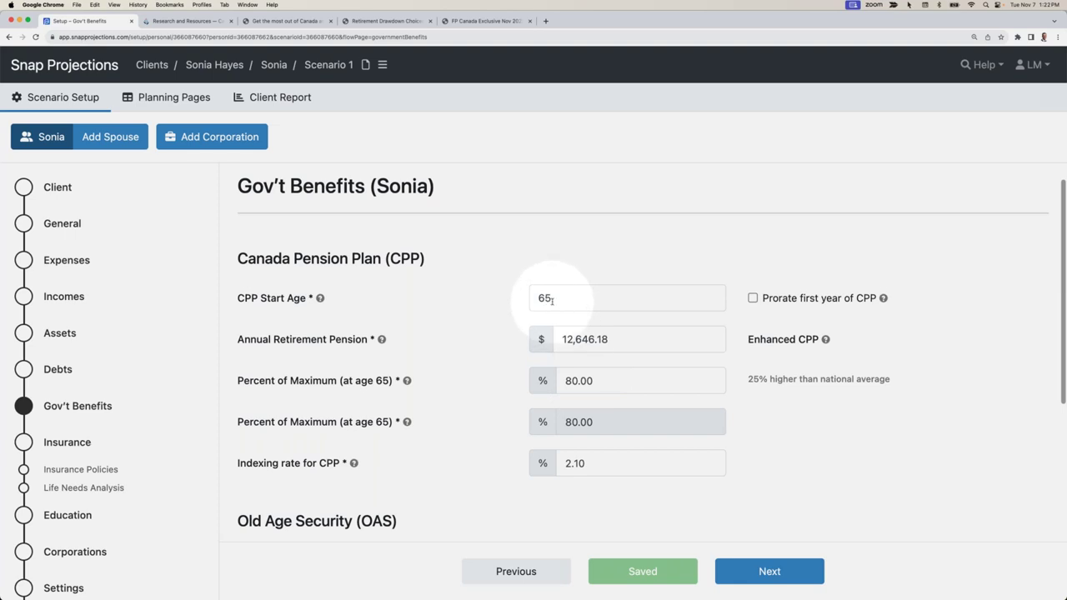
scroll(551, 300, down, 5)
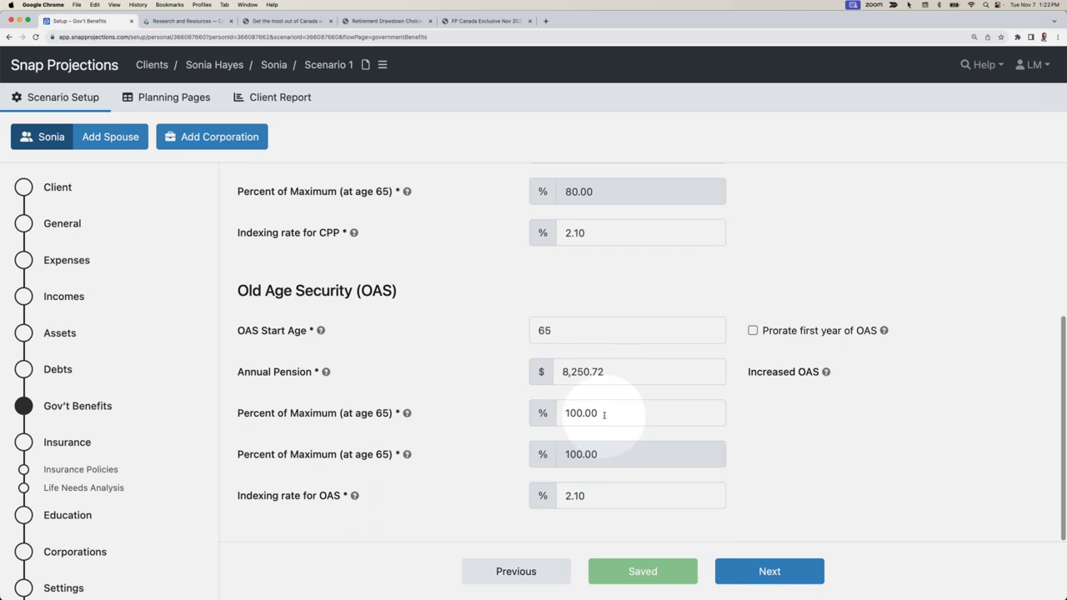
scroll(104, 363, down, 3)
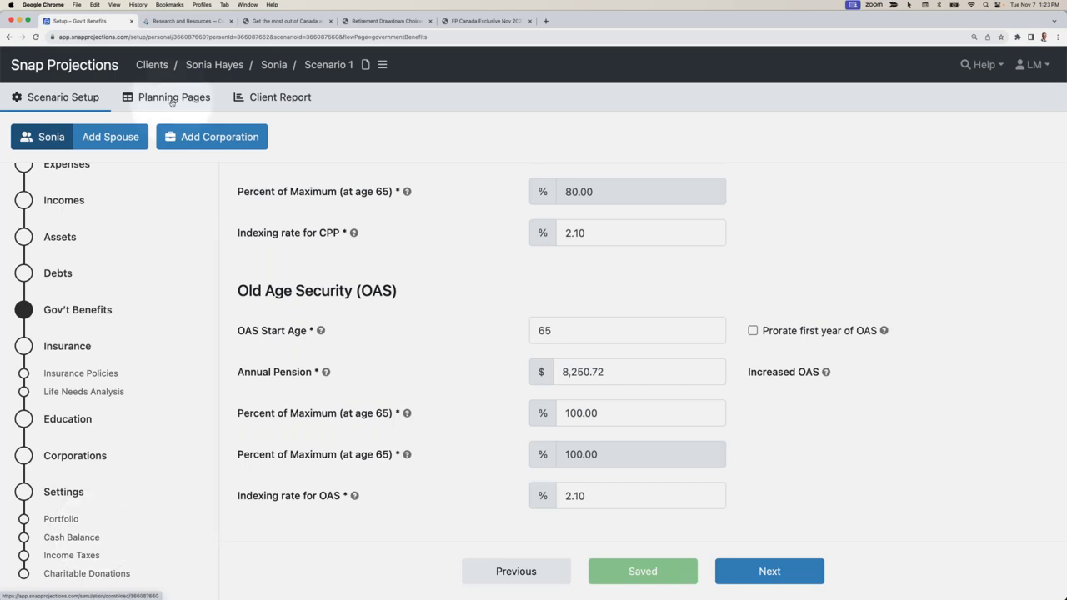
click(172, 102)
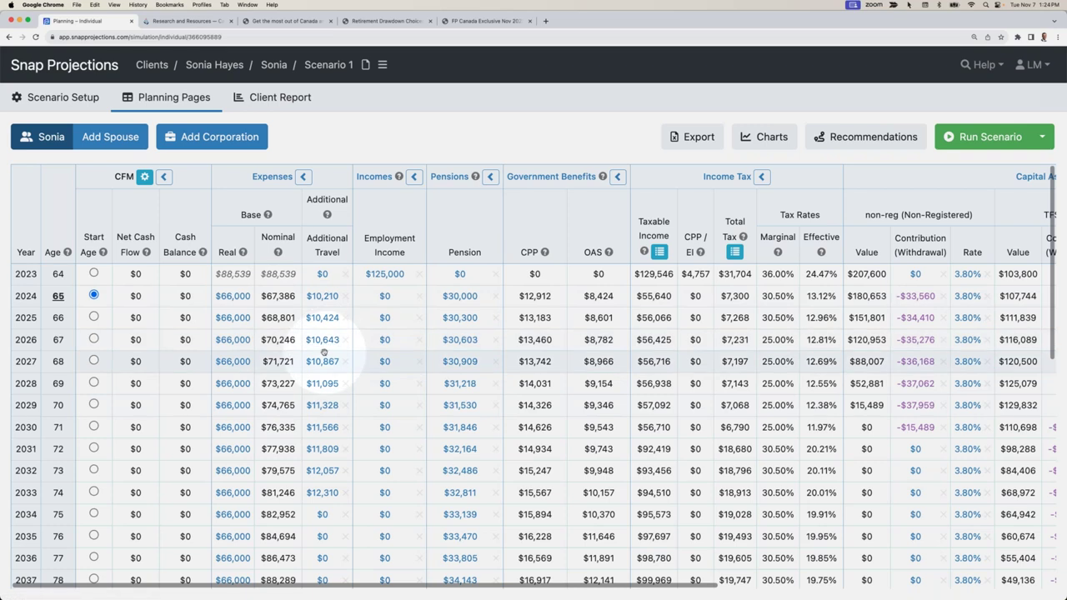
scroll(324, 352, right, 2)
scroll(324, 352, right, 4)
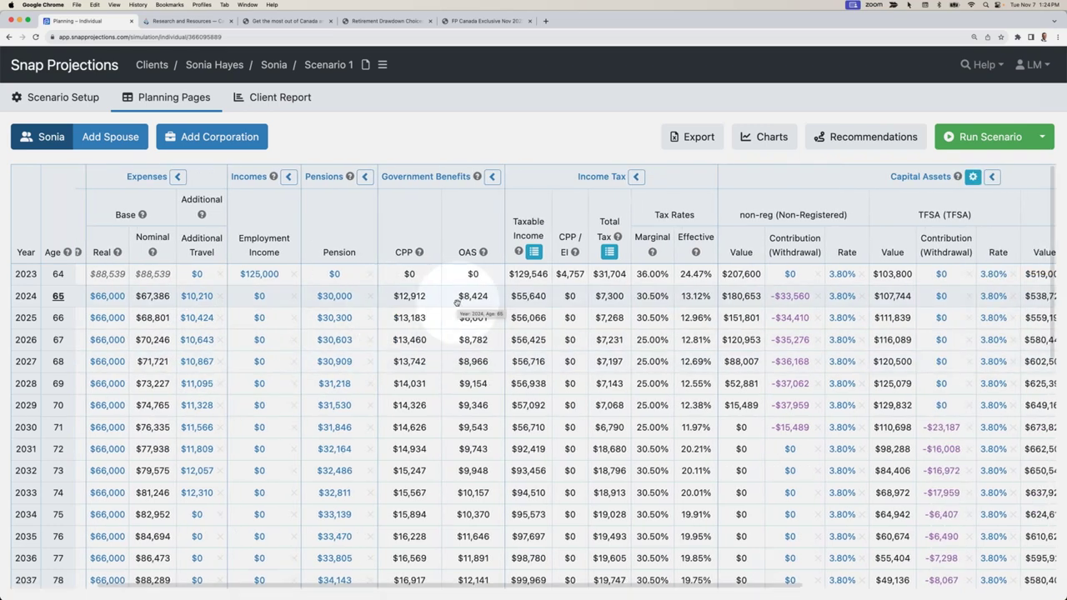
scroll(457, 302, right, 2)
scroll(457, 302, right, 3)
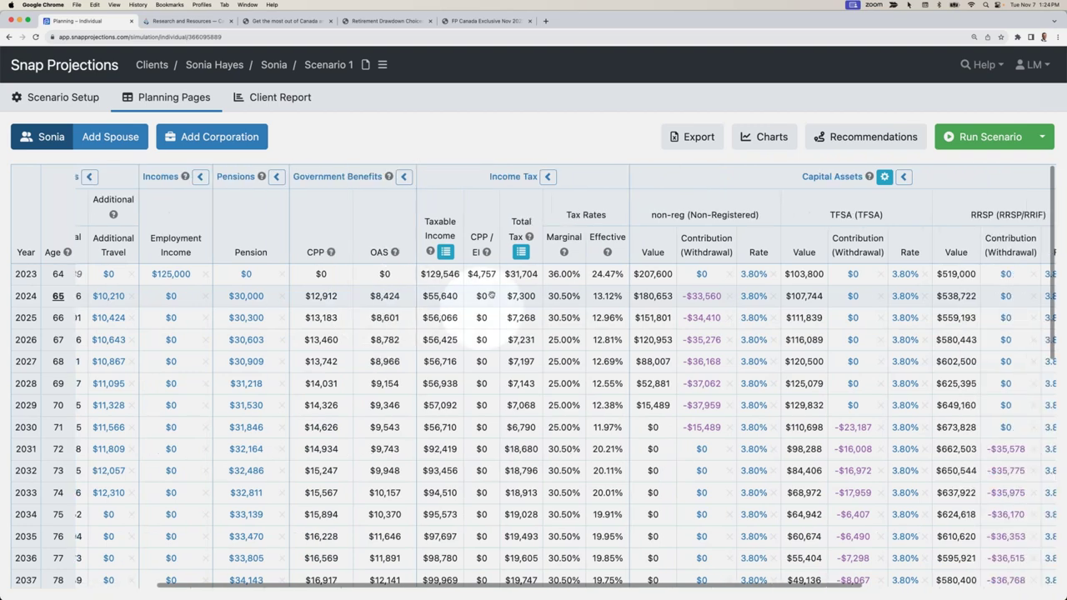
scroll(492, 296, right, 1)
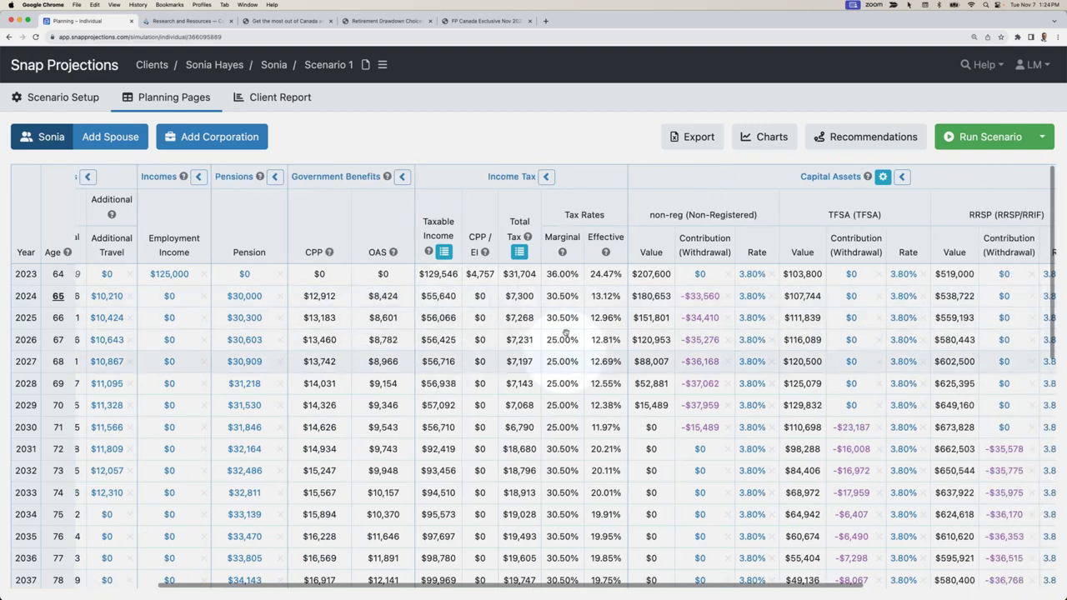
scroll(600, 350, right, 1)
scroll(600, 351, right, 5)
scroll(600, 348, right, 5)
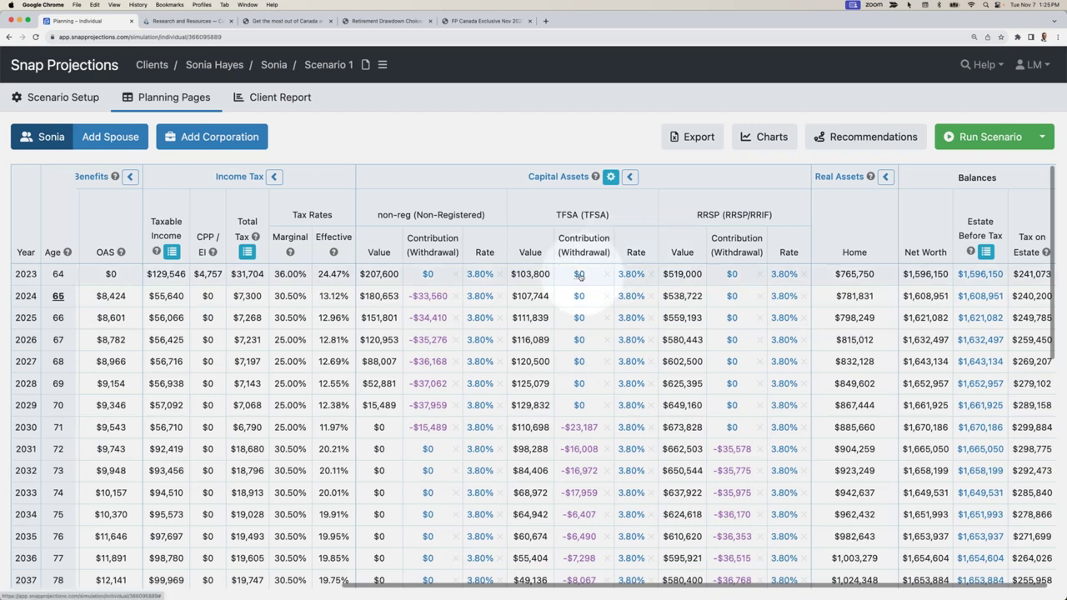
mouse_move(582, 276)
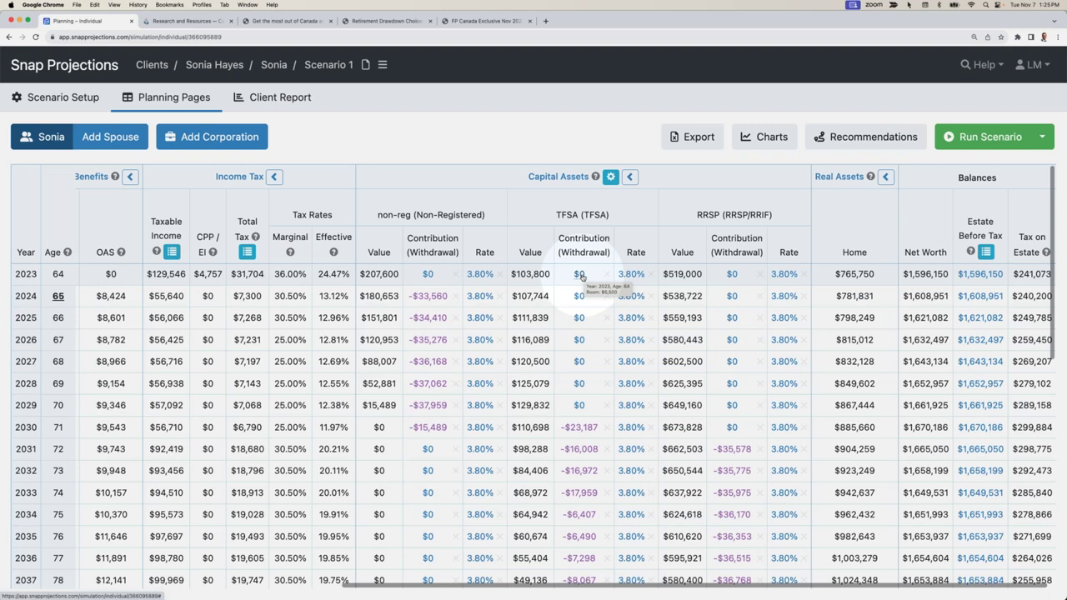
scroll(582, 275, left, 3)
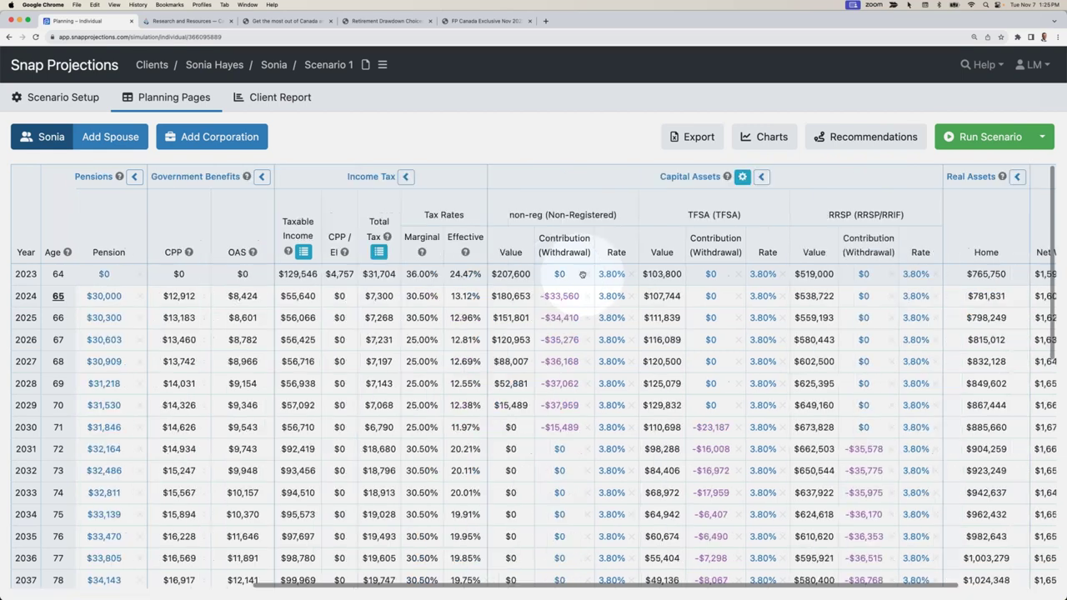
scroll(572, 296, left, 1)
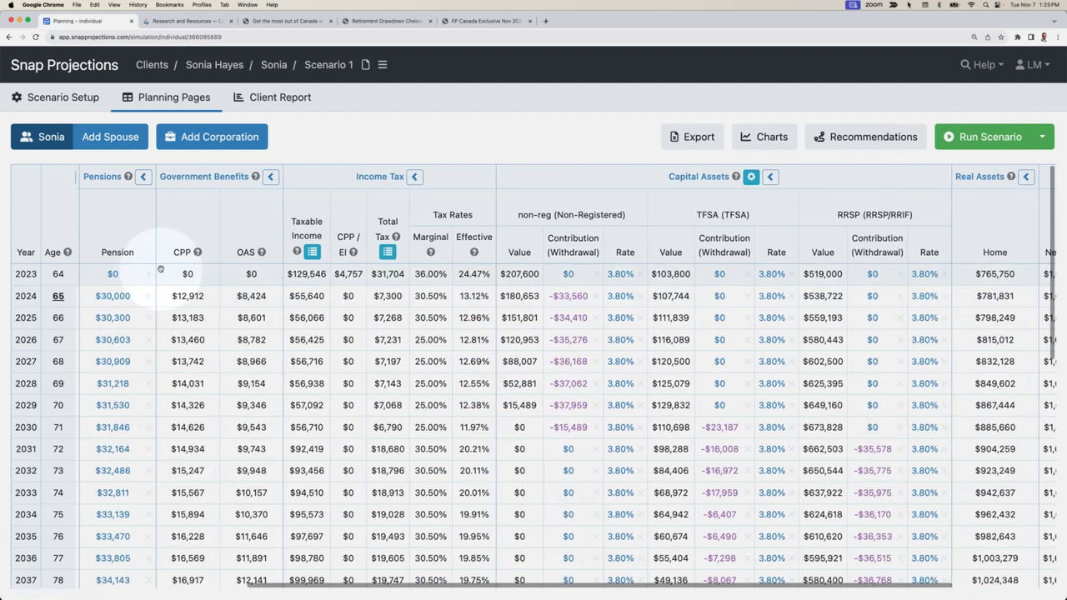
scroll(160, 271, left, 2)
scroll(159, 271, left, 4)
click(350, 273)
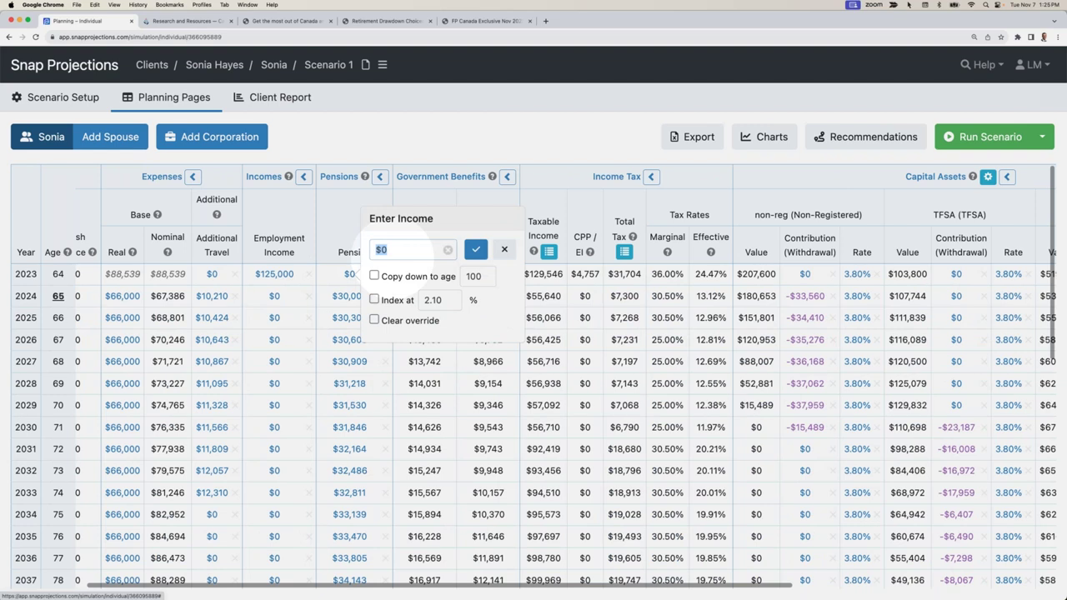
click(310, 262)
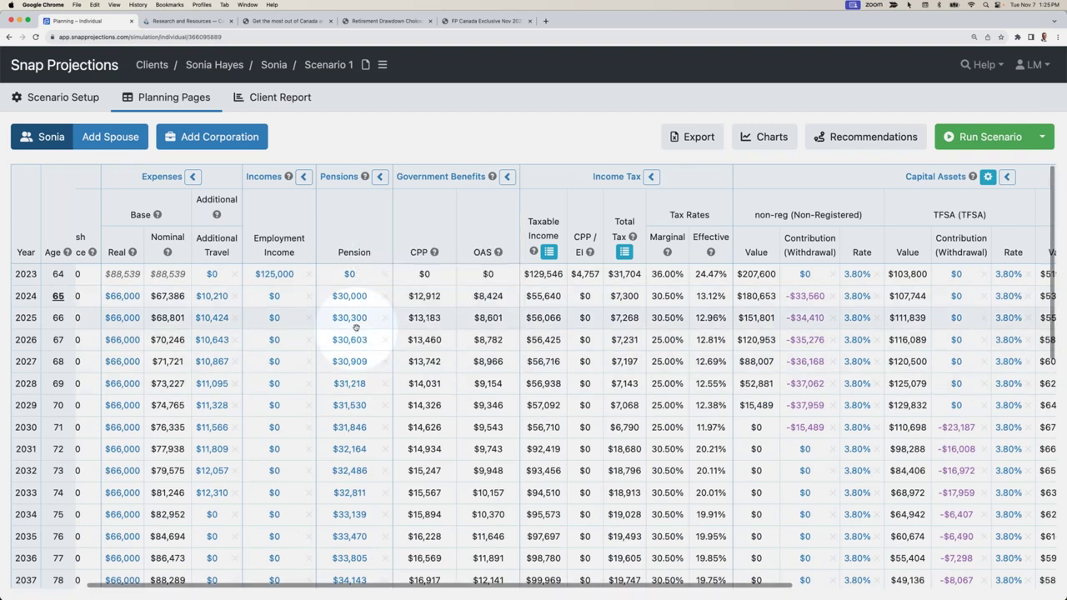
scroll(356, 327, right, 1)
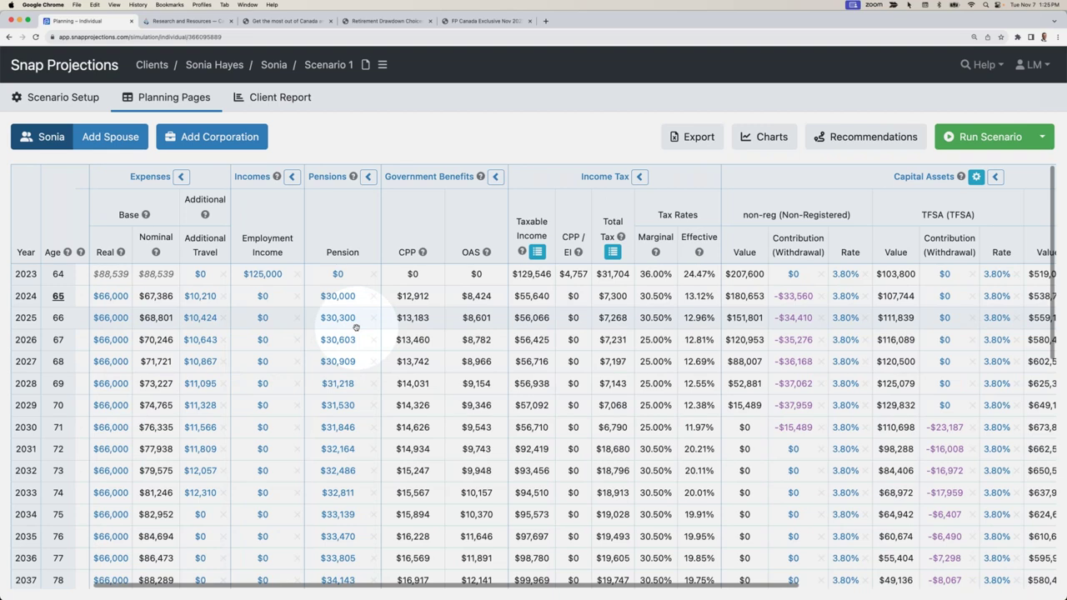
scroll(356, 328, right, 10)
scroll(356, 328, right, 2)
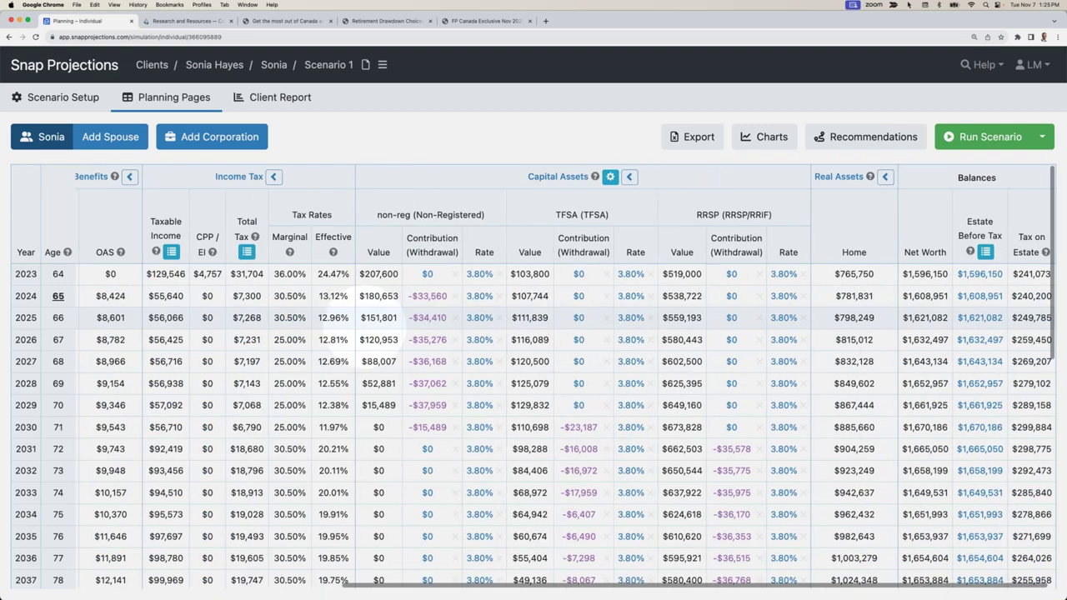
Enter a $6,500 TFSA contribution for 2023 and rerun the scenario
click(579, 275)
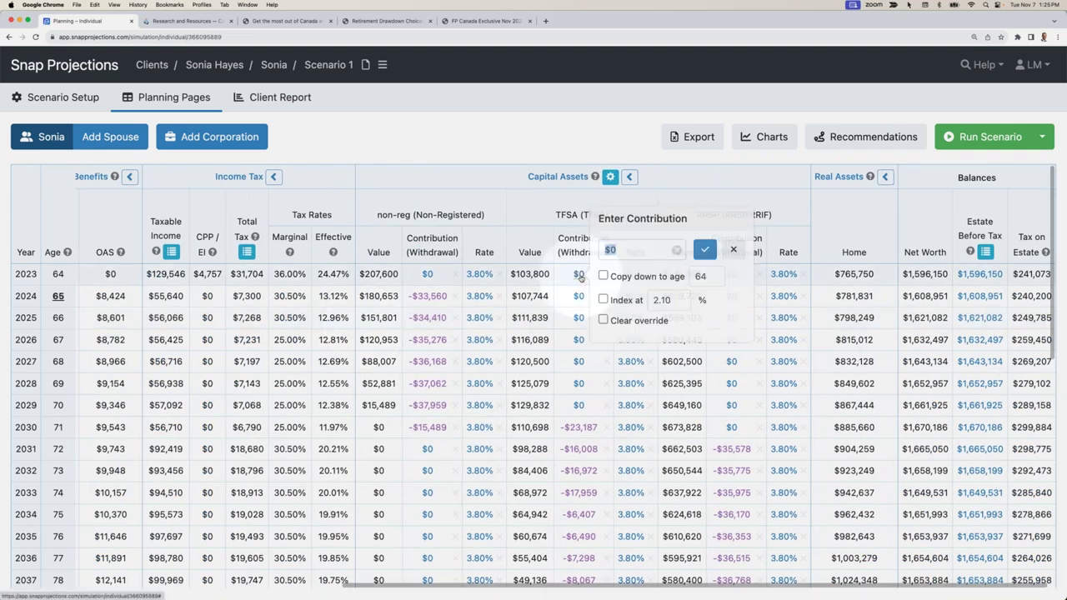
text(6500)
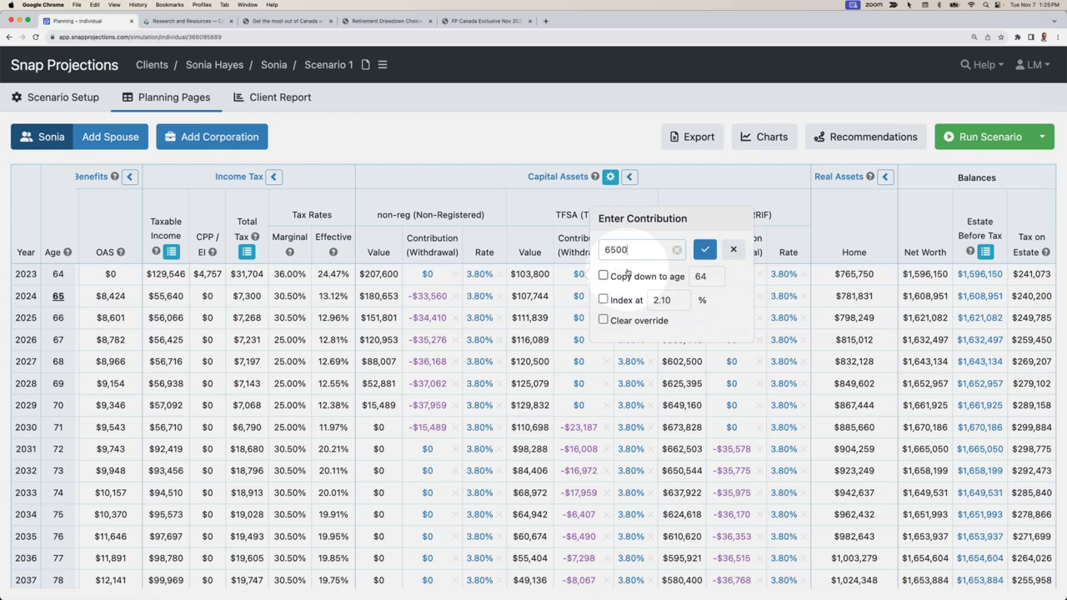
click(705, 250)
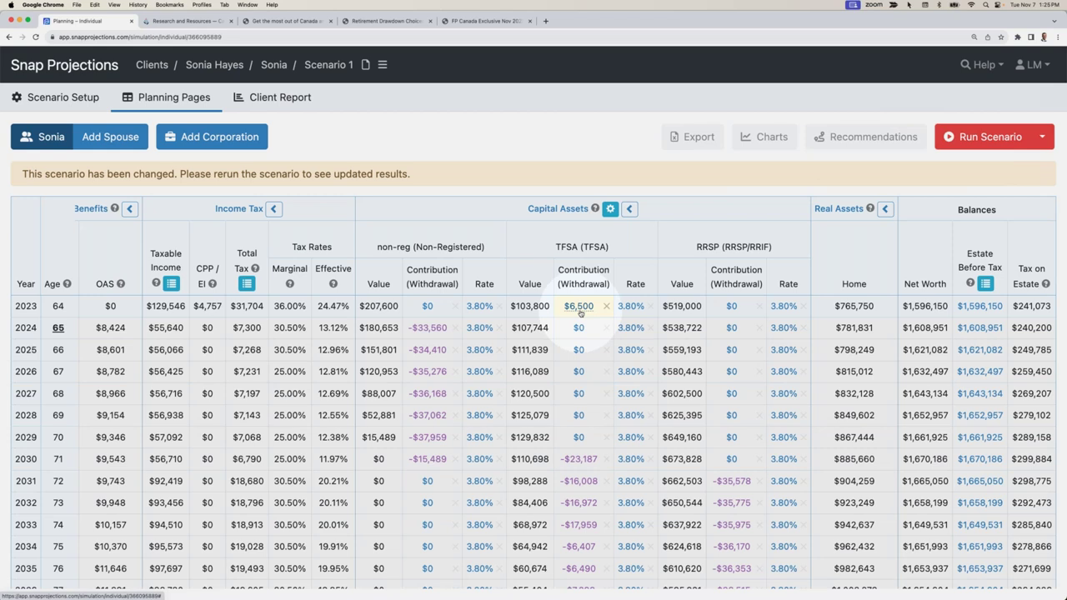
click(990, 138)
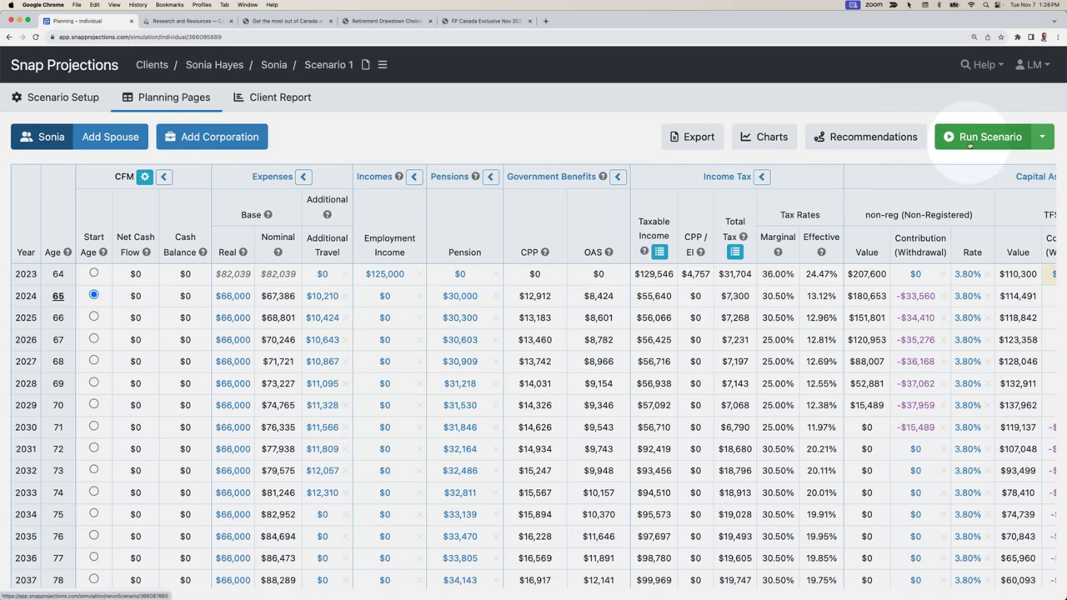
Enter a $22,500 RRSP contribution for 2023 and rerun Scenario 1
scroll(761, 281, right, 5)
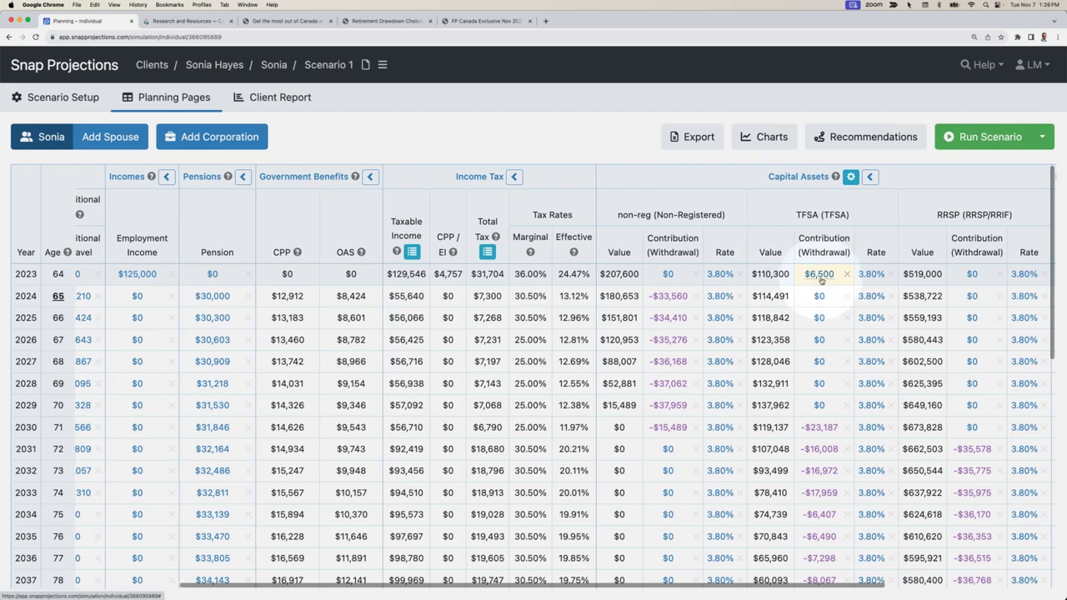
scroll(775, 279, right, 5)
click(732, 277)
text(22500)
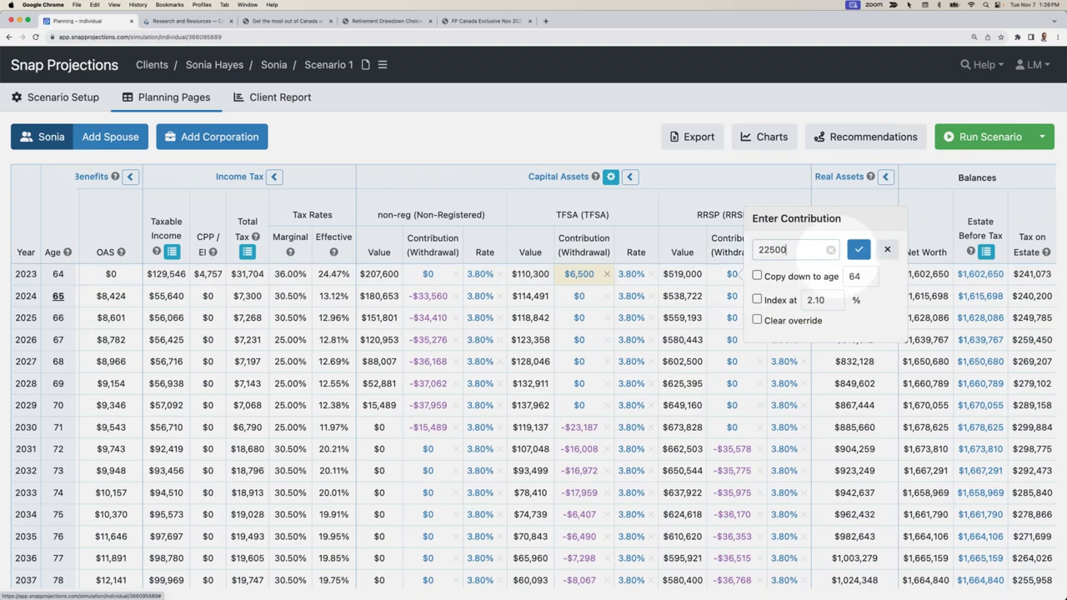
click(858, 249)
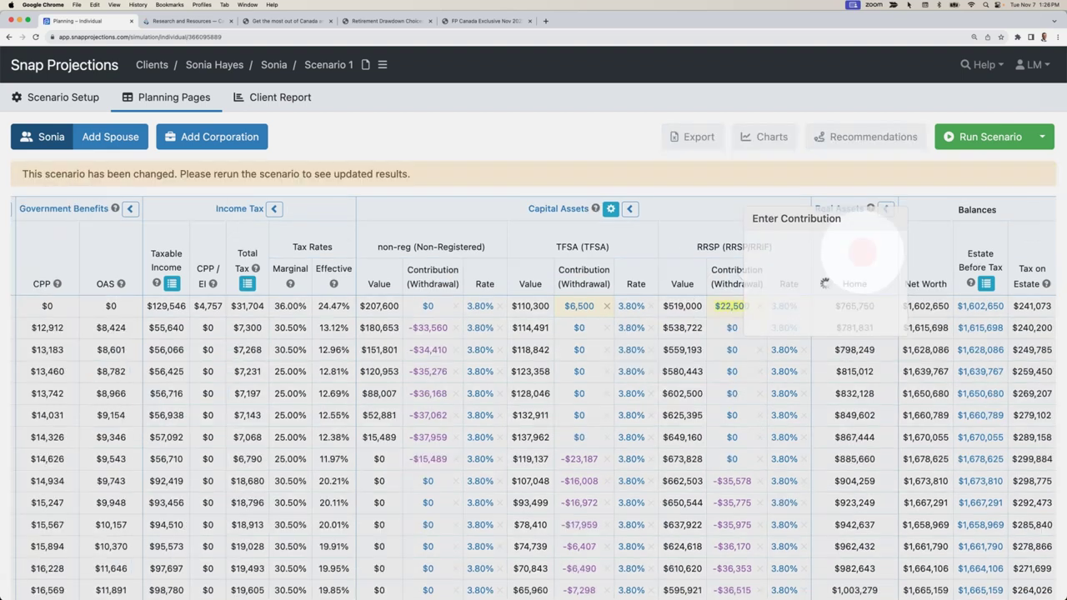
click(981, 137)
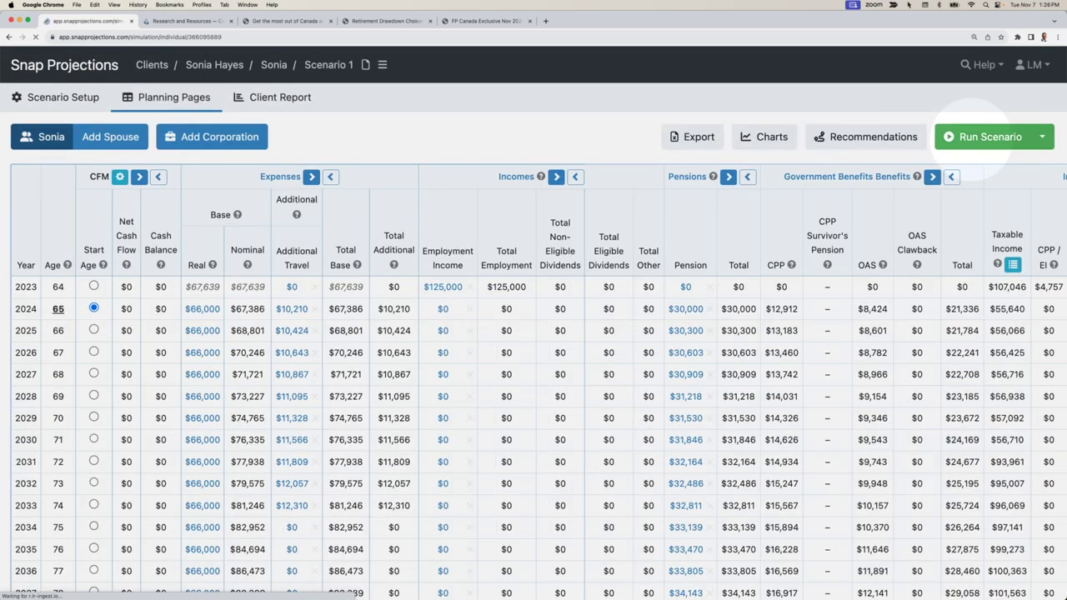
scroll(857, 226, right, 6)
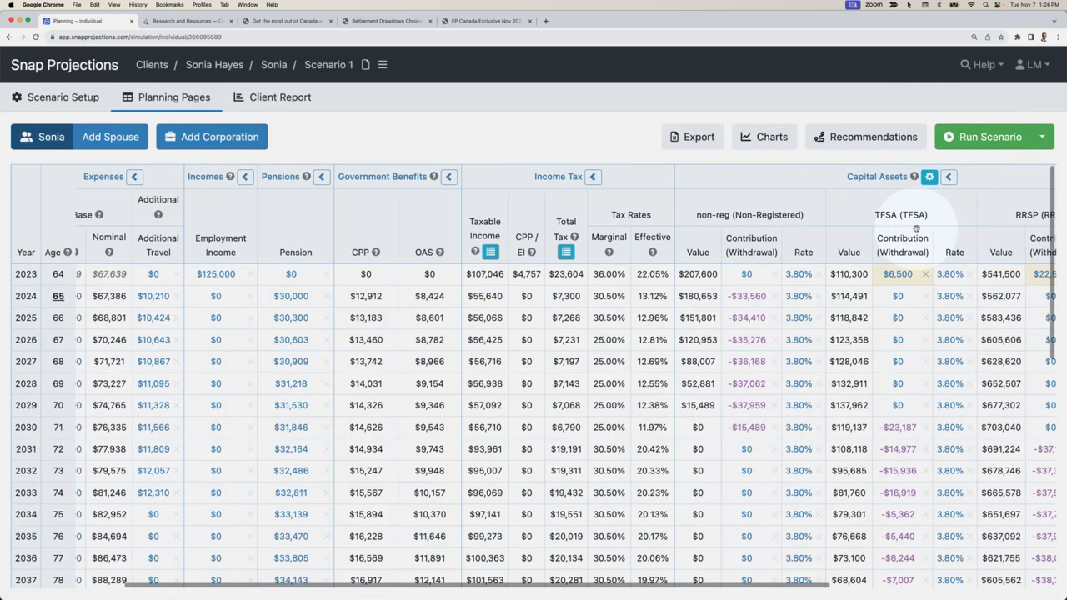
scroll(241, 283, left, 10)
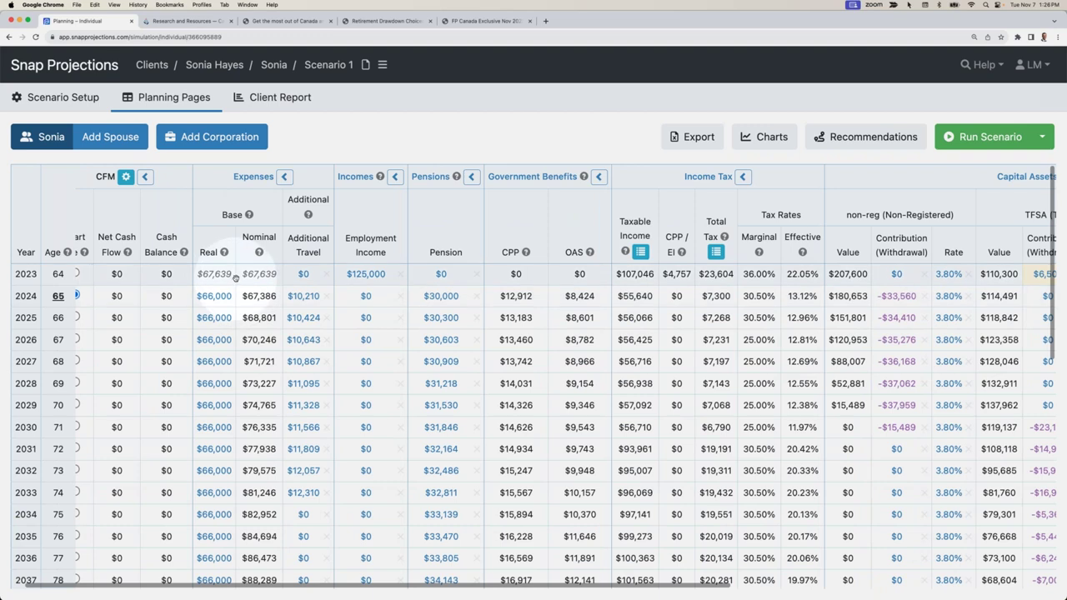
scroll(237, 277, left, 1)
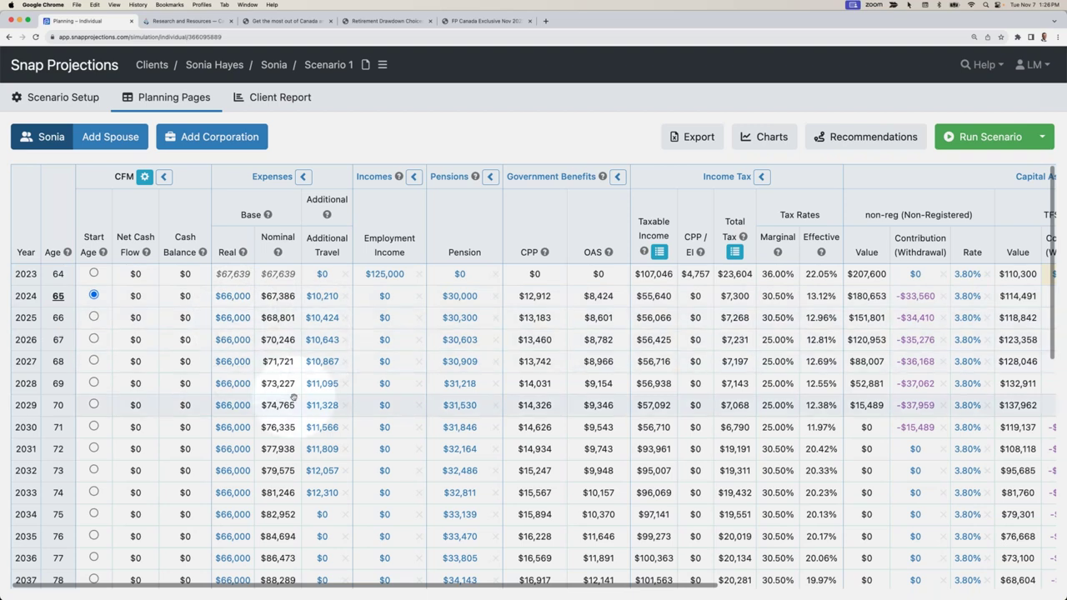
scroll(294, 398, right, 3)
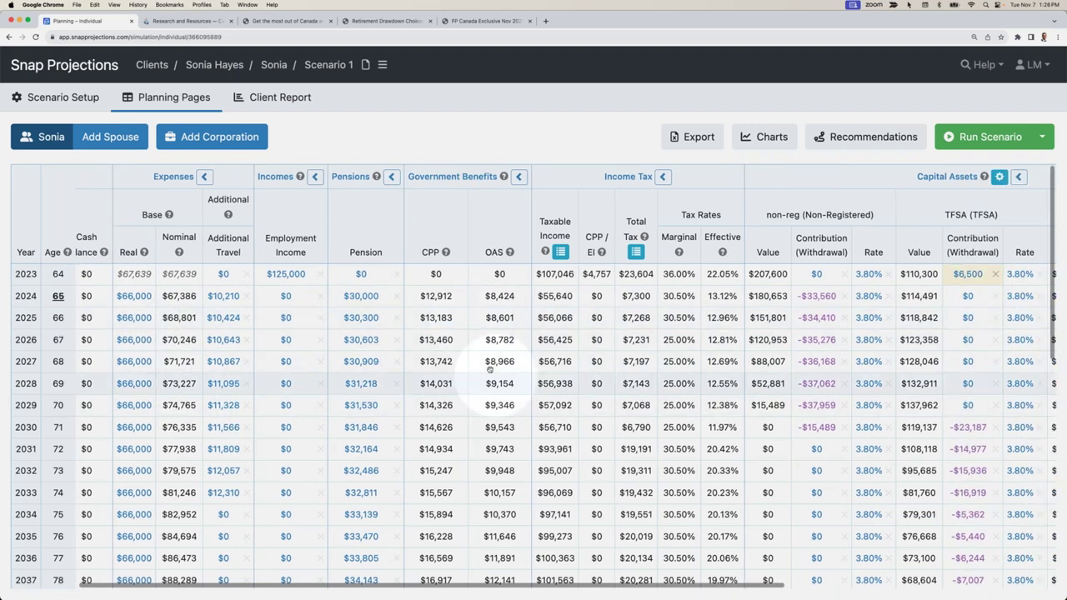
scroll(490, 369, right, 1)
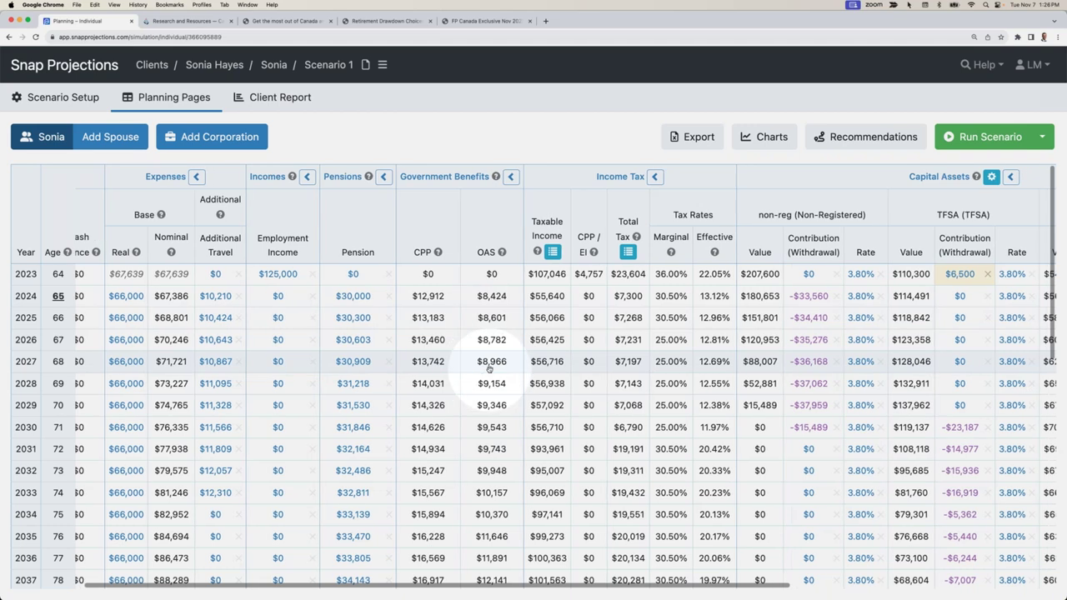
scroll(492, 372, right, 8)
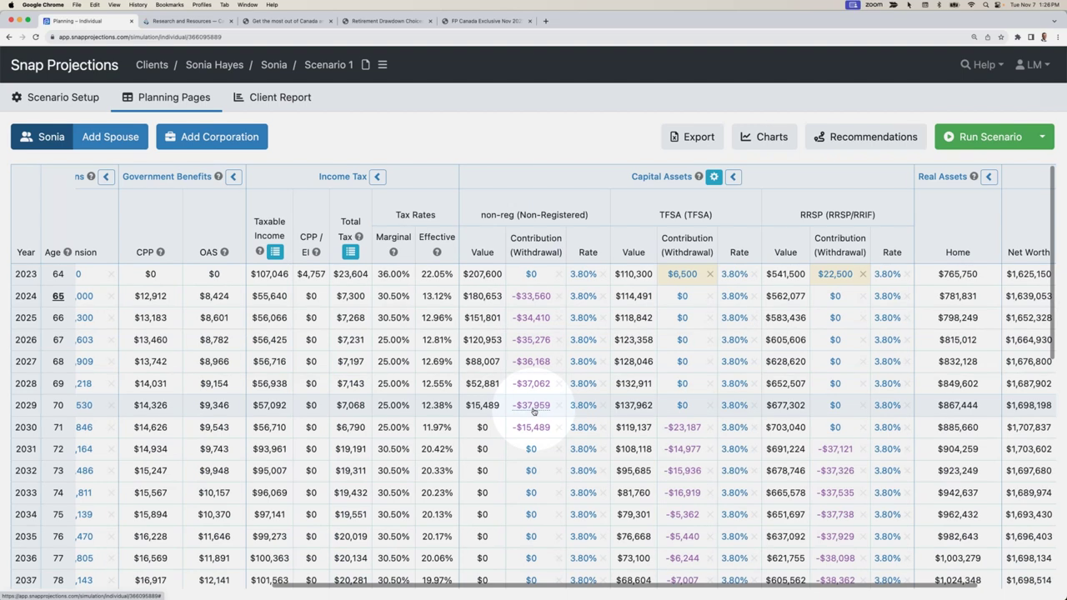
scroll(534, 409, right, 3)
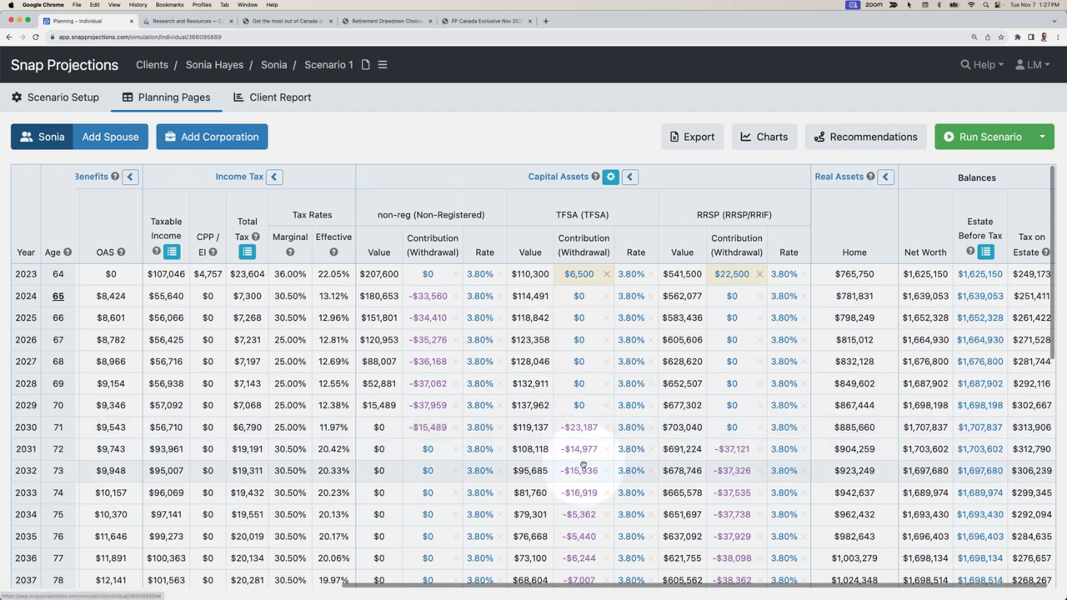
scroll(582, 465, down, 2)
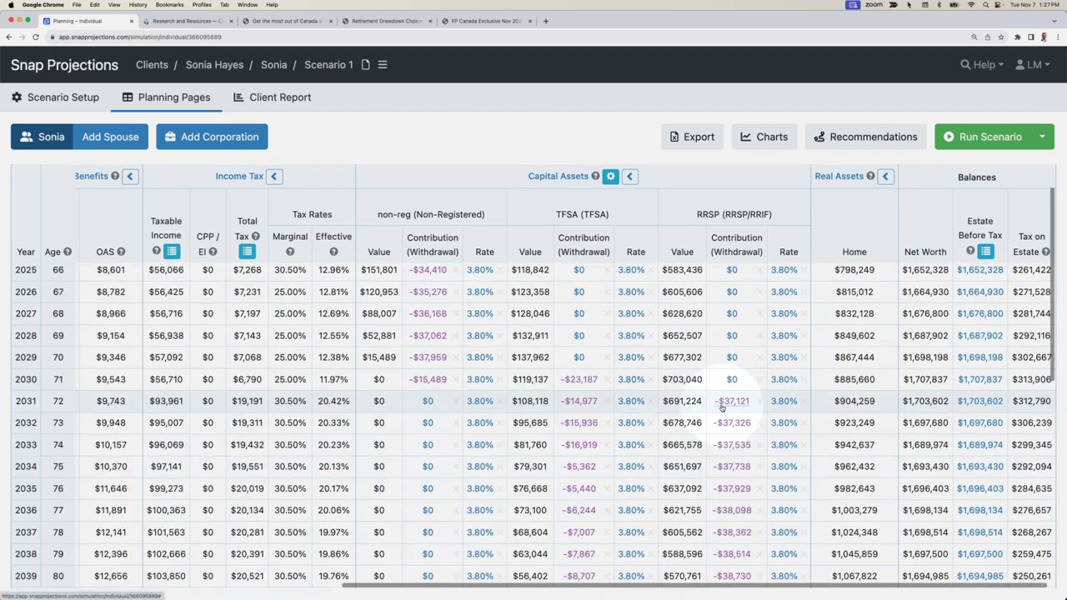
scroll(722, 406, down, 1)
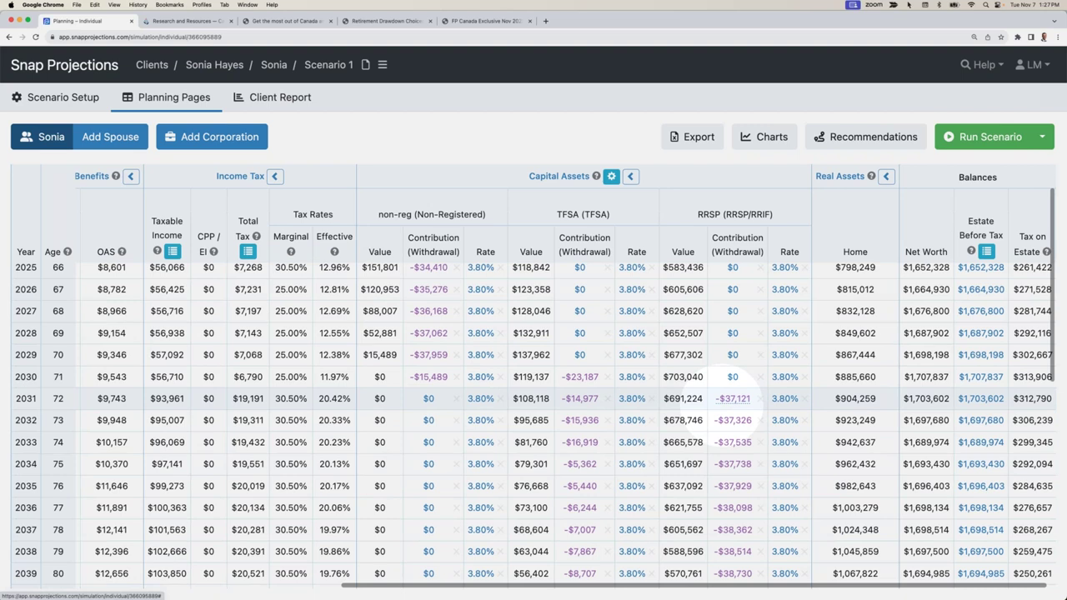
scroll(733, 399, down, 3)
scroll(729, 413, down, 7)
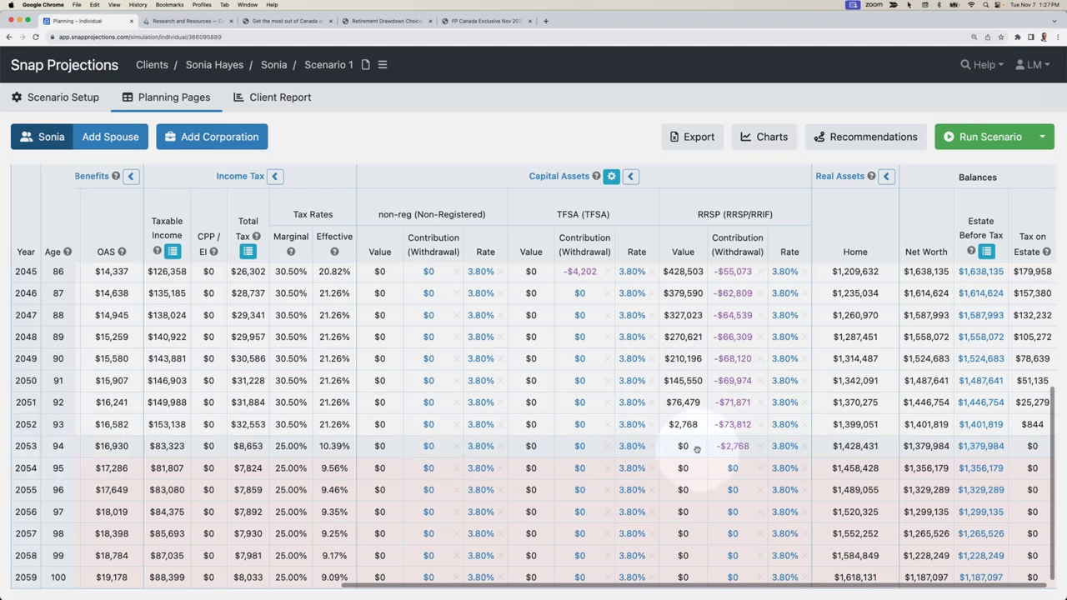
scroll(697, 449, left, 1)
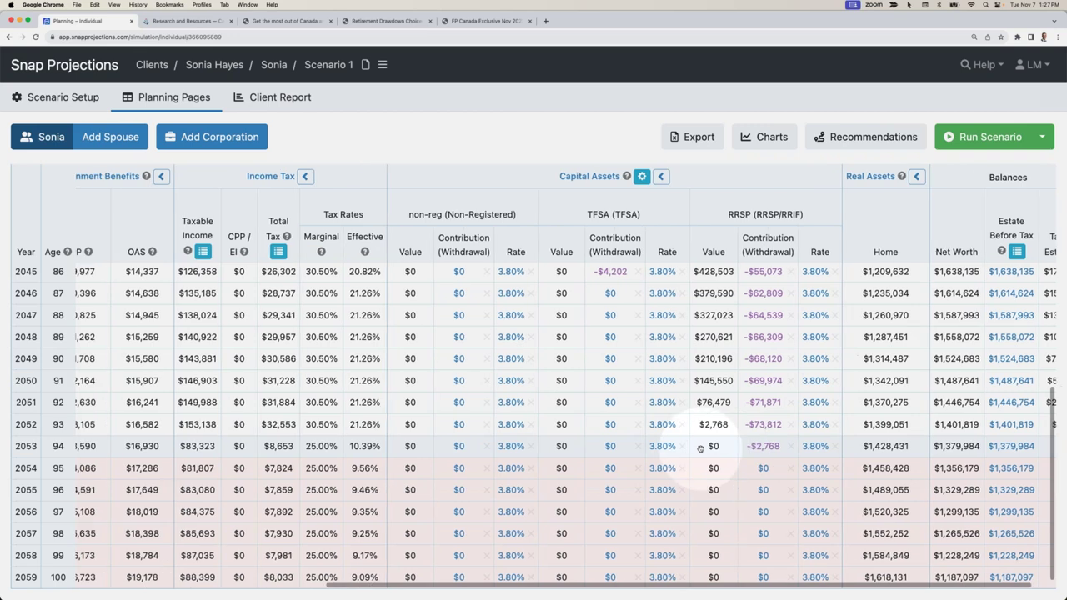
scroll(700, 449, left, 15)
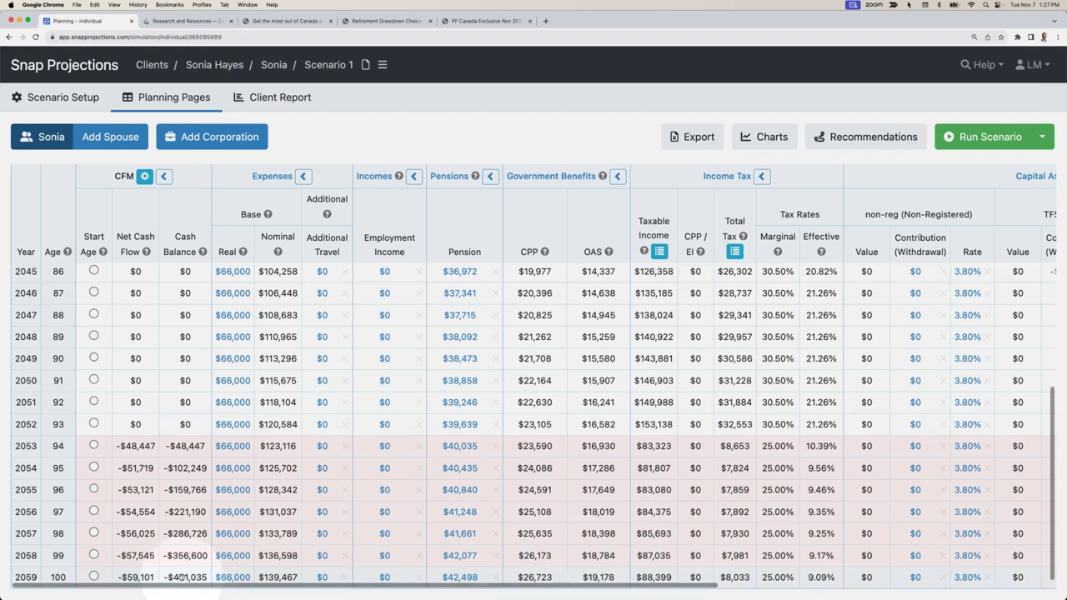
scroll(182, 577, right, 2)
scroll(181, 577, right, 10)
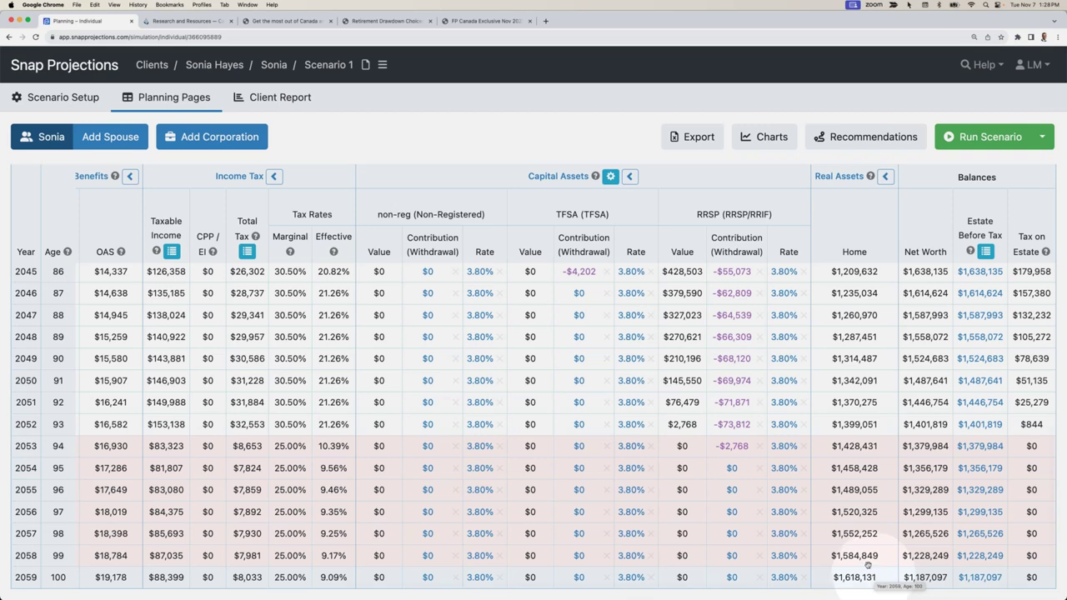
scroll(862, 519, up, 10)
scroll(862, 519, left, 3)
click(766, 137)
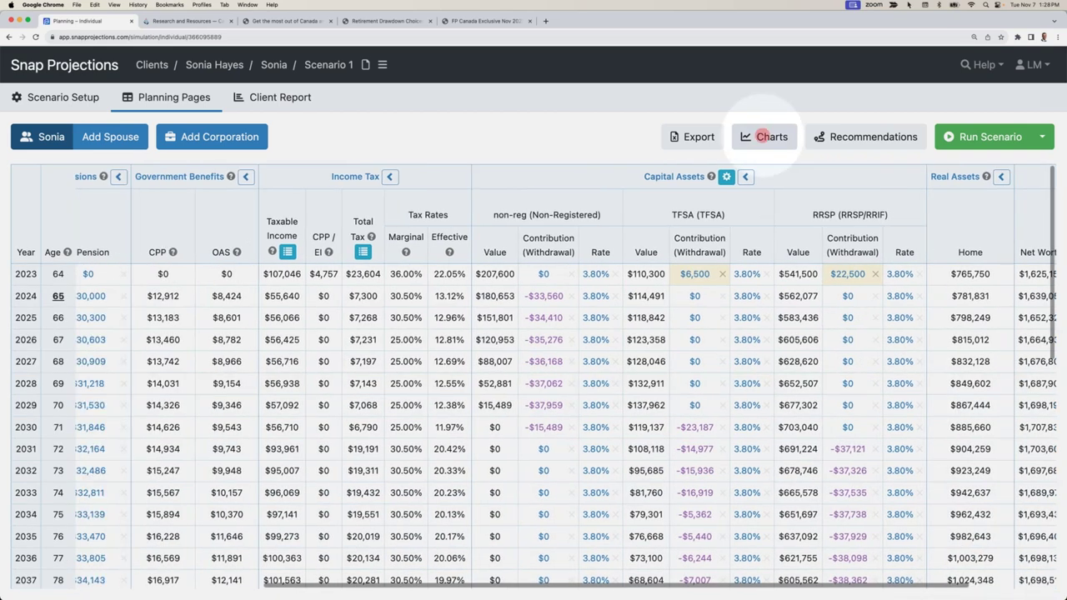
Open Scenario 1's charts and review the Cash Outflows chart, then the Cash Inflows chart
click(763, 136)
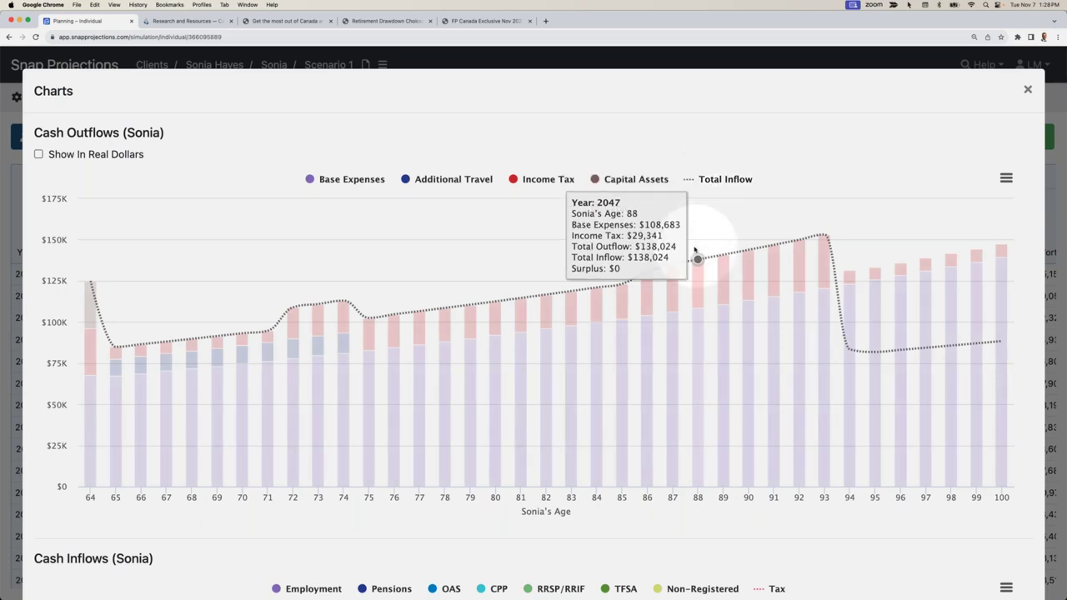
scroll(709, 238, down, 5)
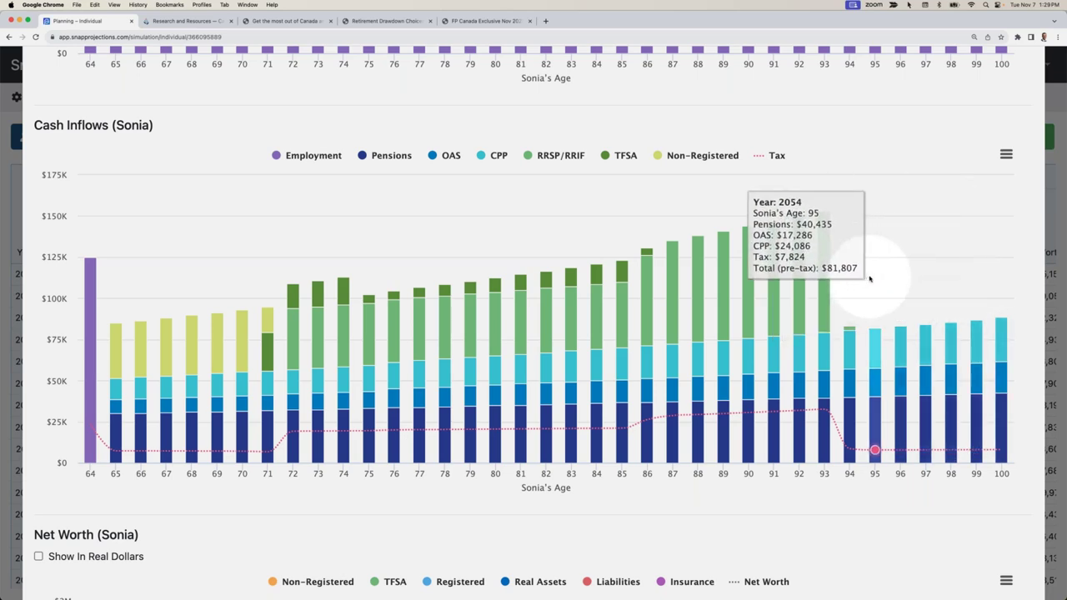
Hide Real Assets and the Net Worth line from the Net Worth chart
scroll(870, 278, down, 5)
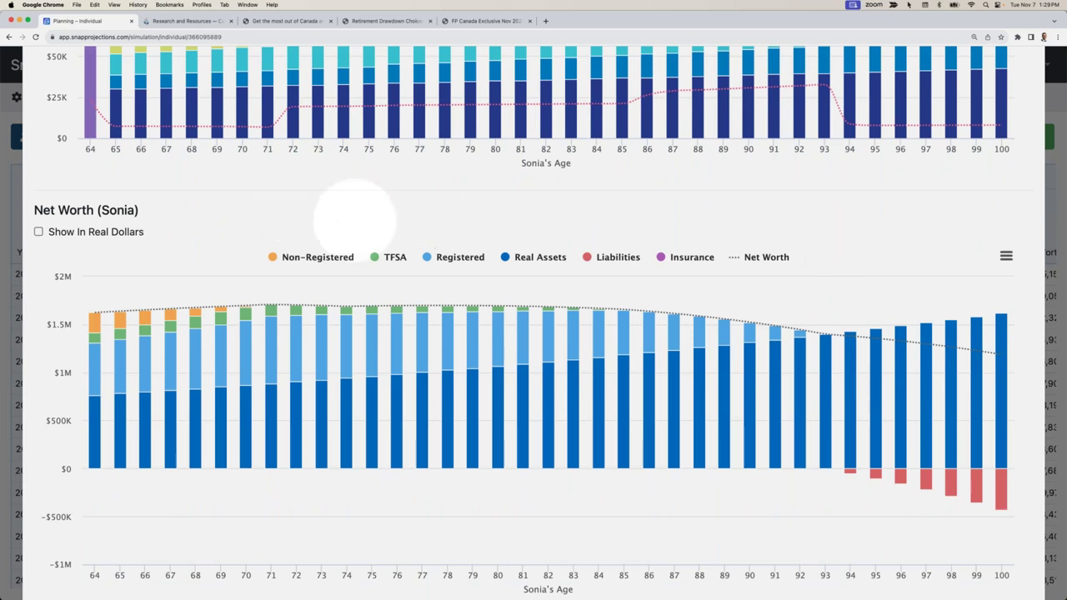
mouse_move(829, 344)
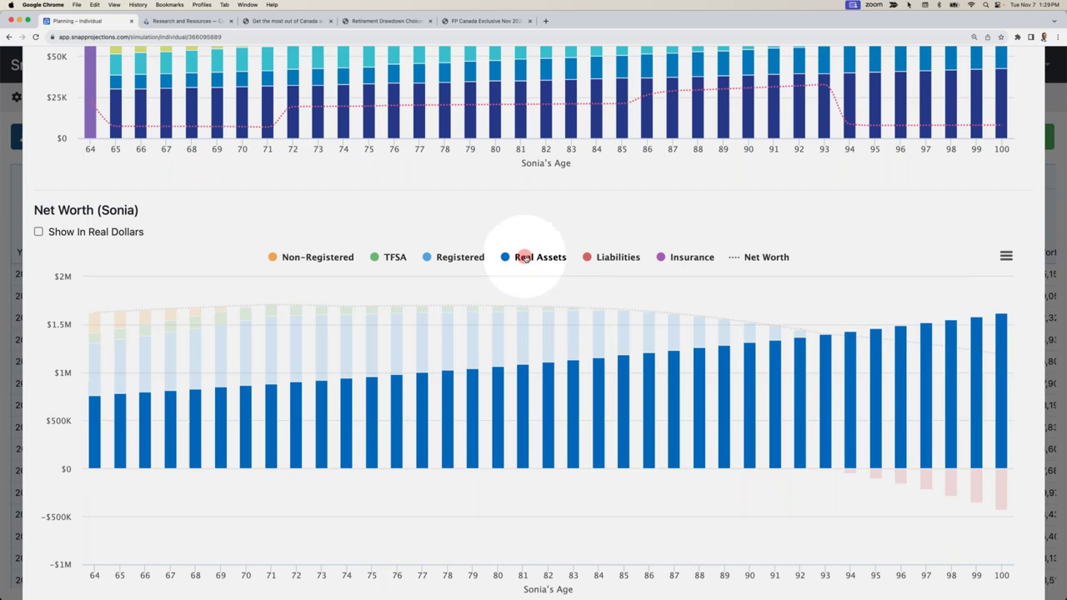
click(537, 258)
click(754, 259)
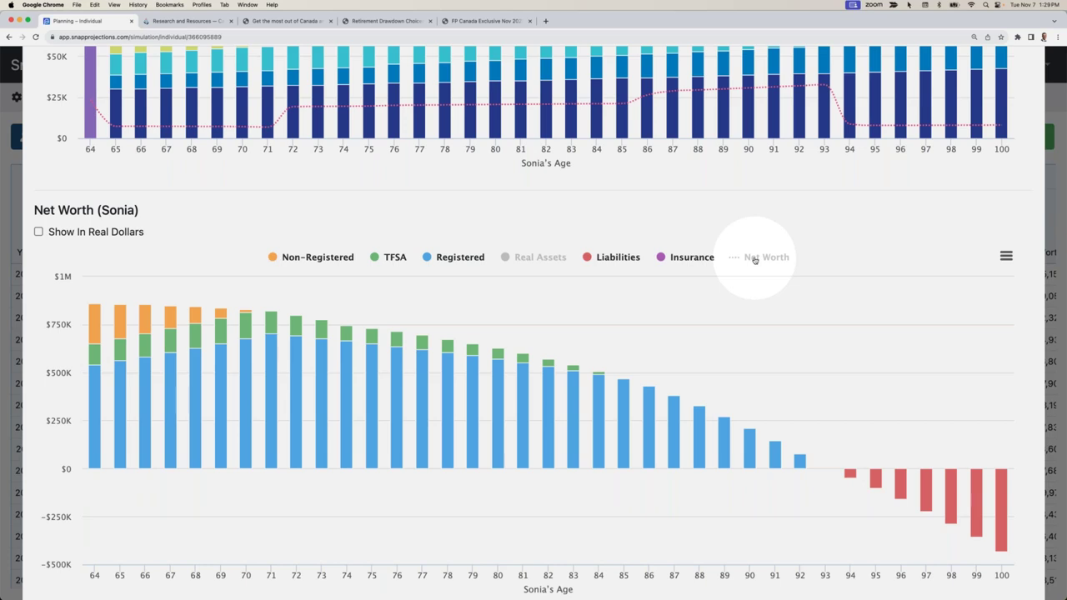
Close the charts and return to the year-by-year planning table
scroll(754, 260, up, 10)
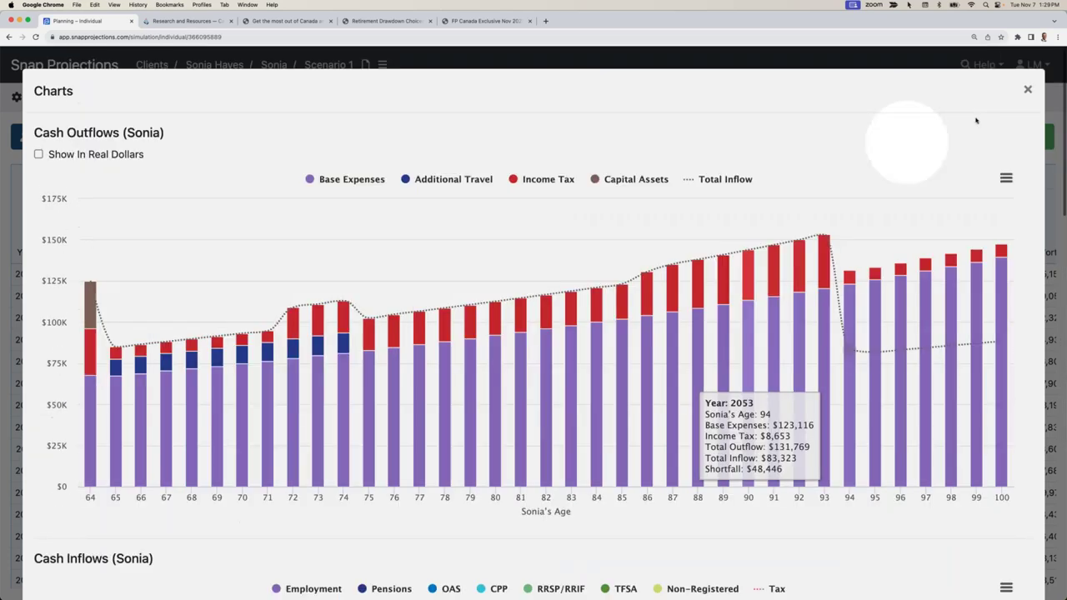
click(1027, 89)
scroll(404, 347, left, 5)
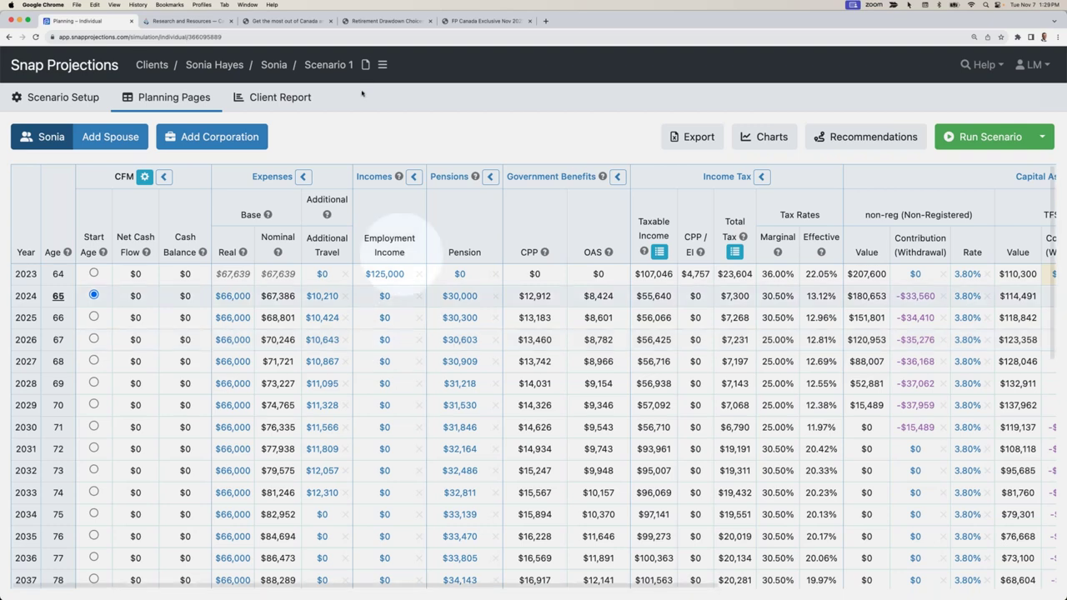
Rename the scenario to 'Scenario 1 - Base projection with shortfall at age 94'
click(365, 64)
text(- )
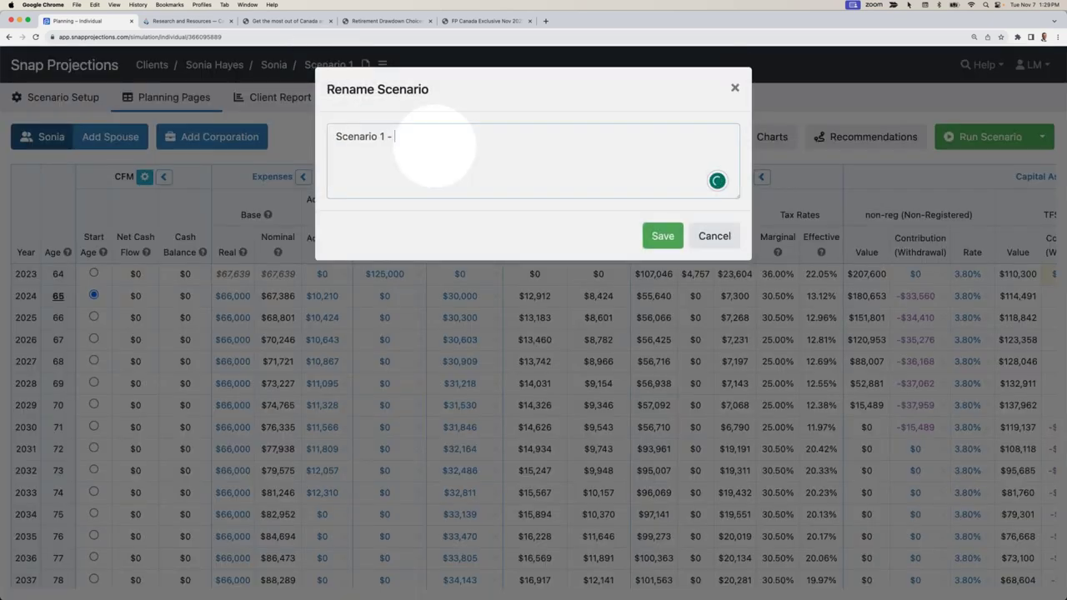
text(Base prok)
key(BackSpace)
text(jection with shortfall at age 94)
click(665, 236)
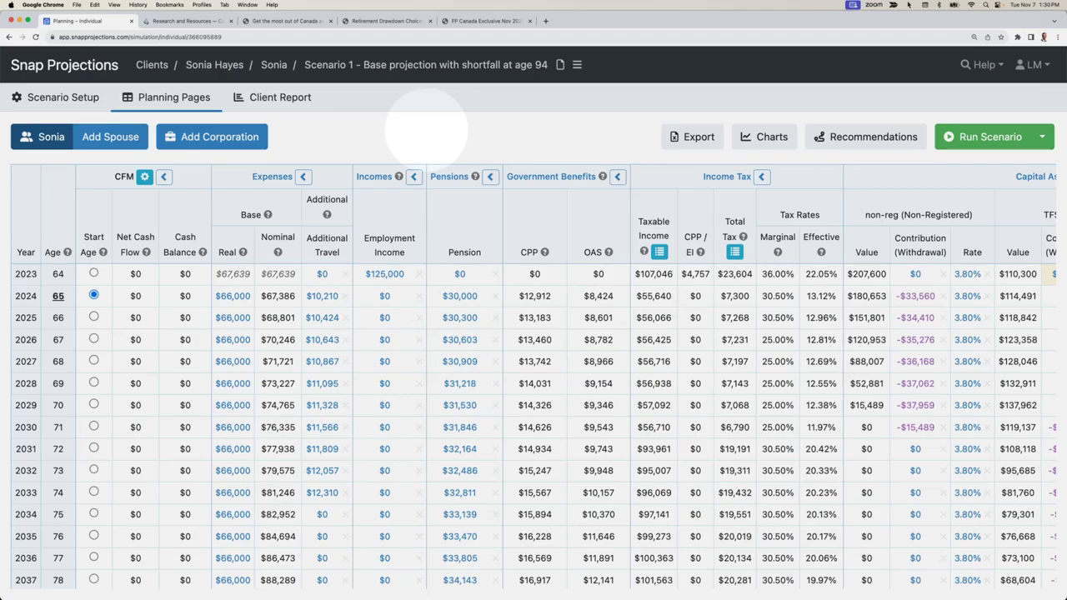
Glance at the 4 Key Considerations slide, then return to Snap Projections
key(super+Tab)
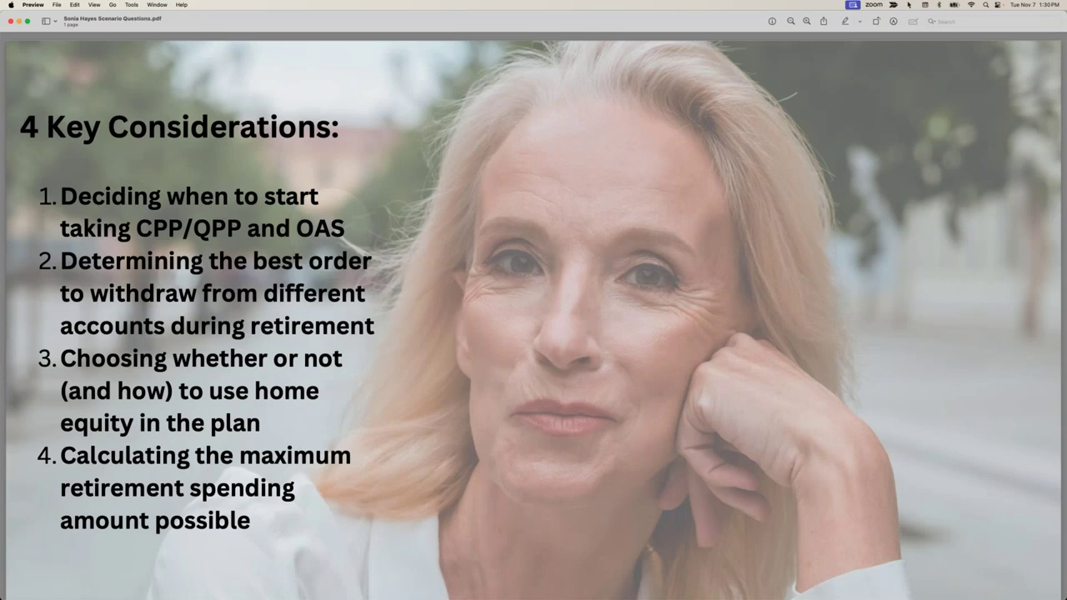
key(super+Tab)
click(577, 64)
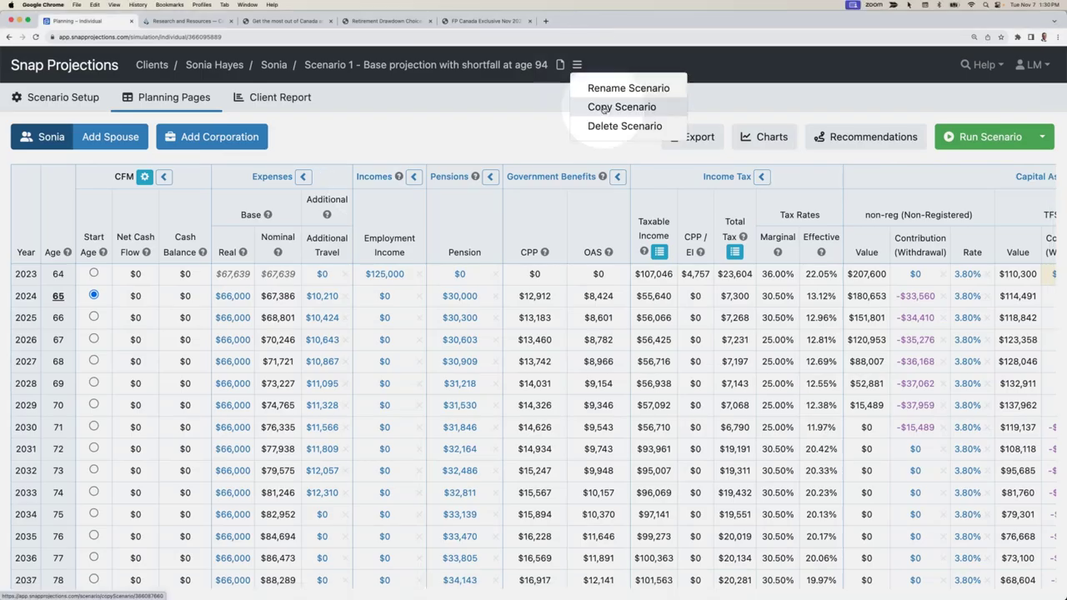
Copy the base scenario and rename the copy 'Scenario 2 - Defer CPP and OAS'
click(604, 109)
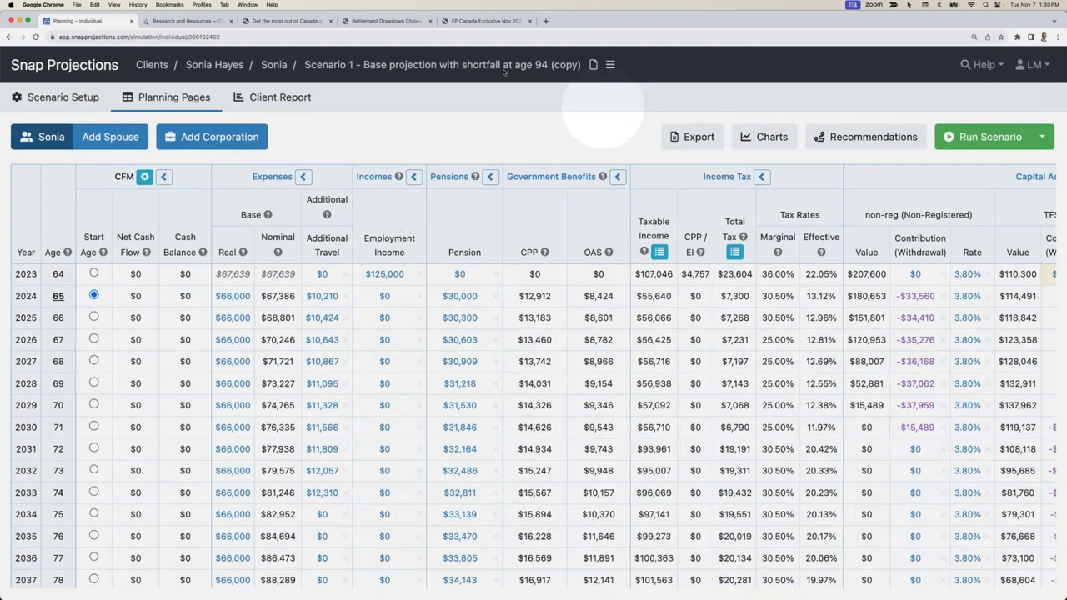
click(492, 66)
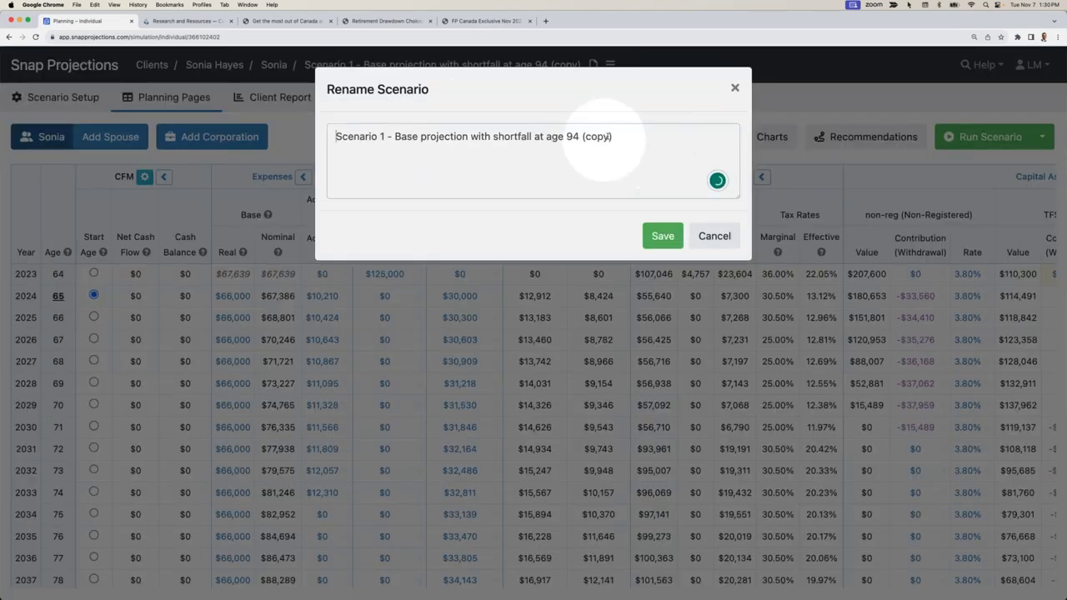
drag(379, 135, 631, 138)
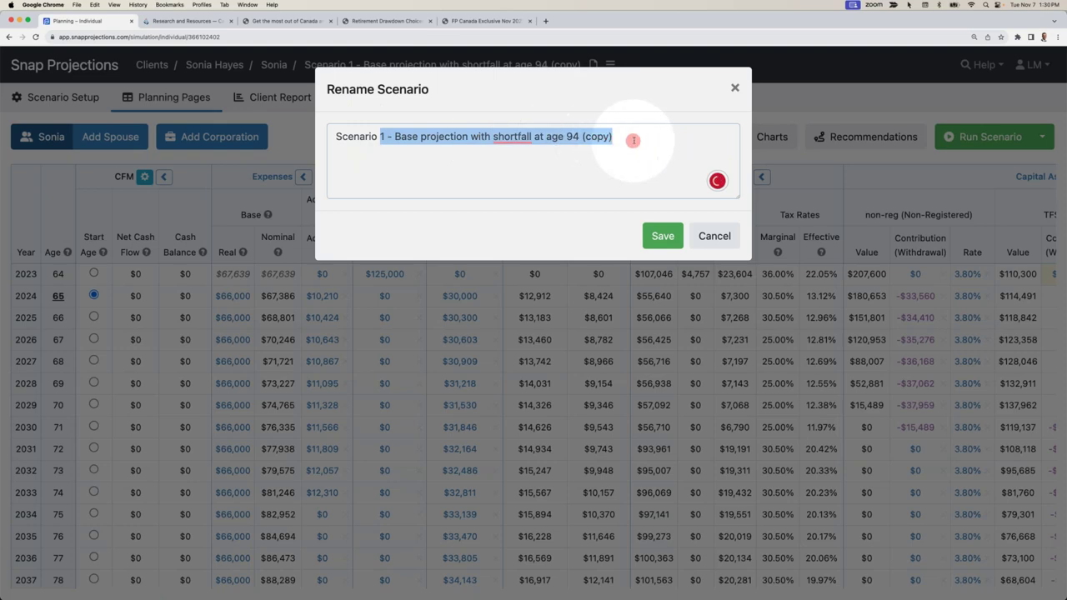
text(2 - Defer)
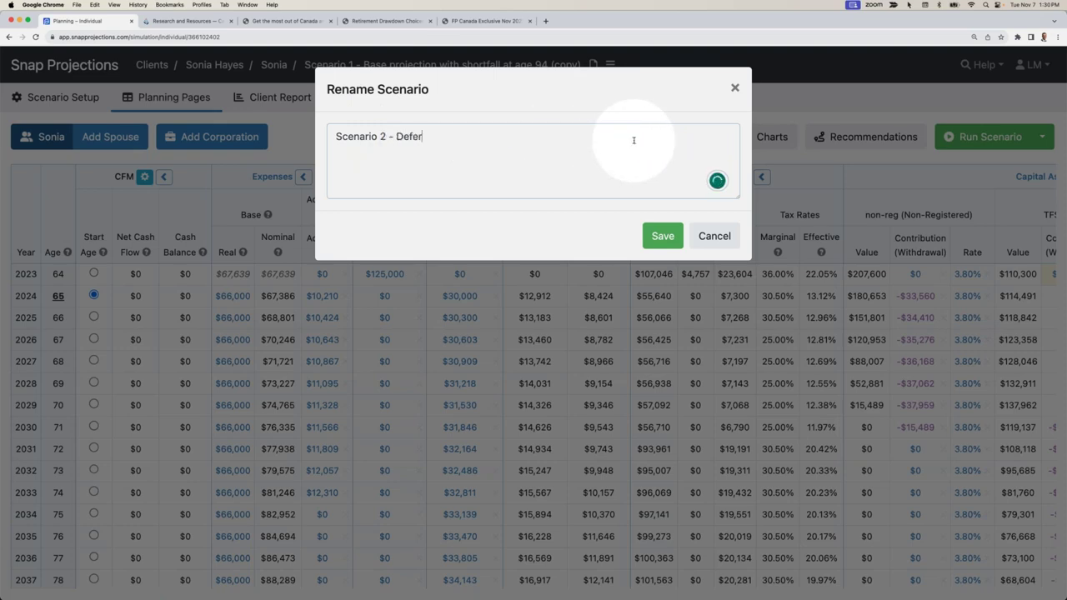
text( CPP and &)
key(BackSpace)
text(OAS)
key(Return)
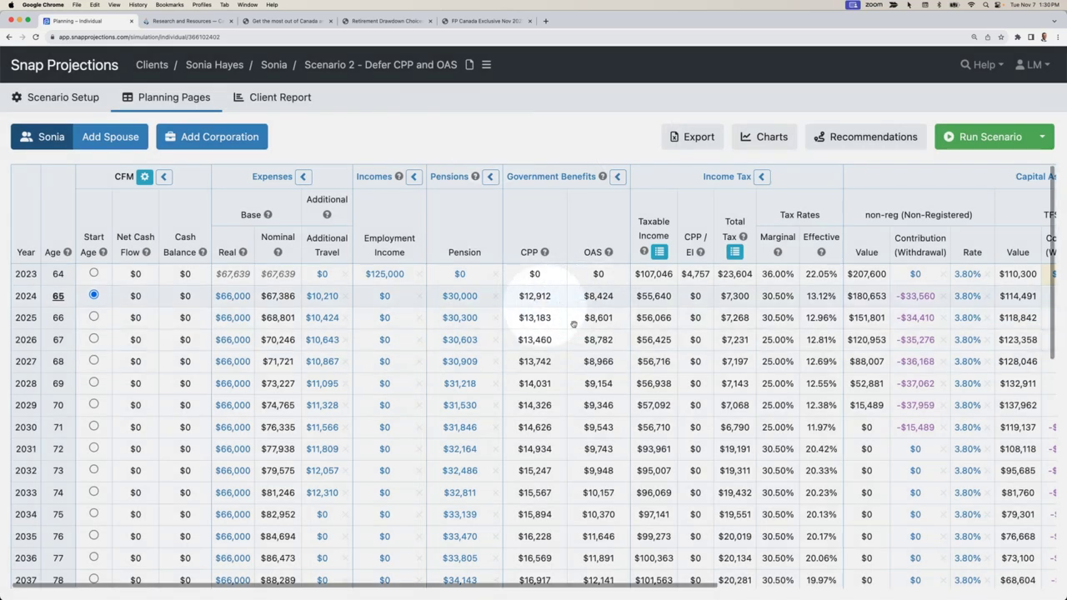
click(54, 99)
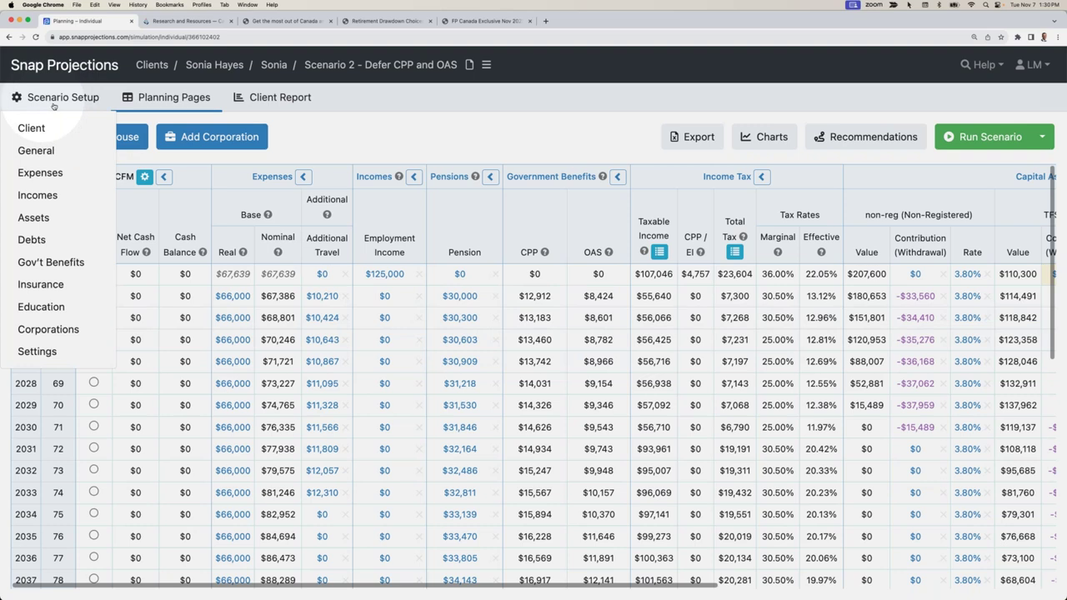
Show Scenario 2's Gov't Benefits page, where CPP starts at 65 paying $12,646.18
click(53, 261)
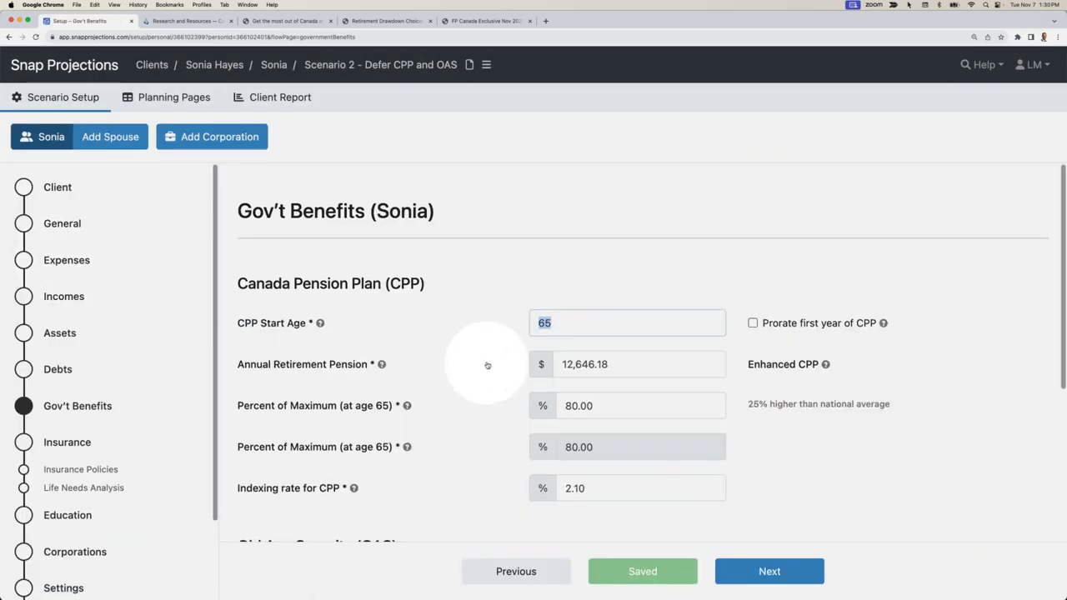
scroll(507, 332, down, 4)
scroll(505, 210, up, 2)
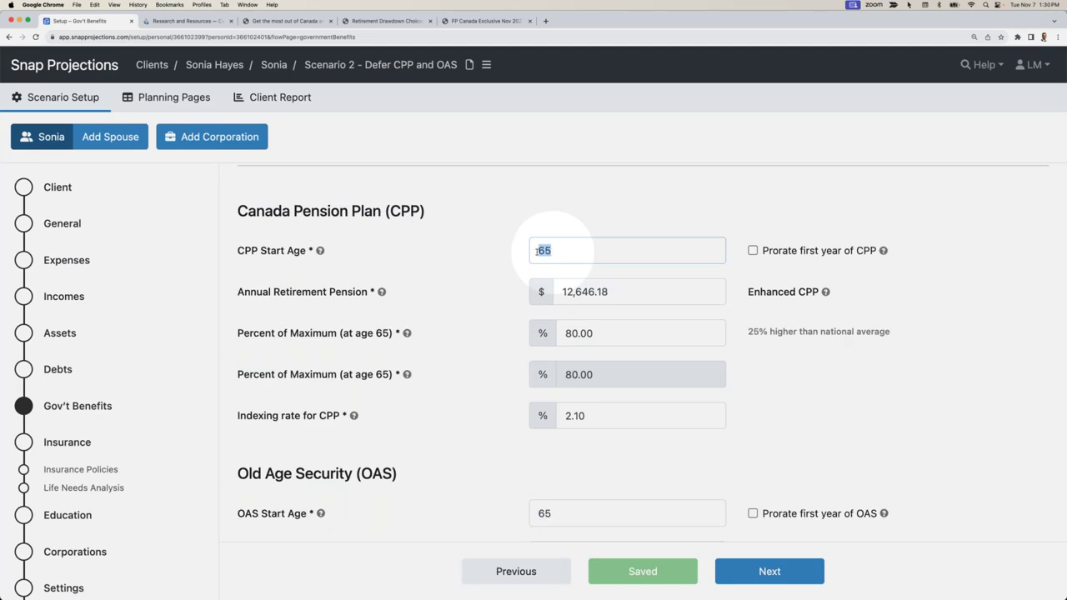
scroll(517, 250, up, 1)
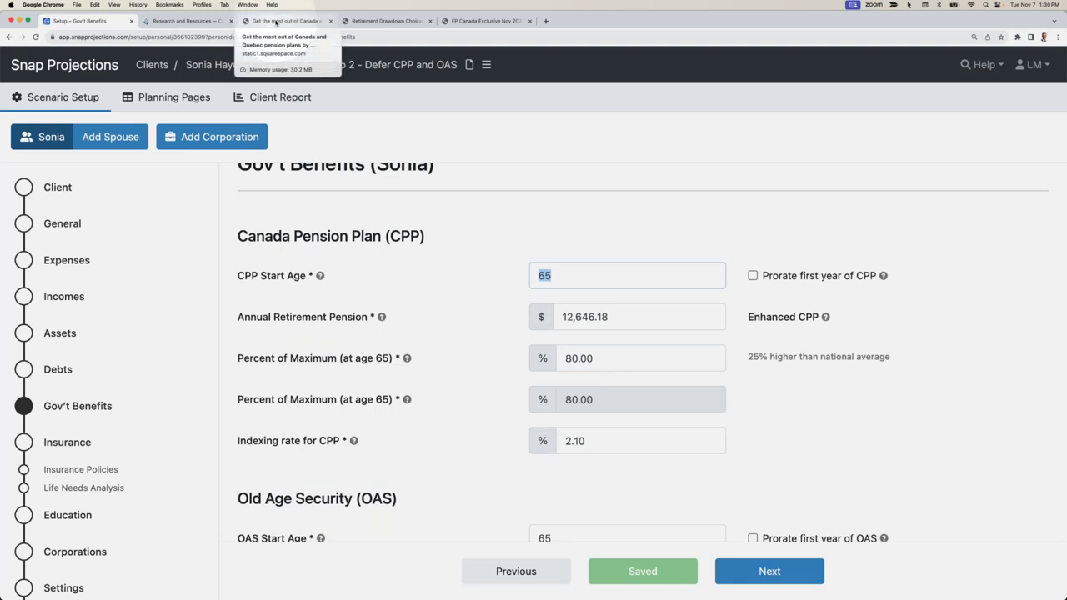
Switch to the Chrome tab with the CPP/QPP delaying-benefits research paper
click(276, 22)
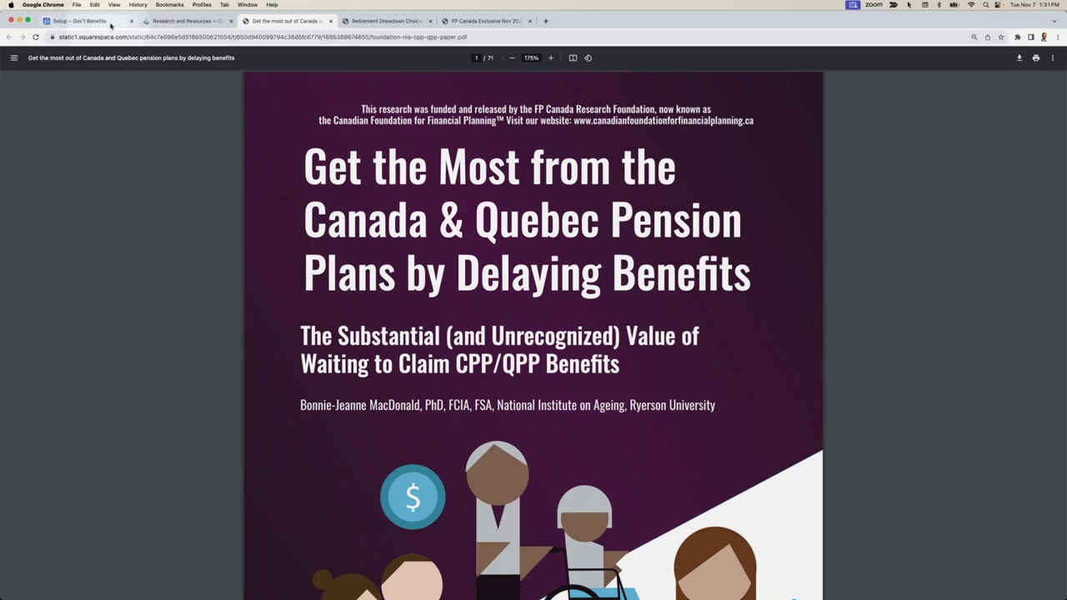
Set Scenario 2's CPP start age to 70, raising the annual pension to $19,057.81
click(91, 21)
text(70)
click(562, 276)
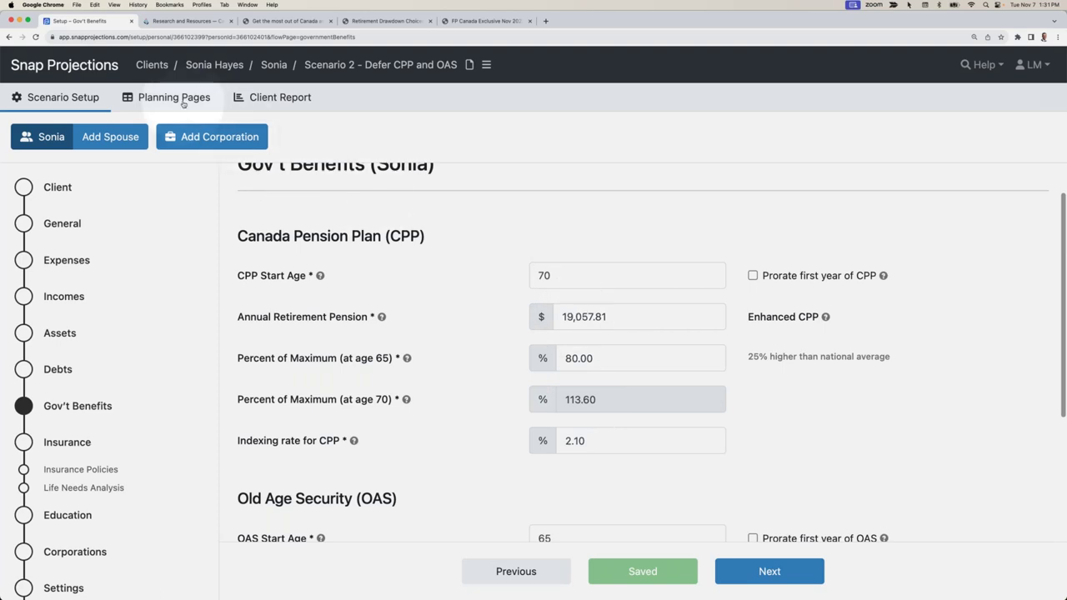
Review the planning table, where net cash flow shortfalls now begin in 2055 at age 96
click(183, 100)
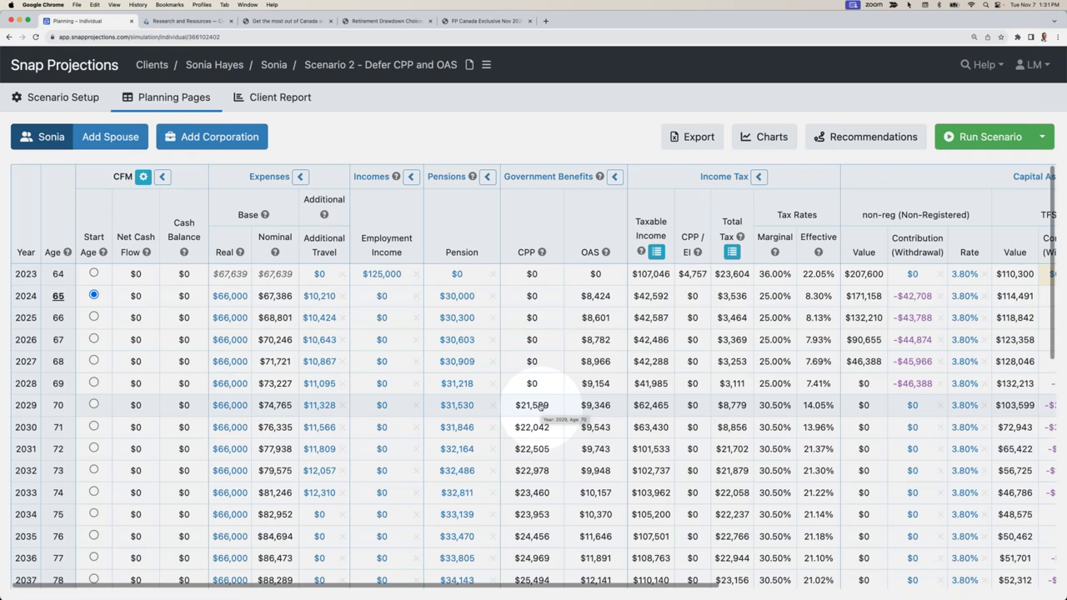
scroll(540, 406, right, 5)
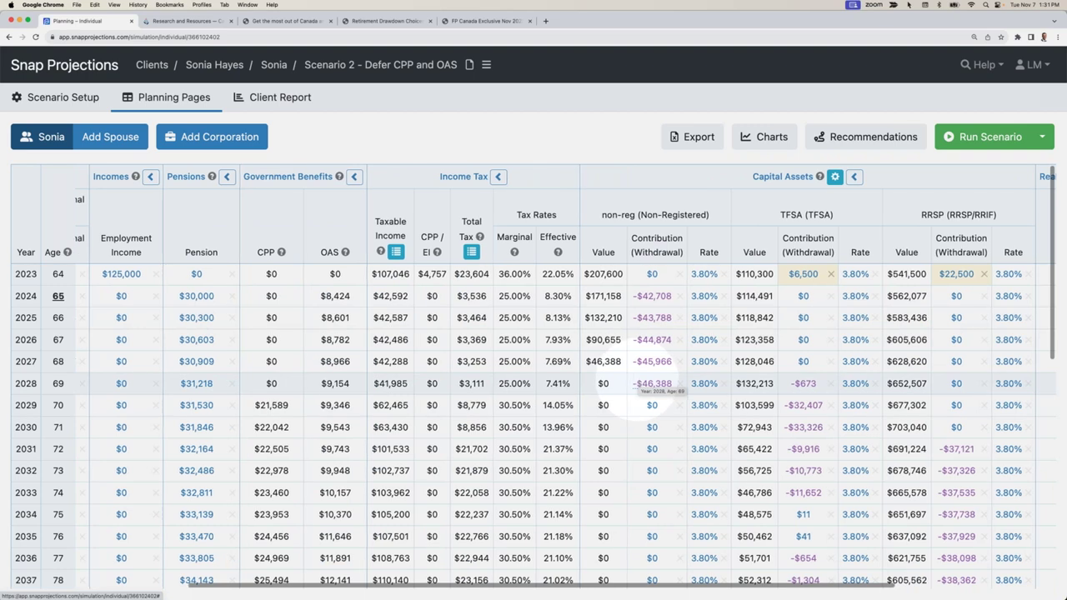
scroll(626, 400, right, 5)
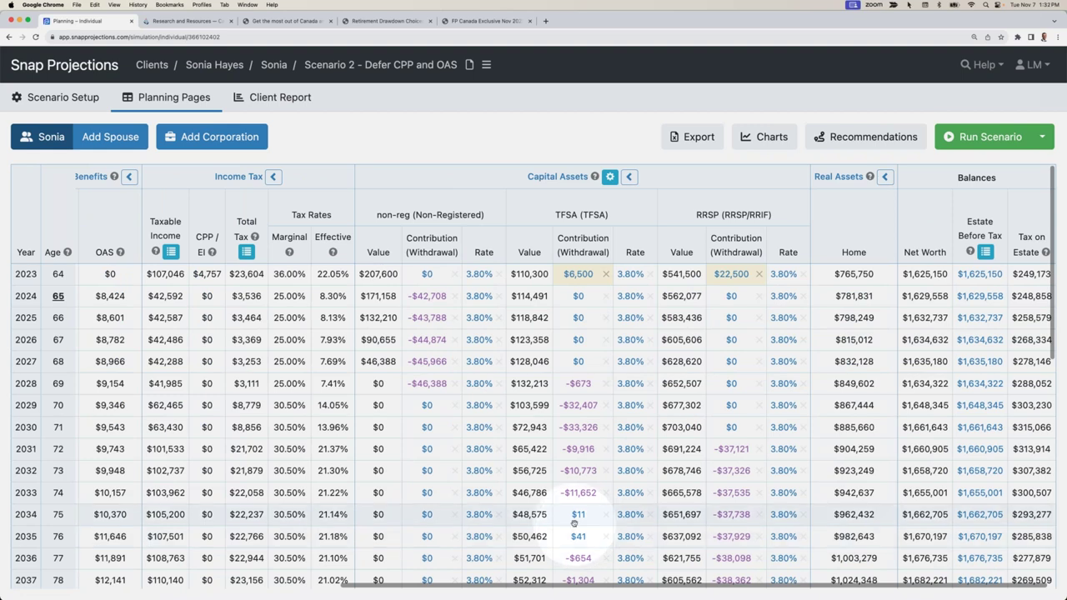
scroll(574, 523, left, 10)
scroll(482, 481, down, 10)
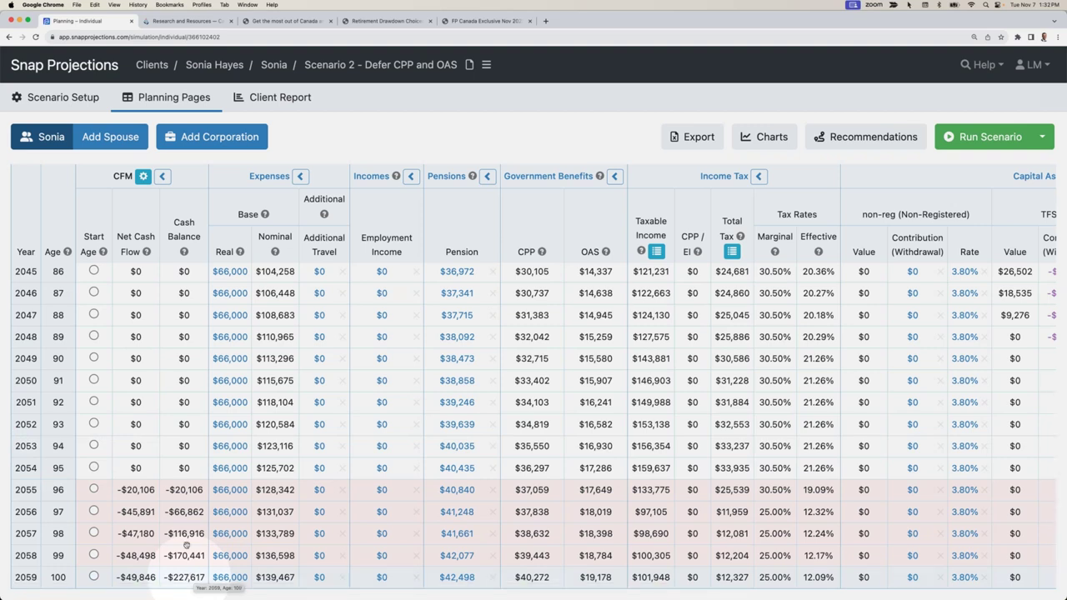
Mark the 2055 shortfall and 2059 age-100 rows, then show Scenario 2's Capital Assets and Balances for 2030–2044
click(58, 491)
click(199, 577)
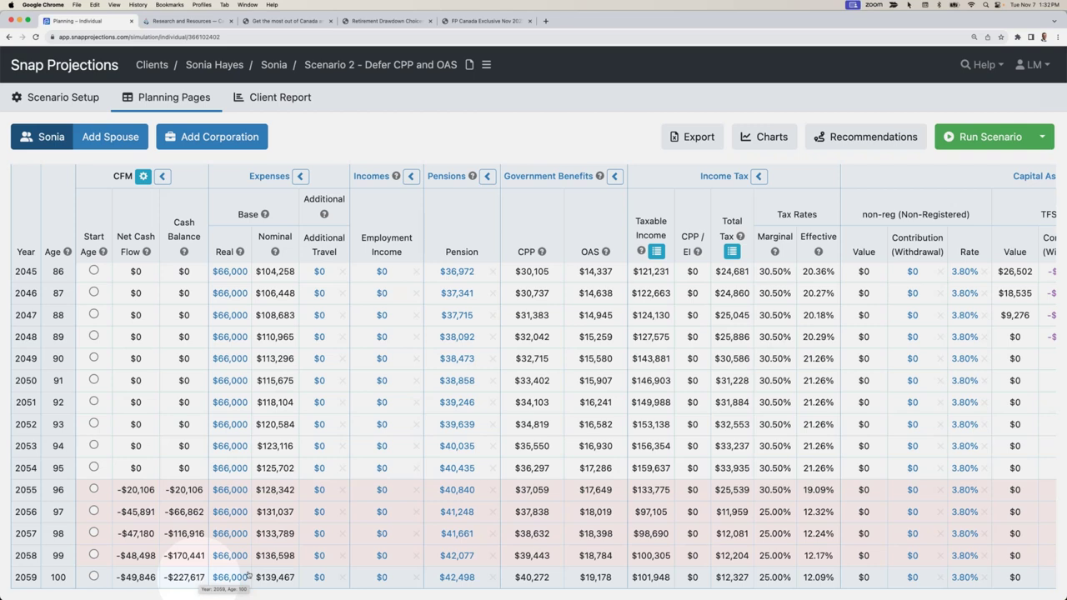
scroll(277, 565, down, 1)
scroll(278, 565, right, 1)
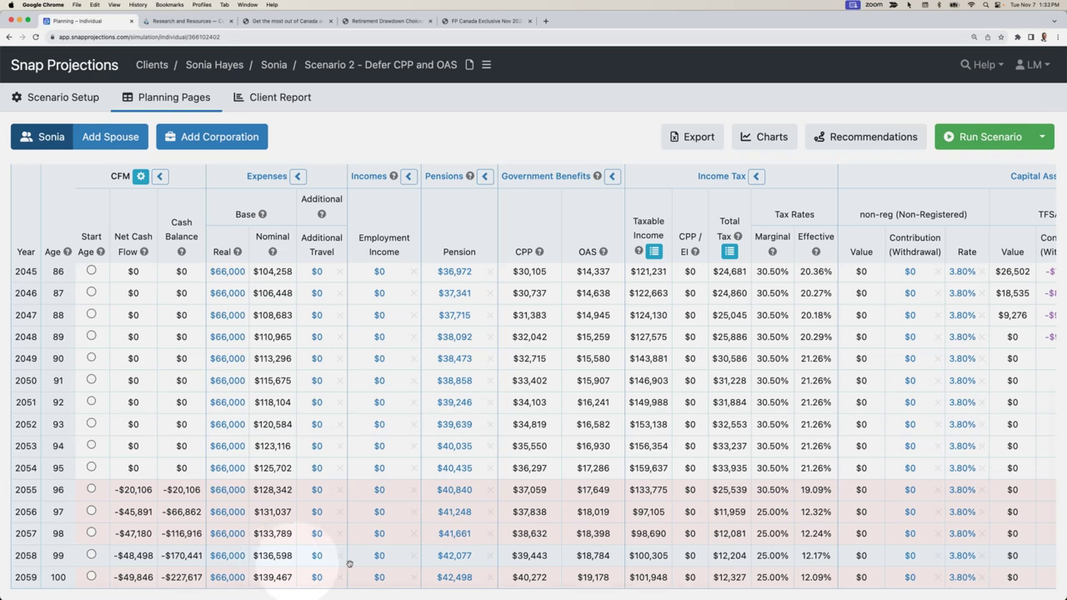
scroll(375, 563, right, 1)
scroll(589, 546, right, 10)
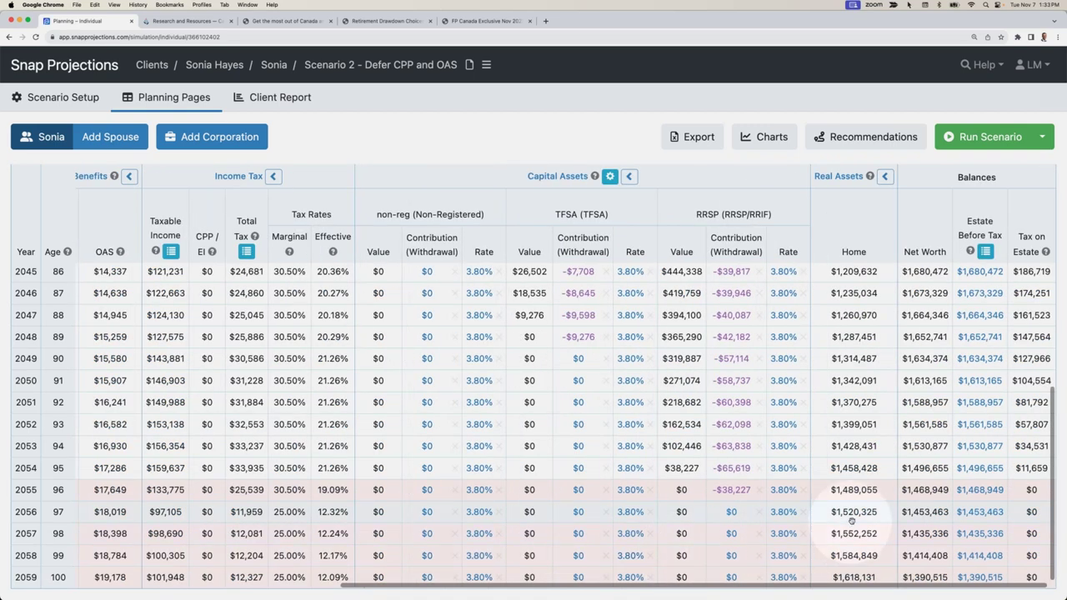
scroll(877, 520, up, 9)
scroll(877, 520, up, 3)
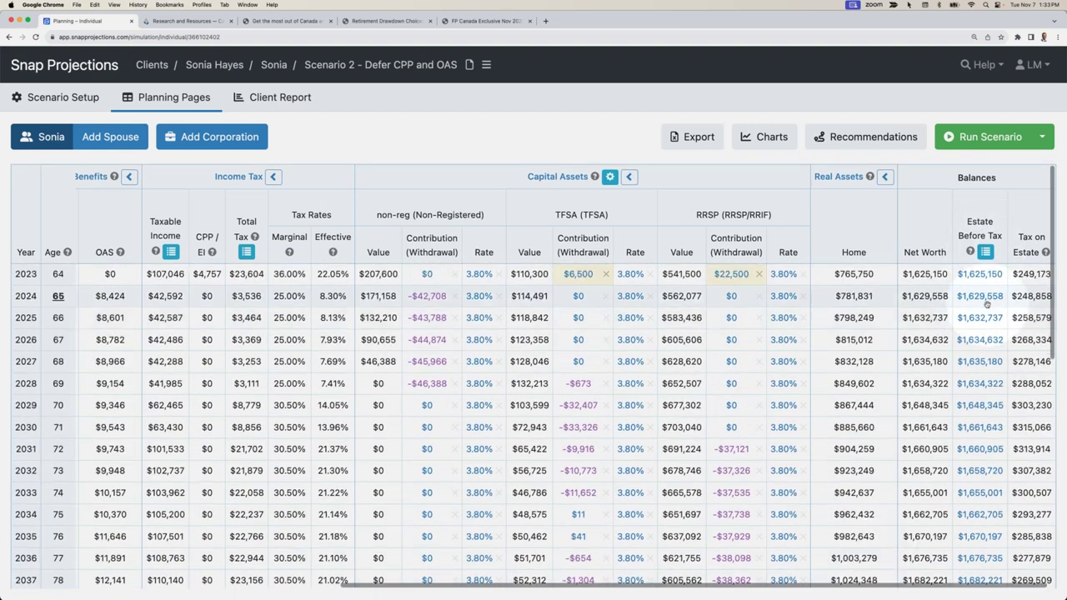
scroll(986, 305, down, 1)
scroll(986, 305, down, 4)
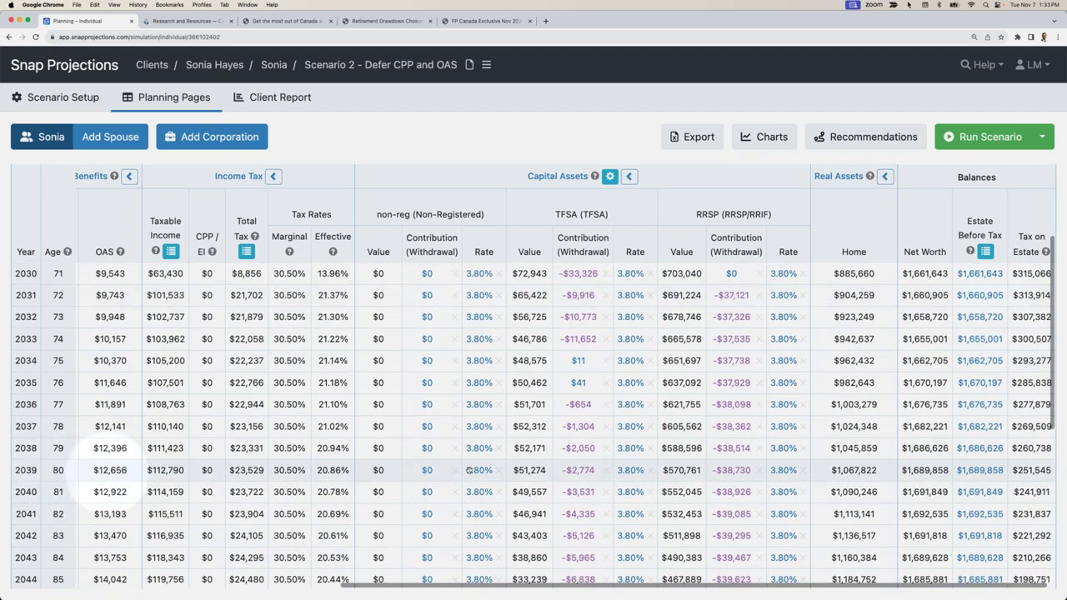
Compare Scenario 2's 2039 estate summary with Scenario 1: $1,438,313 versus $1,444,724 after tax
click(980, 470)
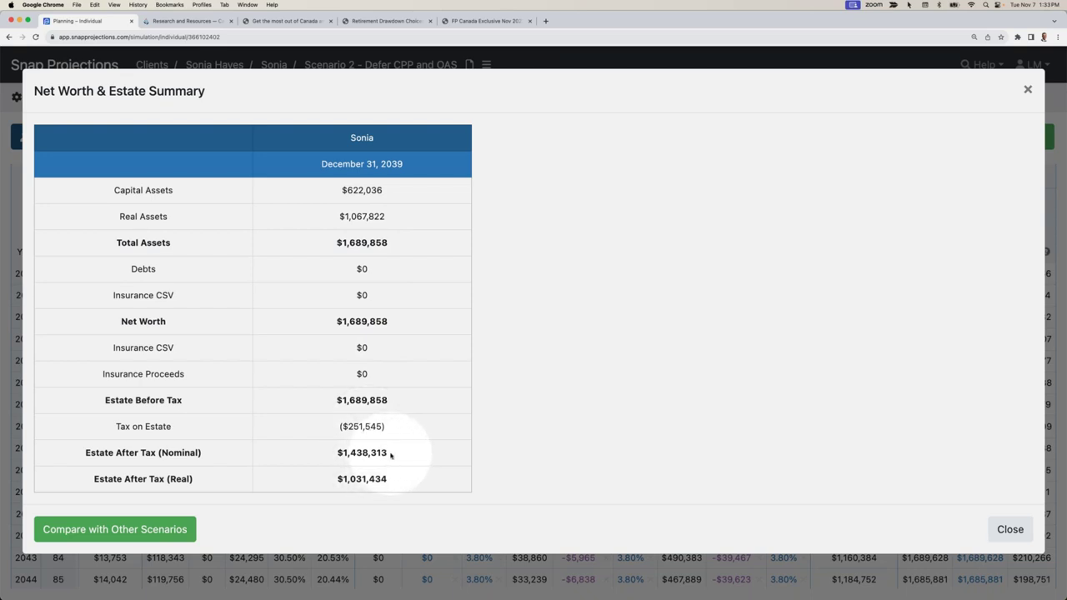
click(63, 526)
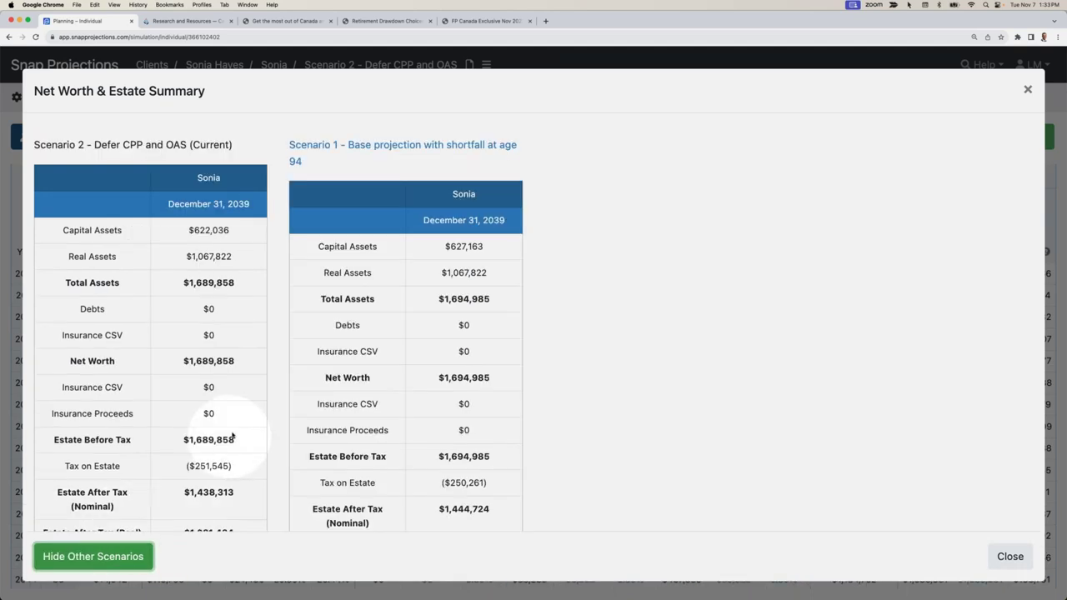
scroll(233, 435, down, 2)
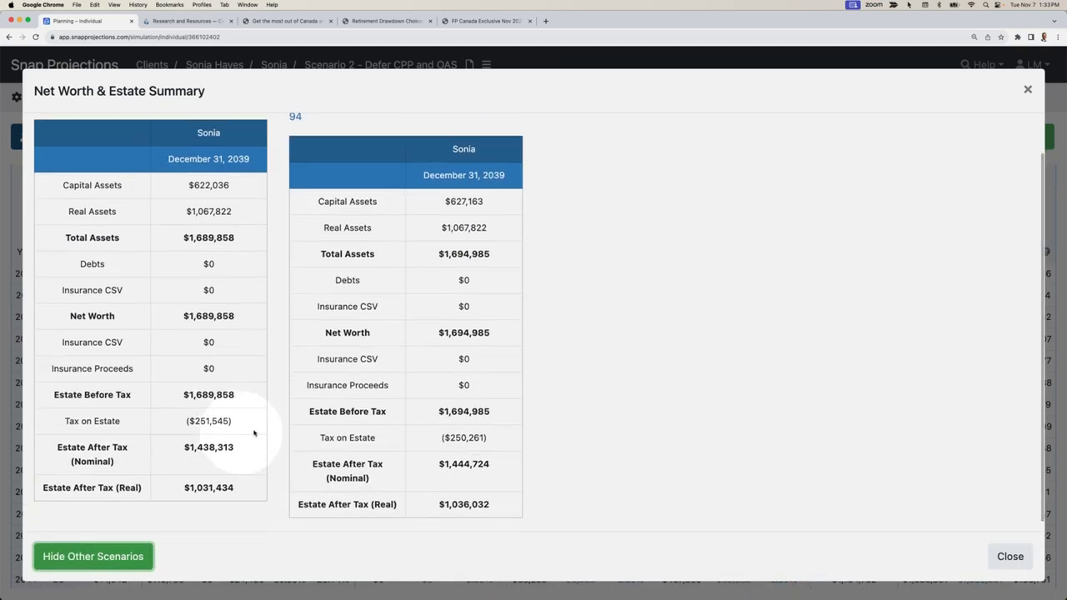
scroll(359, 375, up, 1)
scroll(361, 375, down, 1)
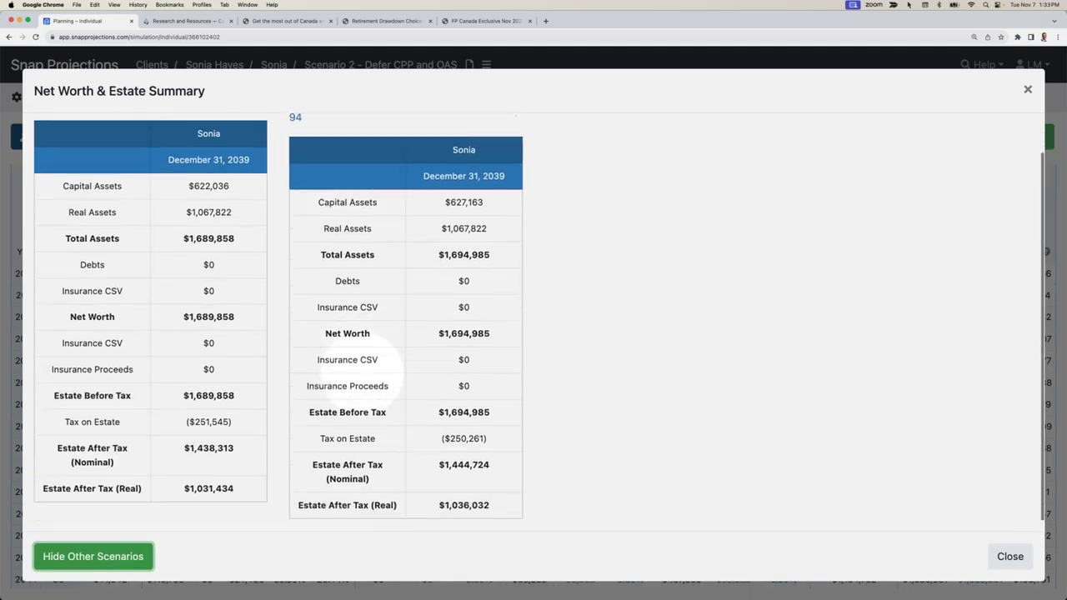
drag(457, 465, 494, 468)
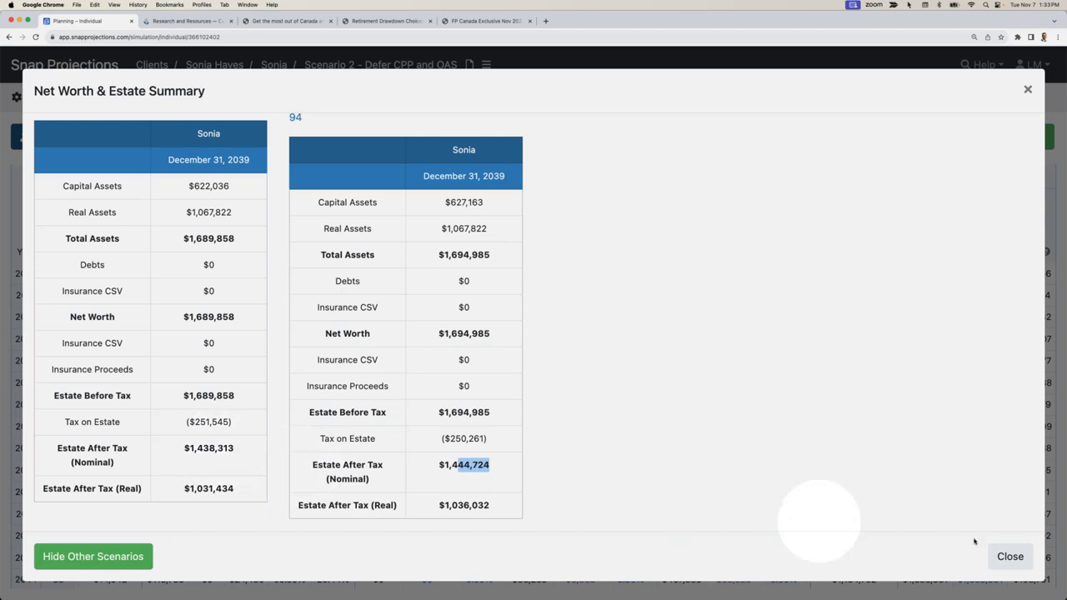
click(1003, 556)
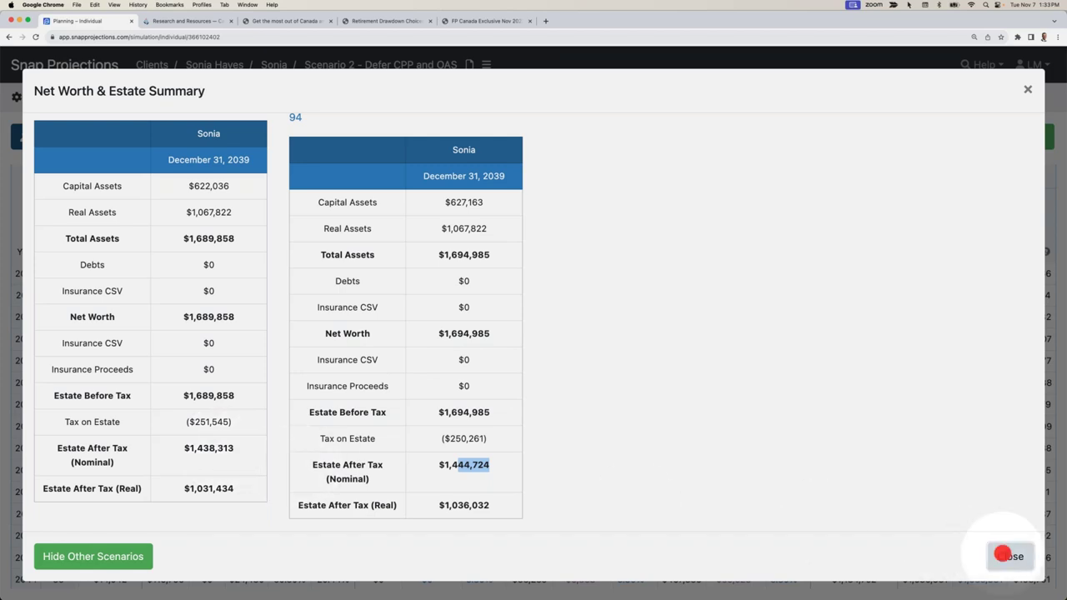
Set Sonia's OAS start age to 70 in Scenario 2's Gov't Benefits, then return to Planning Pages
scroll(248, 406, left, 10)
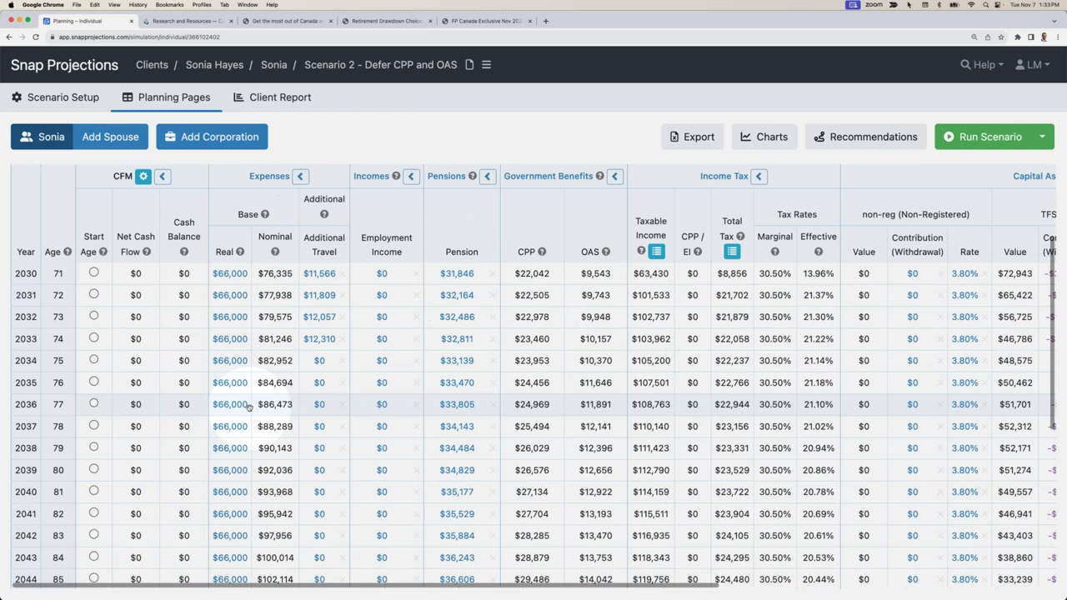
scroll(249, 406, down, 5)
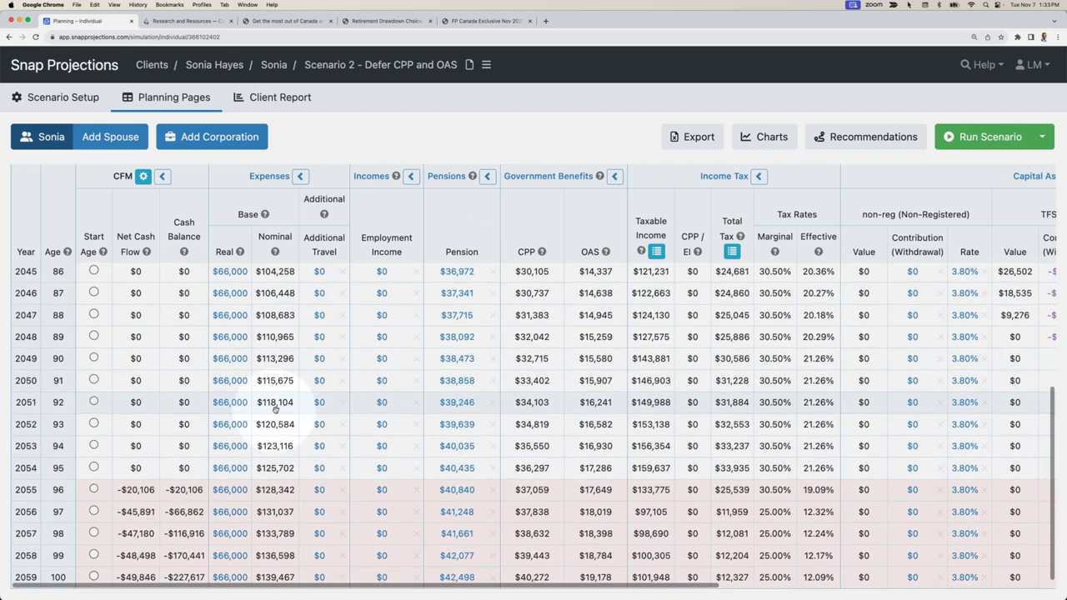
click(62, 97)
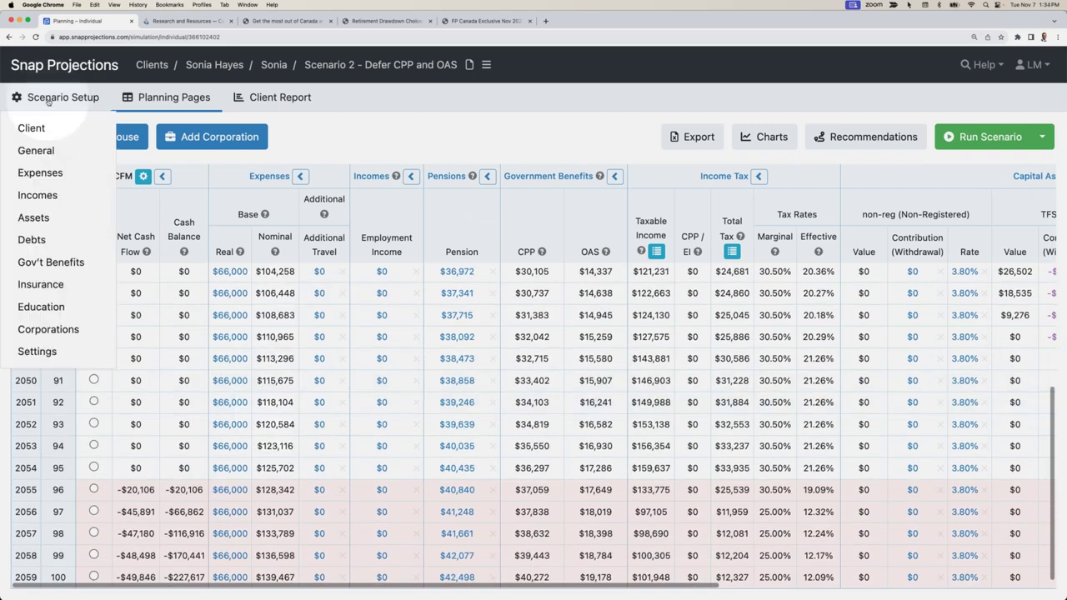
click(50, 263)
scroll(519, 345, down, 5)
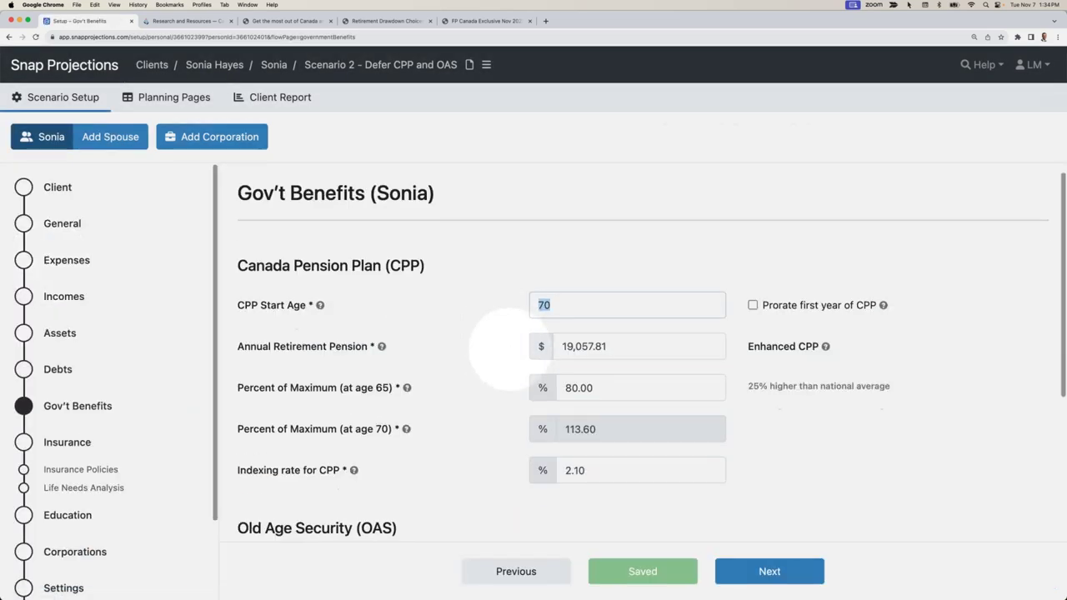
double_click(570, 332)
text(70)
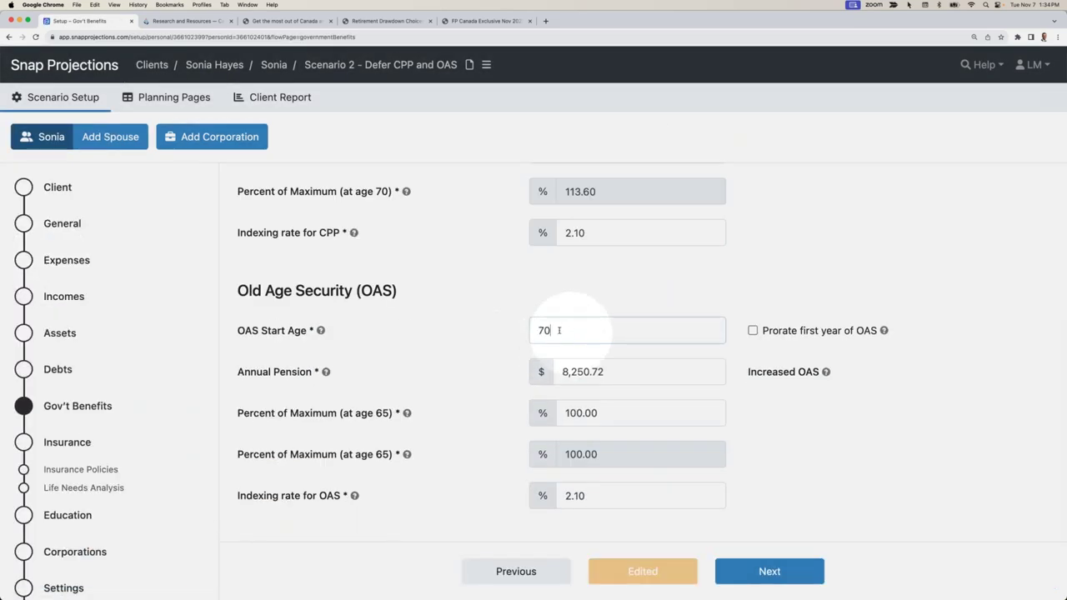
click(158, 92)
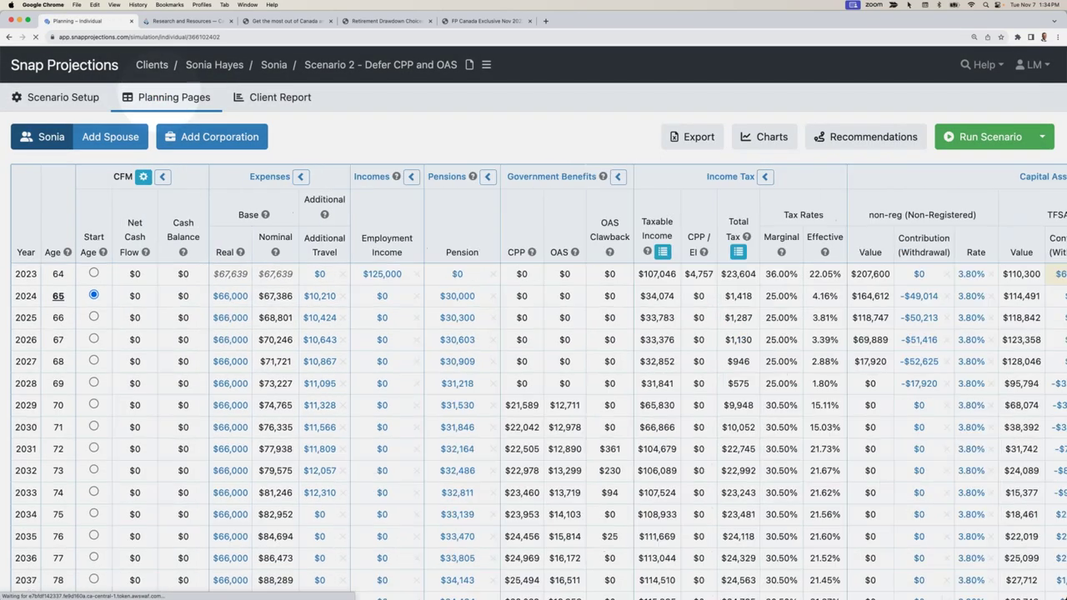
scroll(507, 313, down, 10)
scroll(507, 313, up, 10)
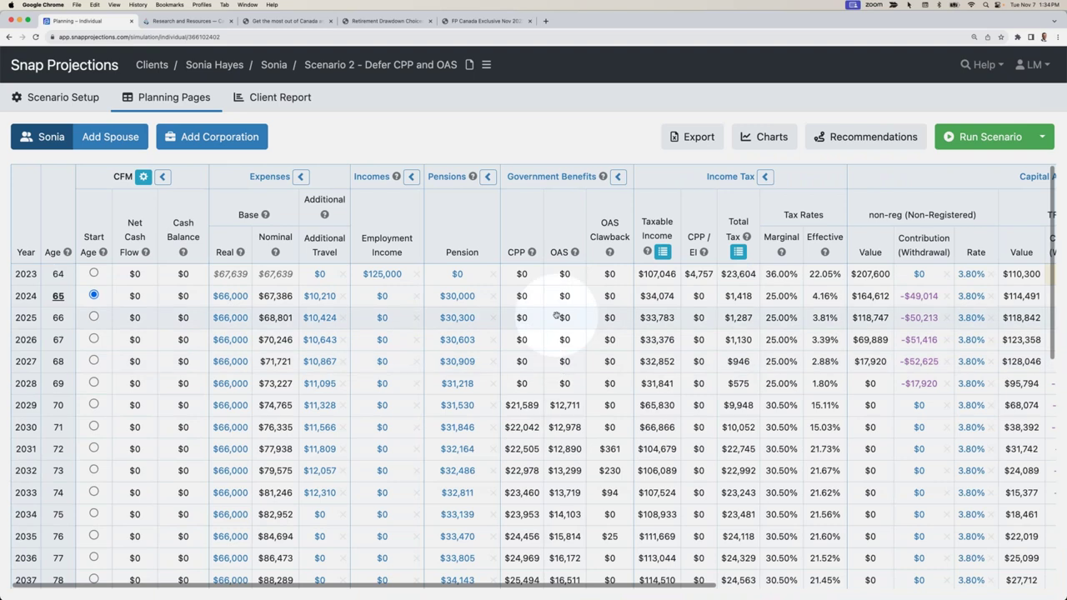
scroll(556, 315, right, 5)
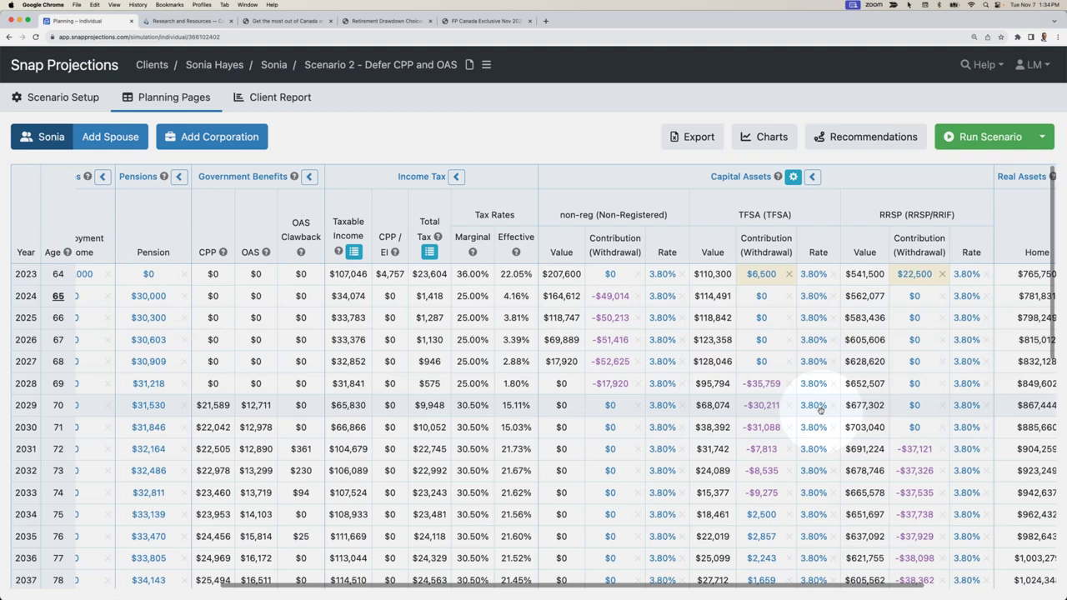
scroll(817, 412, down, 1)
scroll(821, 412, down, 5)
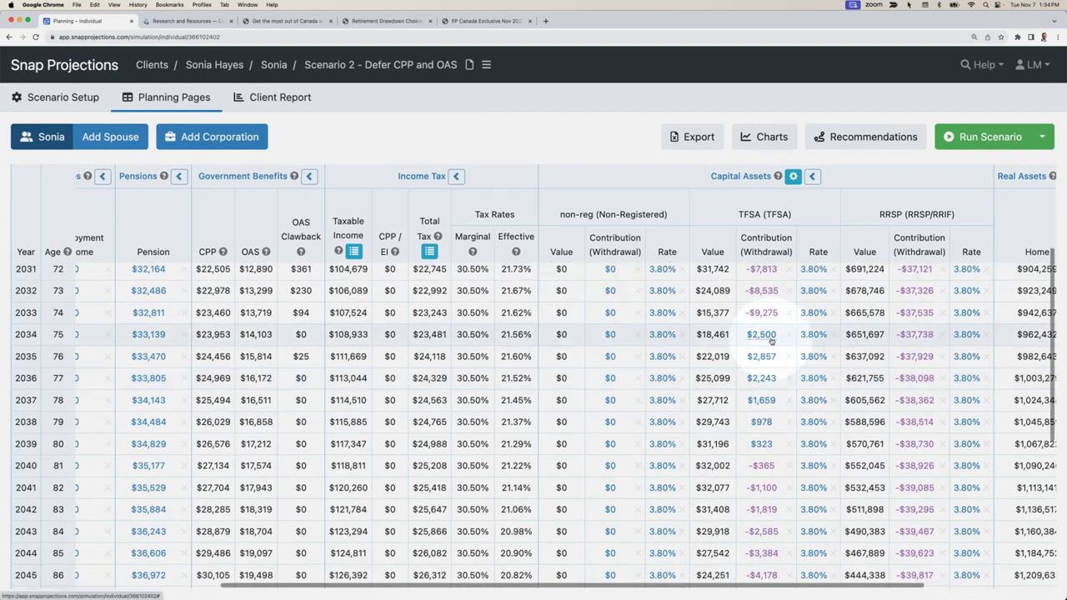
mouse_move(771, 341)
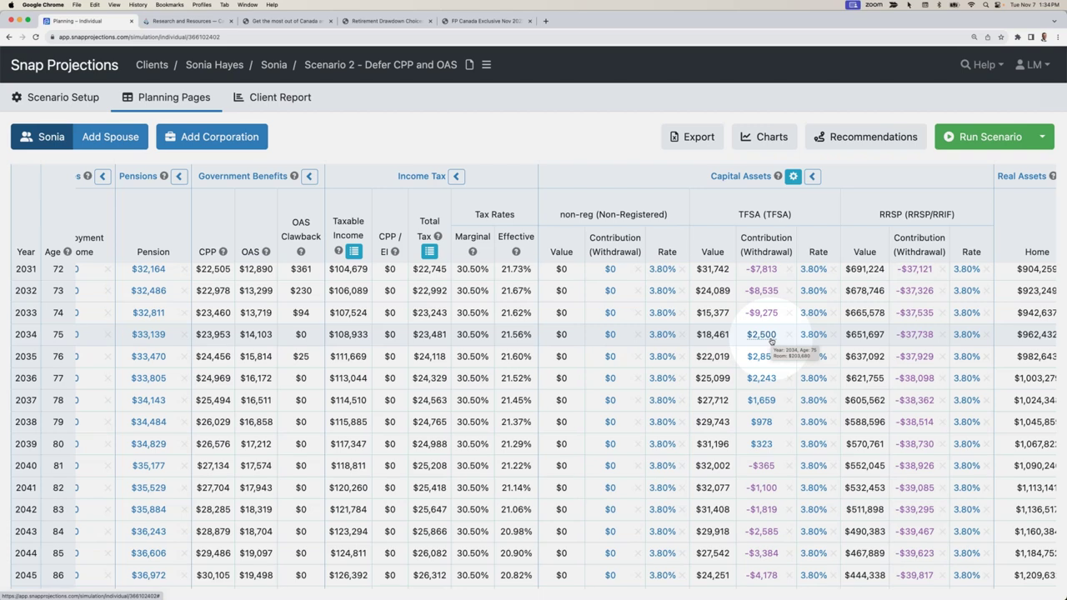
scroll(771, 341, up, 3)
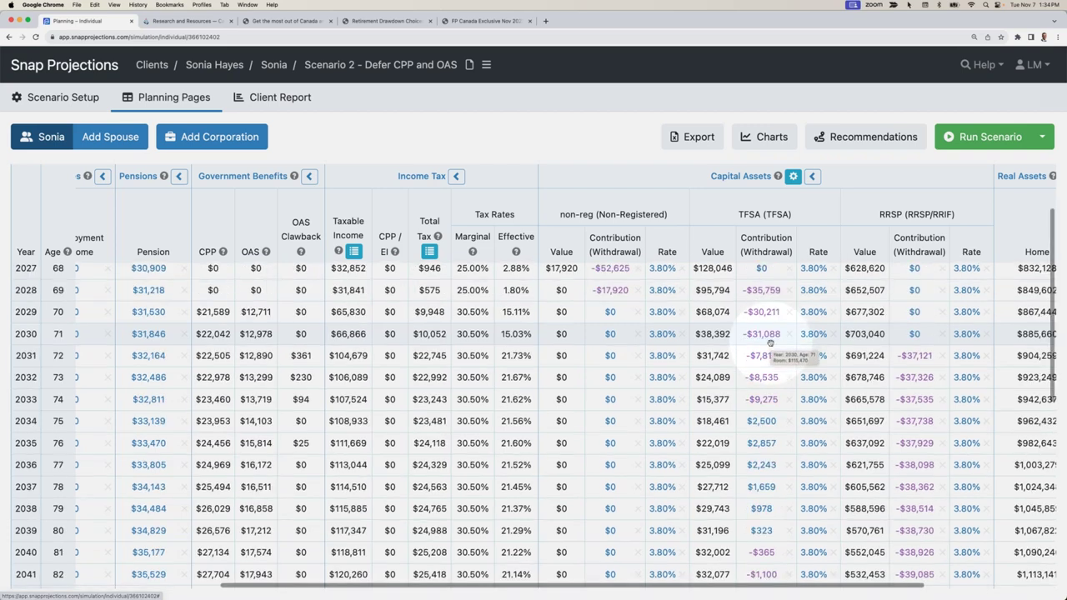
scroll(750, 342, down, 4)
scroll(642, 344, left, 5)
scroll(641, 344, down, 8)
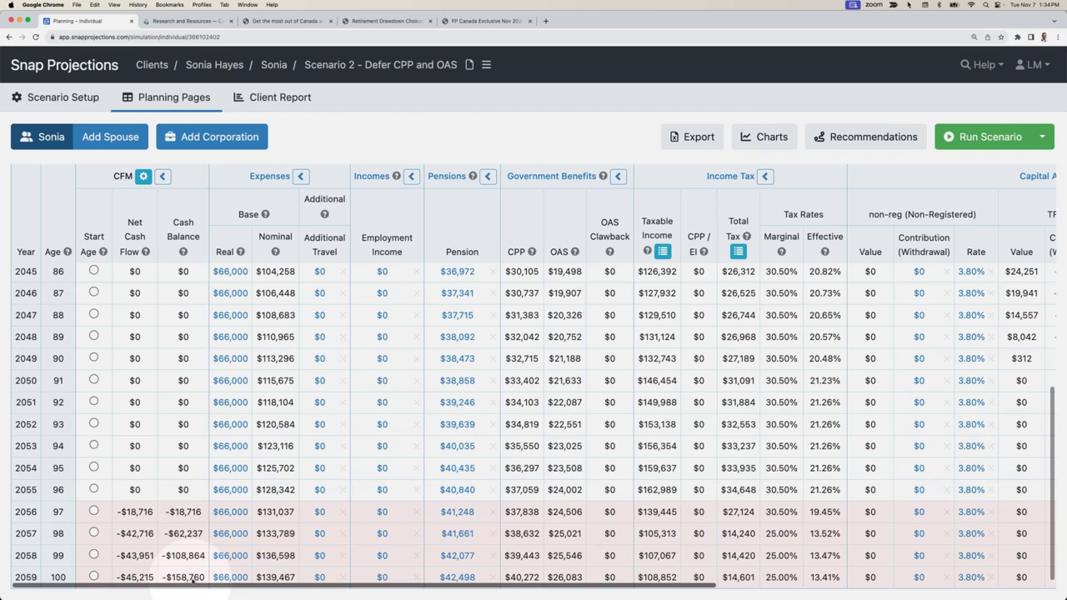
scroll(406, 553, up, 1)
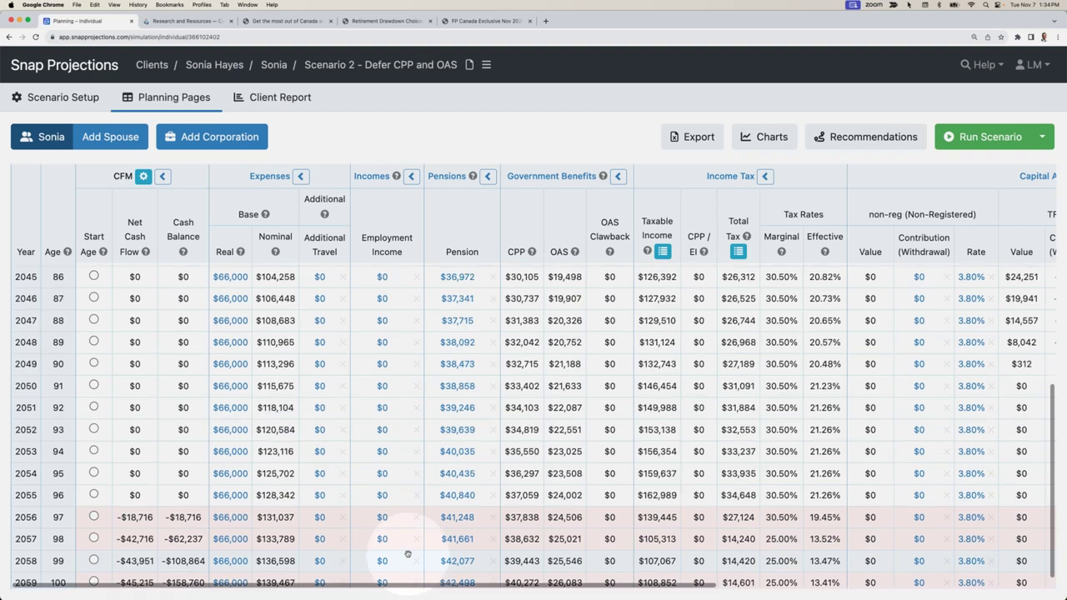
scroll(408, 554, up, 15)
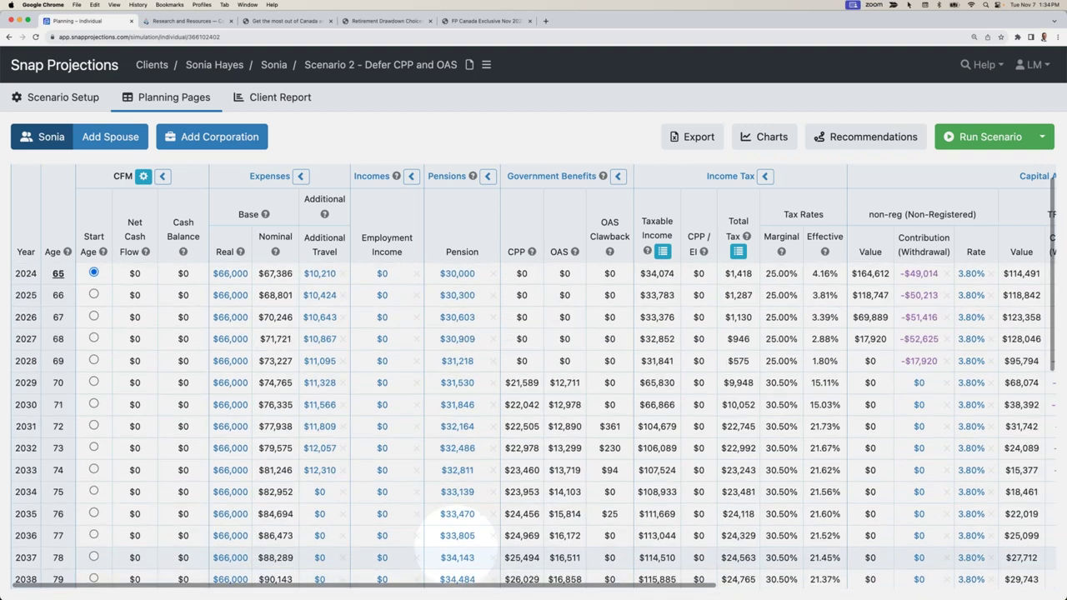
scroll(530, 506, right, 1)
scroll(530, 506, right, 5)
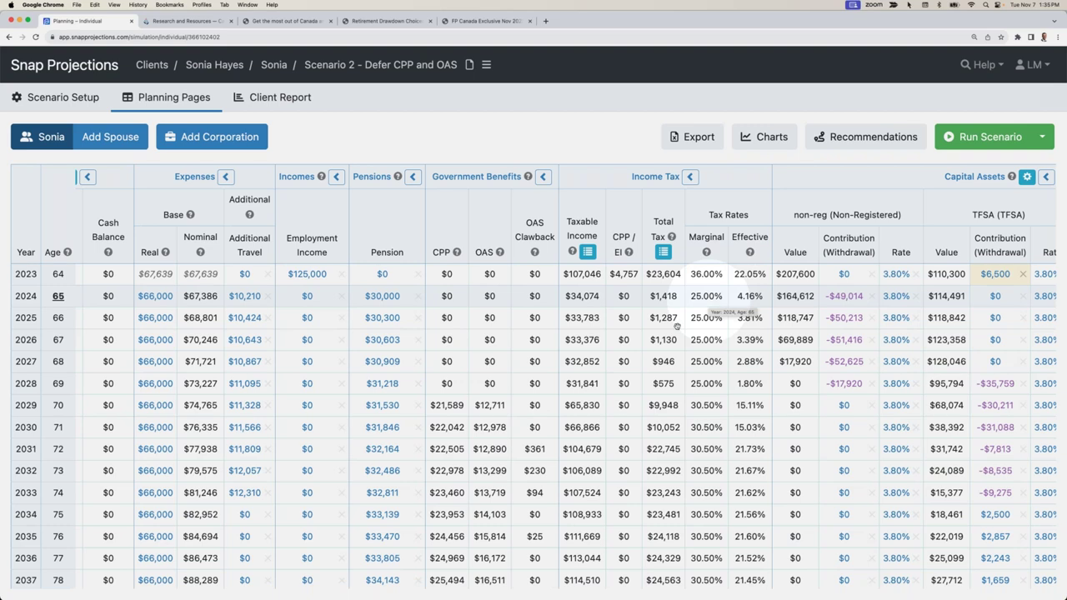
scroll(677, 327, down, 10)
scroll(489, 460, left, 2)
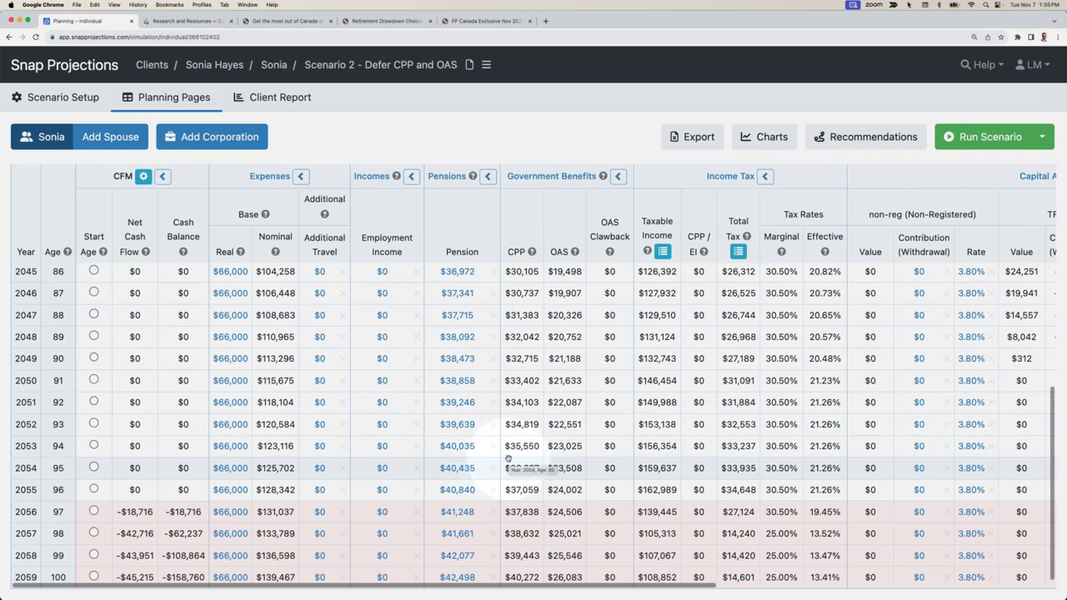
key(super+Tab)
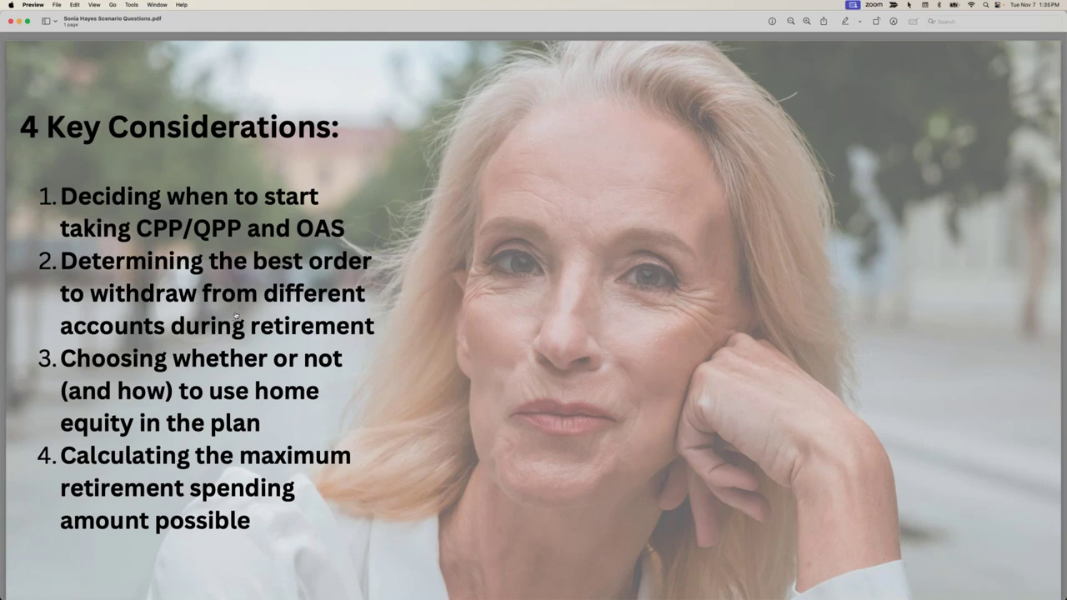
key(super+Tab)
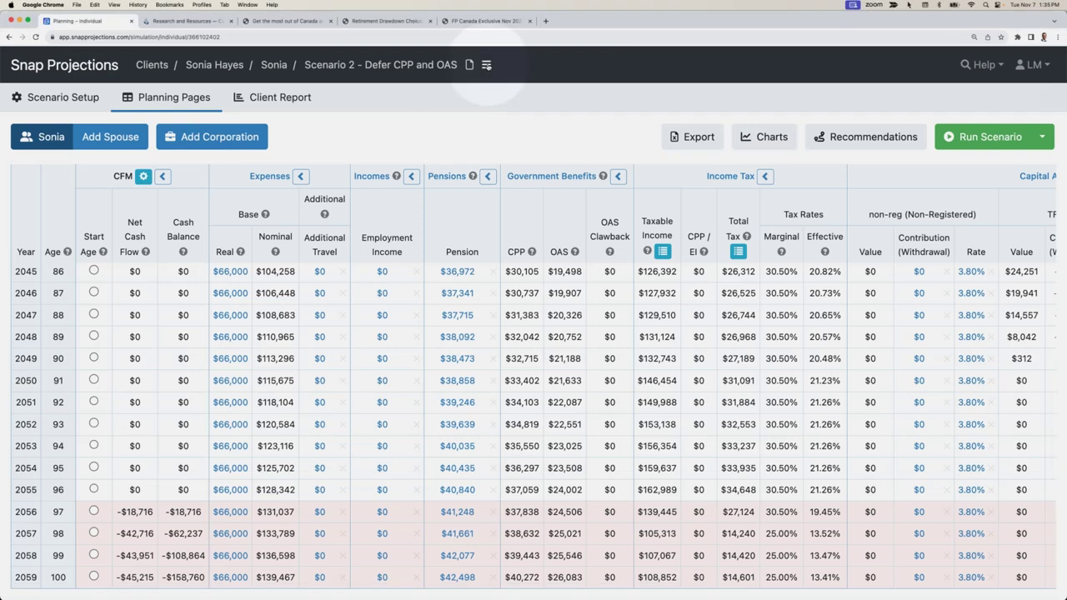
Duplicate Scenario 2 and rename the copy 'Scenario 3 - Alternate drawdown strategy'
click(487, 65)
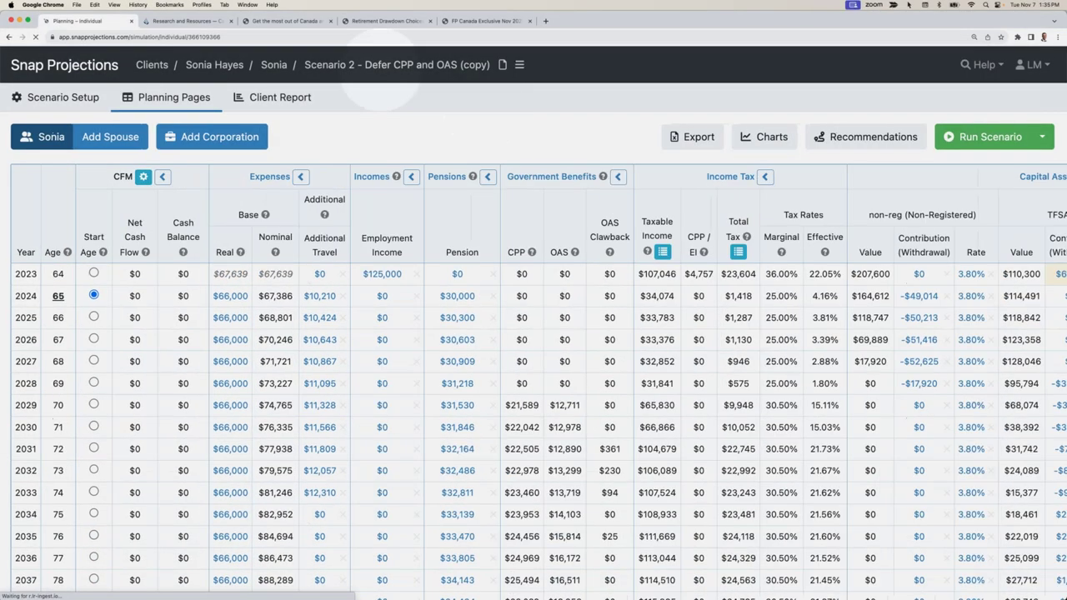
click(381, 64)
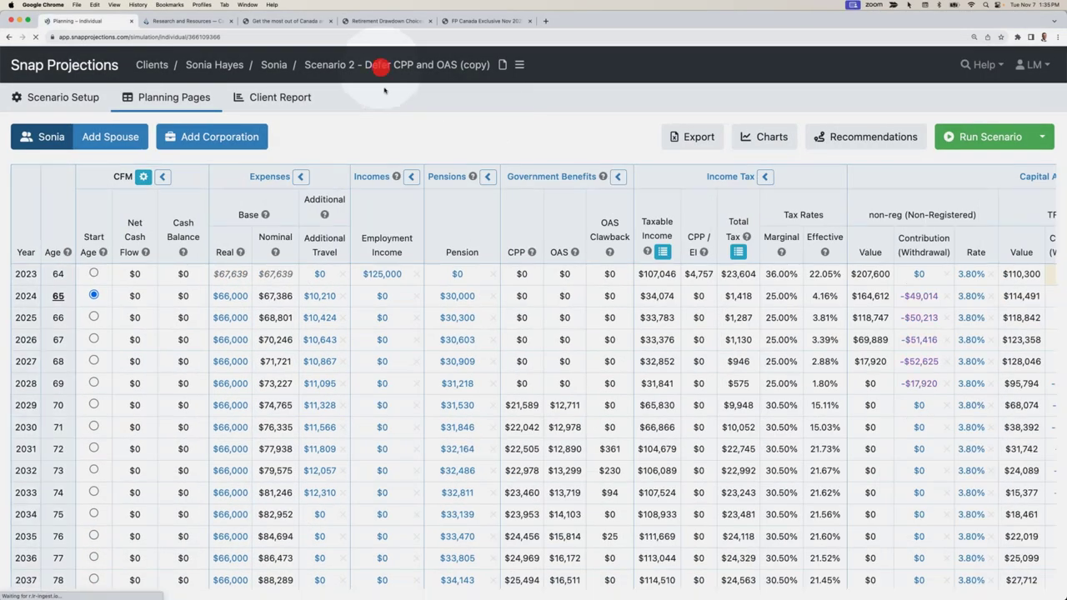
drag(380, 137, 553, 140)
text(3 )
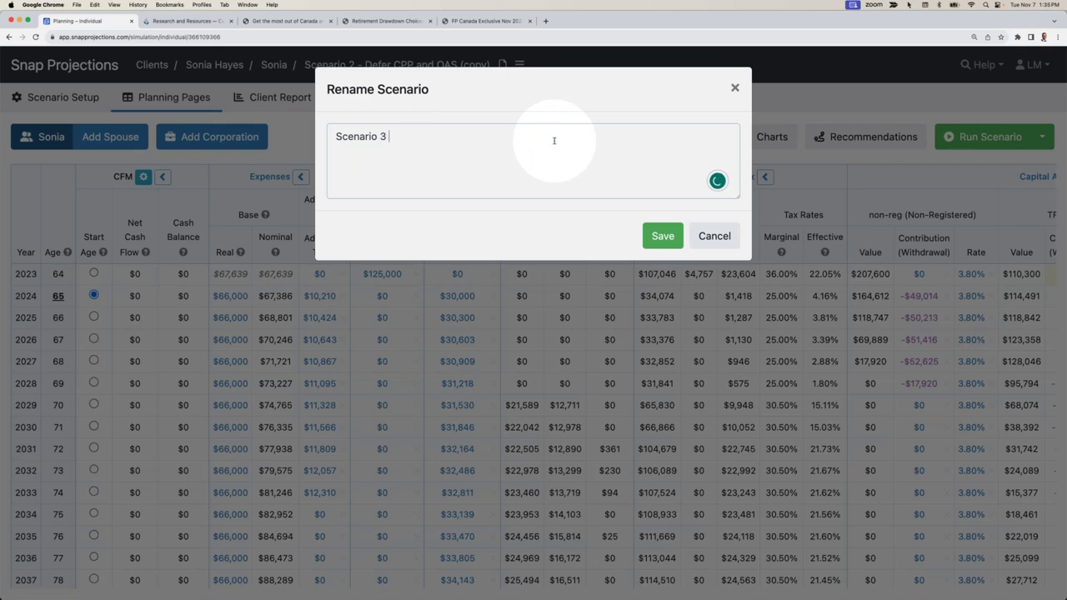
text(- Alternate d)
key(BackSpace)
key(BackSpace)
text(decu)
key(BackSpace)
key(BackSpace)
key(BackSpace)
key(BackSpace)
text(drawdown stragey)
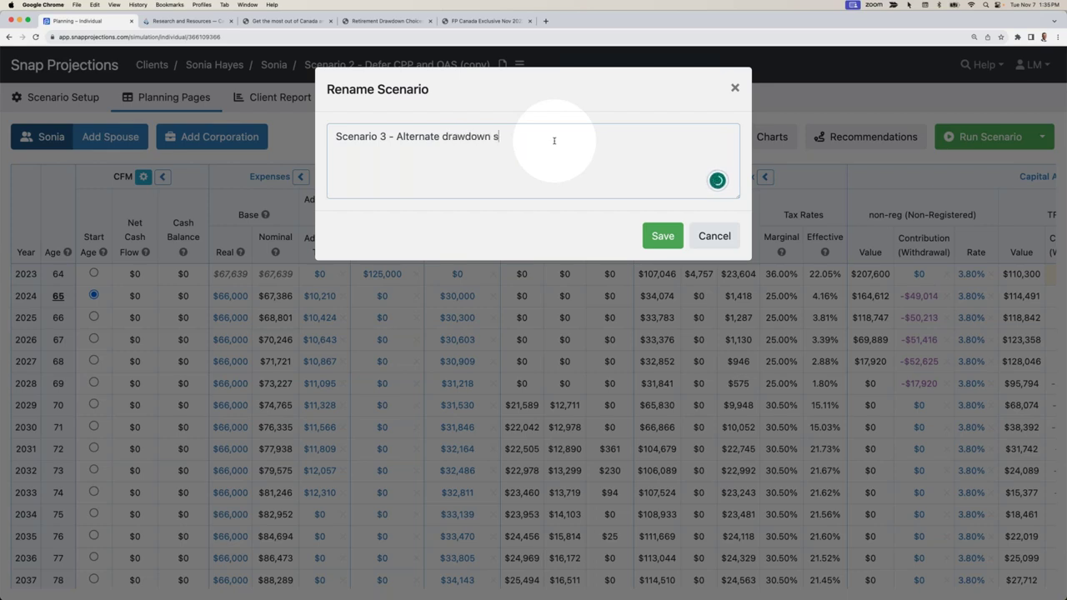
key(BackSpace)
key(BackSpace)
key(BackSpace)
text(tegy)
click(663, 234)
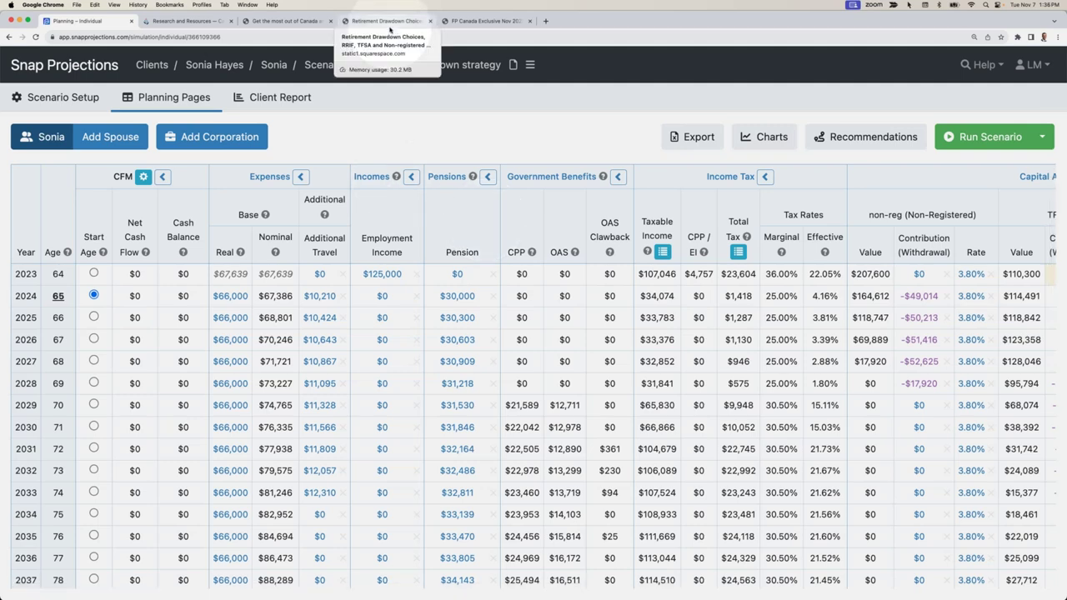
Switch to the Chrome tab with the 'Retirement Drawdown Choices' research paper PDF
click(390, 25)
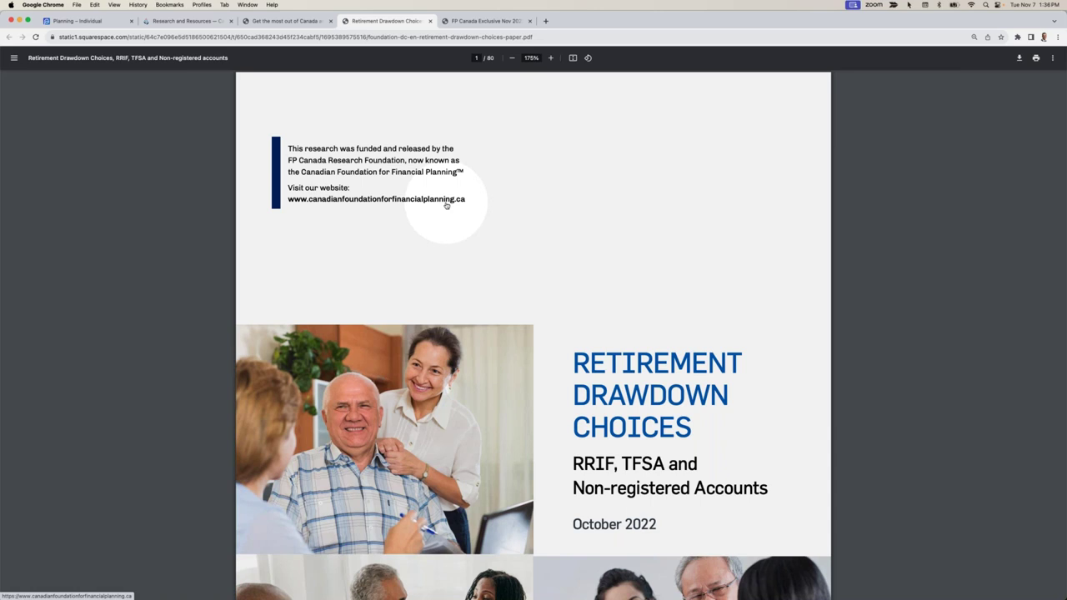
Return to Scenario 3's table and review the Capital Assets, Real Assets and Balances columns
click(91, 23)
scroll(950, 330, right, 10)
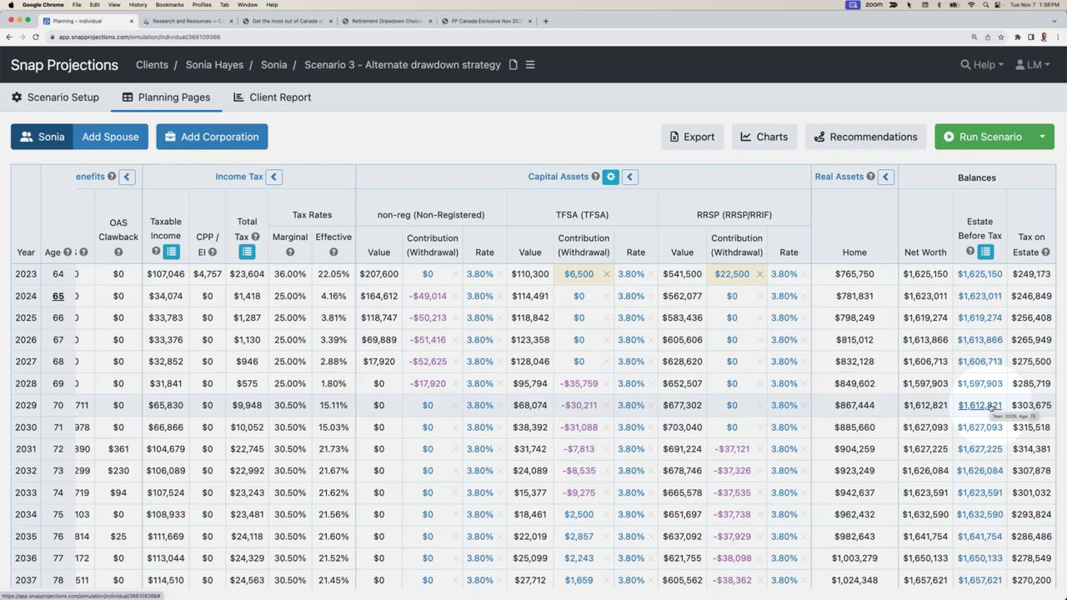
scroll(992, 406, left, 2)
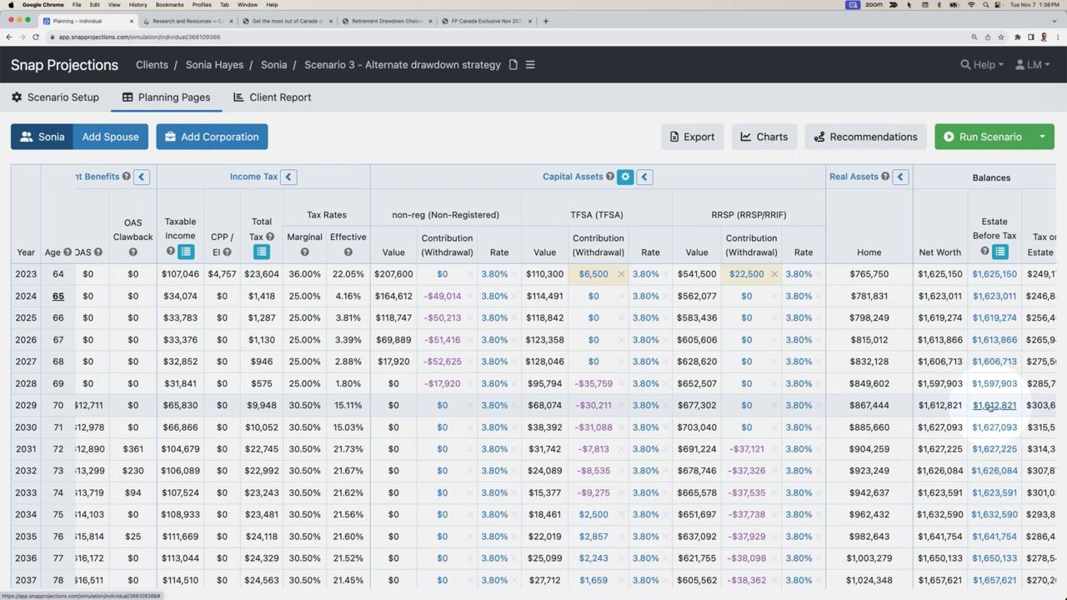
scroll(989, 406, up, 1)
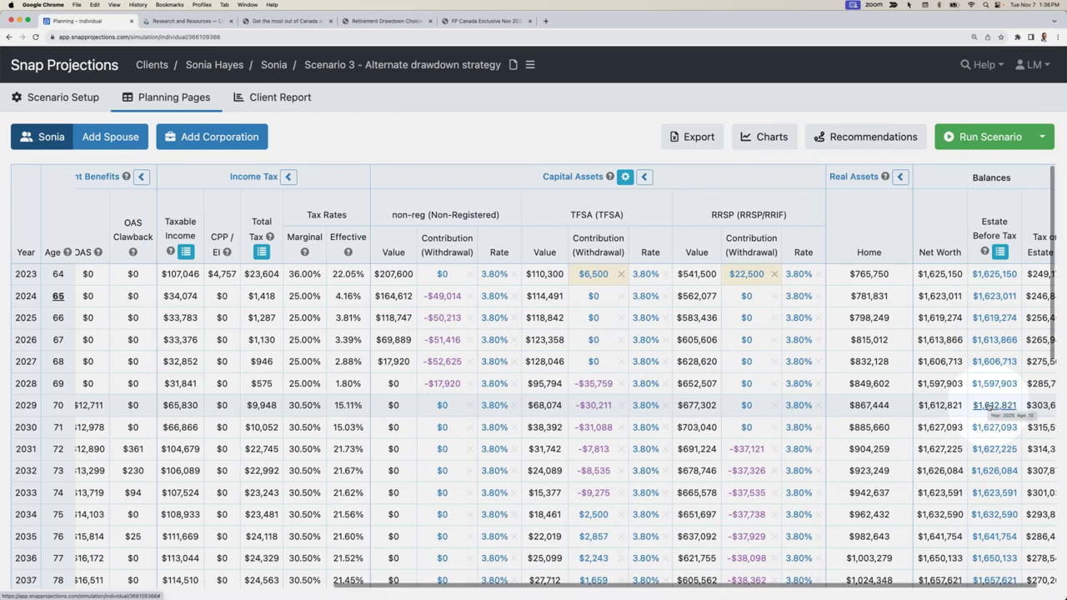
scroll(463, 298, left, 1)
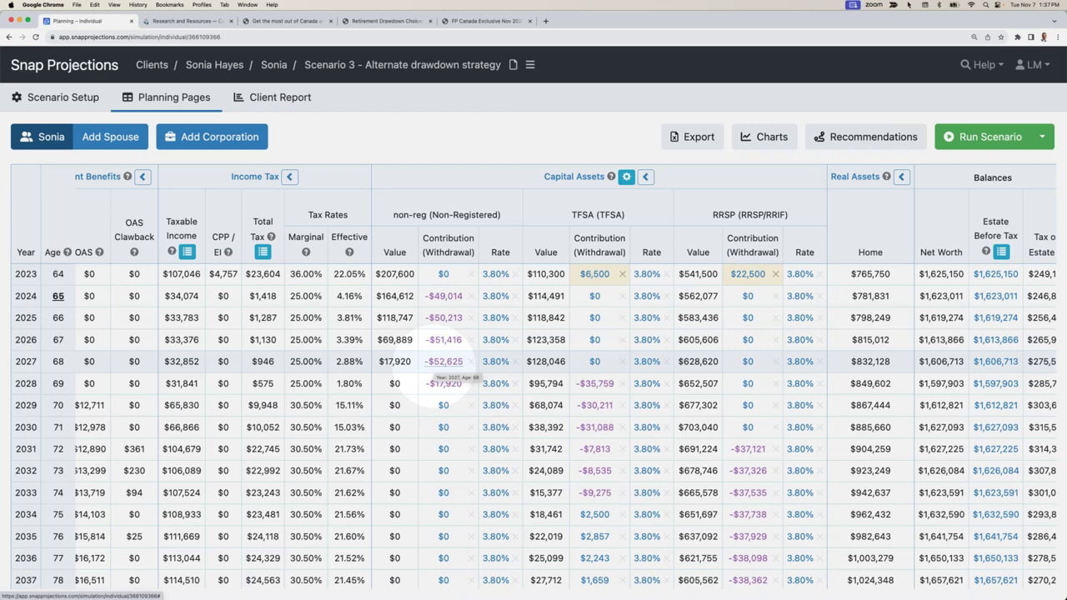
Turn on the CFM Order column for Scenario 3 in the Capital Assets settings
click(626, 177)
click(440, 159)
click(663, 400)
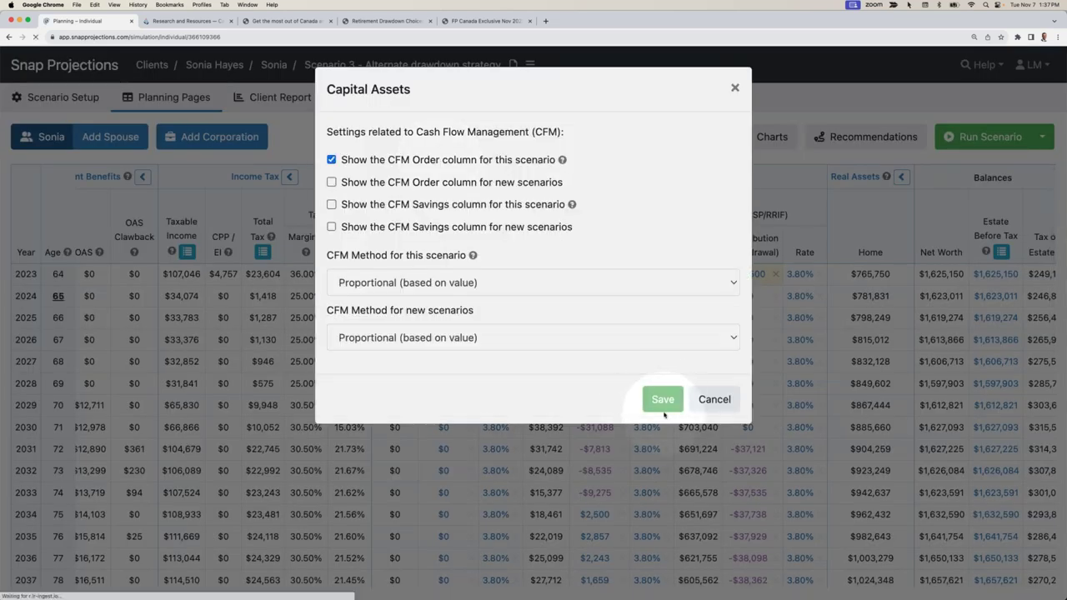
scroll(717, 408, right, 10)
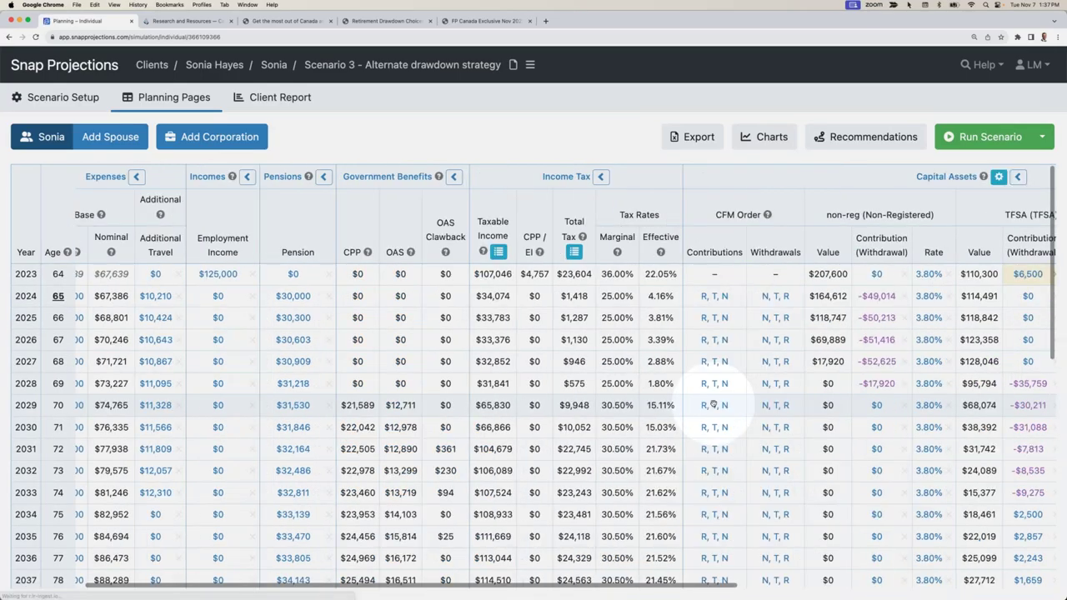
scroll(722, 403, right, 2)
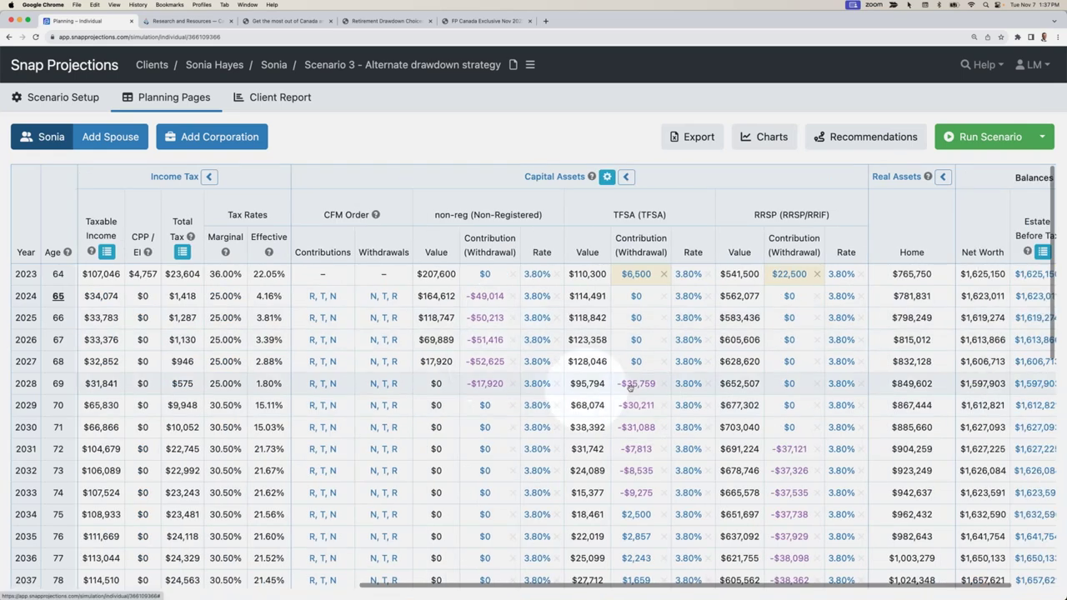
scroll(639, 468, right, 2)
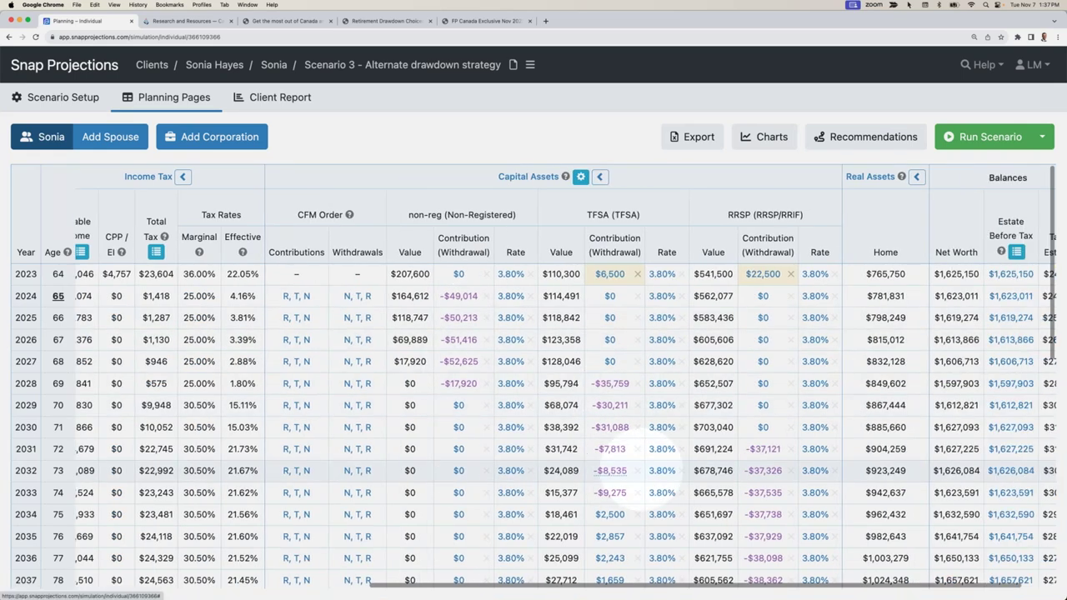
scroll(736, 540, down, 10)
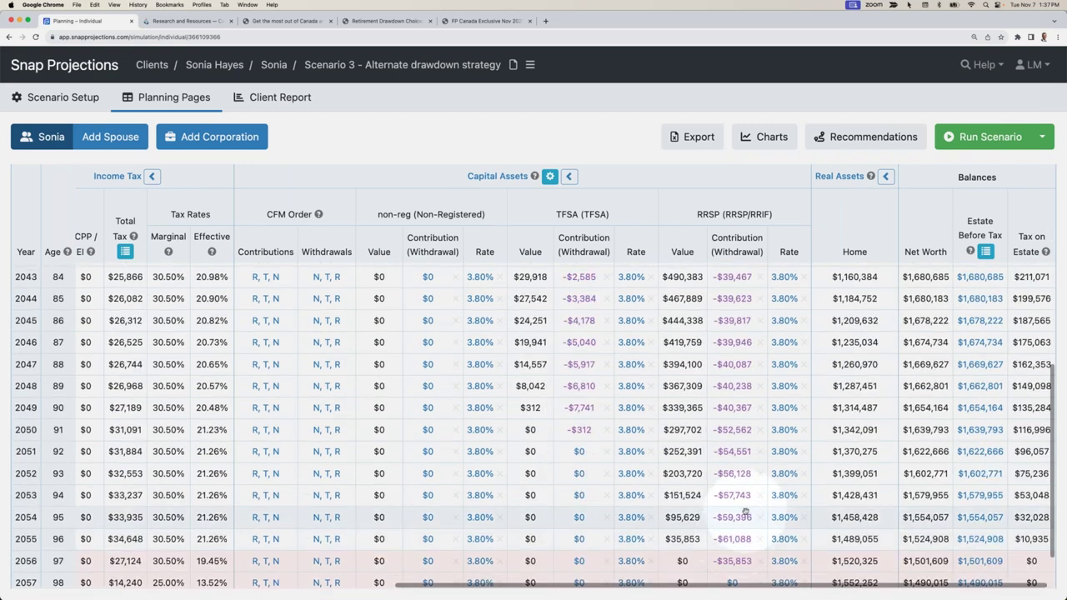
scroll(745, 510, up, 10)
scroll(584, 400, left, 3)
Set the 2024 withdrawal order to R, N, T, copy it to later years, and rerun
click(449, 296)
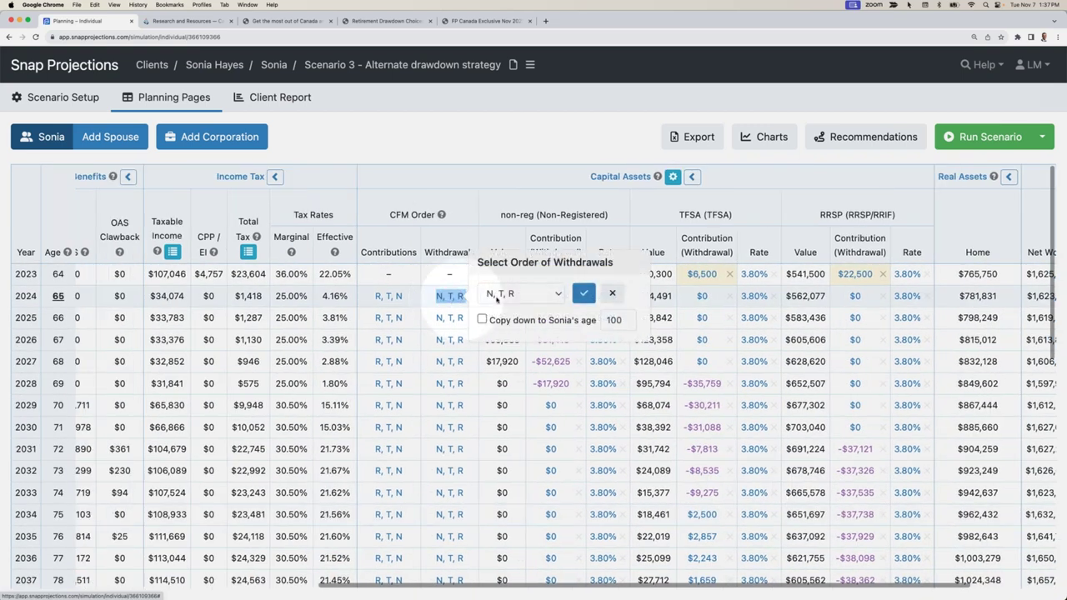
click(492, 294)
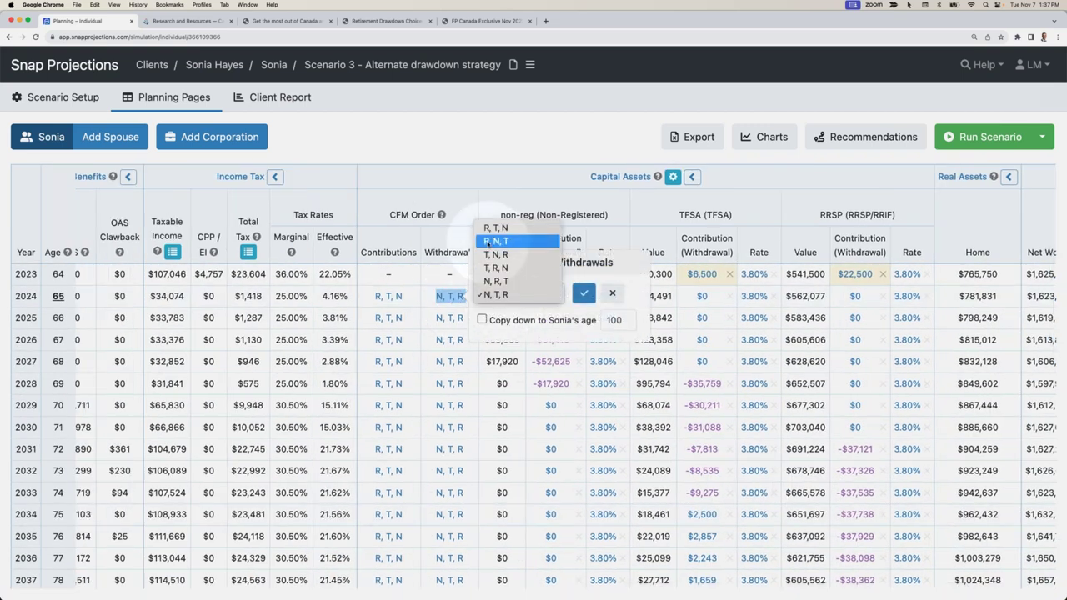
click(497, 241)
click(482, 319)
click(584, 293)
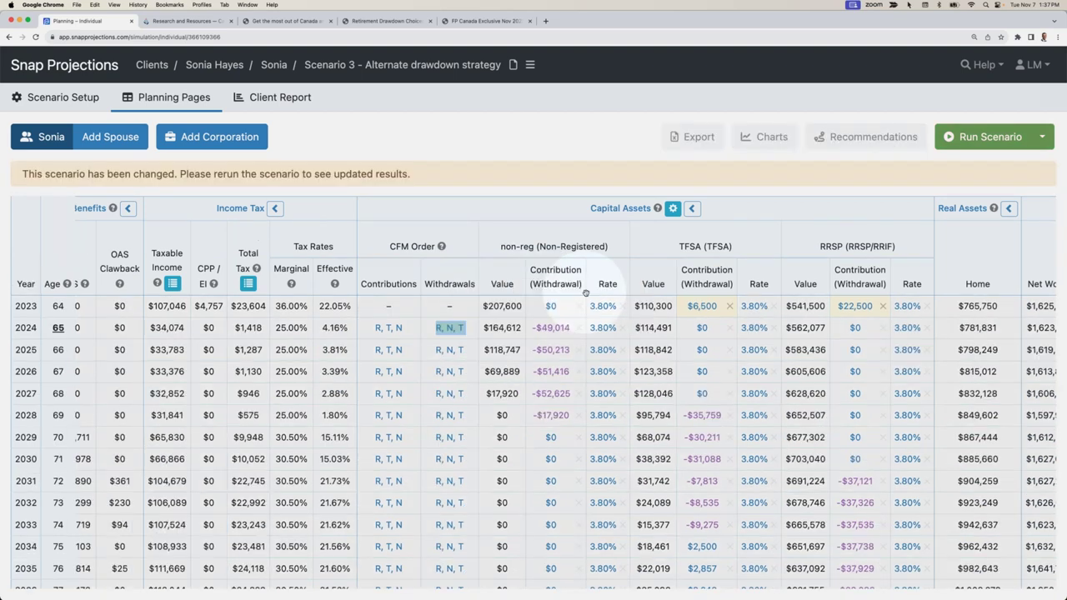
click(961, 141)
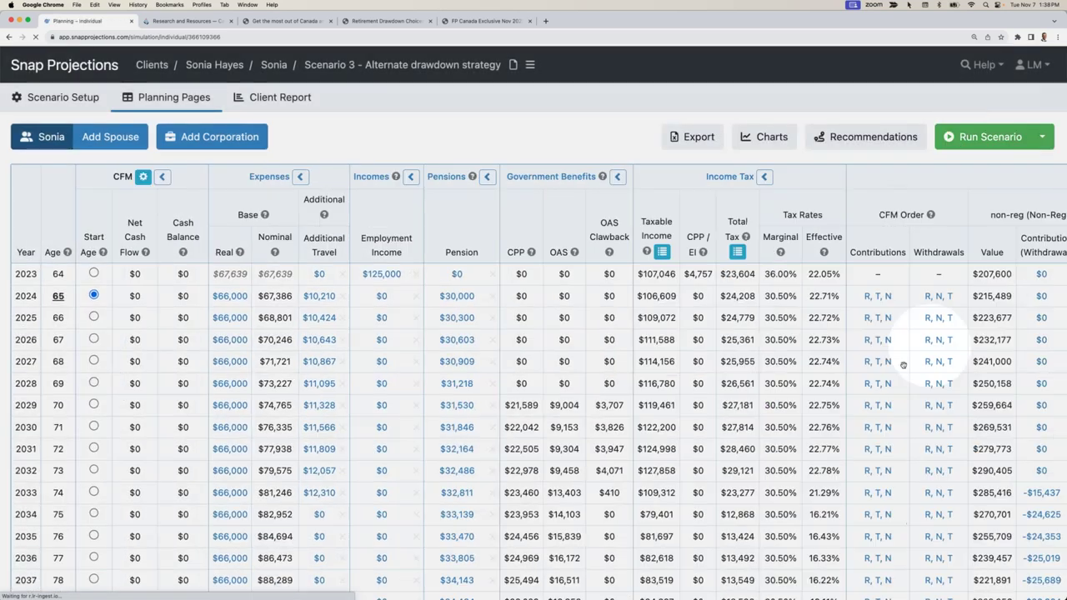
Review the rerun results and open the 2034 estate summary, where Scenario 3 leaves $1,393,368 after tax
scroll(903, 365, right, 8)
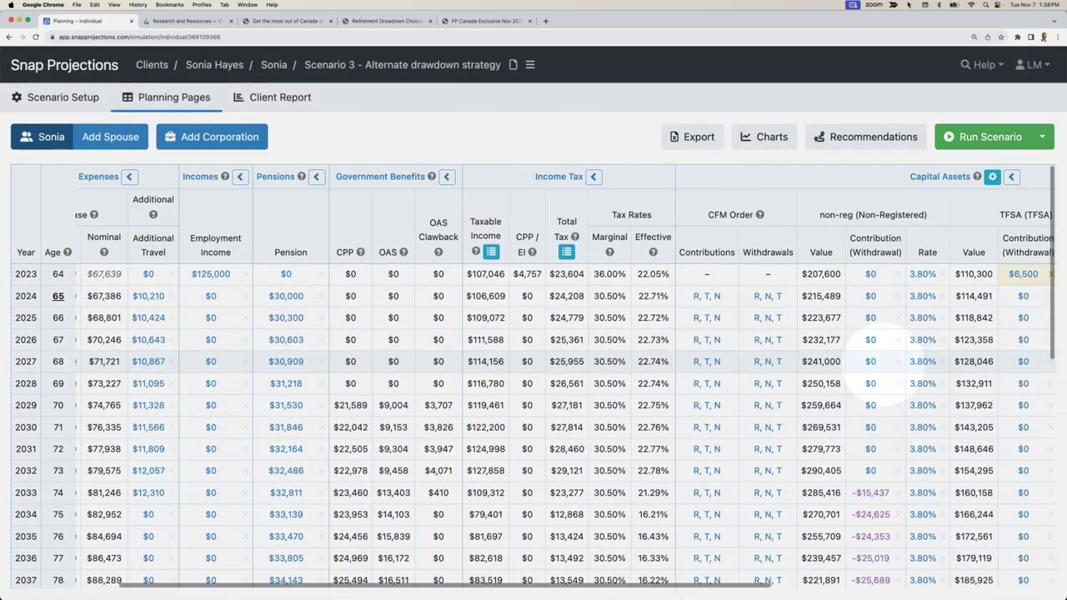
scroll(885, 356, right, 5)
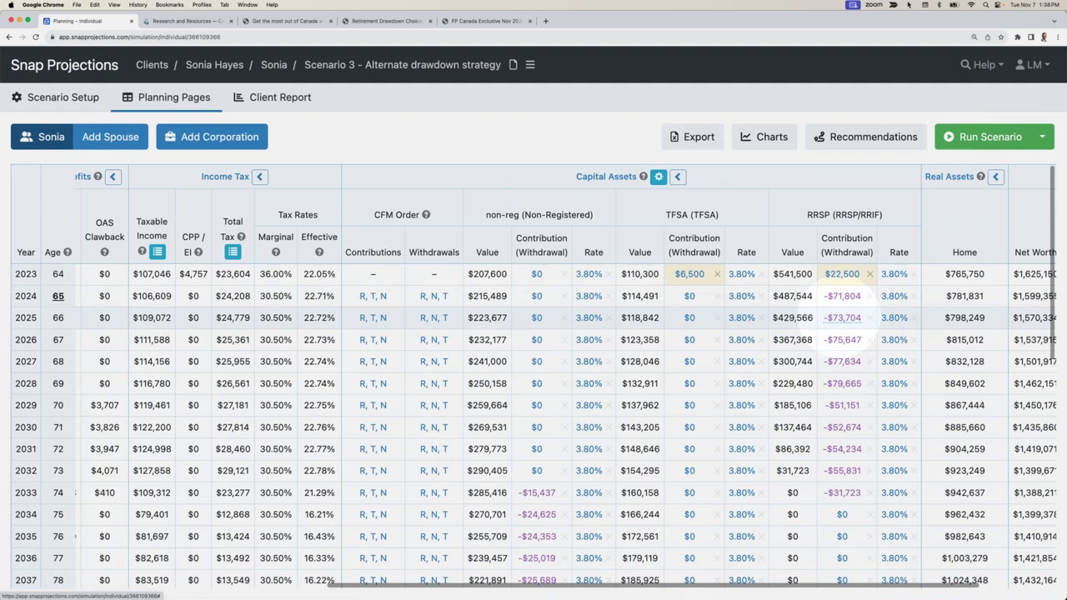
scroll(538, 486, down, 1)
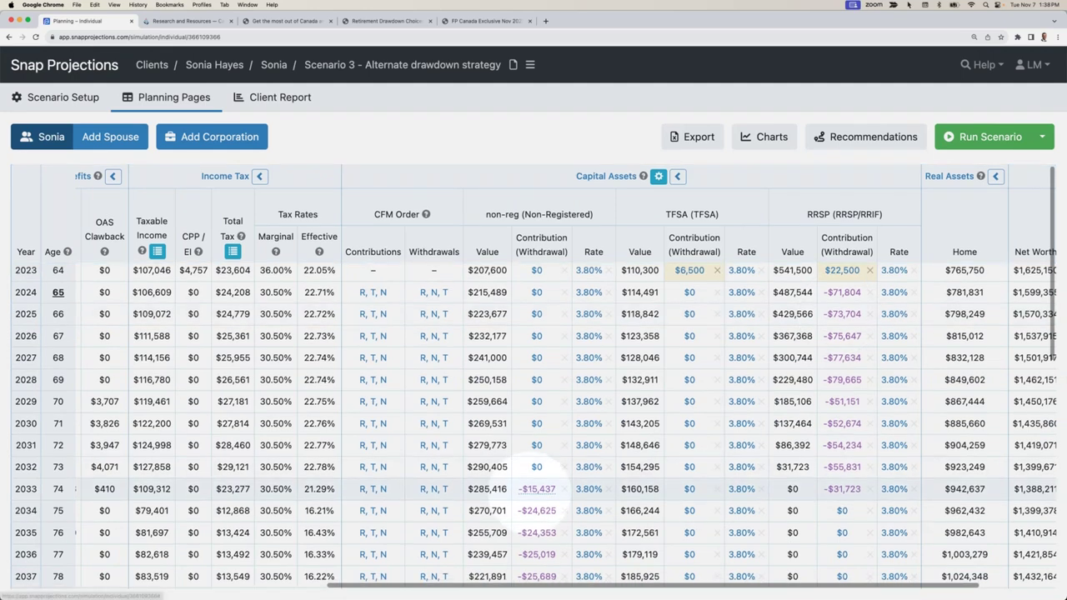
scroll(537, 486, down, 10)
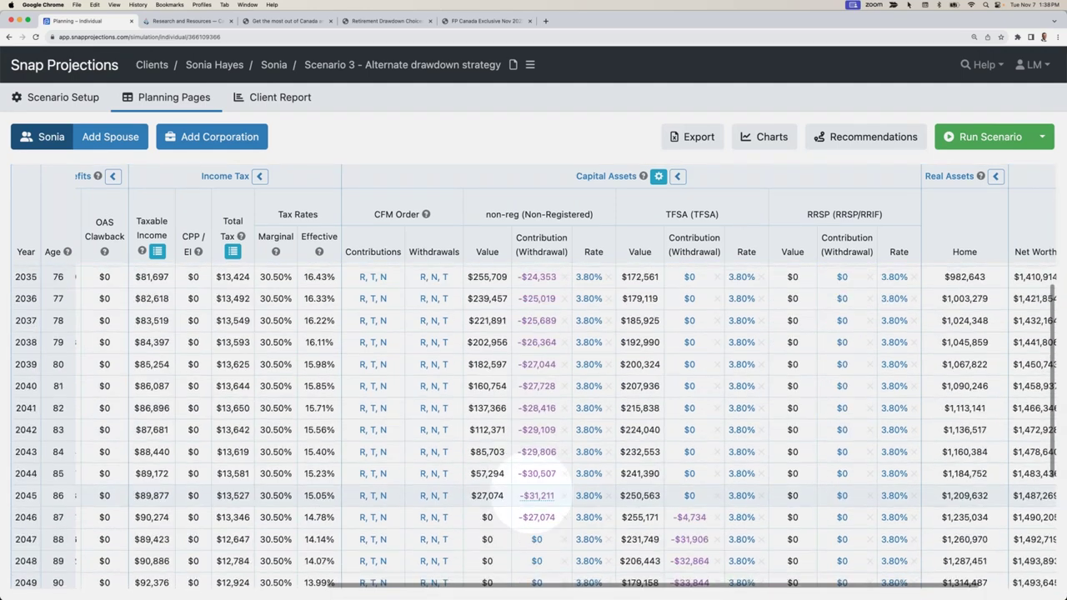
scroll(692, 510, down, 8)
scroll(692, 467, left, 5)
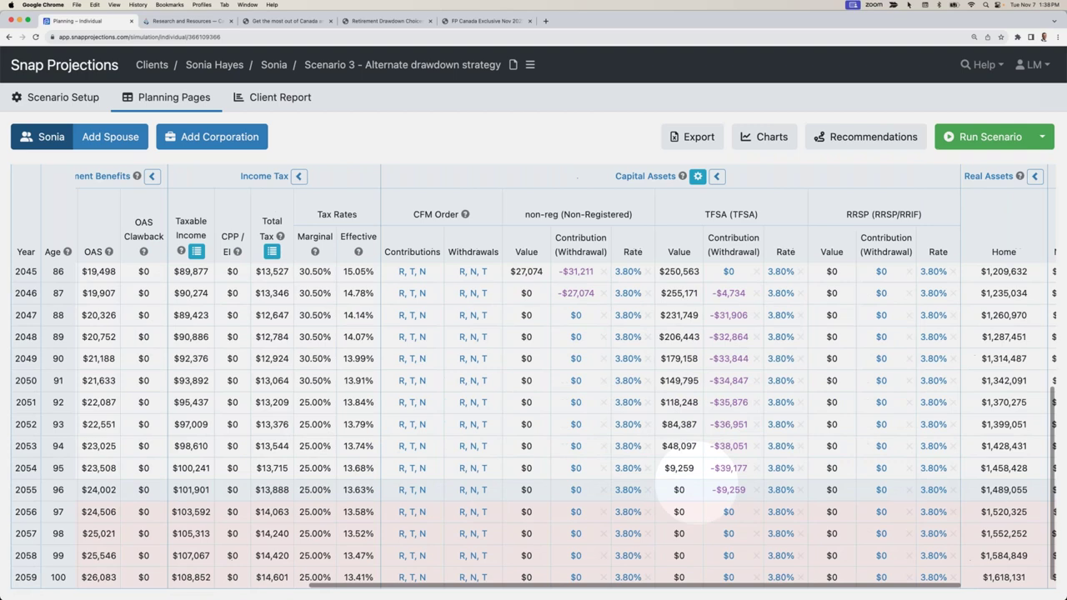
scroll(696, 477, left, 6)
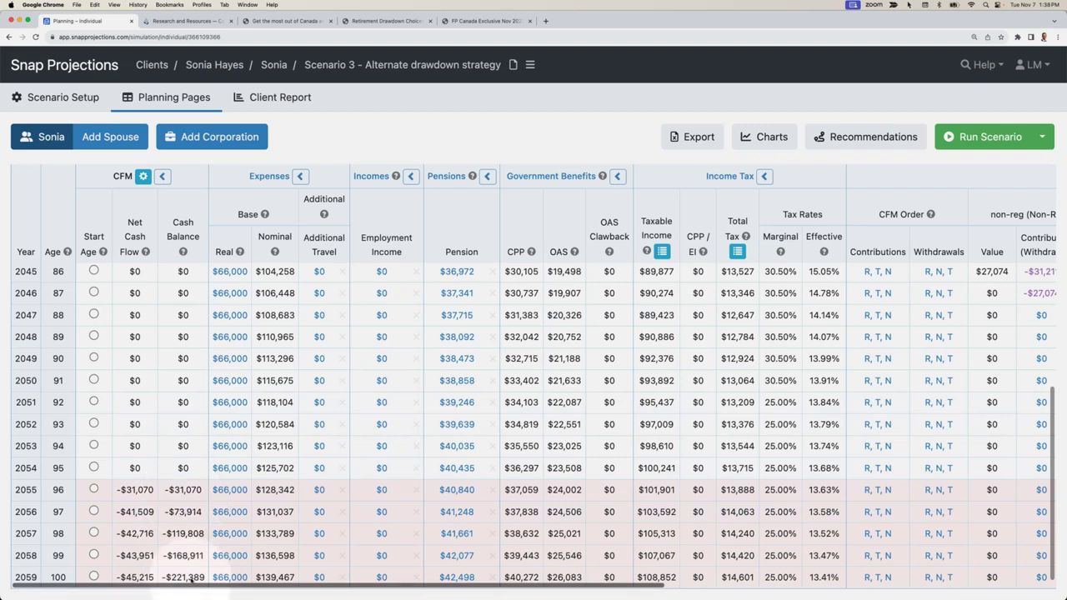
scroll(817, 510, right, 5)
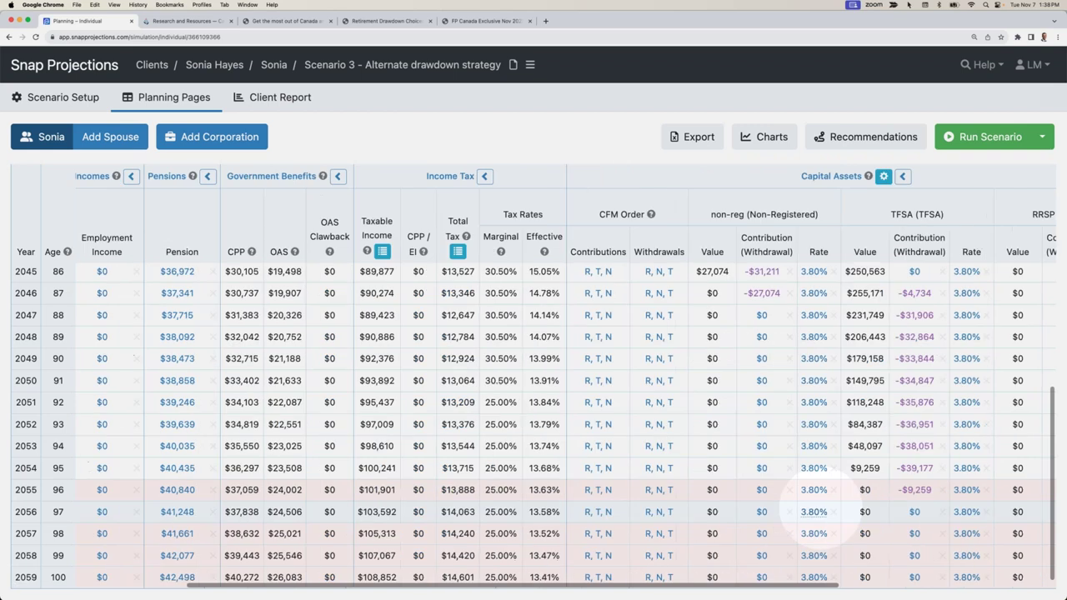
scroll(815, 507, right, 4)
scroll(813, 506, up, 8)
scroll(811, 506, up, 4)
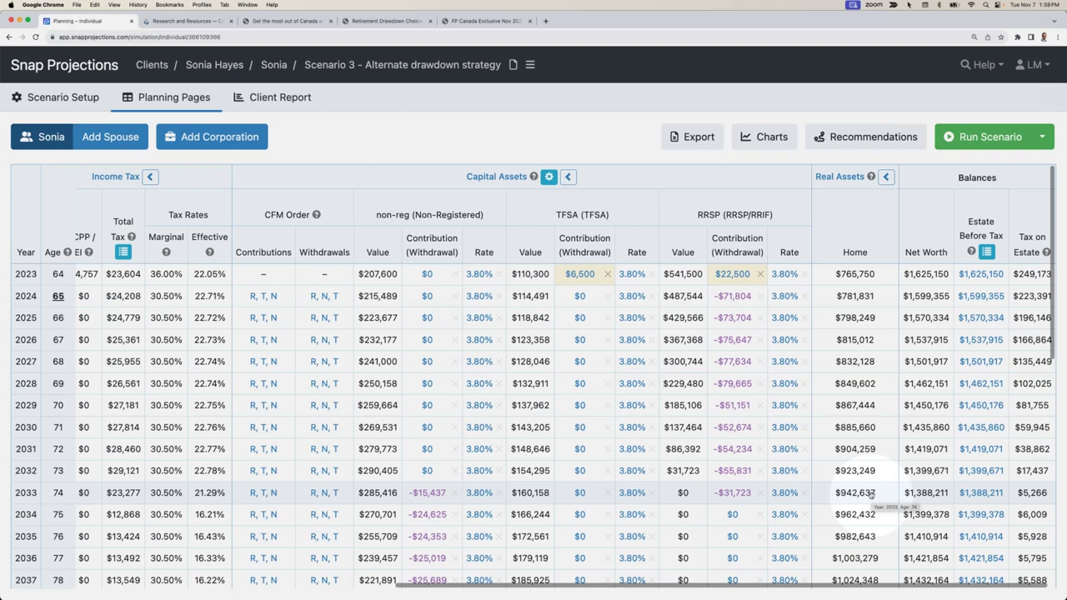
scroll(872, 495, down, 1)
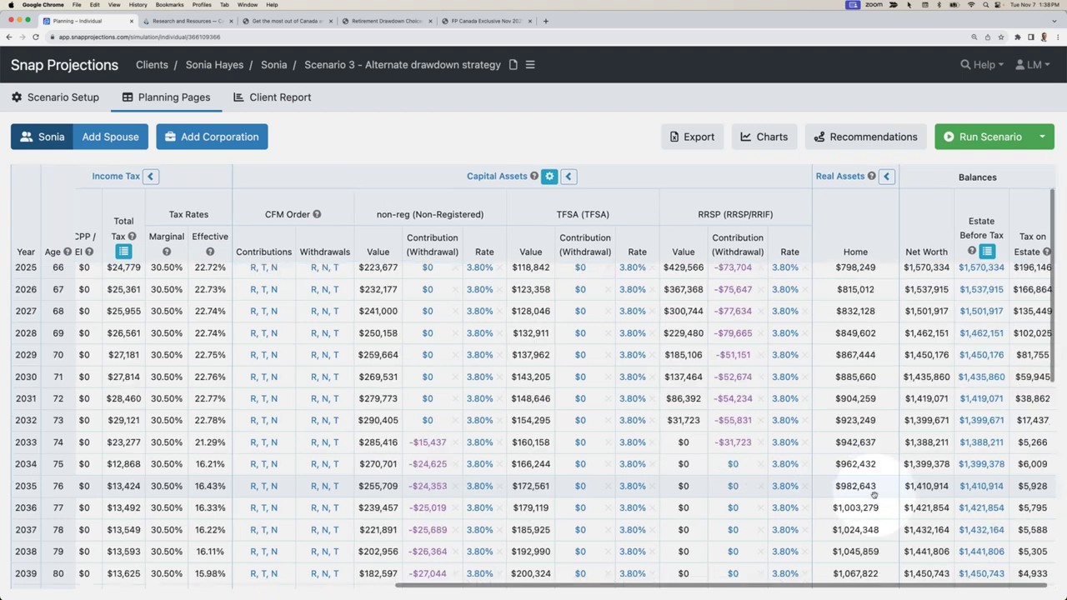
scroll(872, 492, down, 2)
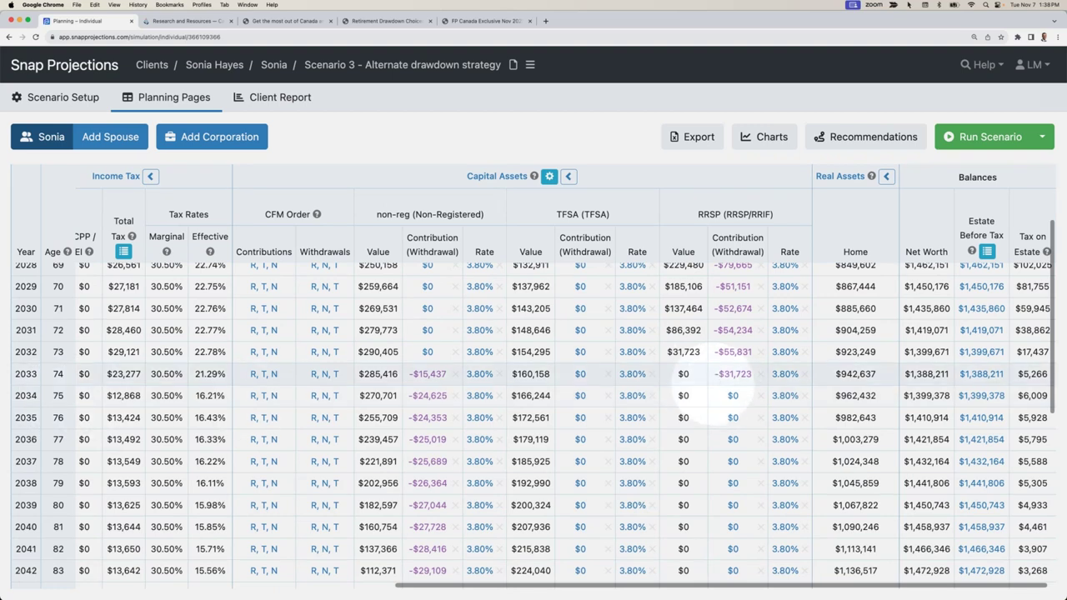
click(982, 395)
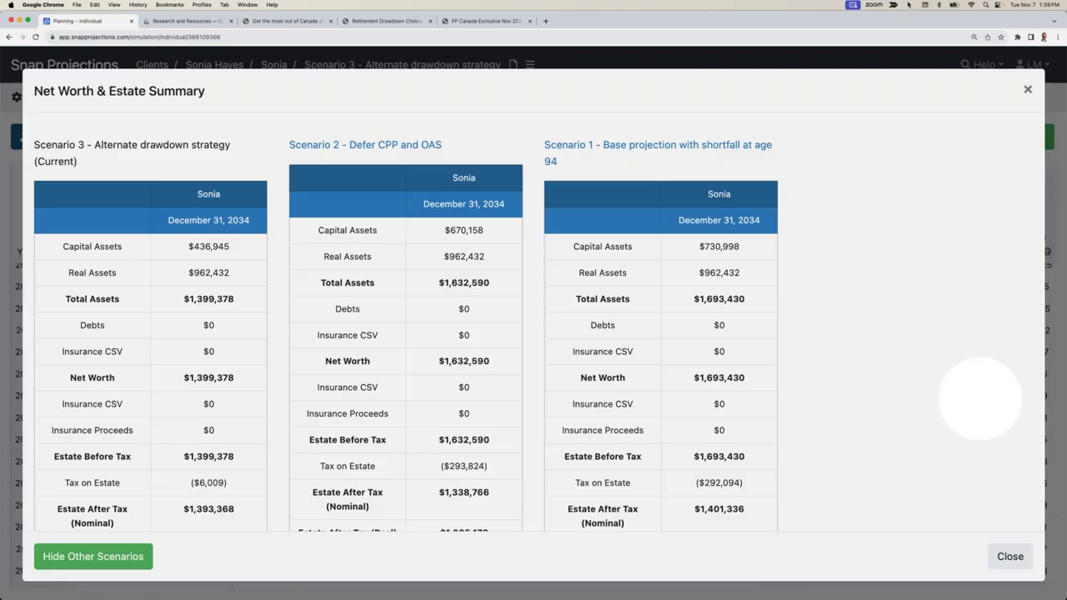
scroll(208, 481, down, 1)
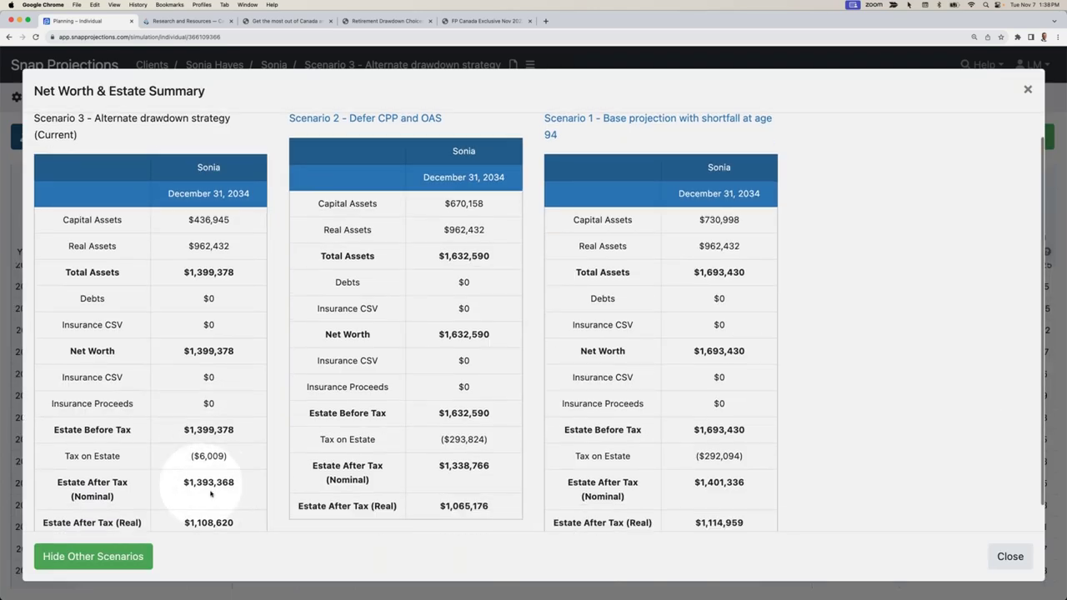
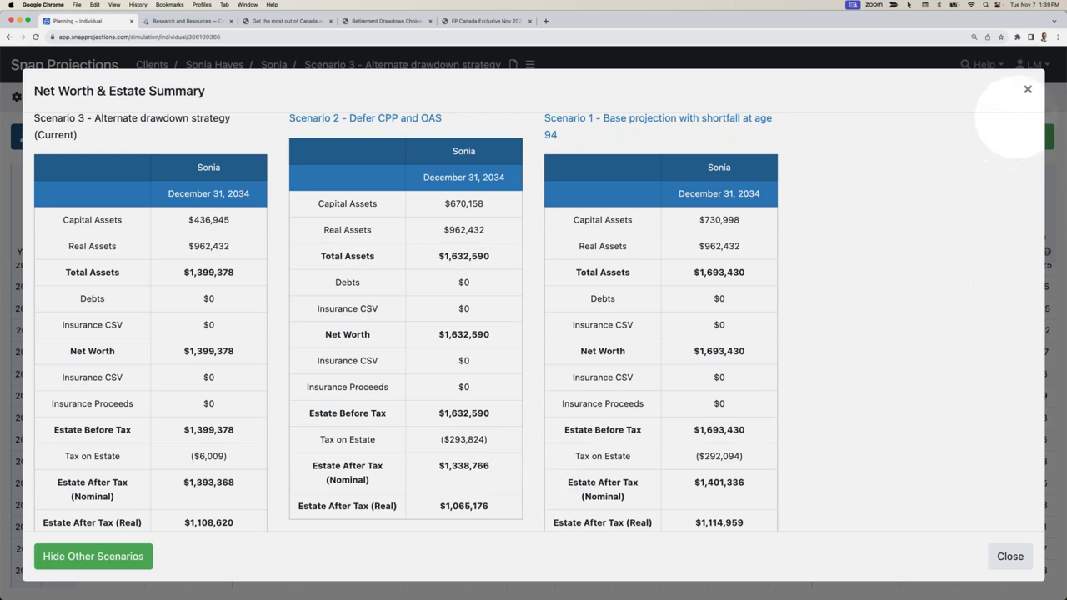
Close the estate summary and set the 2024 withdrawal order to N, T, R, copied to later years
click(1029, 90)
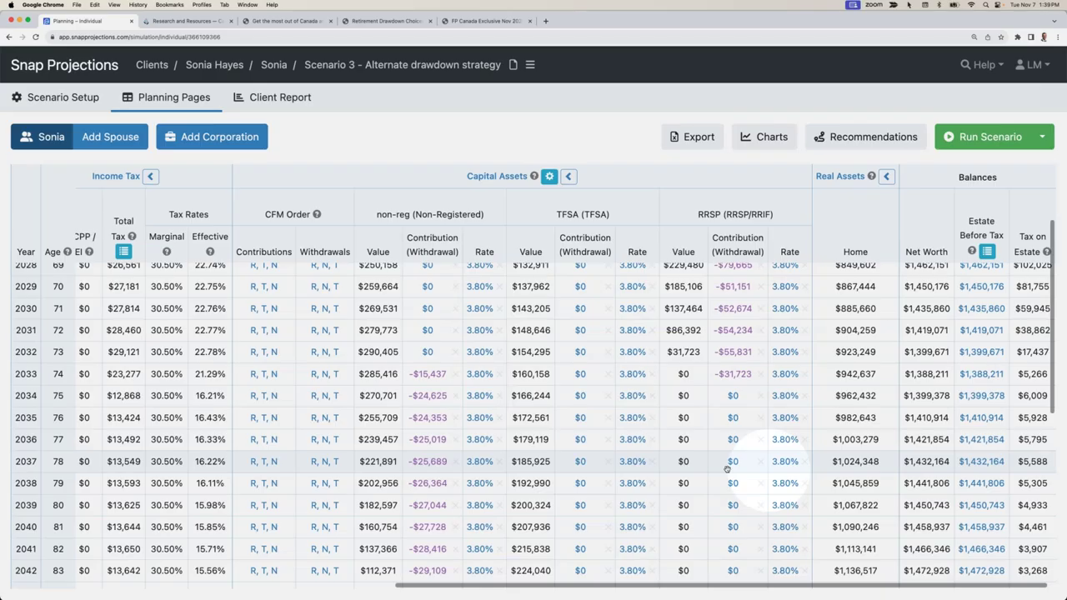
scroll(727, 469, up, 3)
click(324, 296)
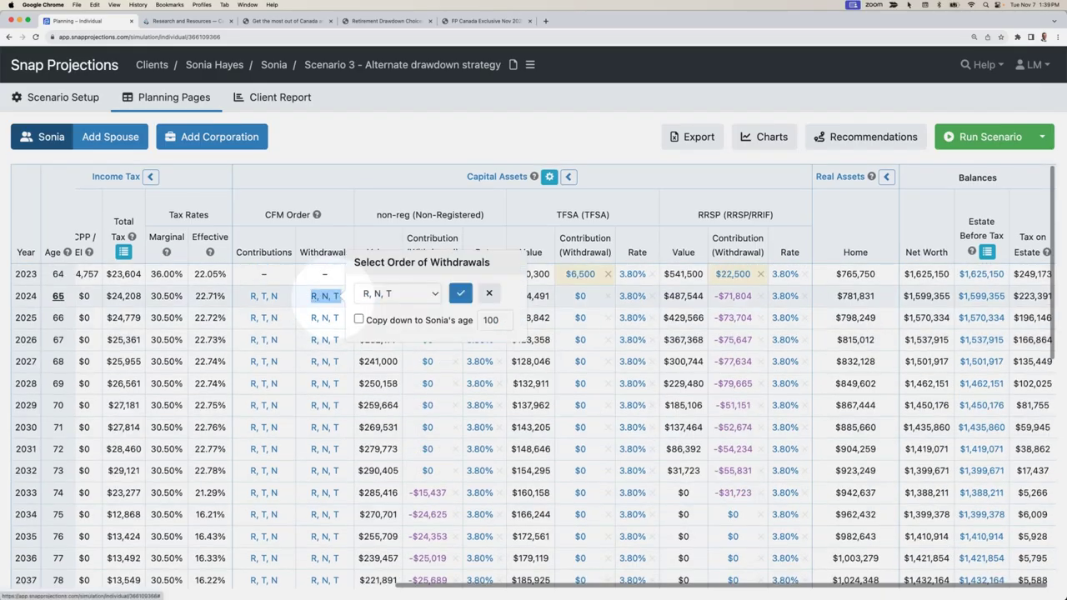
click(379, 293)
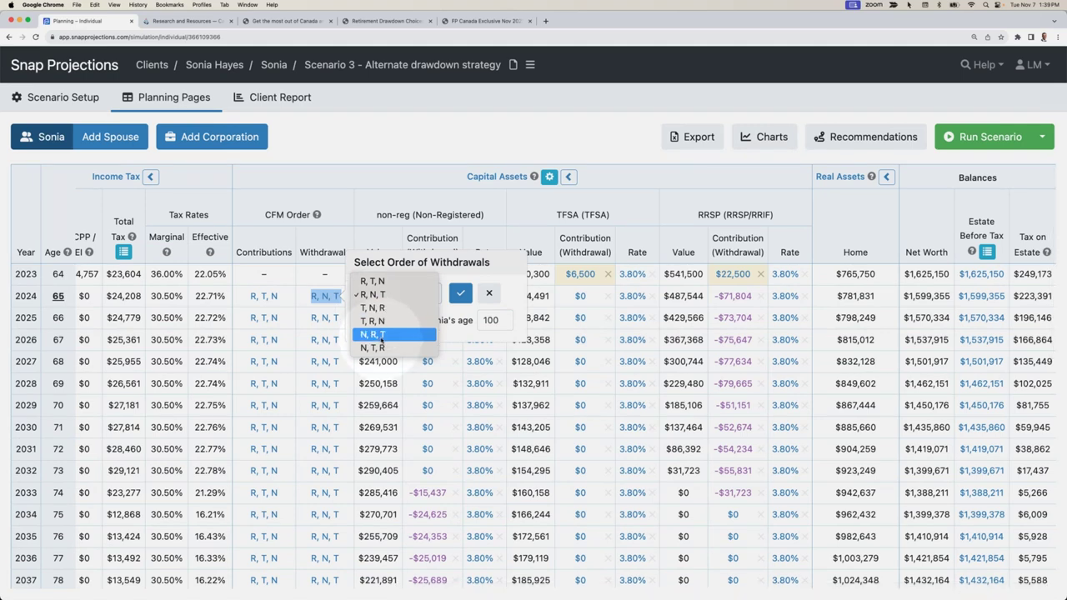
click(381, 337)
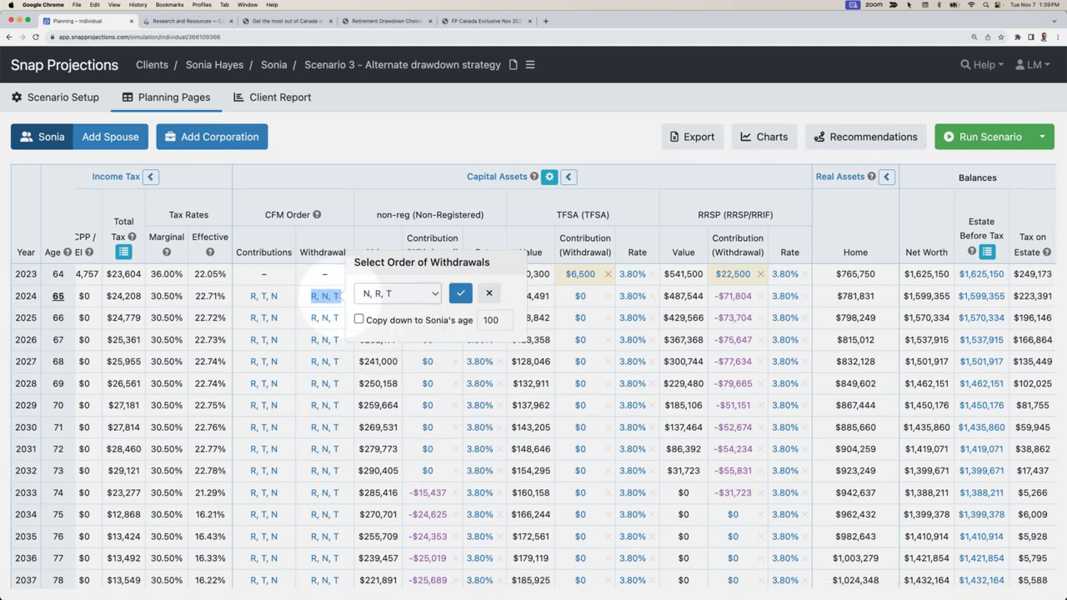
click(375, 294)
click(370, 300)
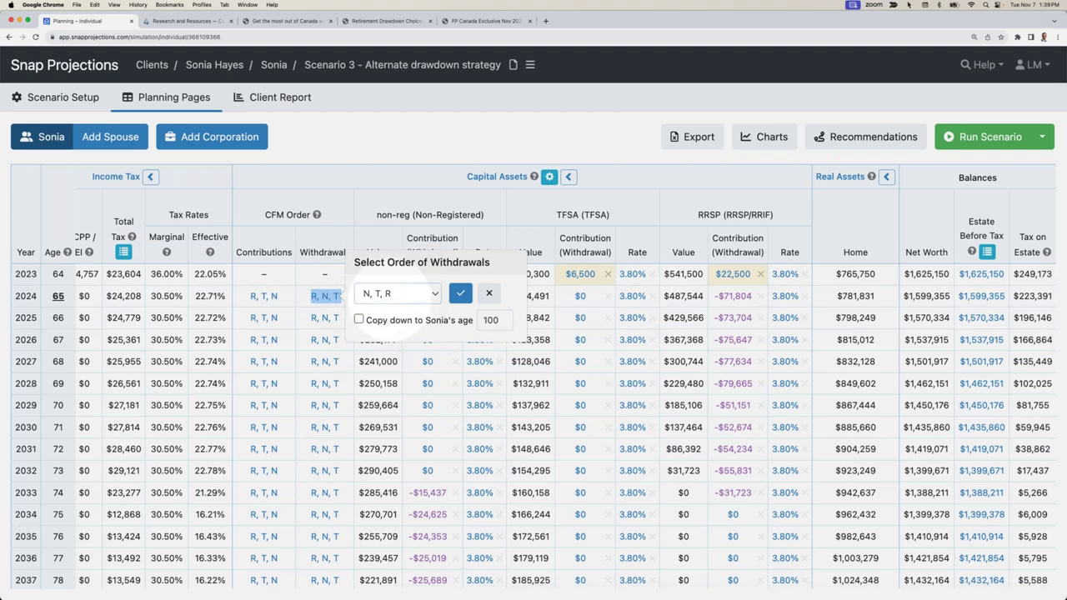
click(358, 320)
click(460, 292)
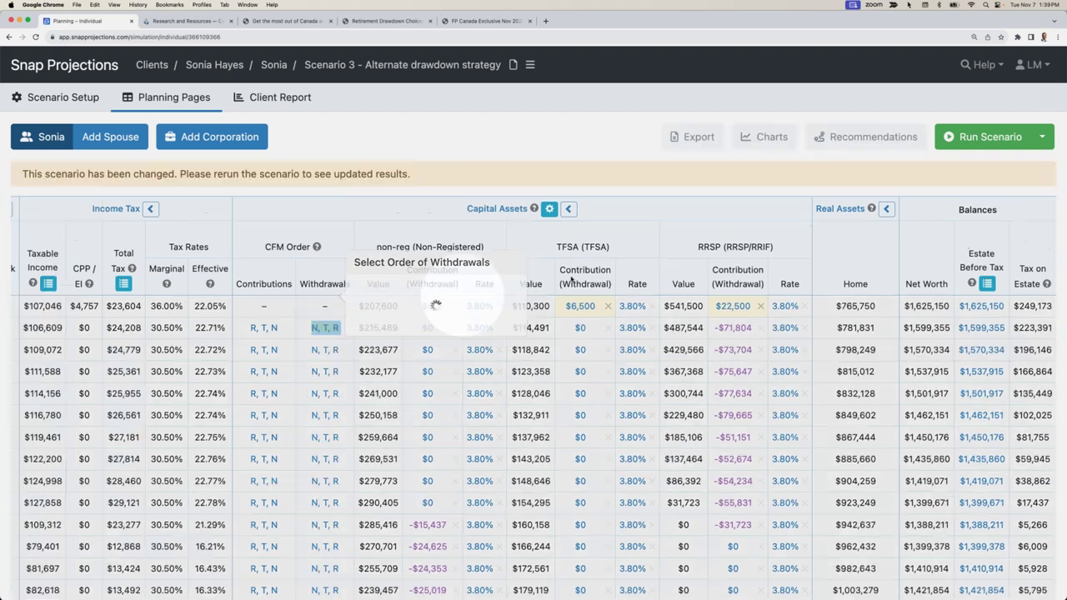
Rerun Scenario 3 with the new withdrawal order and review the results
click(980, 138)
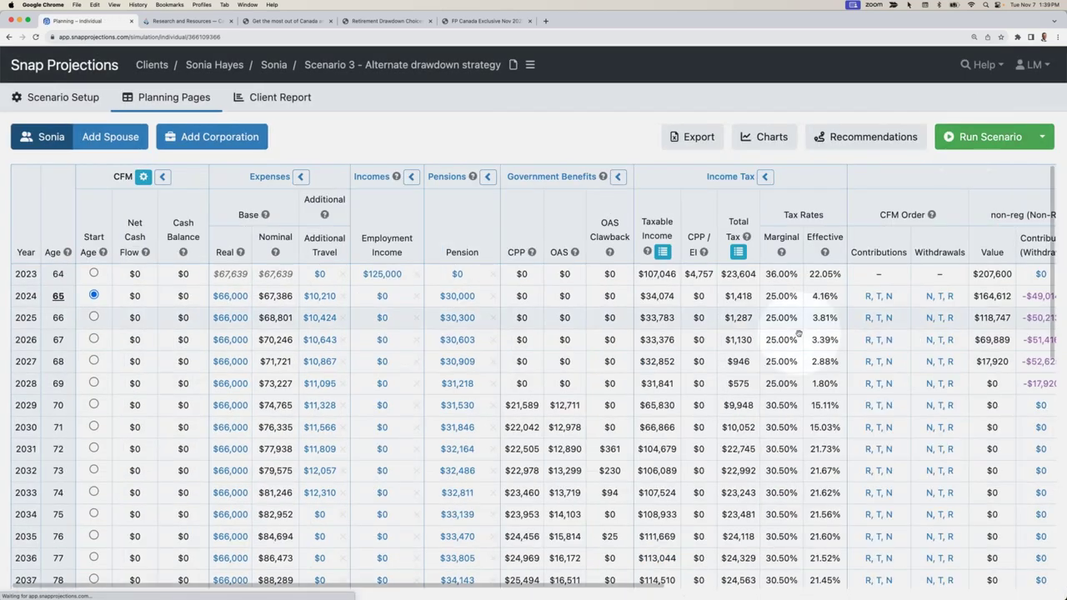
scroll(799, 333, right, 10)
scroll(798, 333, right, 2)
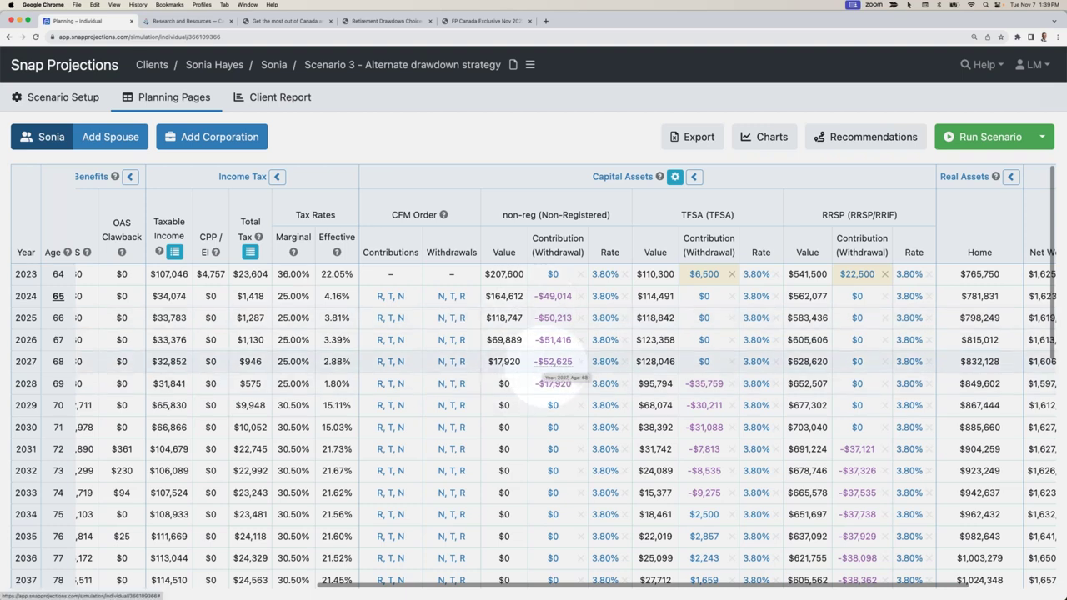
Set the 2024 RRSP amount to -30000, copied down through age 69
click(858, 299)
text(-30000)
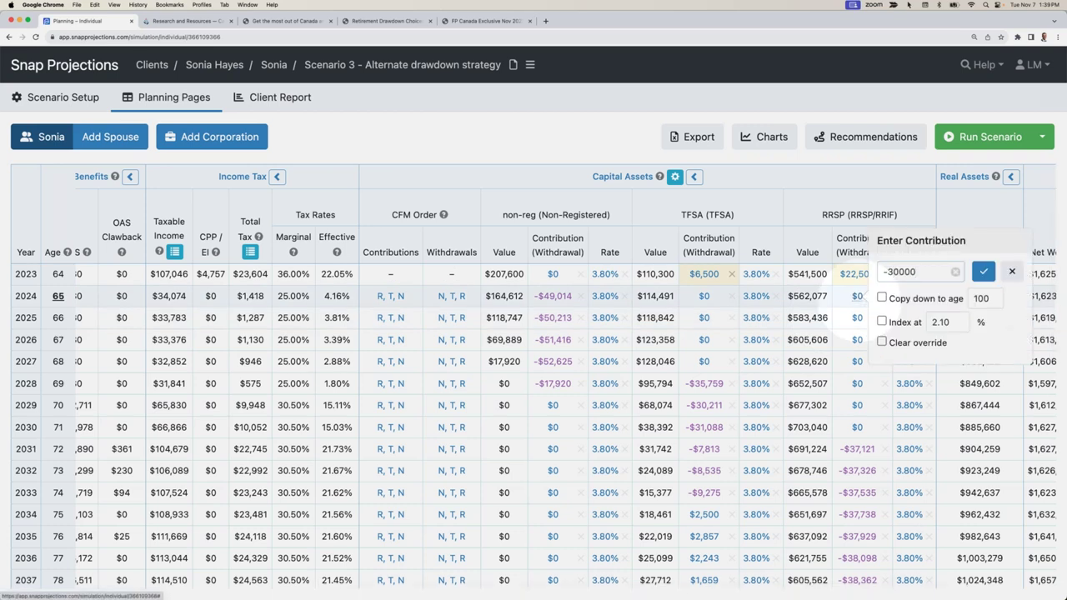
click(882, 298)
double_click(986, 298)
text(69)
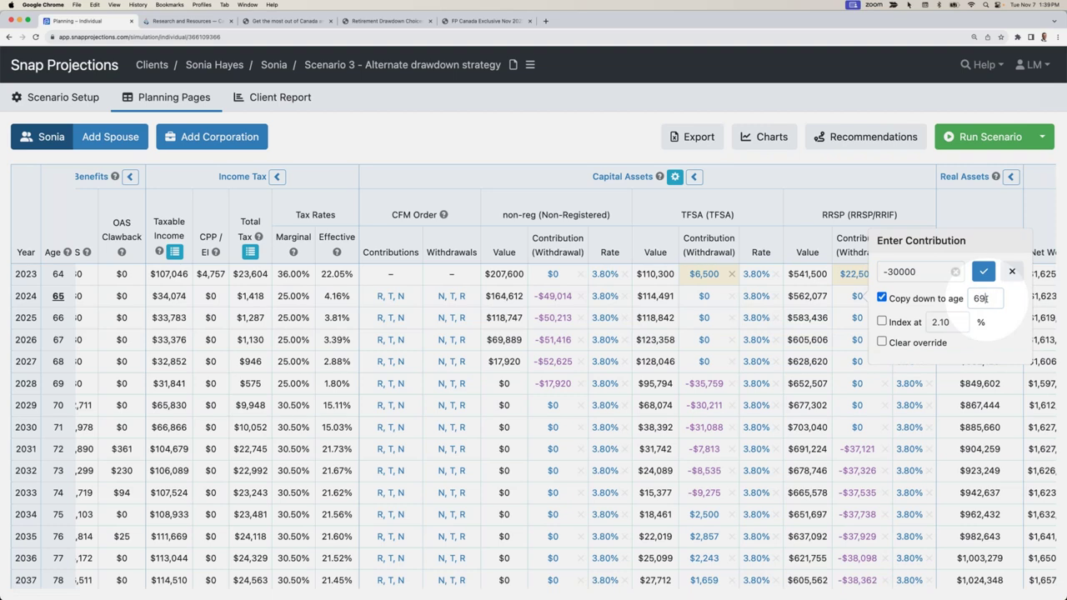
click(984, 271)
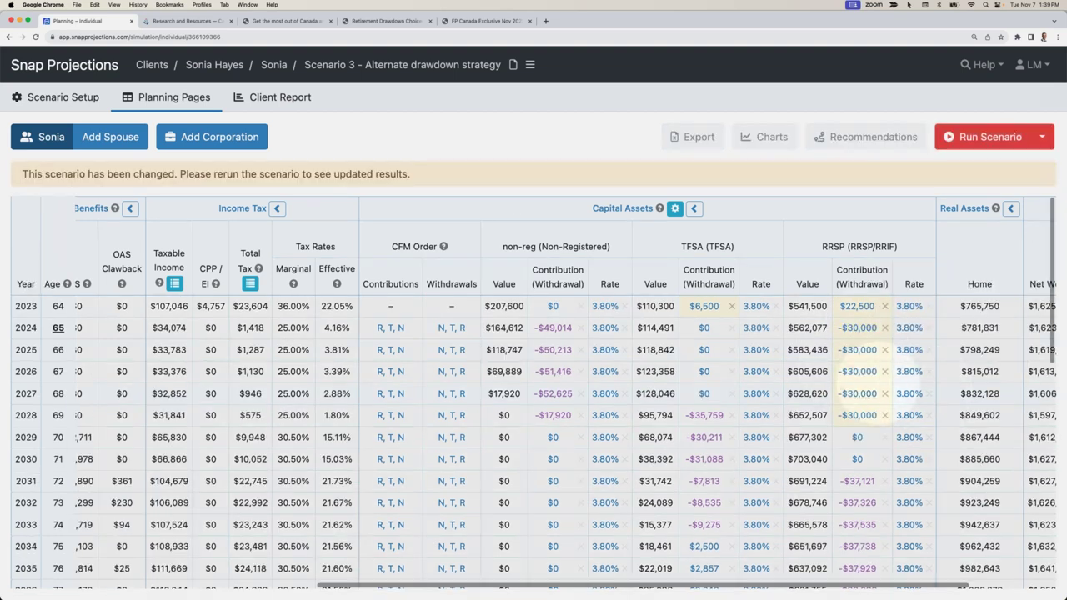
Contribute $7,000 a year to the TFSA through age 69 and rerun the scenario
click(706, 328)
text(7000)
click(833, 330)
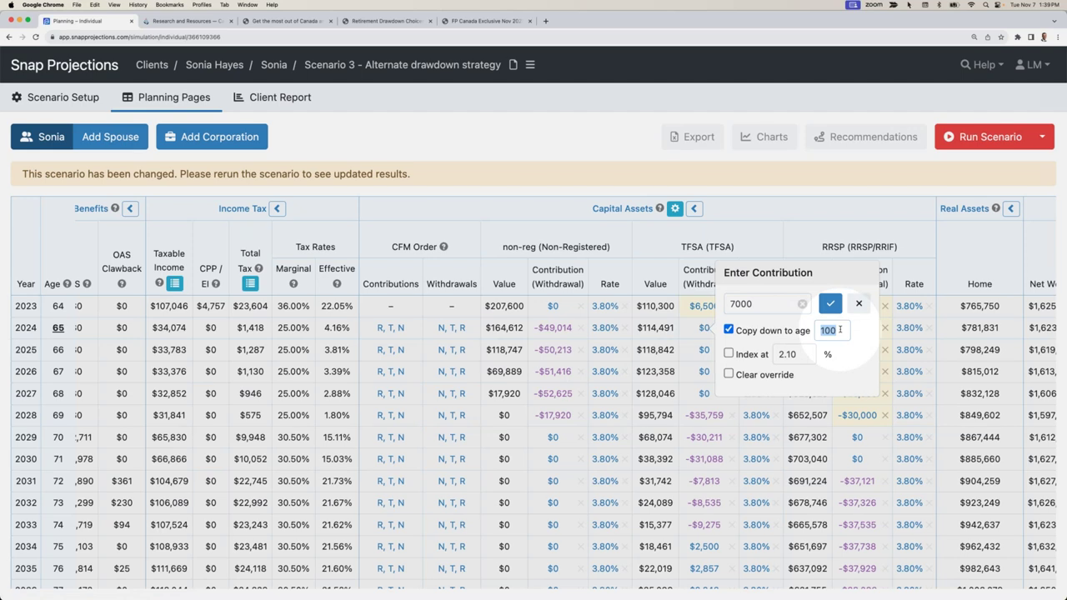
text(69)
key(Return)
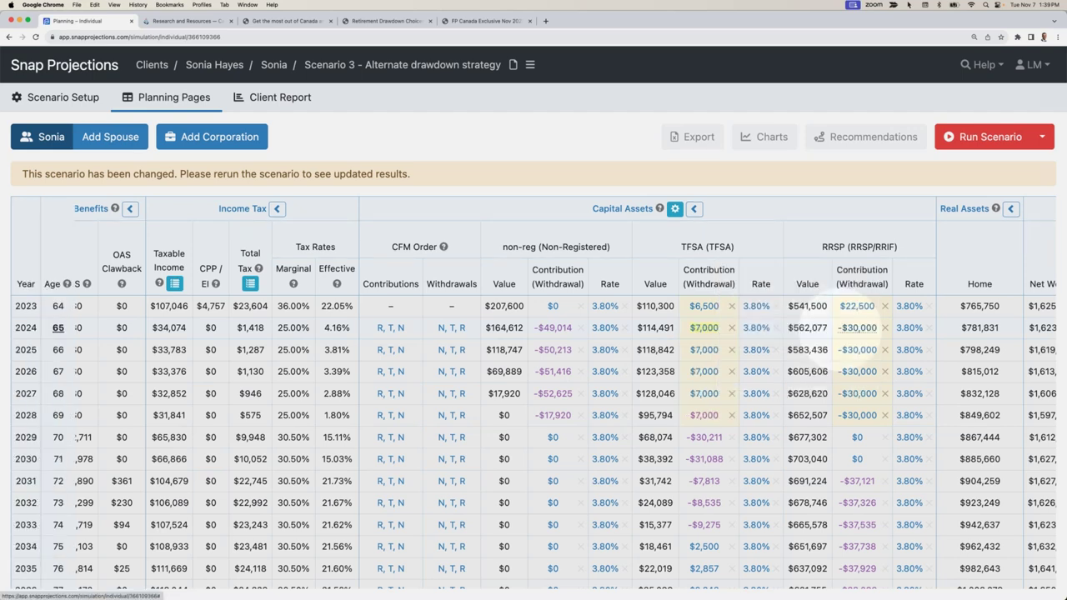
click(961, 137)
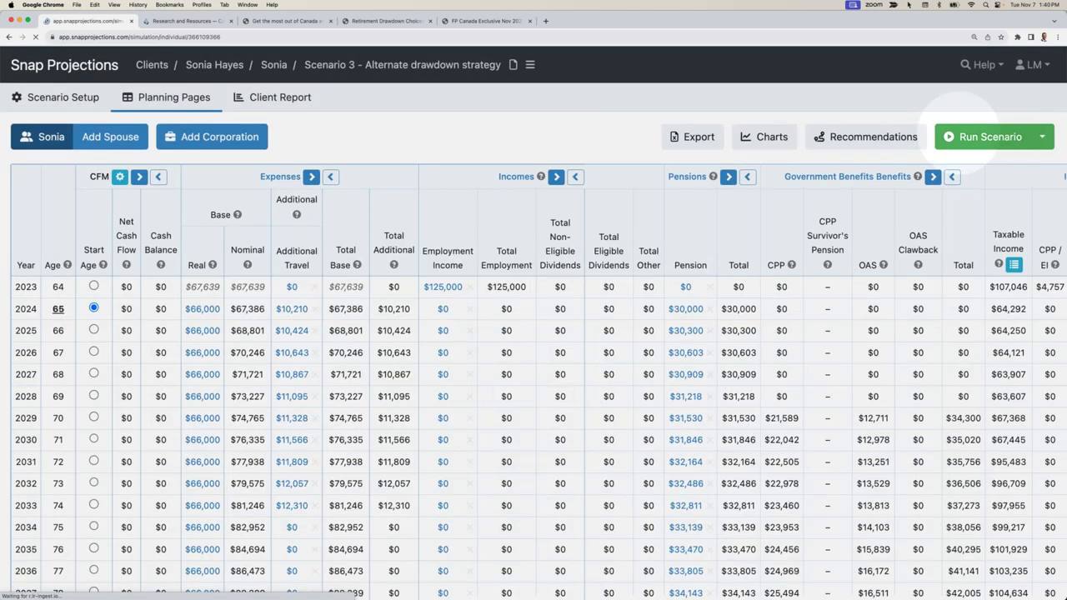
Scroll Scenario 3 through years 2045–2059 and the CFM columns, then switch to the 4 Key Considerations slide
scroll(931, 331, right, 15)
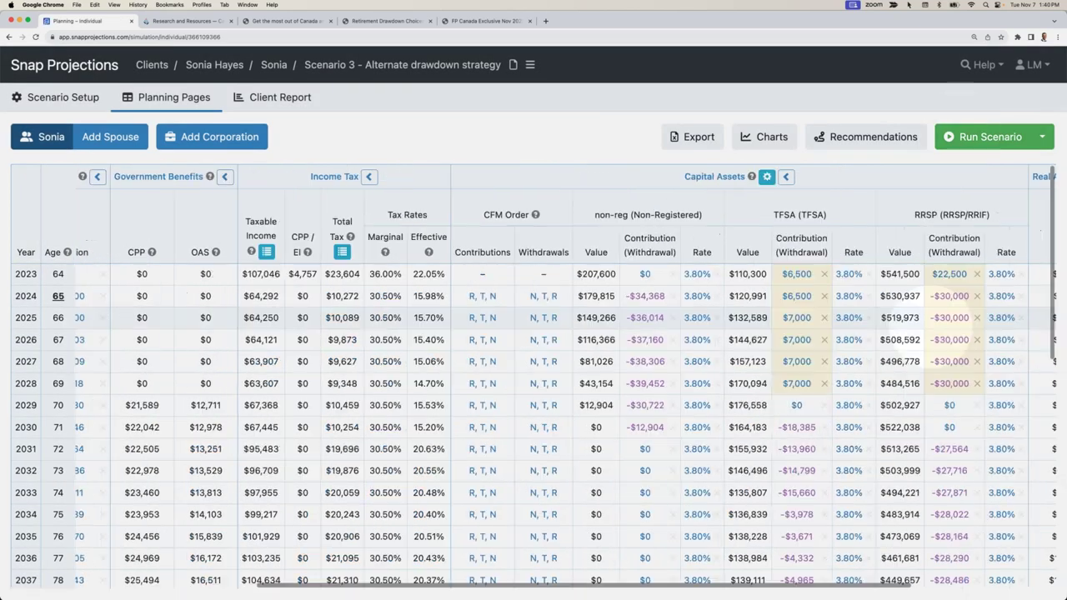
scroll(932, 331, right, 3)
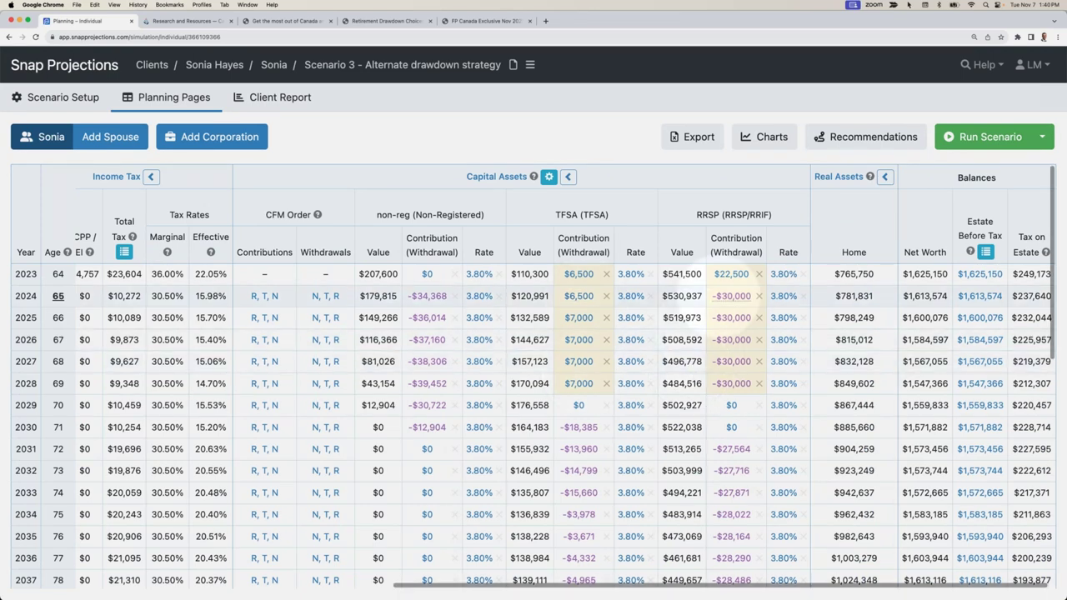
scroll(733, 368, left, 5)
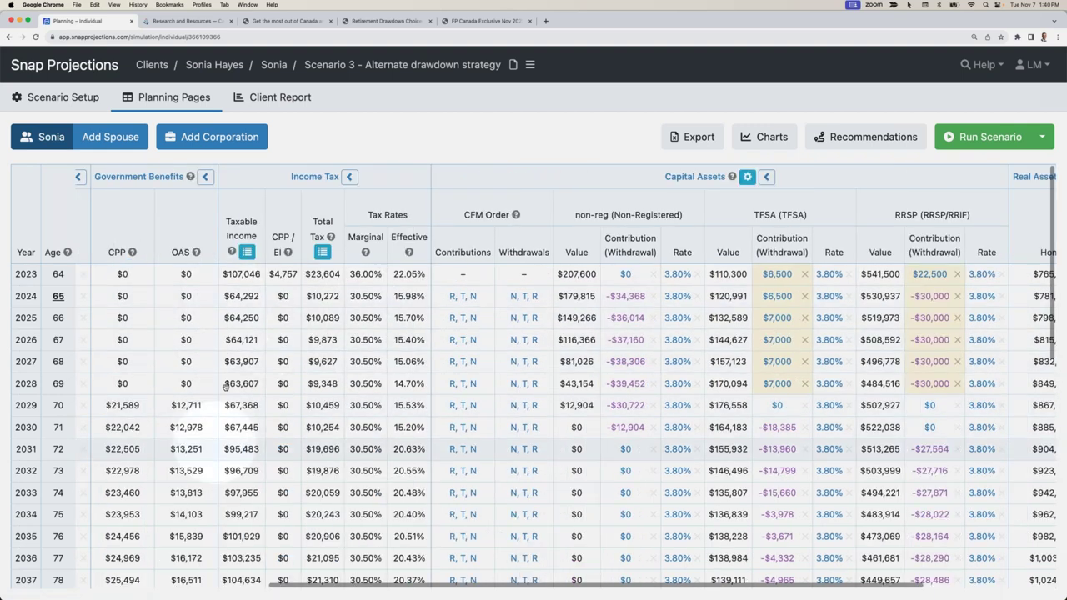
scroll(223, 429, left, 10)
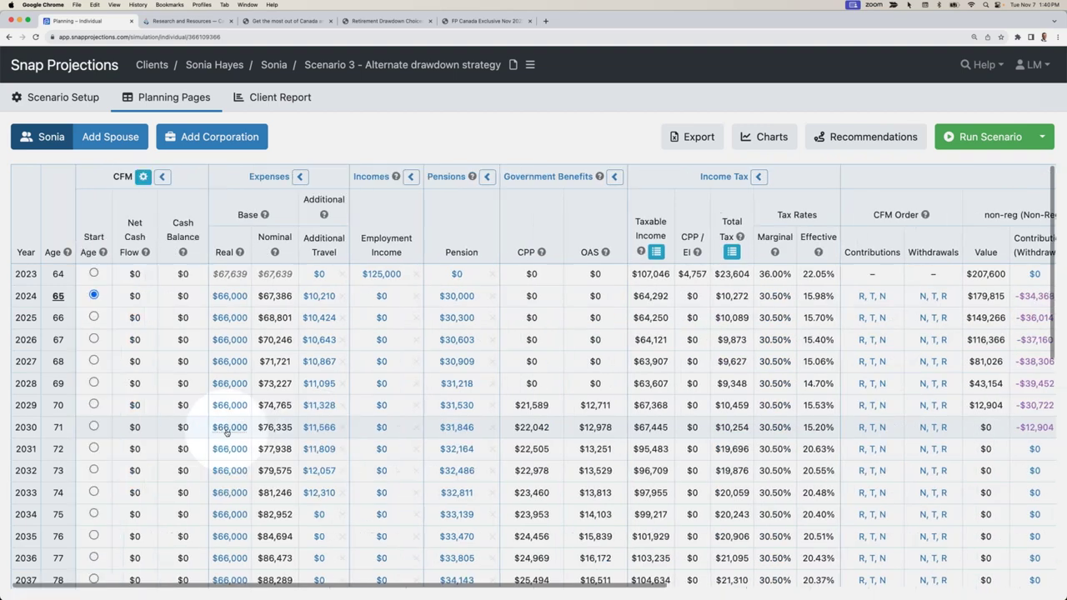
scroll(224, 430, down, 10)
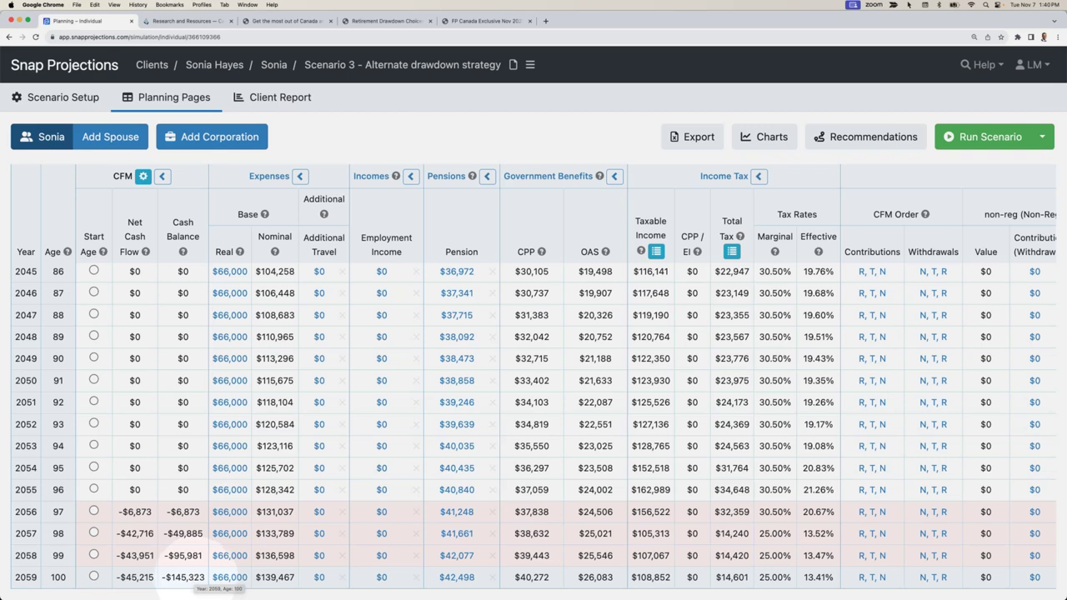
drag(517, 589, 674, 588)
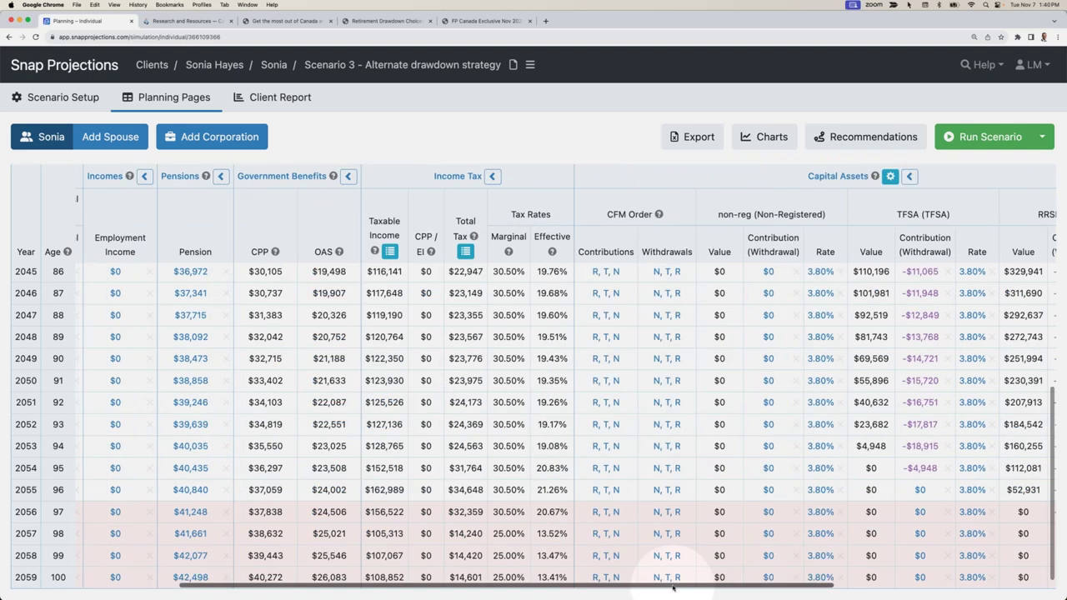
scroll(673, 588, right, 8)
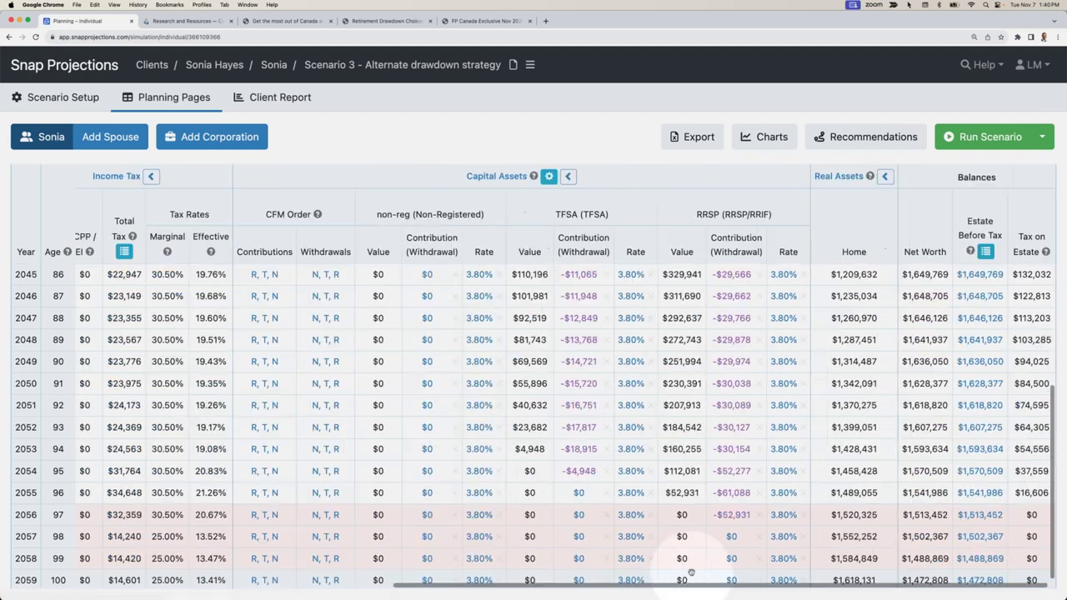
scroll(691, 572, up, 10)
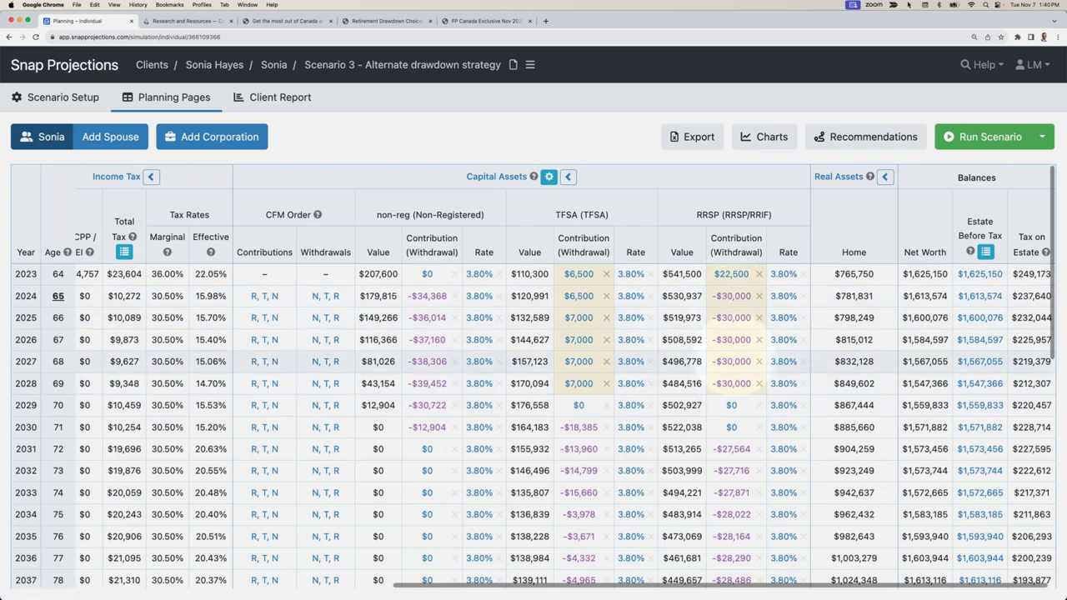
mouse_move(732, 360)
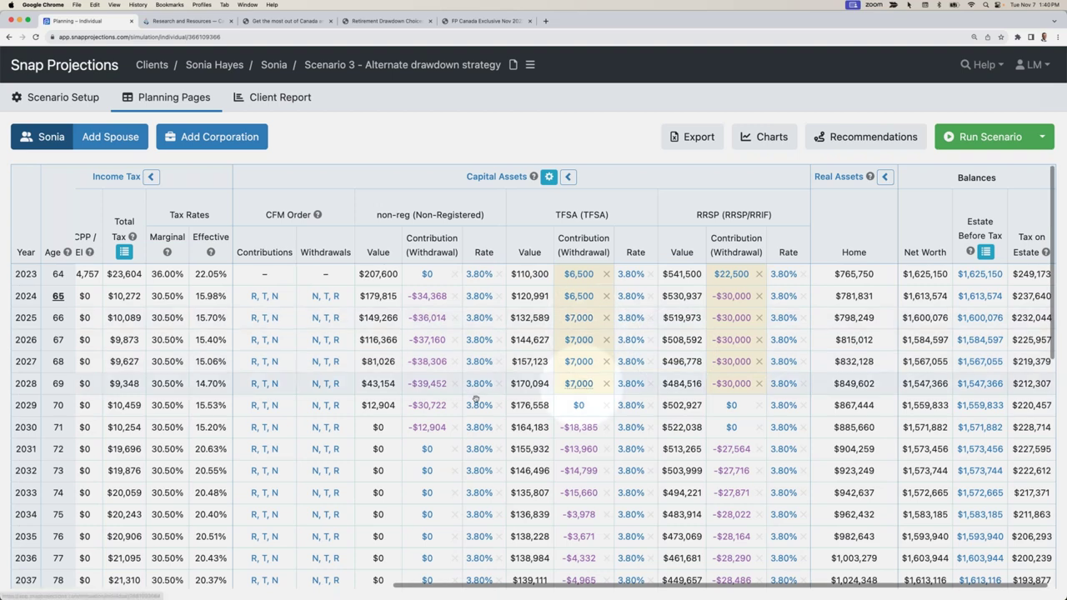
scroll(645, 442, down, 6)
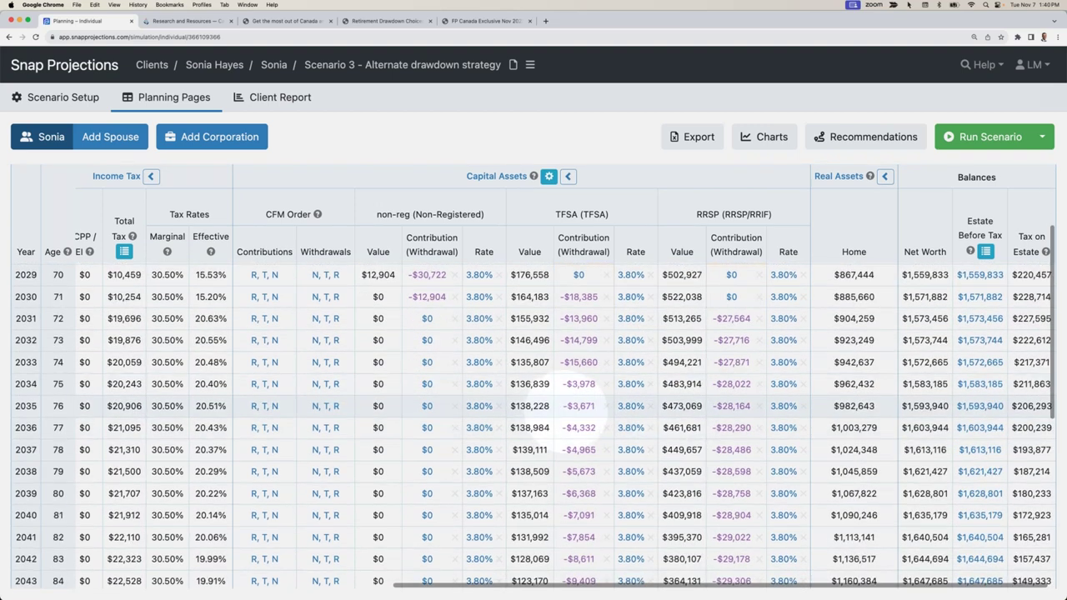
scroll(566, 410, down, 1)
scroll(566, 410, down, 15)
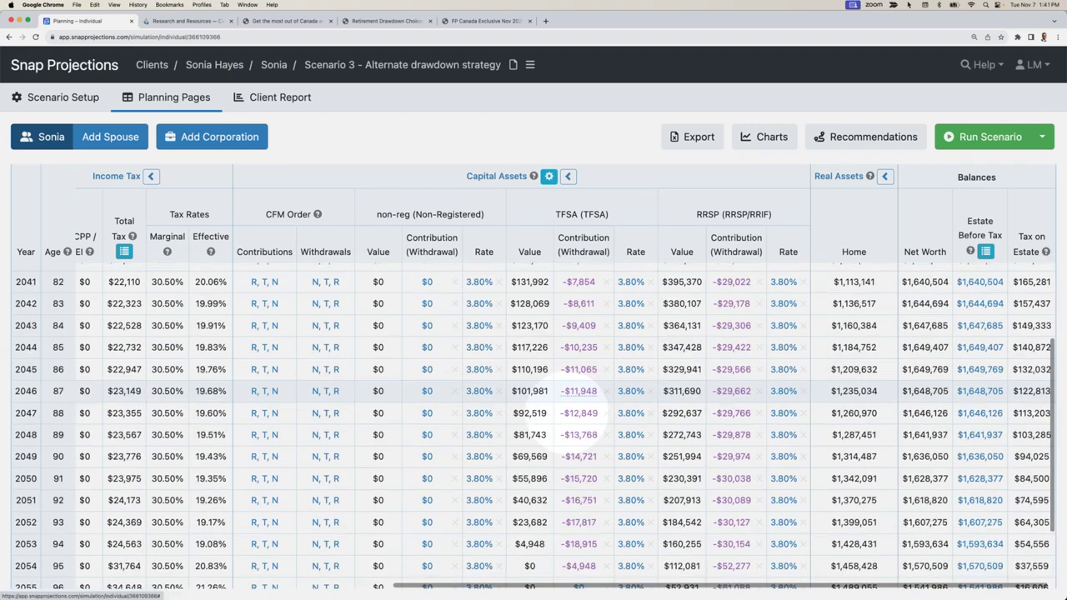
scroll(567, 415, left, 2)
scroll(567, 415, left, 10)
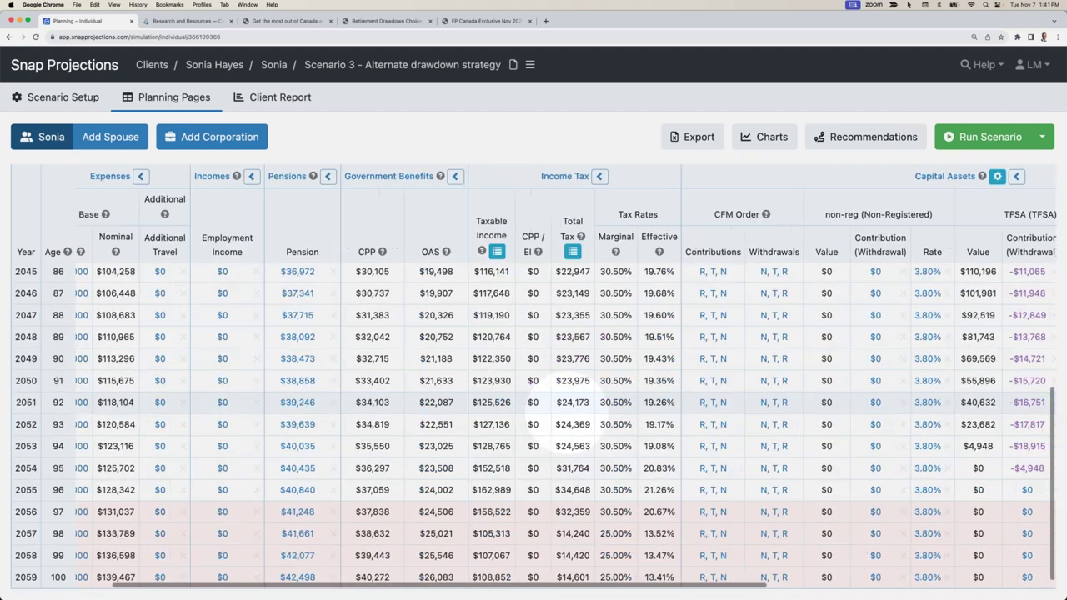
key(super+Tab)
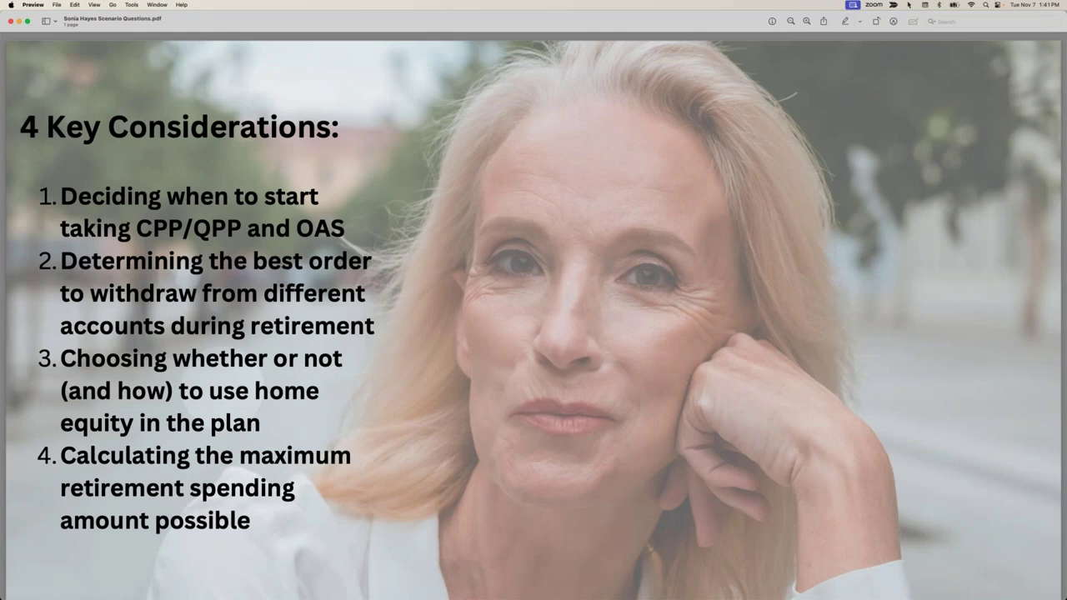
Switch from Preview back to the Snap Projections planning table
key(super+Tab)
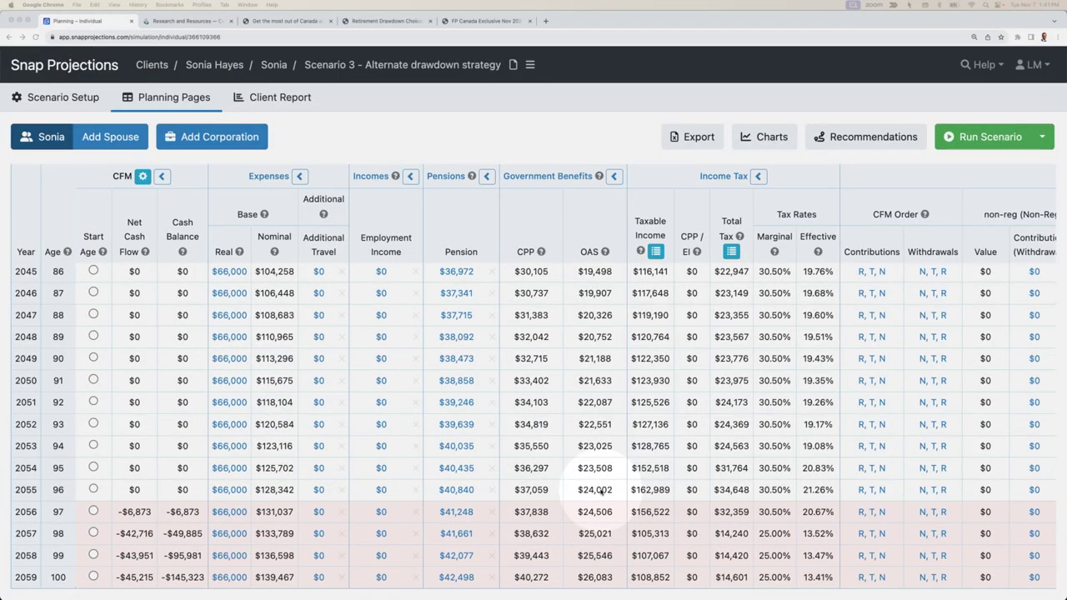
Copy Scenario 3 and rename the copy 'Scenario 4 - Home downsize'
scroll(600, 492, right, 5)
scroll(600, 491, up, 10)
click(532, 65)
click(550, 105)
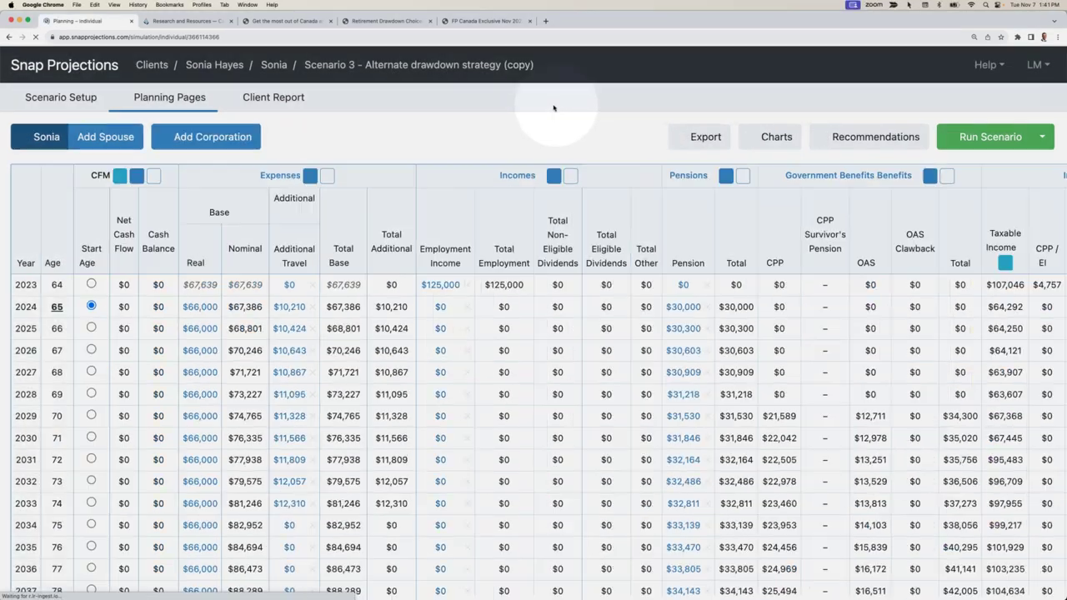
click(422, 65)
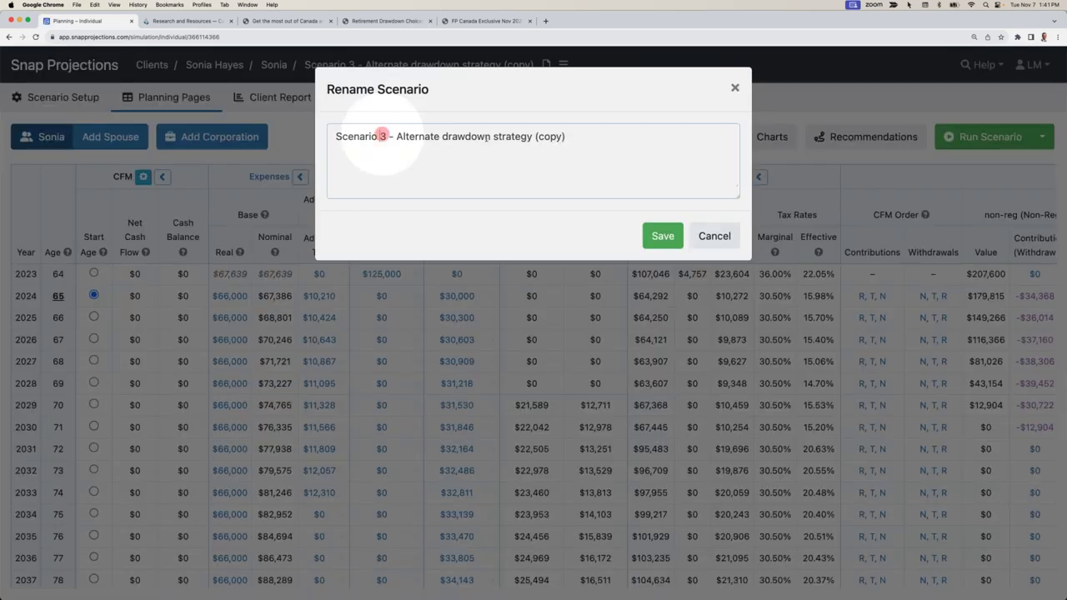
drag(381, 136, 583, 133)
text(4 - Home downsize)
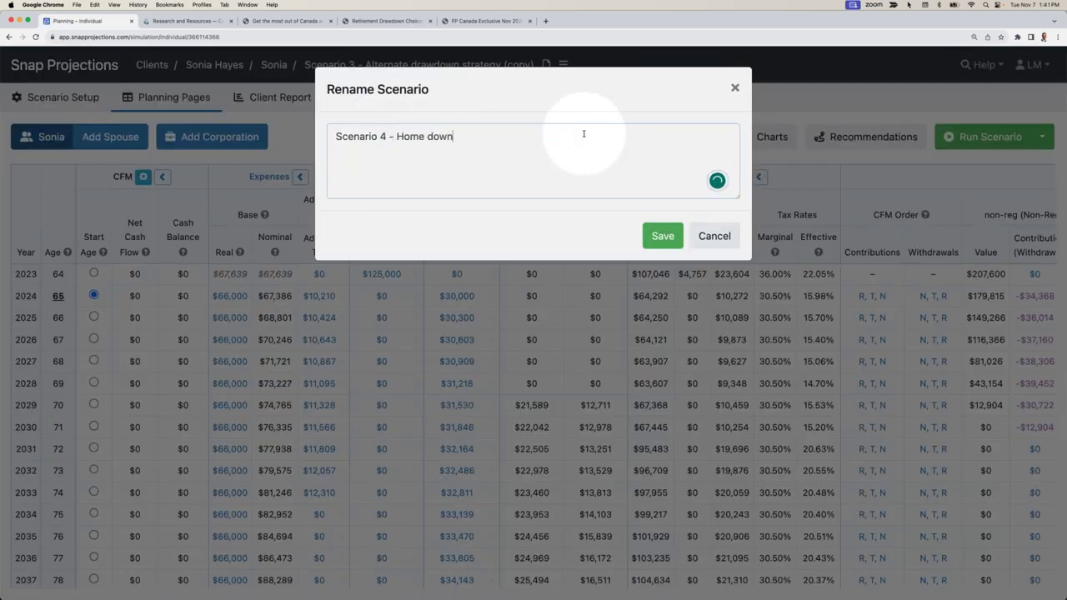
key(Return)
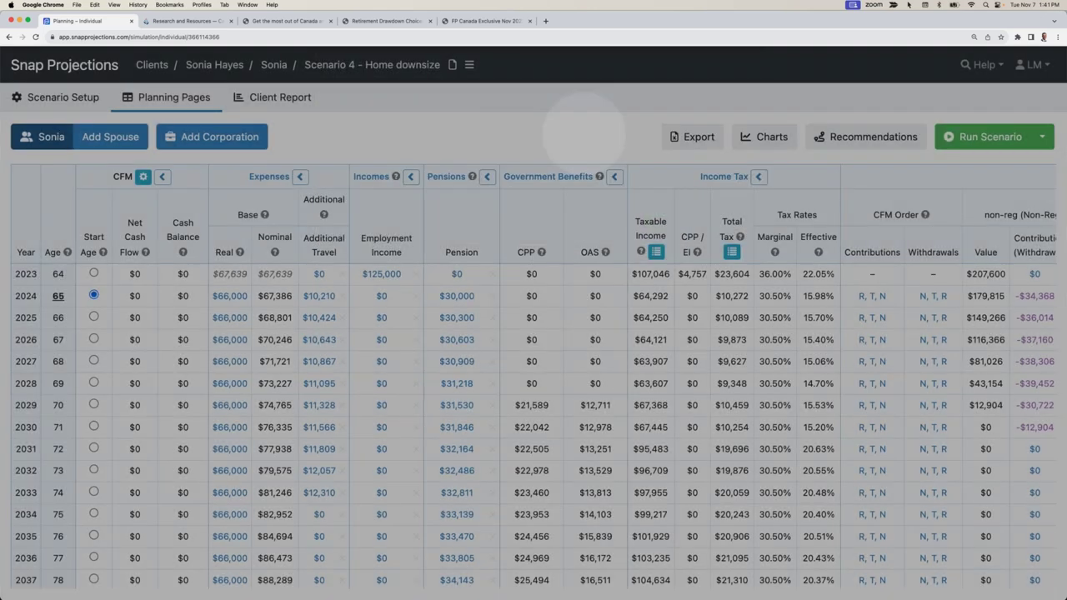
Review the Scenario 4 projection and bring up the scenario setup sections
scroll(542, 304, right, 5)
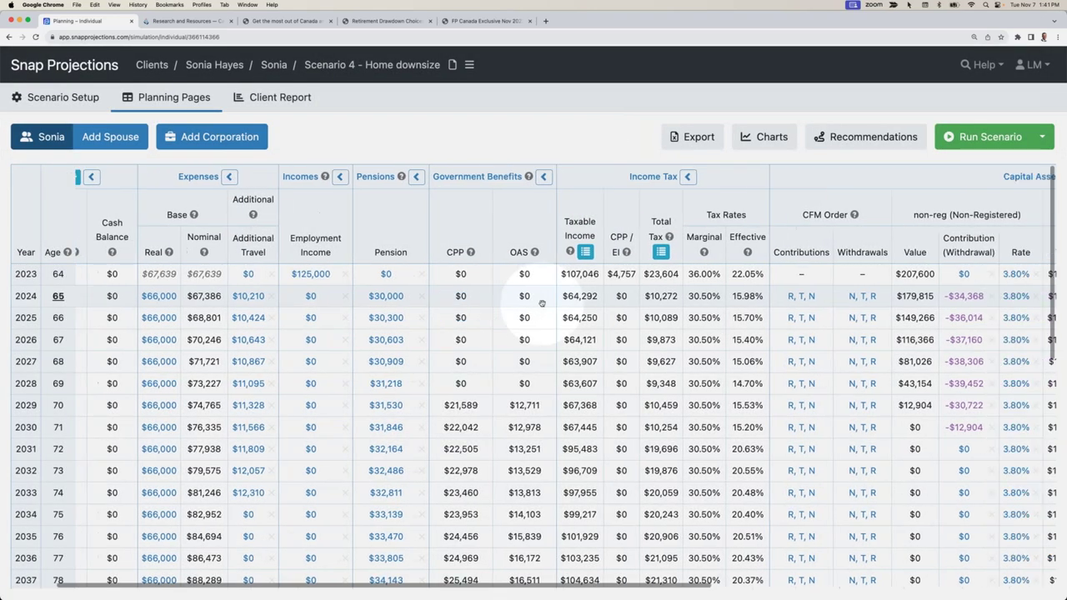
scroll(542, 304, right, 8)
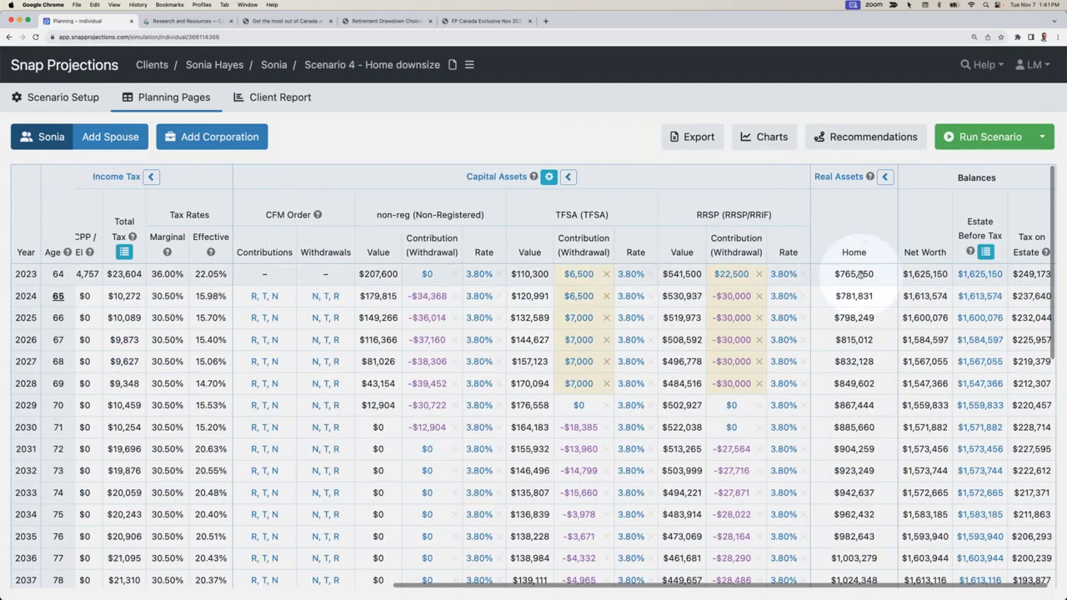
scroll(858, 275, down, 11)
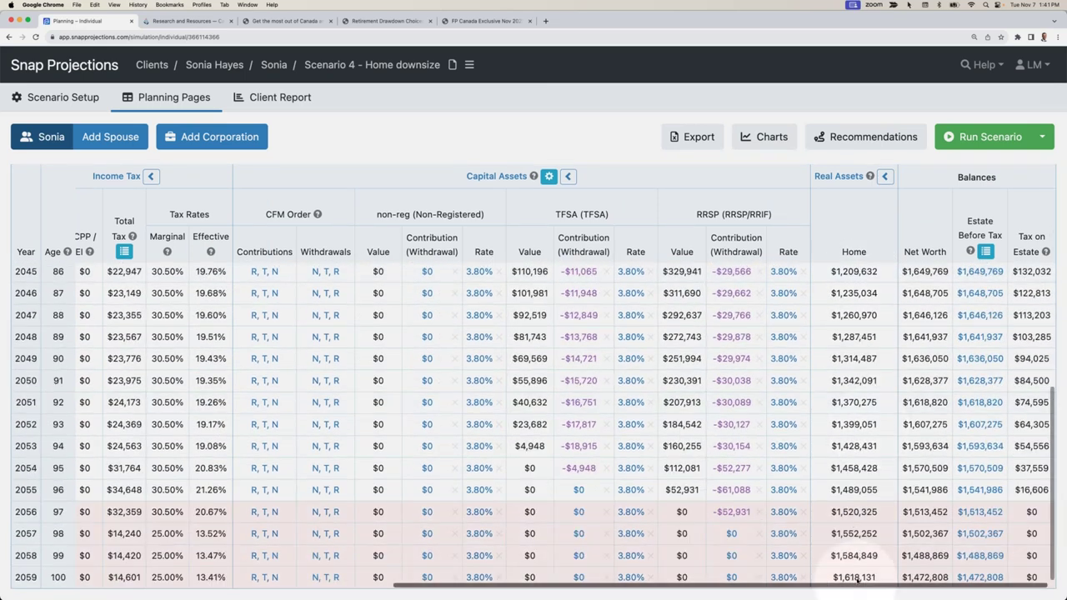
scroll(855, 575, up, 1)
scroll(855, 574, up, 11)
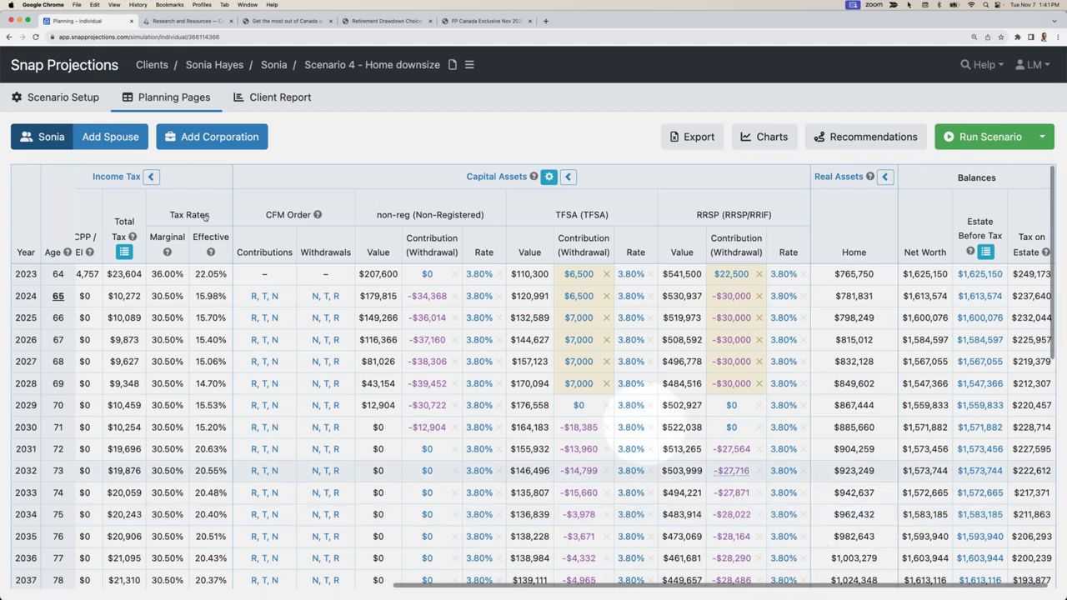
click(40, 104)
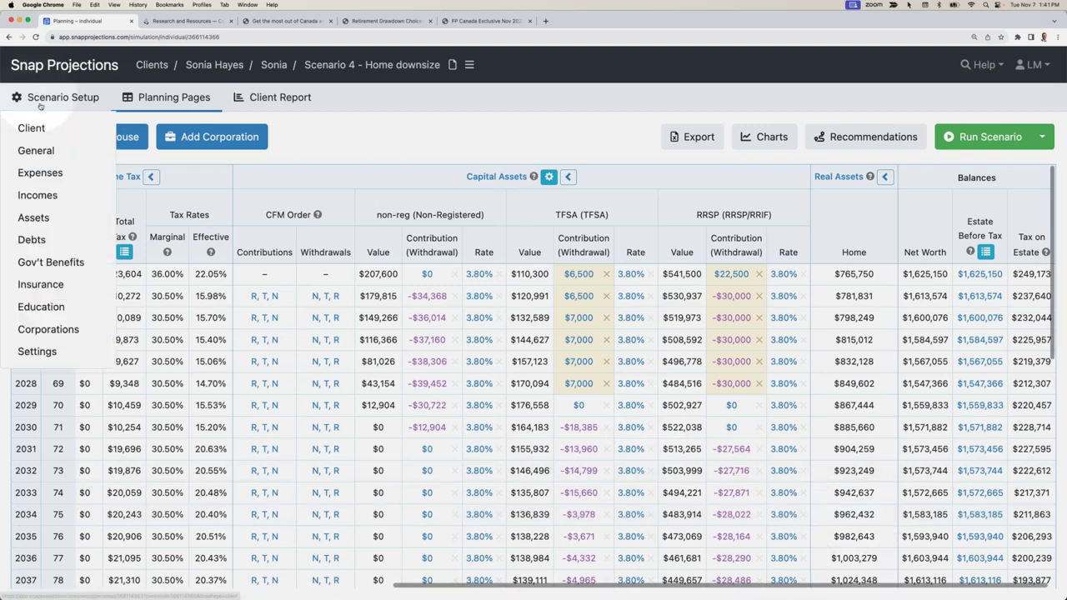
On the Assets page, set the Home's future sale age to 75
click(40, 219)
scroll(375, 359, down, 4)
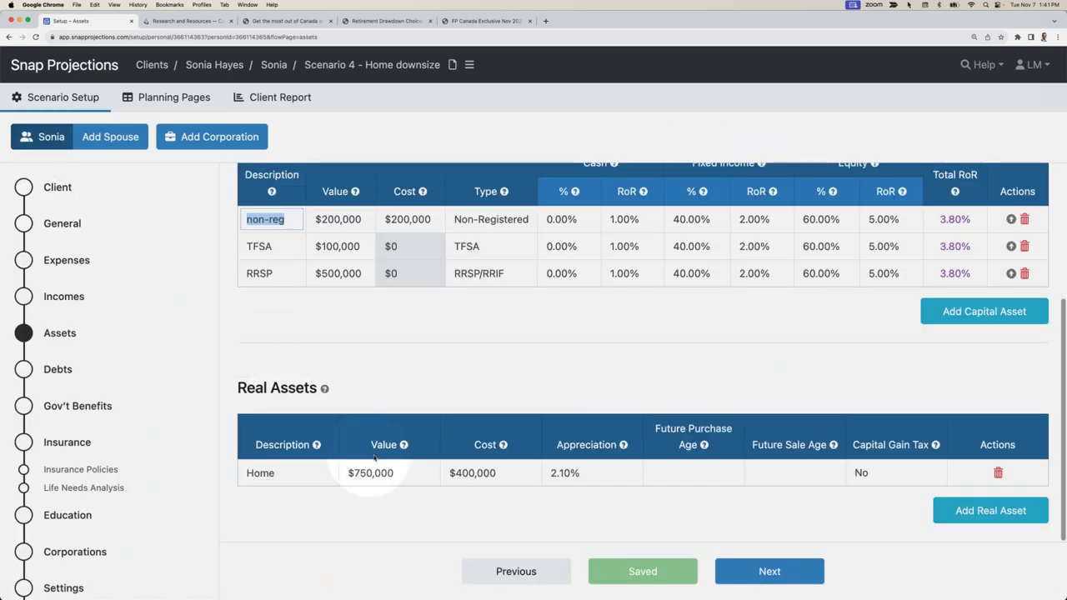
click(778, 475)
text(75)
key(Return)
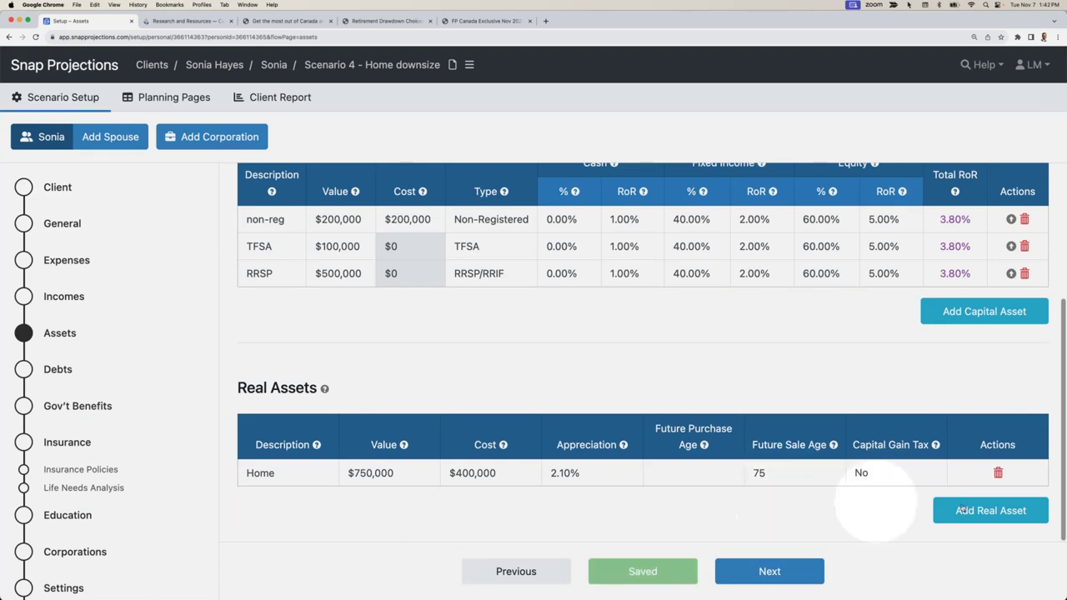
Add a 'New Home' real asset costing 700,000, purchased at age 75, and return to the planning table
click(963, 511)
text(New Home)
key(Tab)
key(Tab)
text(700)
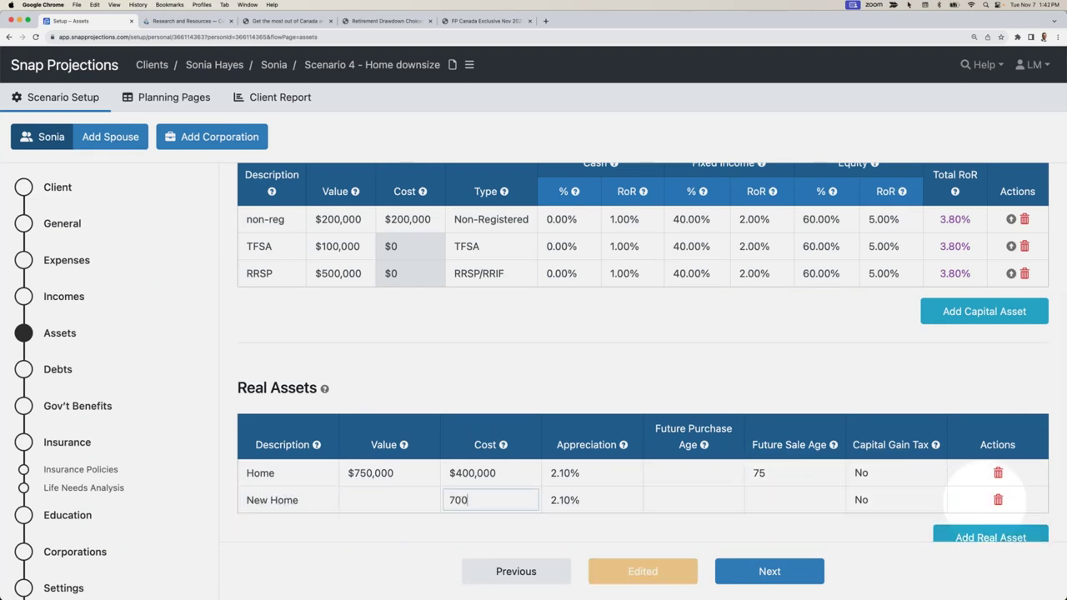
text(,000)
key(Tab)
key(Tab)
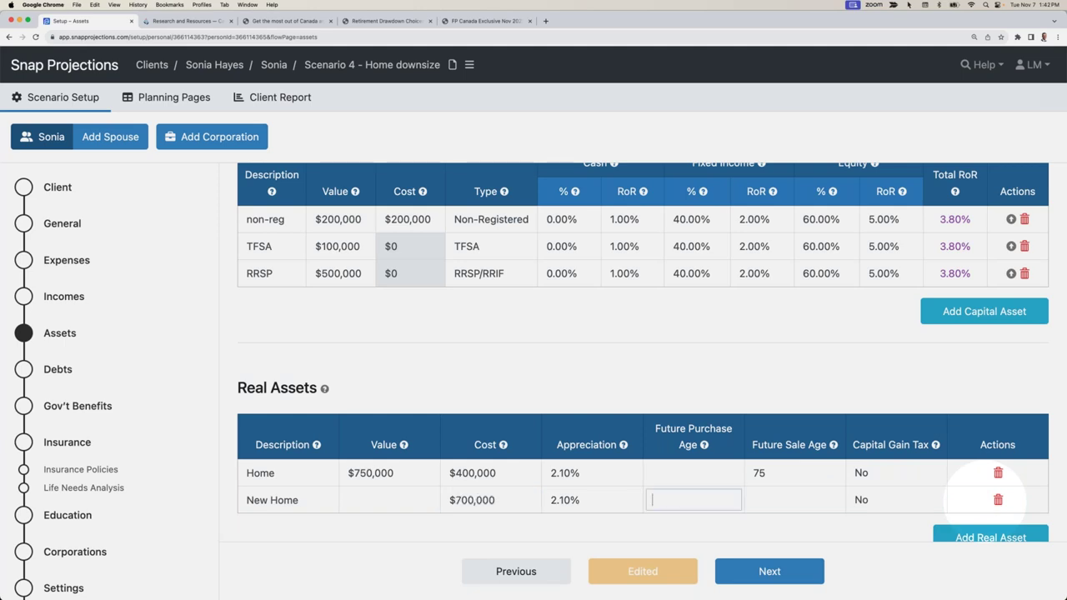
text(75)
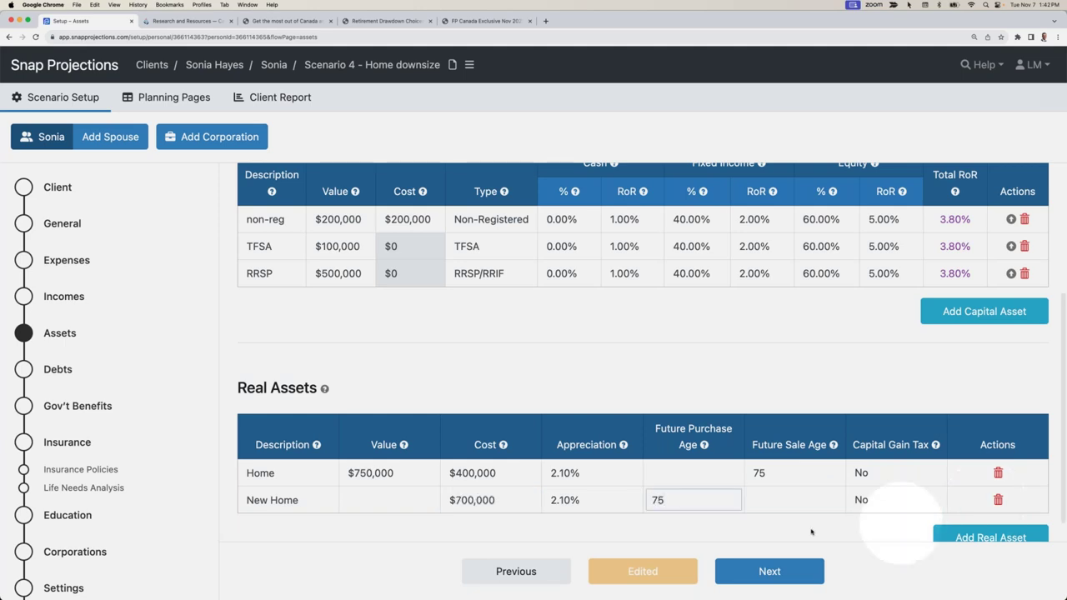
click(784, 531)
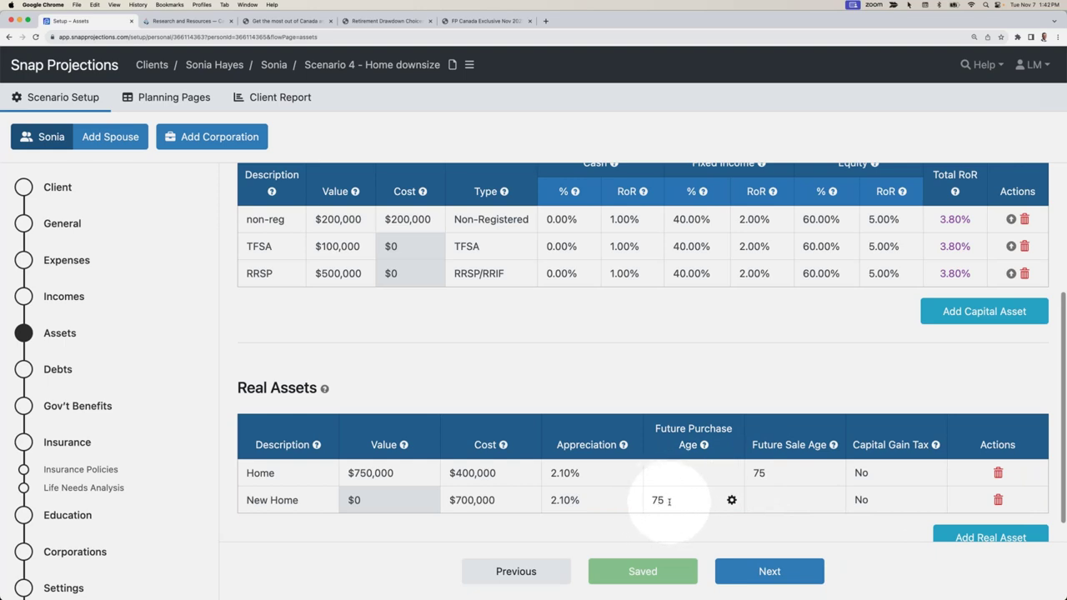
click(190, 98)
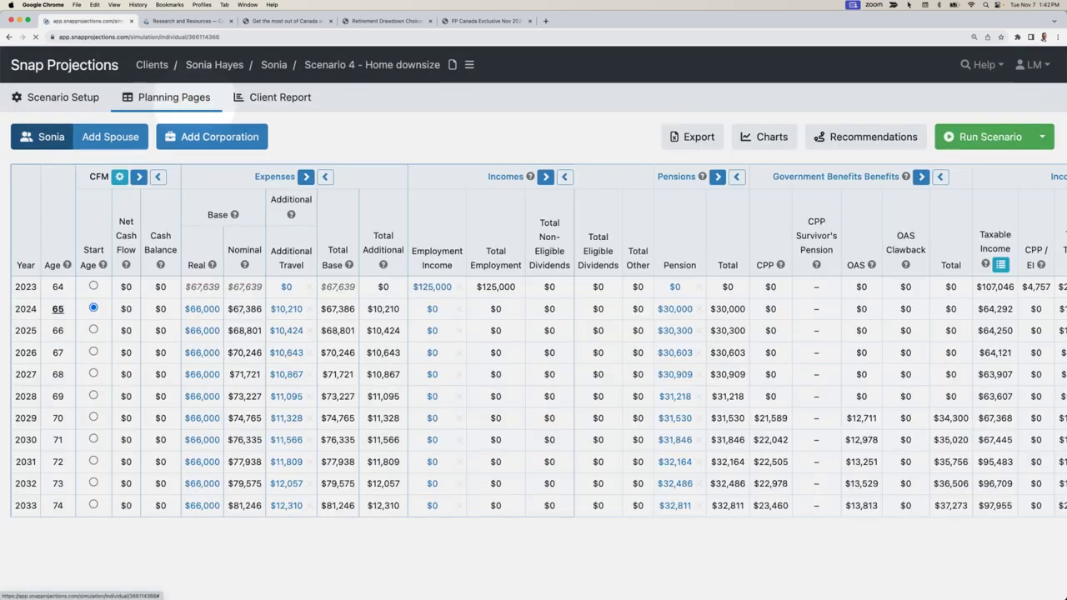
scroll(516, 373, right, 10)
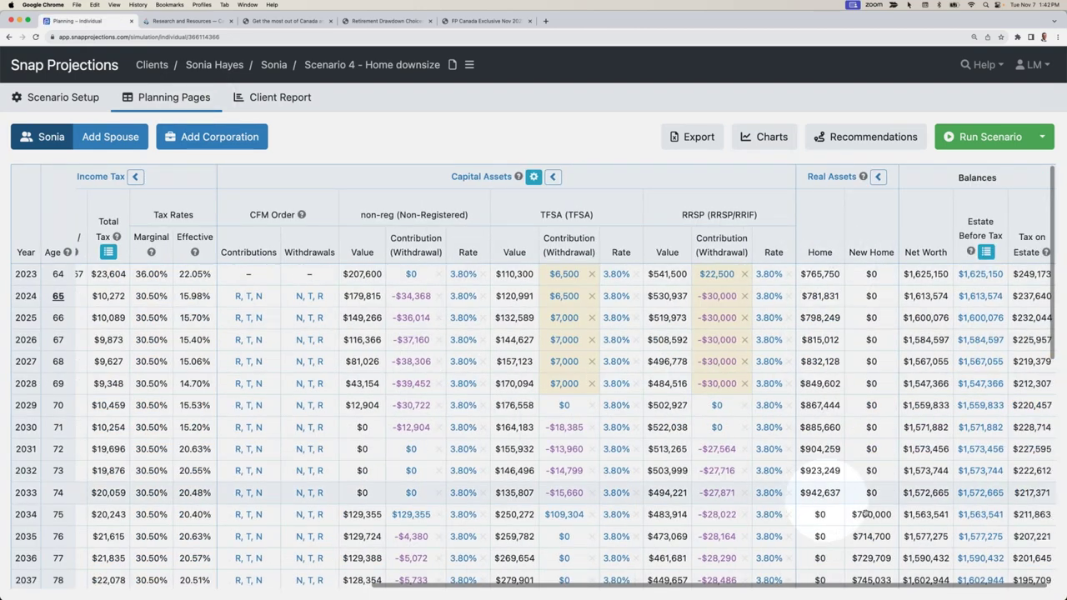
scroll(867, 515, down, 1)
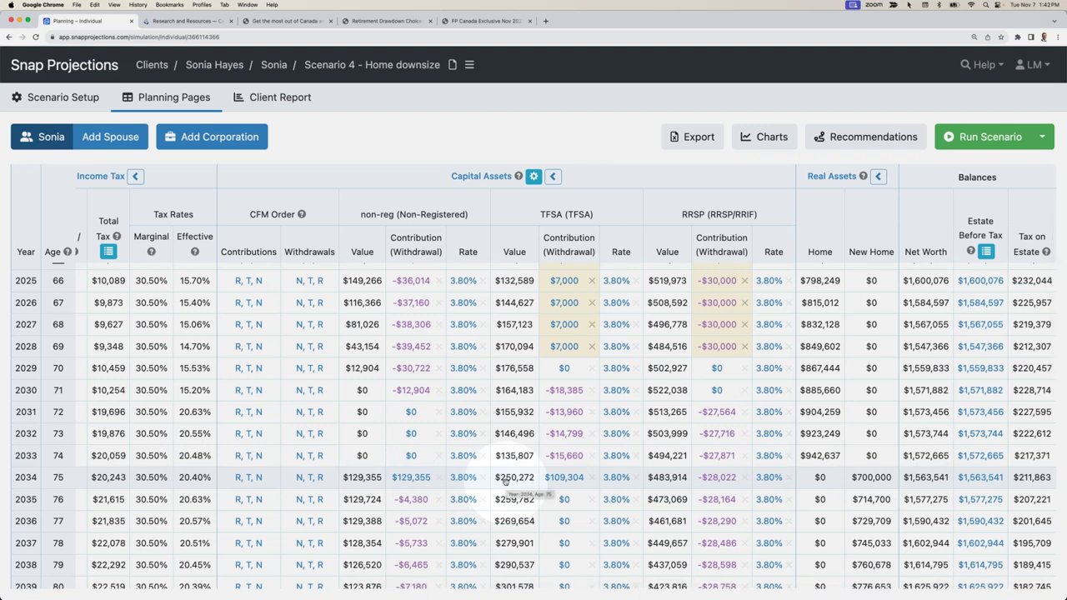
scroll(508, 481, left, 1)
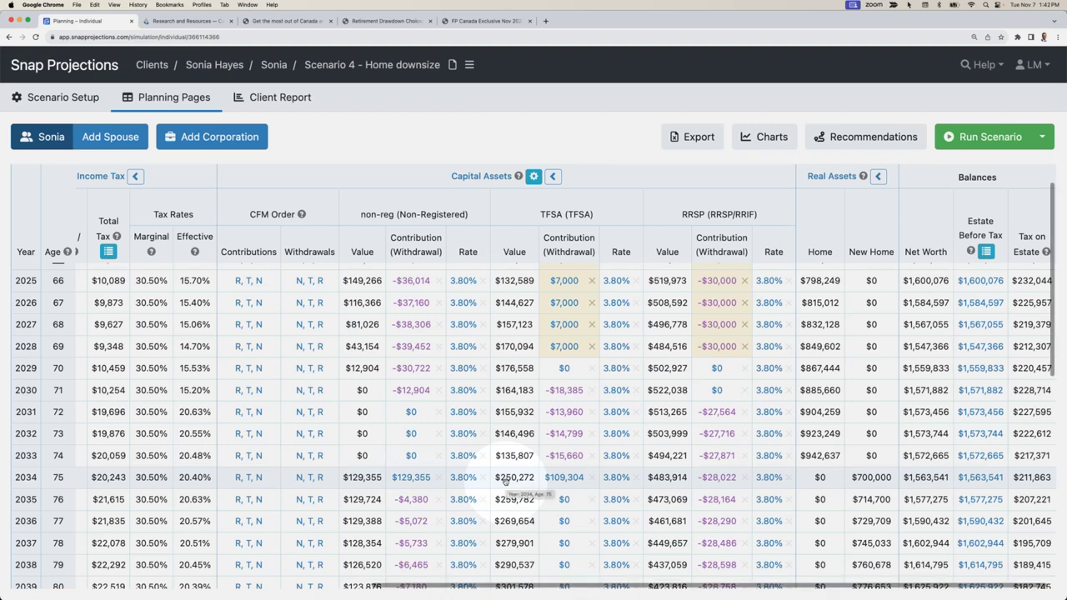
scroll(514, 477, right, 1)
scroll(514, 477, down, 5)
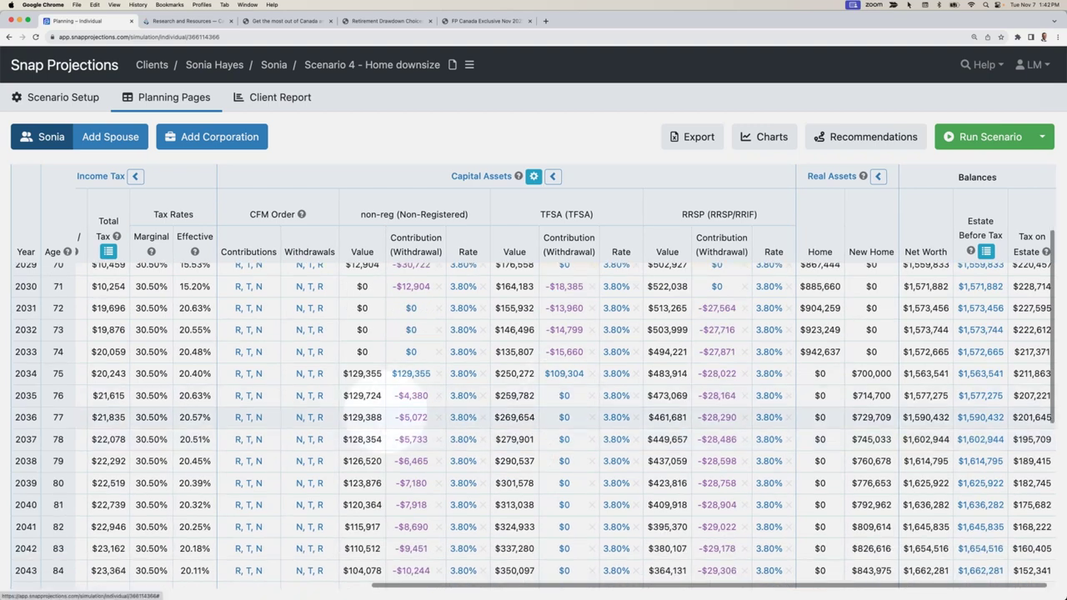
Enter 20000 as the 2035 TFSA contribution and copy it down through age 84
click(566, 397)
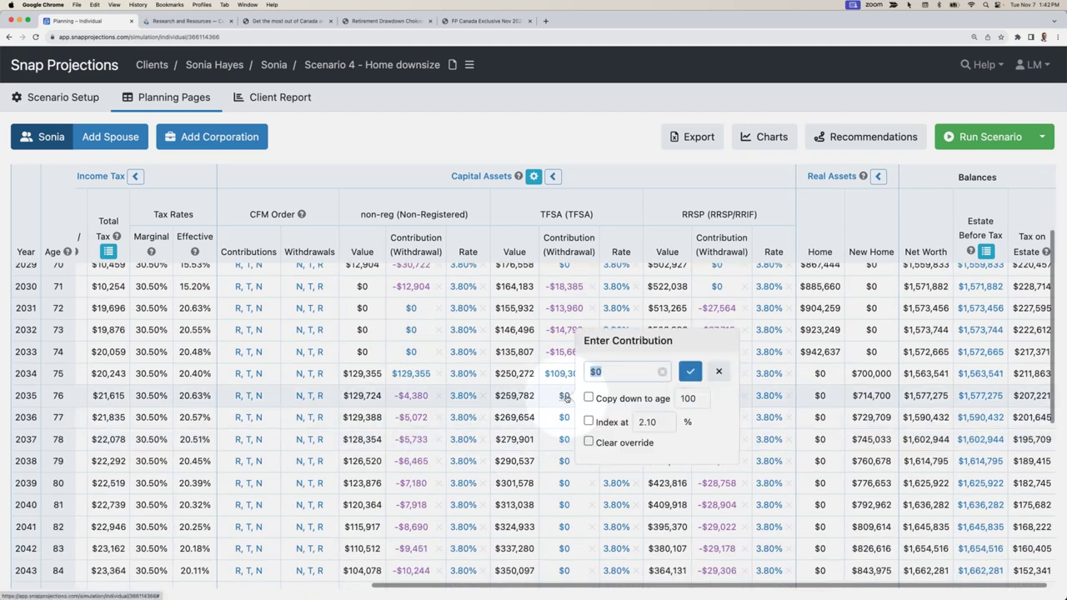
key(BackSpace)
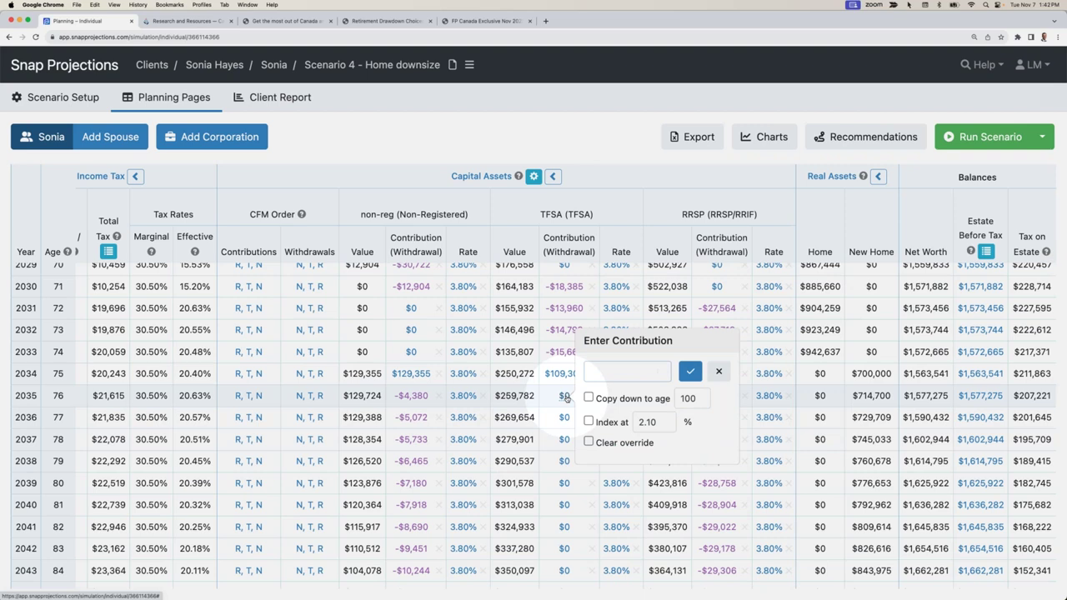
text(20000)
click(588, 398)
click(688, 398)
text(84)
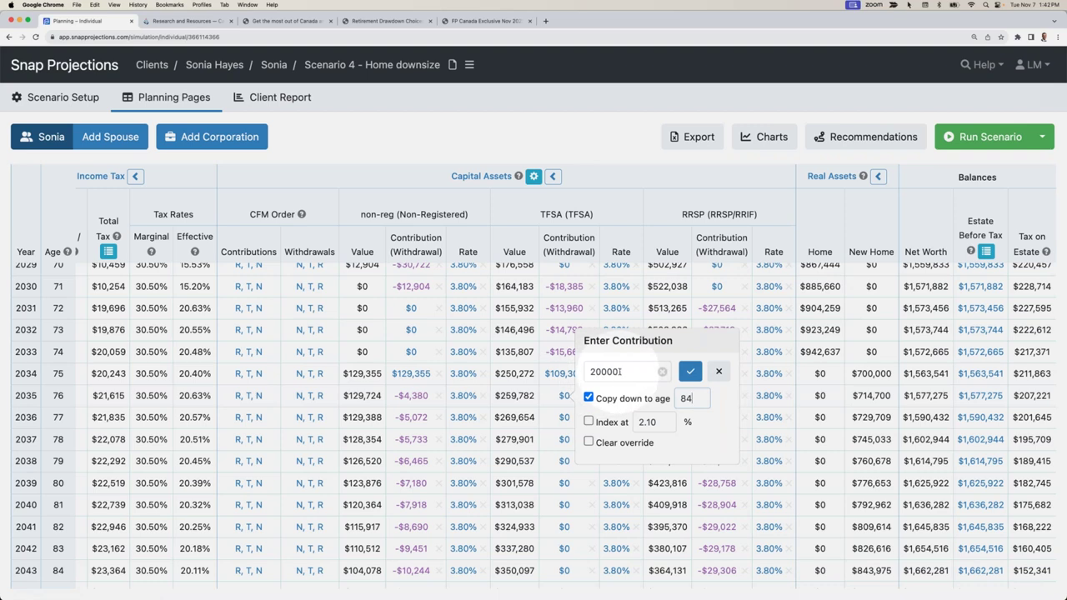
double_click(618, 372)
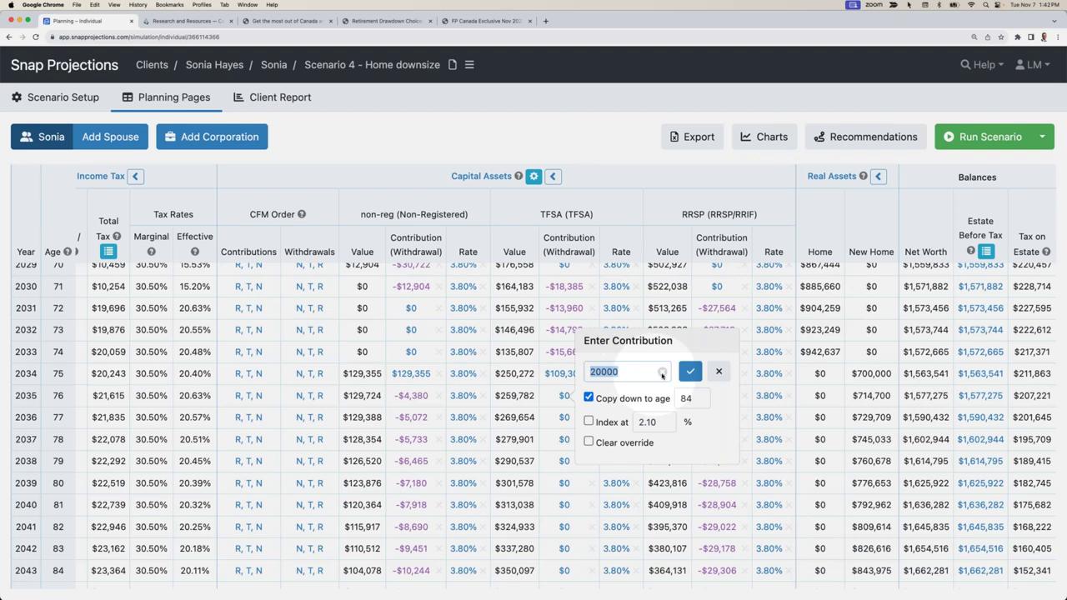
click(689, 372)
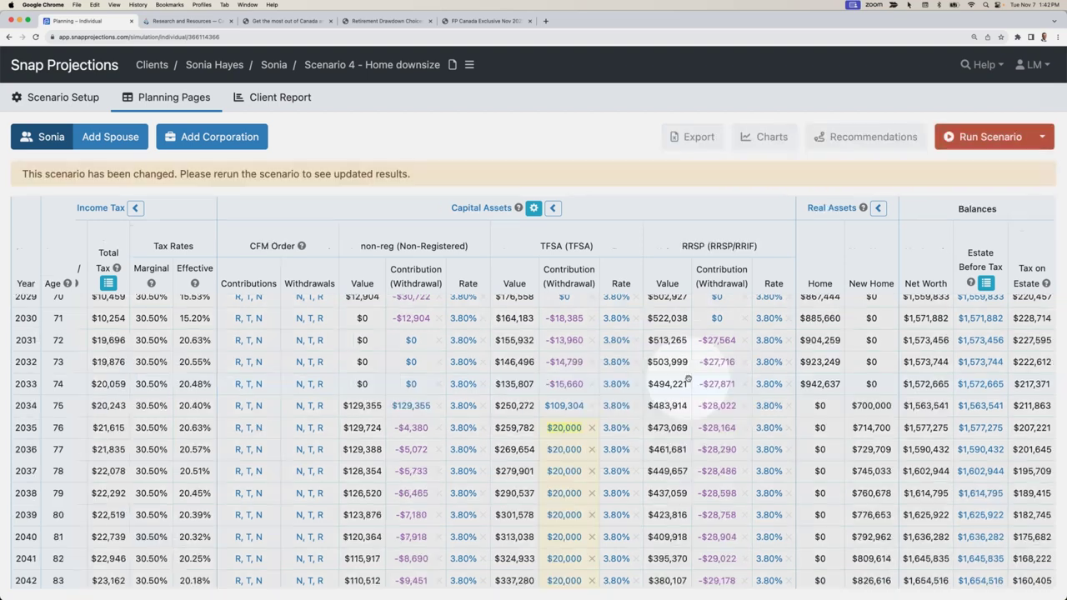
scroll(633, 392, down, 3)
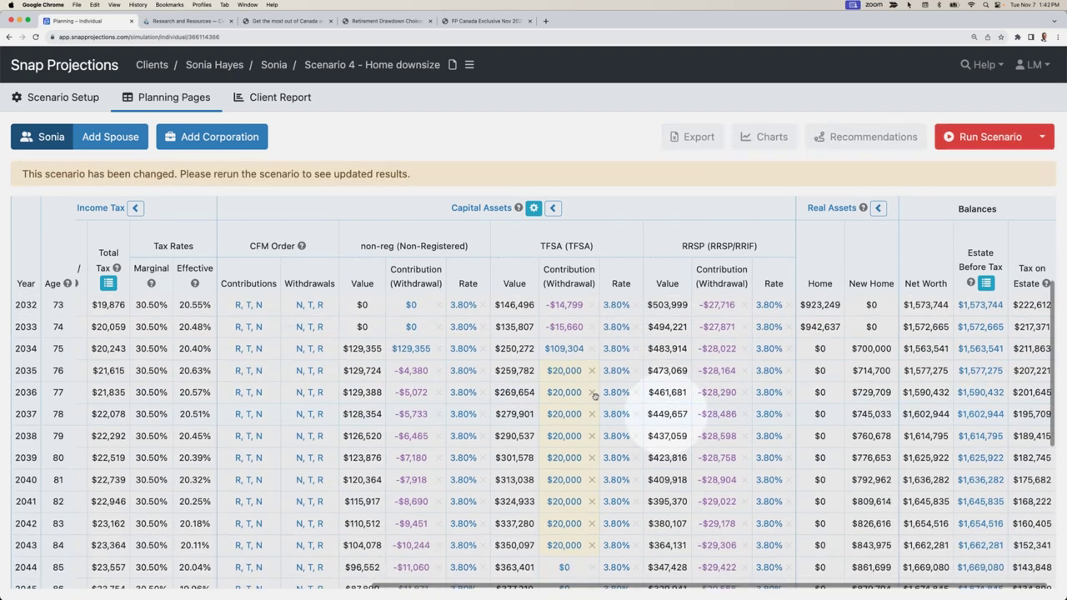
Rerun Scenario 4 with the new TFSA contributions and scroll through the results
click(971, 139)
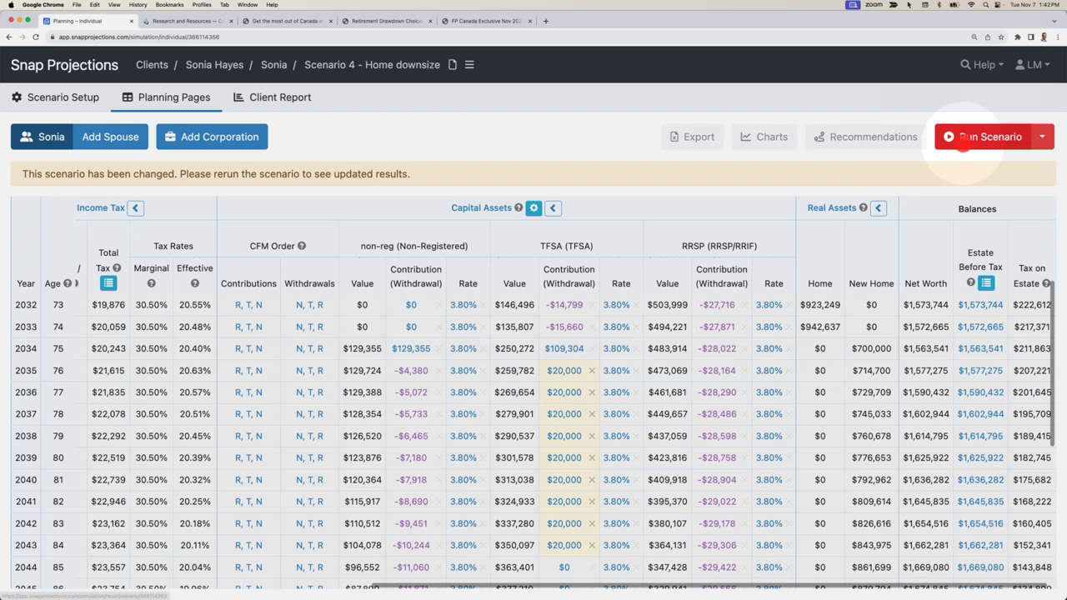
scroll(800, 315, right, 5)
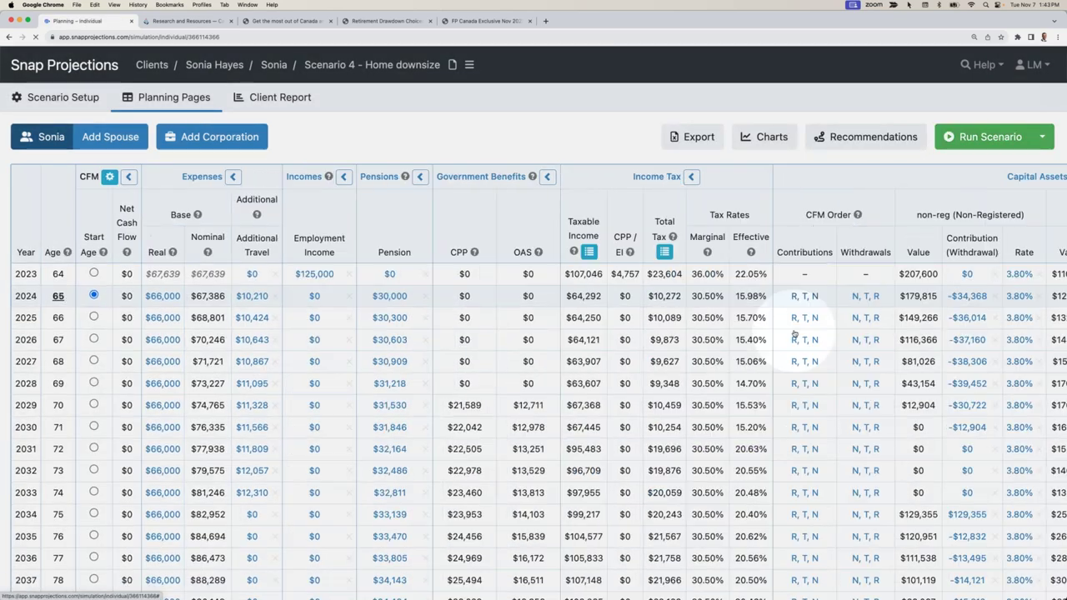
scroll(800, 316, down, 5)
scroll(809, 330, right, 3)
scroll(802, 321, right, 3)
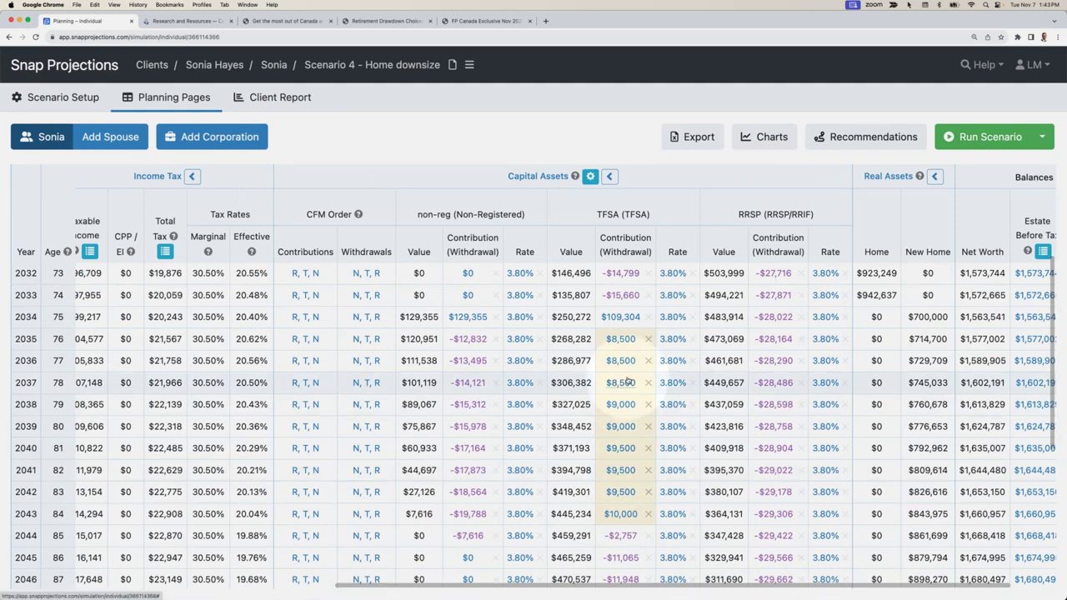
mouse_move(627, 382)
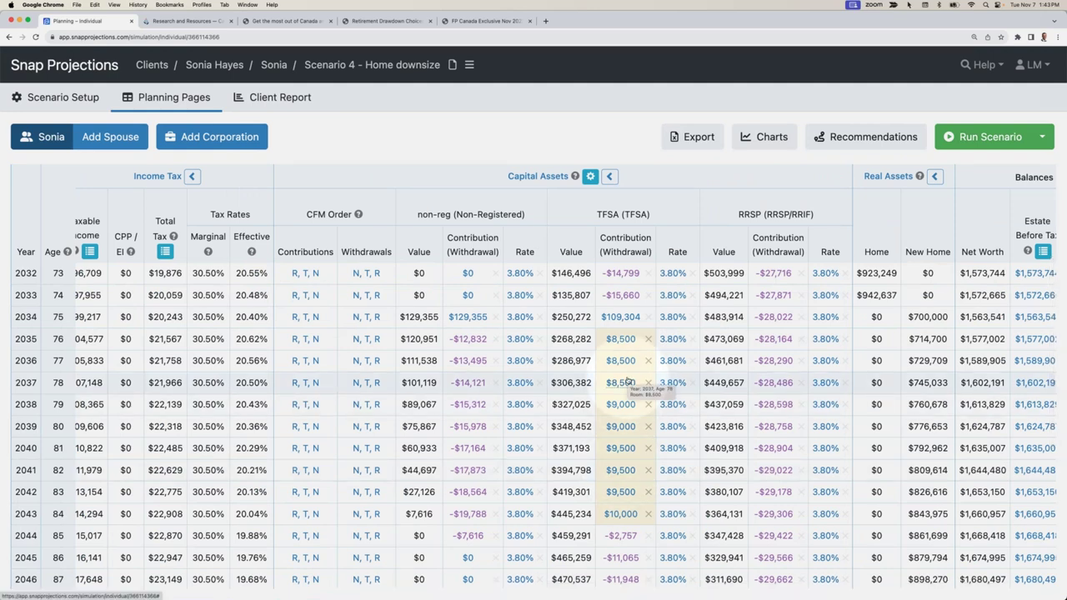
scroll(617, 430, down, 7)
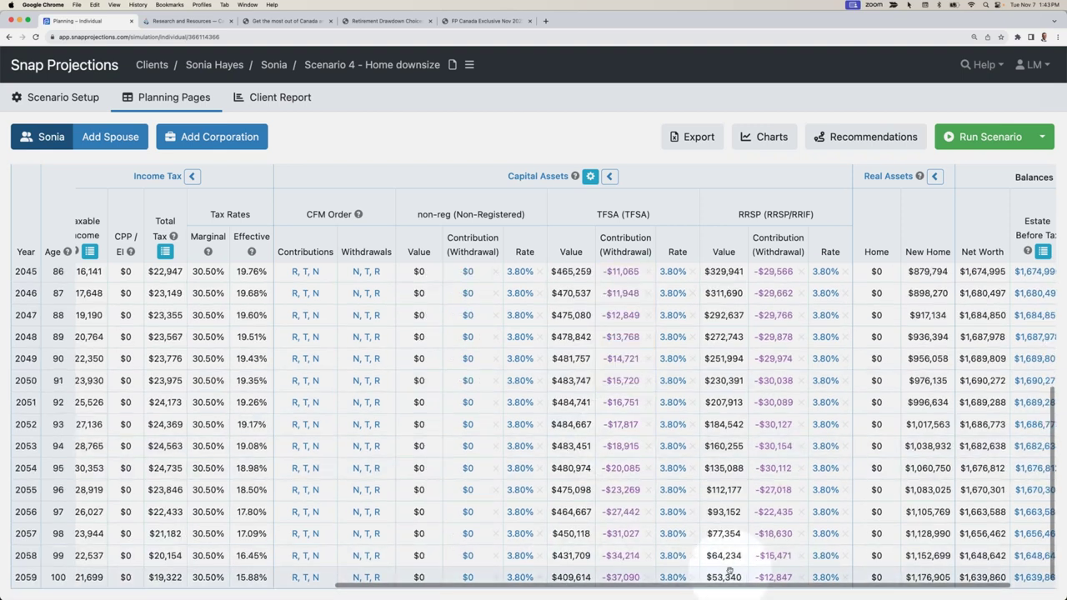
mouse_move(729, 572)
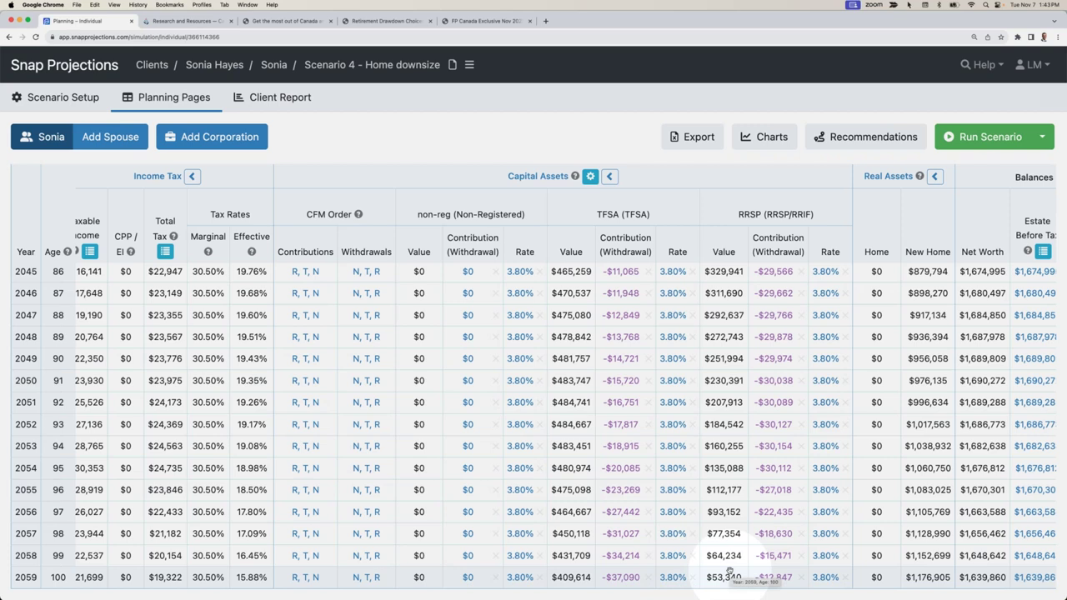
scroll(729, 572, left, 10)
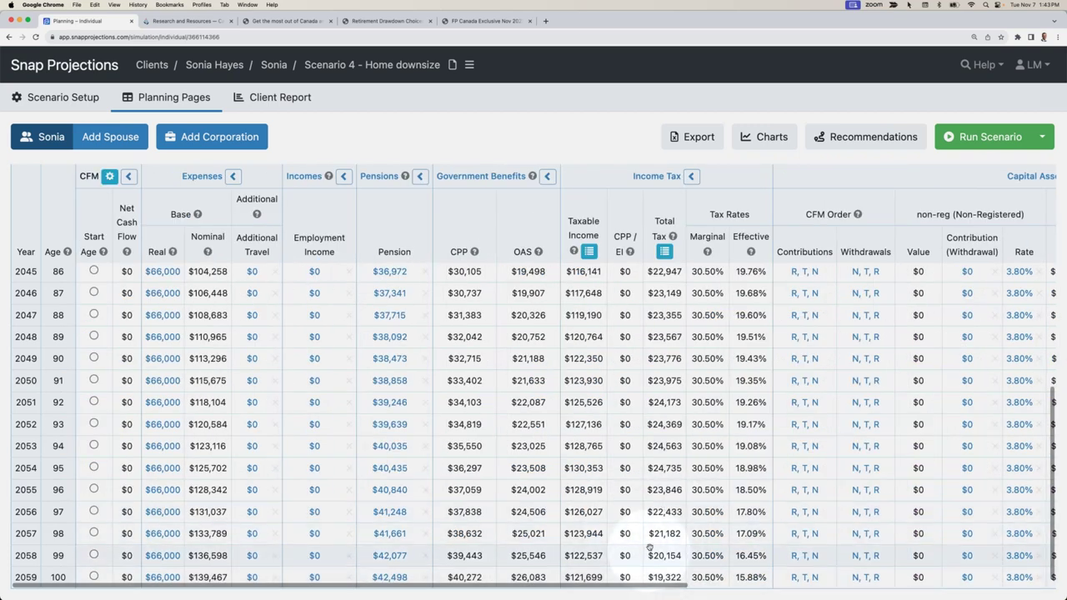
scroll(647, 533, up, 10)
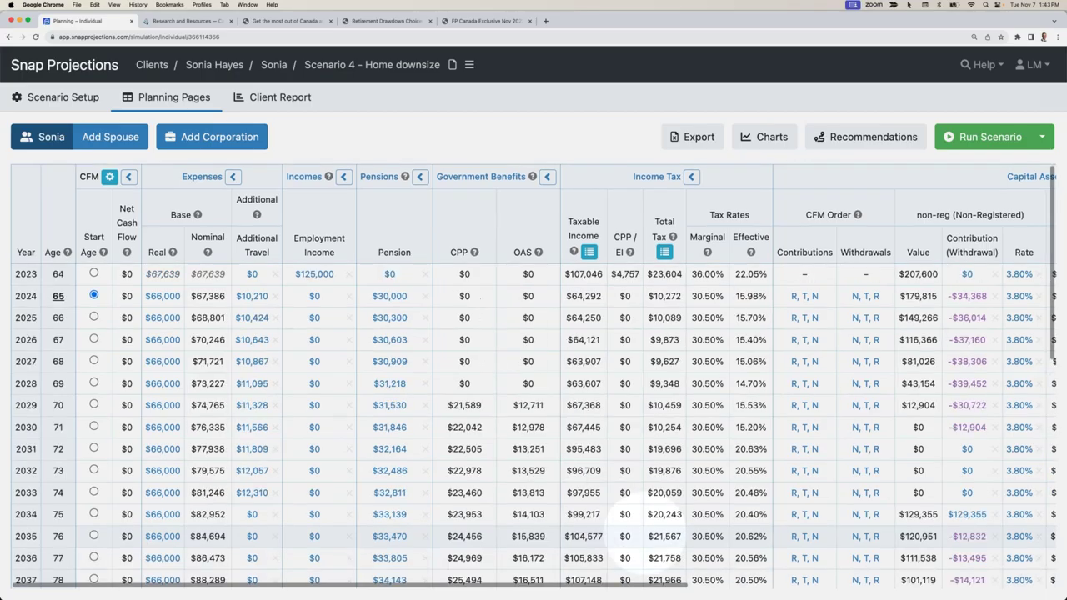
Check the key considerations slide, then duplicate Scenario 4 - Home downsize and start renaming it
key(super+Tab)
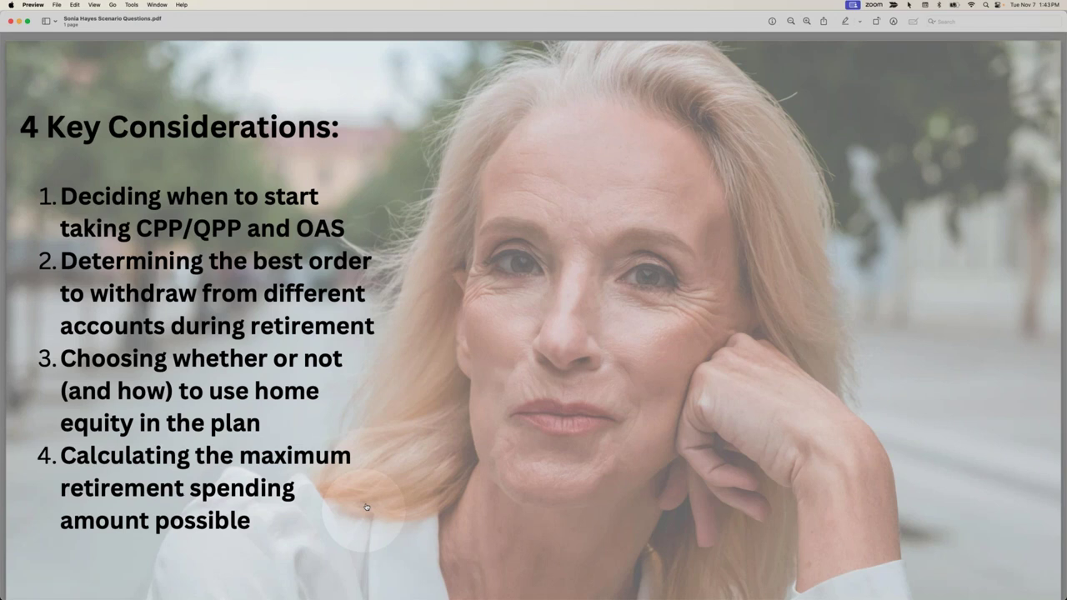
key(super+Tab)
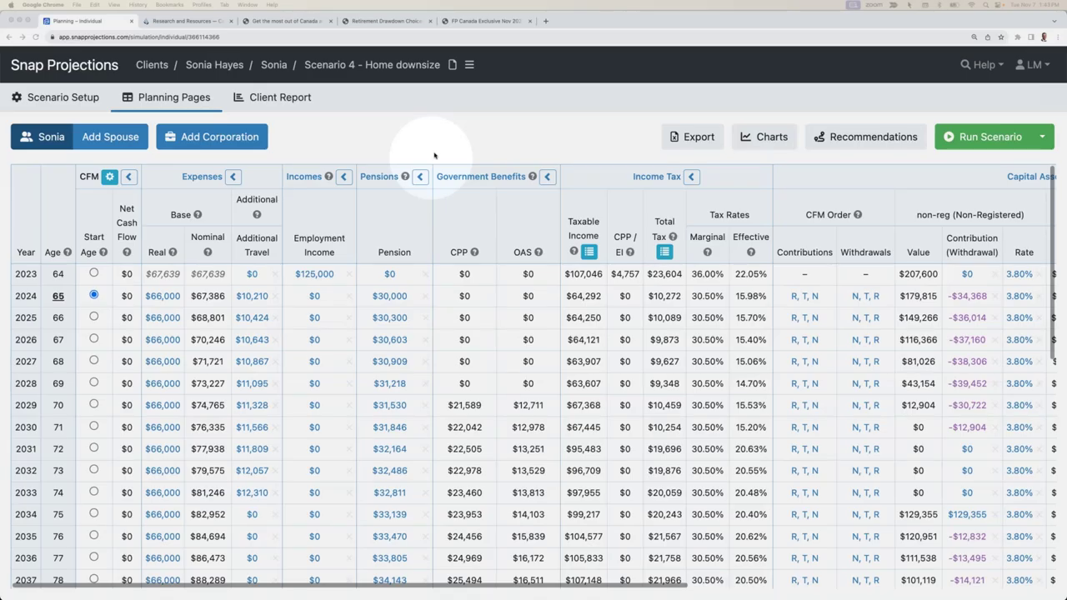
click(450, 110)
click(465, 124)
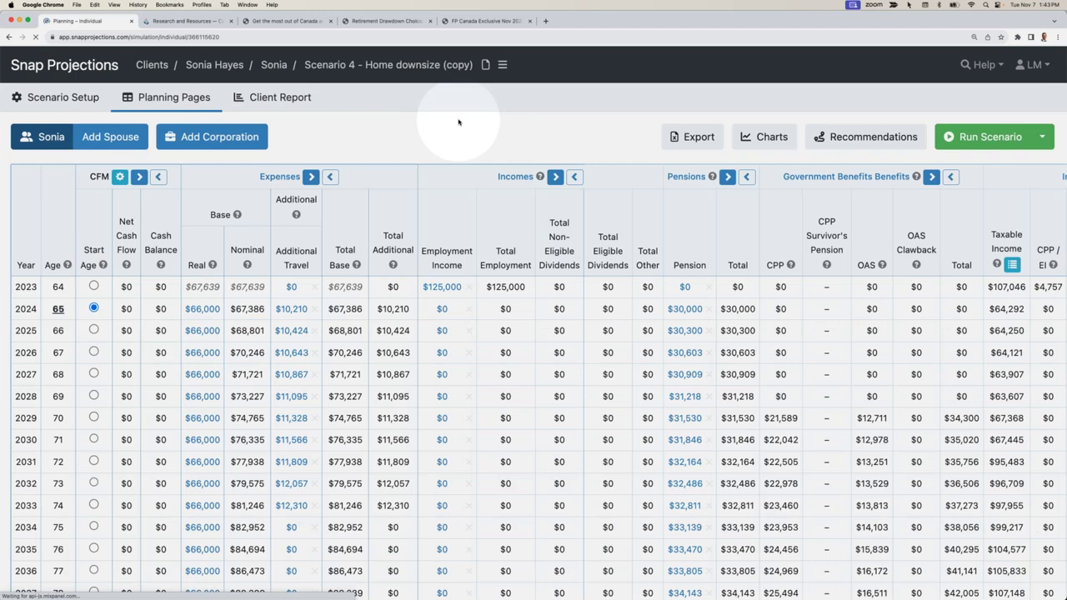
click(425, 66)
Replace the copy's name with 'Scenario 5 - Maximum Spending'
drag(389, 136, 500, 136)
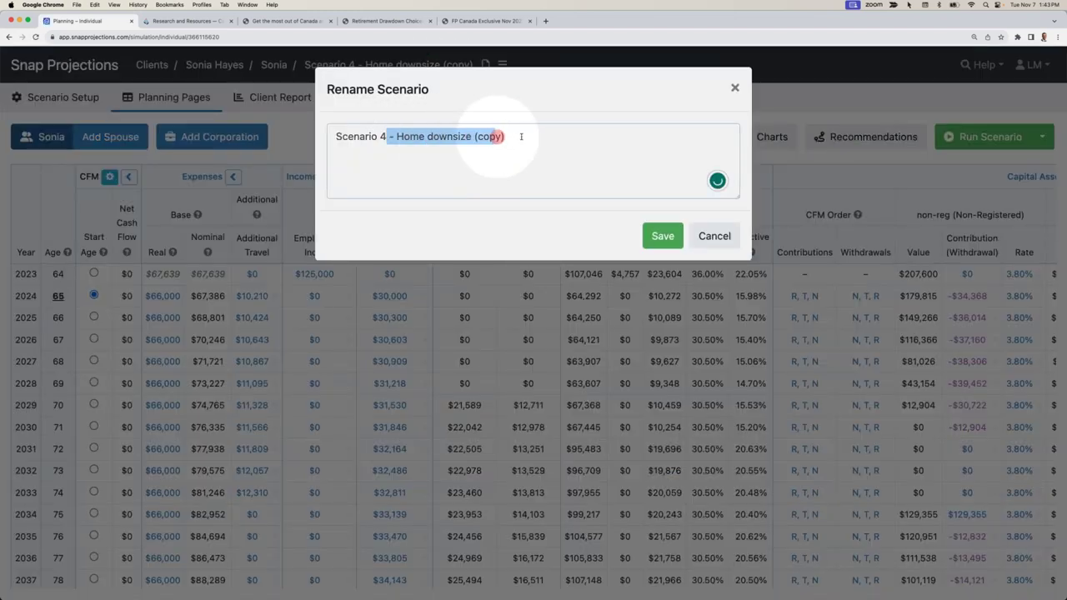
key(BackSpace)
key(BackSpace)
key(BackSpace)
text(5 -)
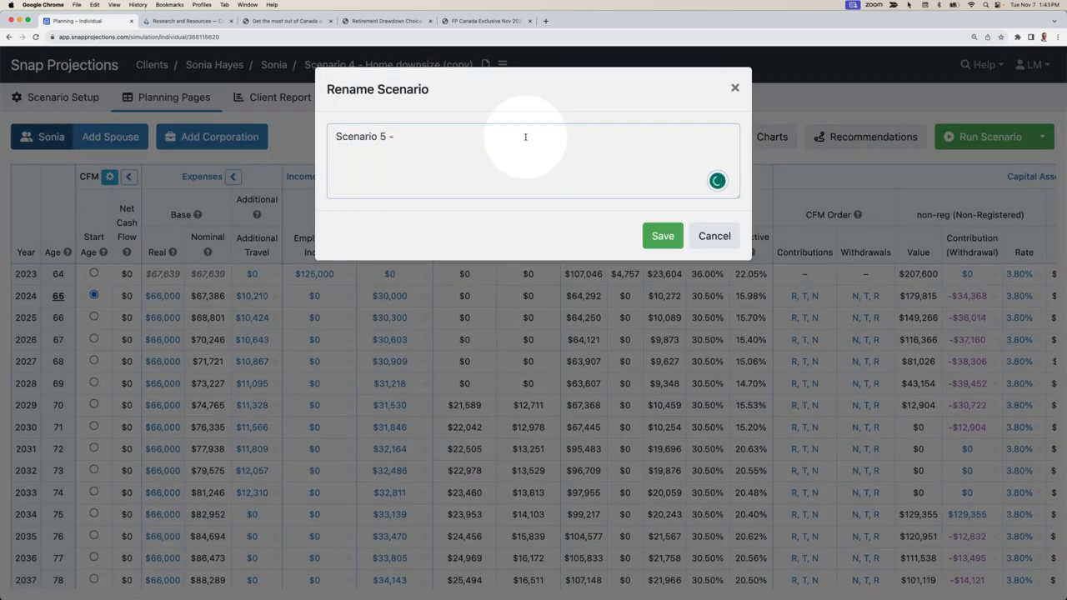
text( Maximum Spending)
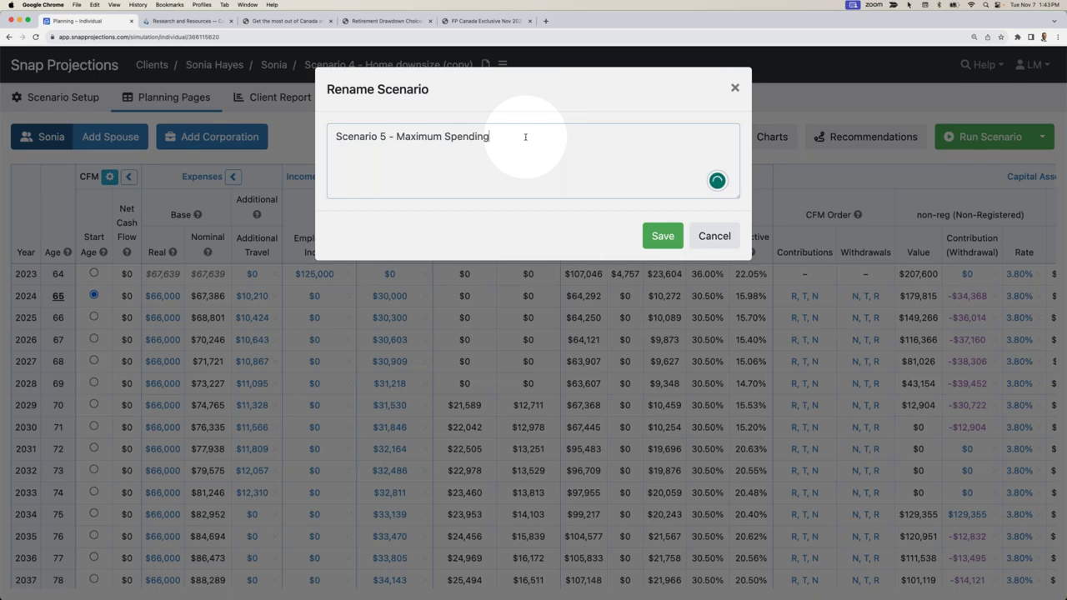
key(Return)
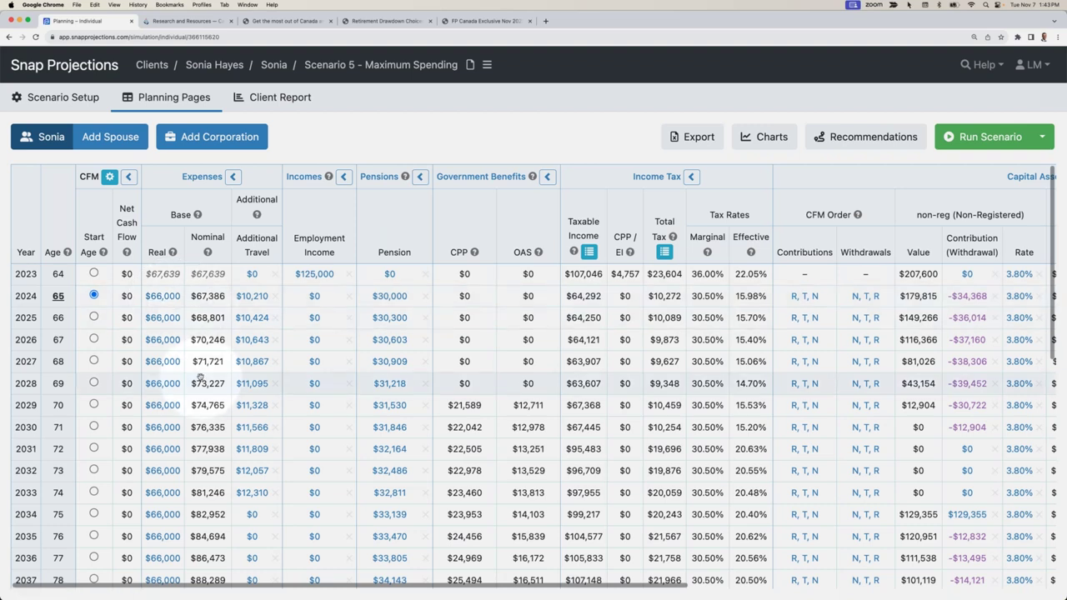
Calculate Sustainable Spending in Recommendations and apply the $70,220 yearly spending, rerunning the plan
click(859, 140)
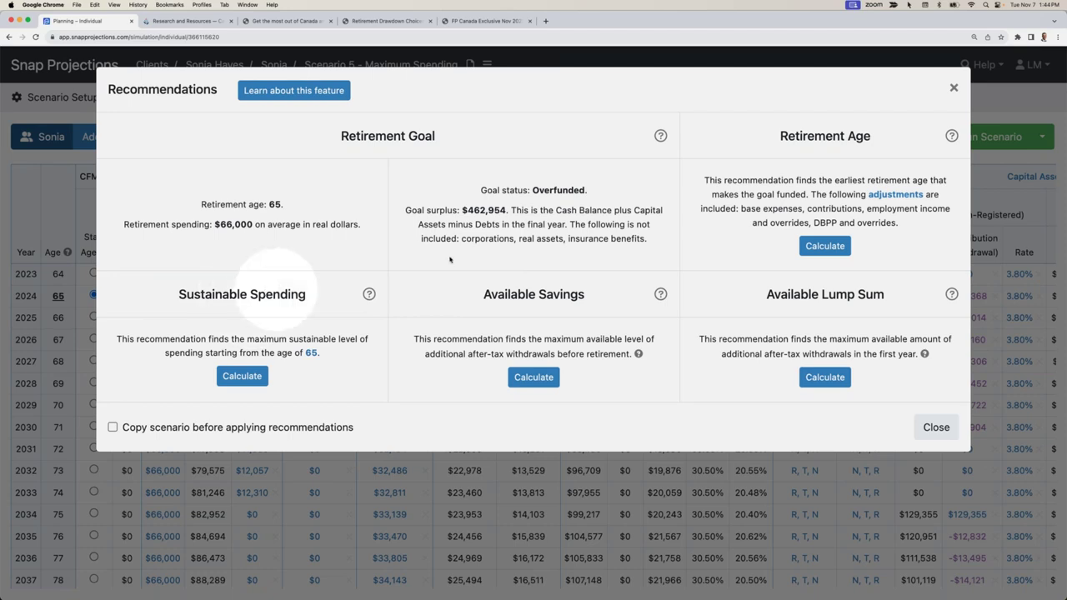
click(470, 210)
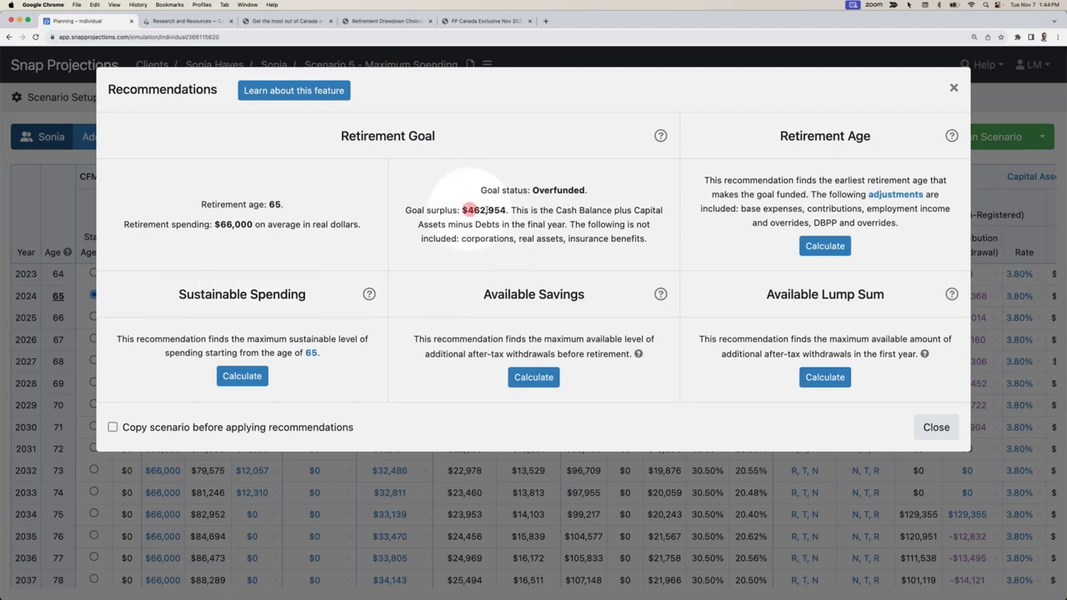
drag(488, 211, 504, 212)
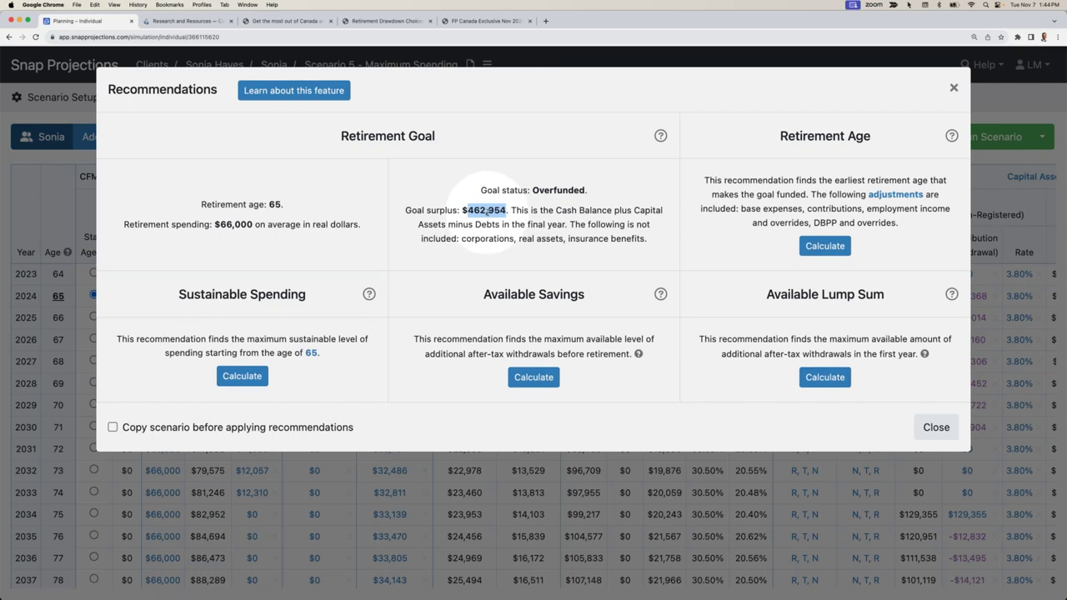
click(243, 377)
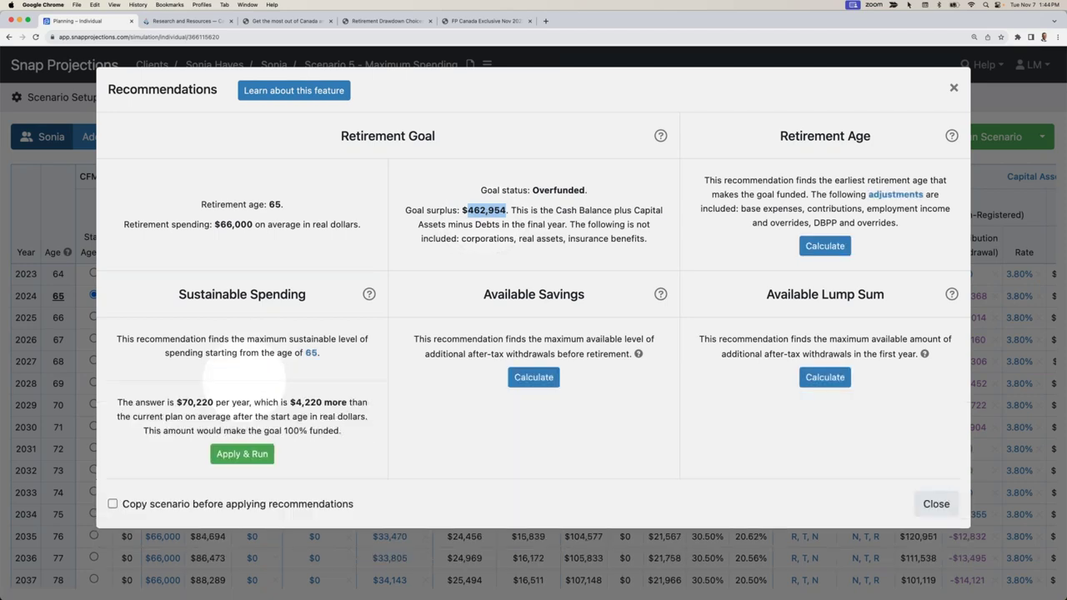
drag(182, 401, 214, 402)
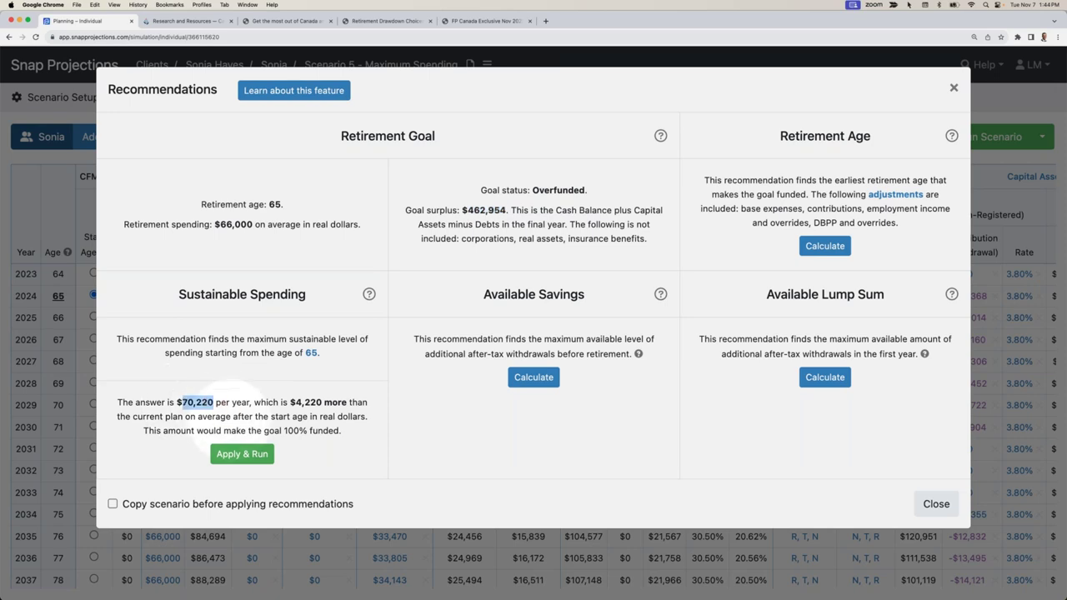
click(238, 455)
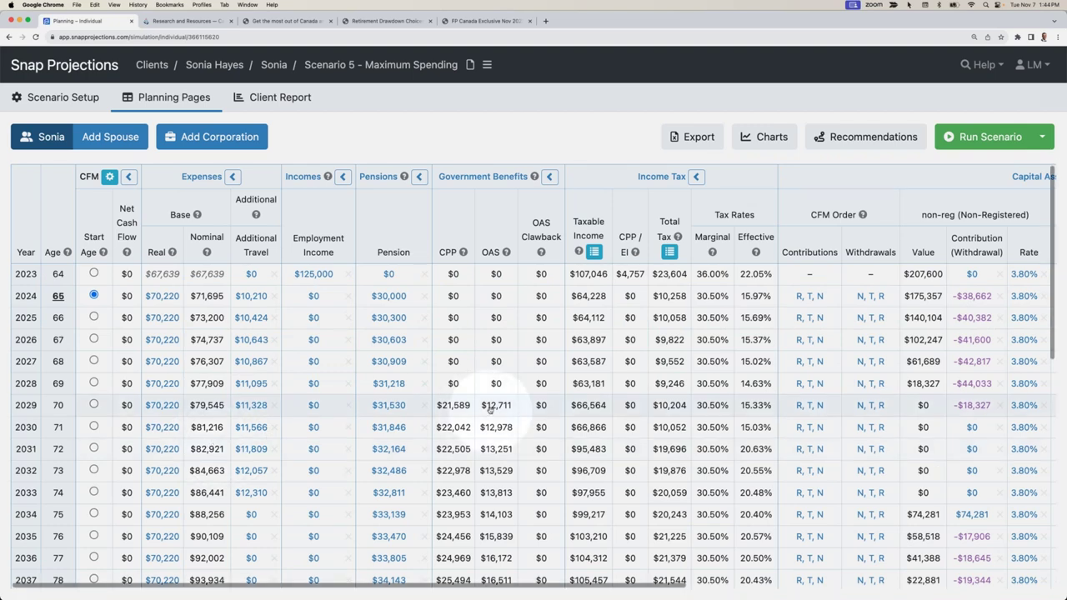
Glance at the scenario questions slide, then return to the planning table
scroll(491, 408, right, 10)
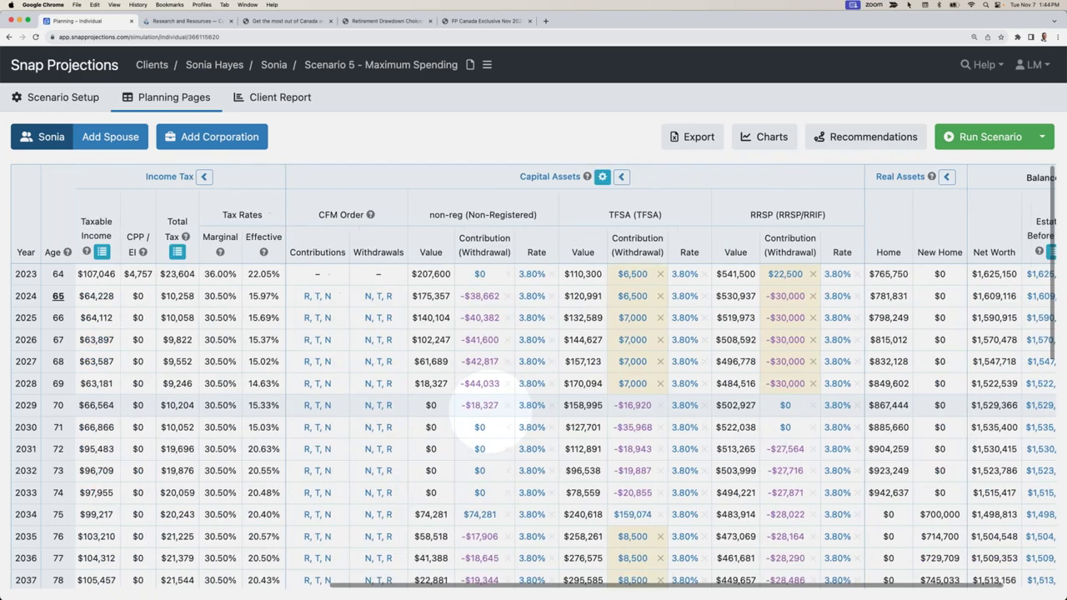
key(super+Tab)
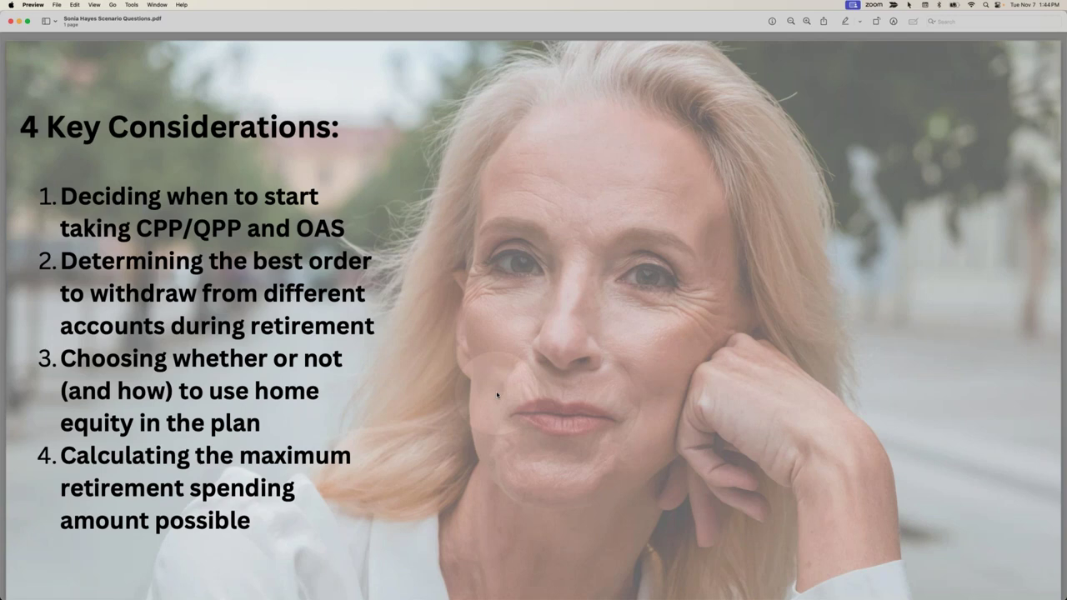
key(super+Tab)
Scroll the planning table back to its start and open the Client Report editor at the Cover Page
scroll(387, 355, left, 1)
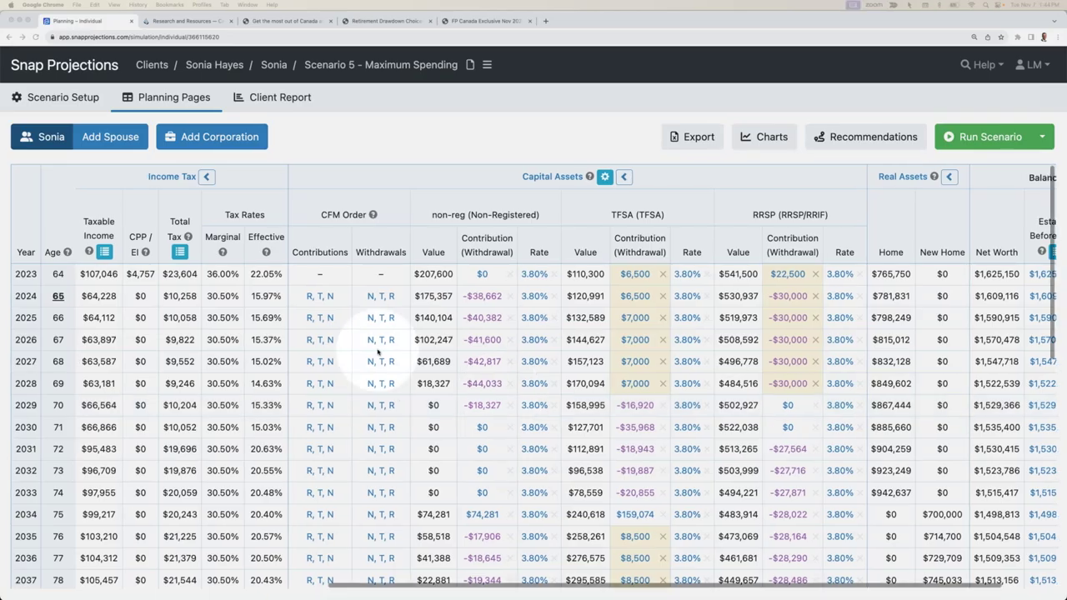
scroll(379, 354, left, 5)
scroll(379, 353, left, 3)
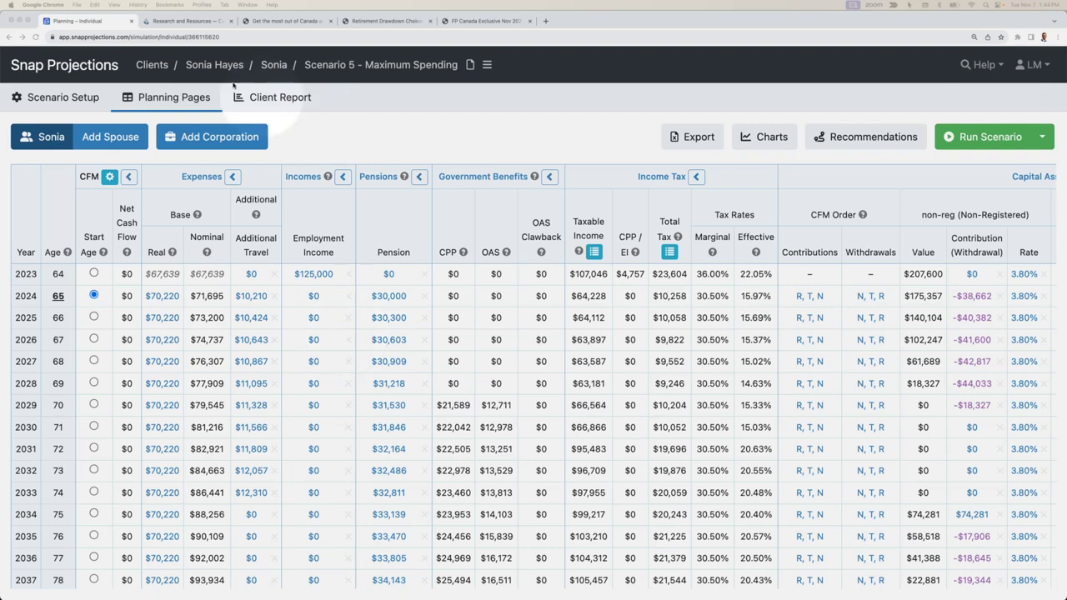
click(328, 145)
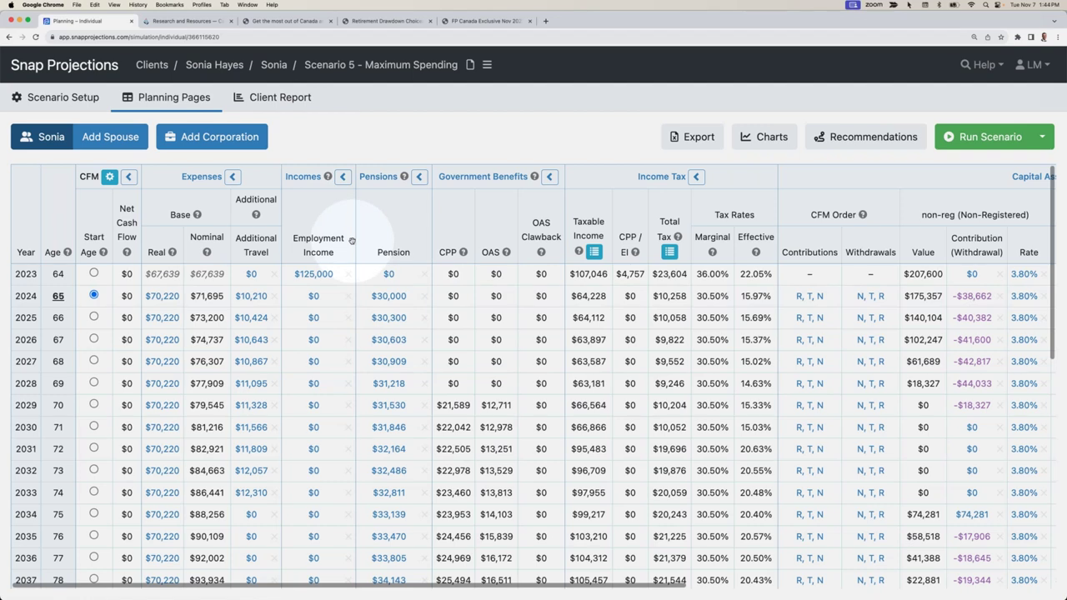
click(280, 101)
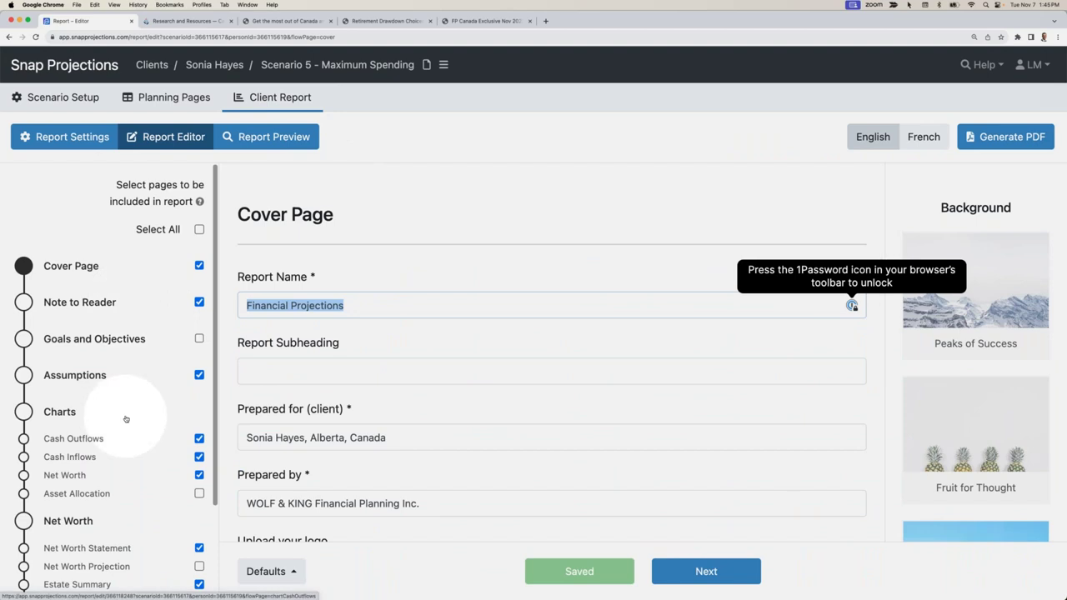
Preview the client report through its Note to Reader and Assumptions pages, then return to Planning Pages
scroll(125, 420, down, 3)
click(271, 144)
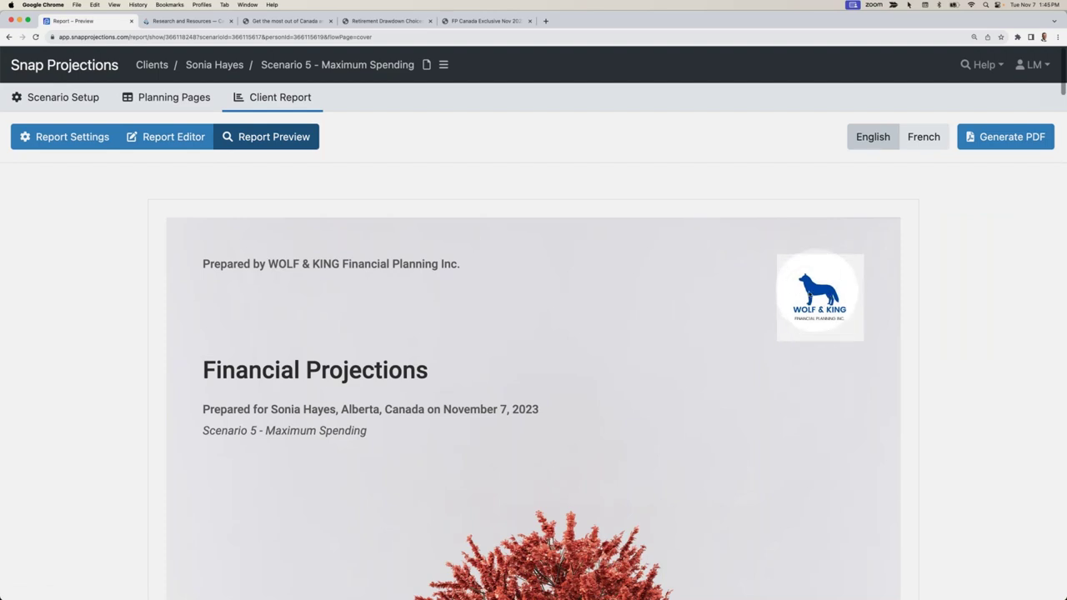
scroll(591, 403, down, 3)
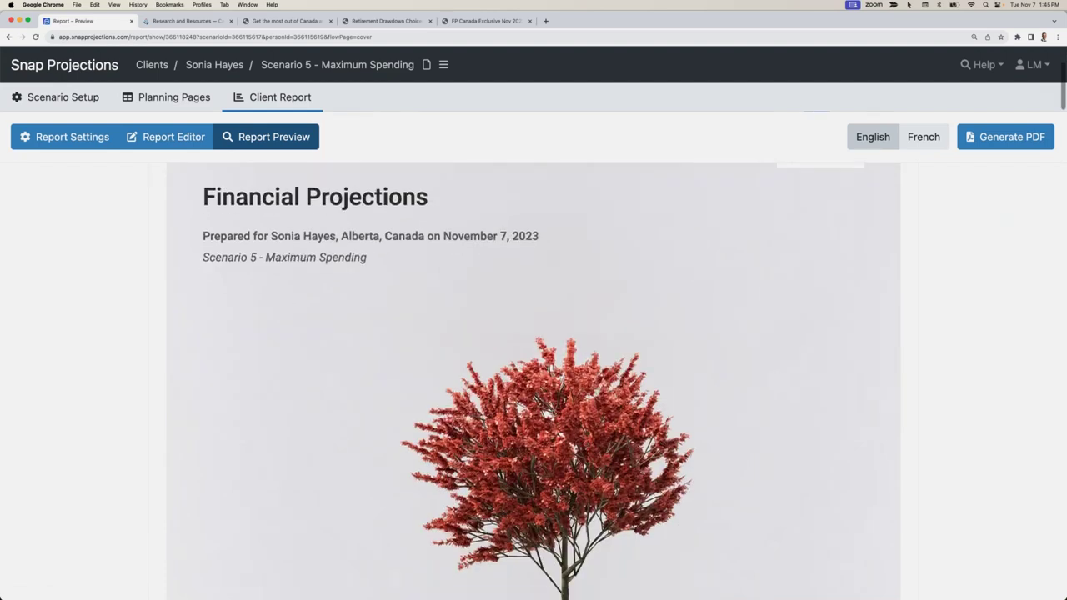
scroll(555, 415, down, 5)
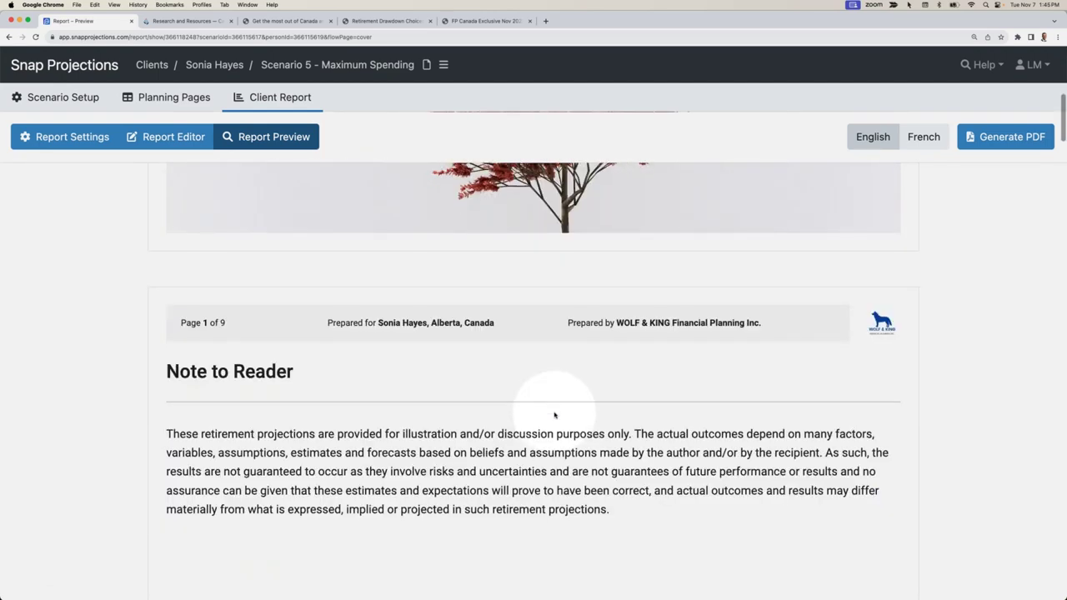
scroll(554, 414, down, 10)
scroll(554, 414, down, 5)
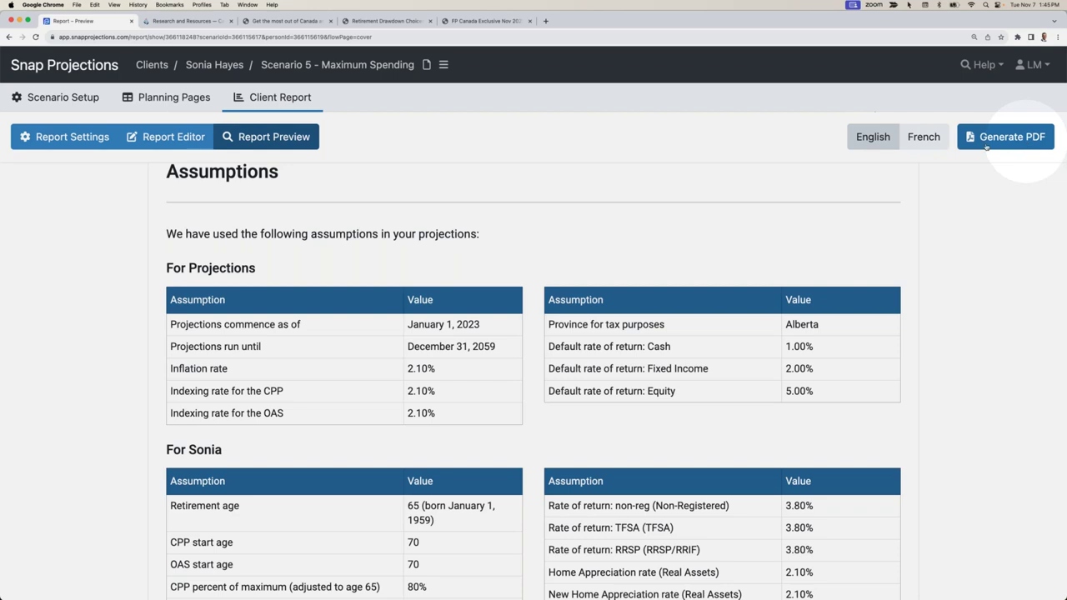
click(173, 98)
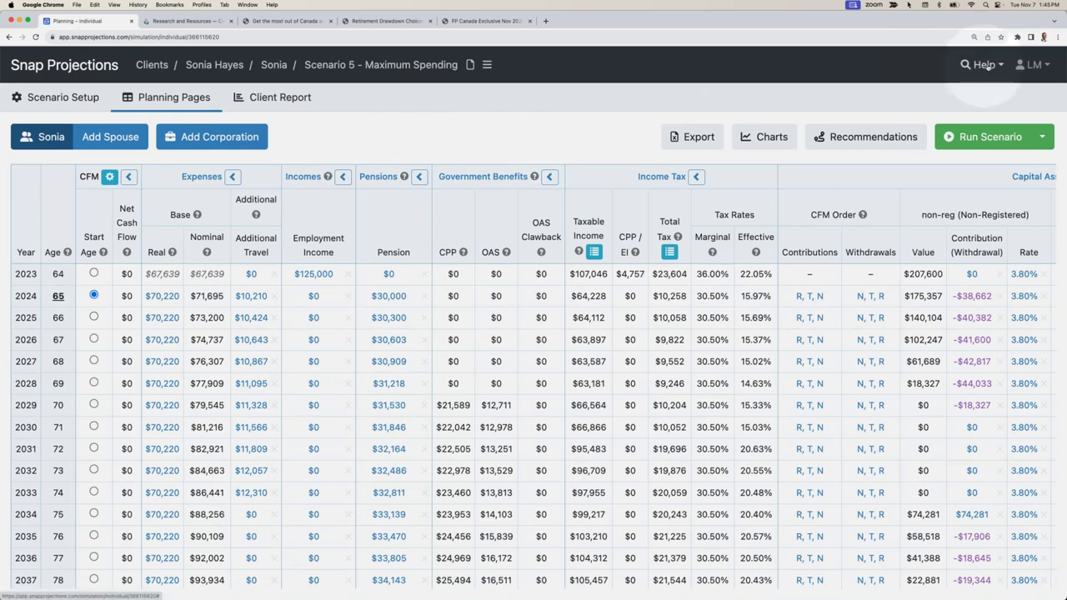
Open the Help Center in a new tab and browse the Webinars recordings
click(985, 66)
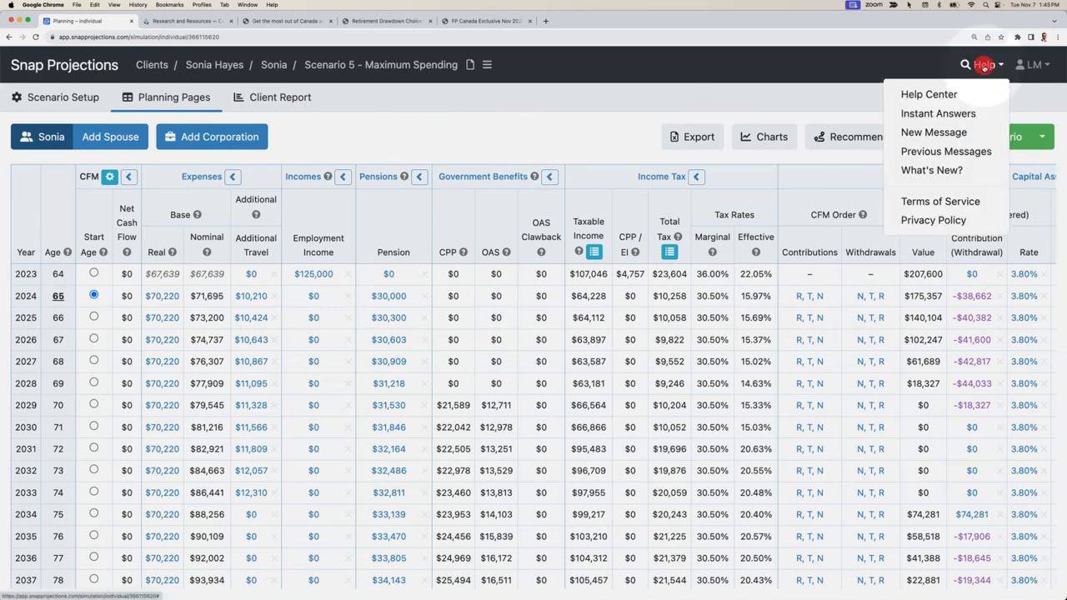
click(917, 95)
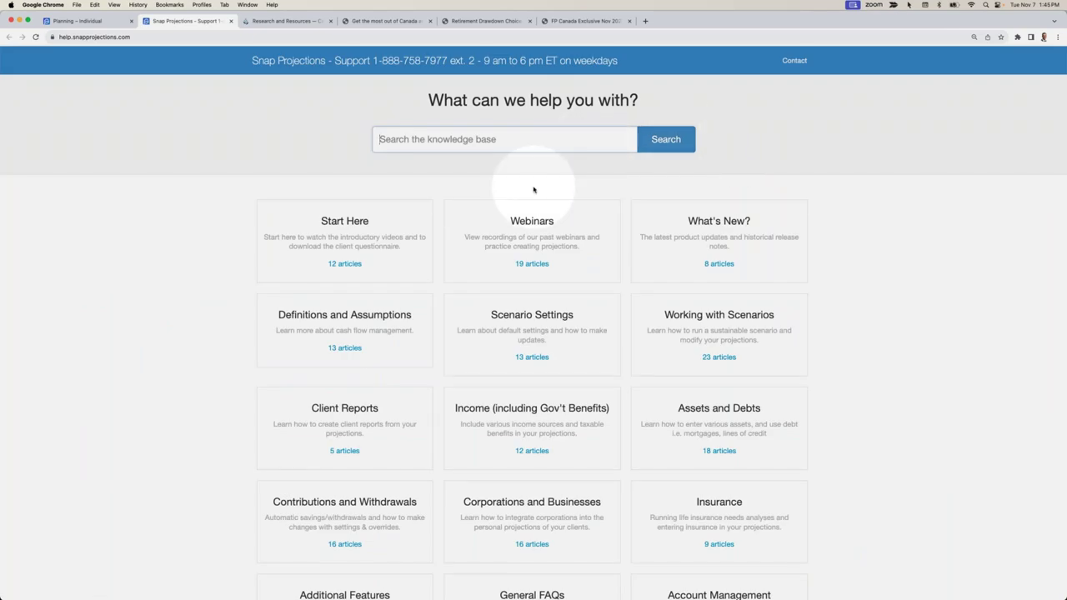
click(505, 247)
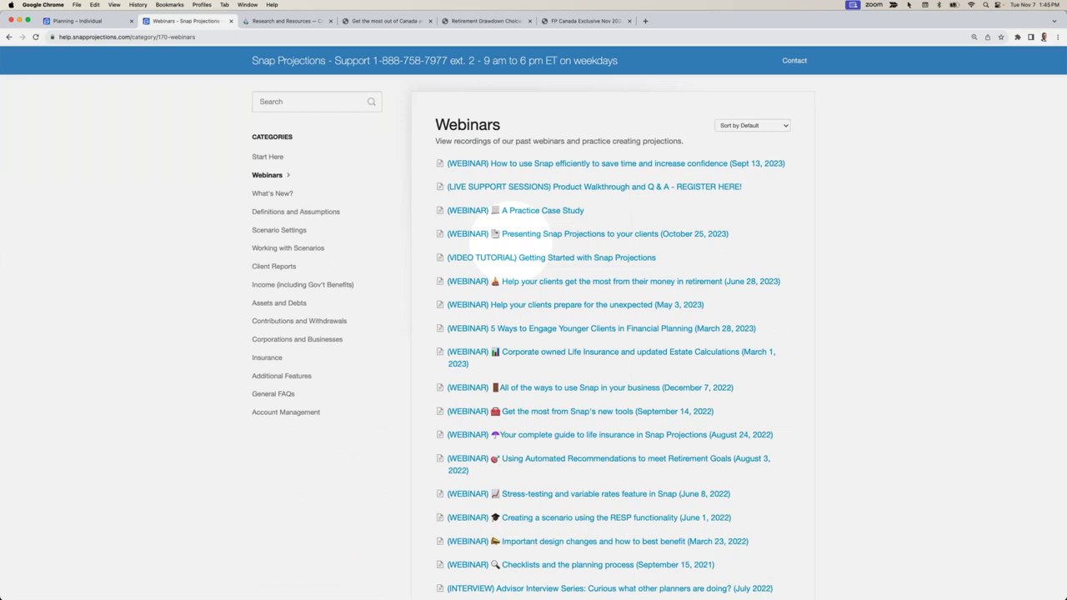
scroll(534, 279, down, 2)
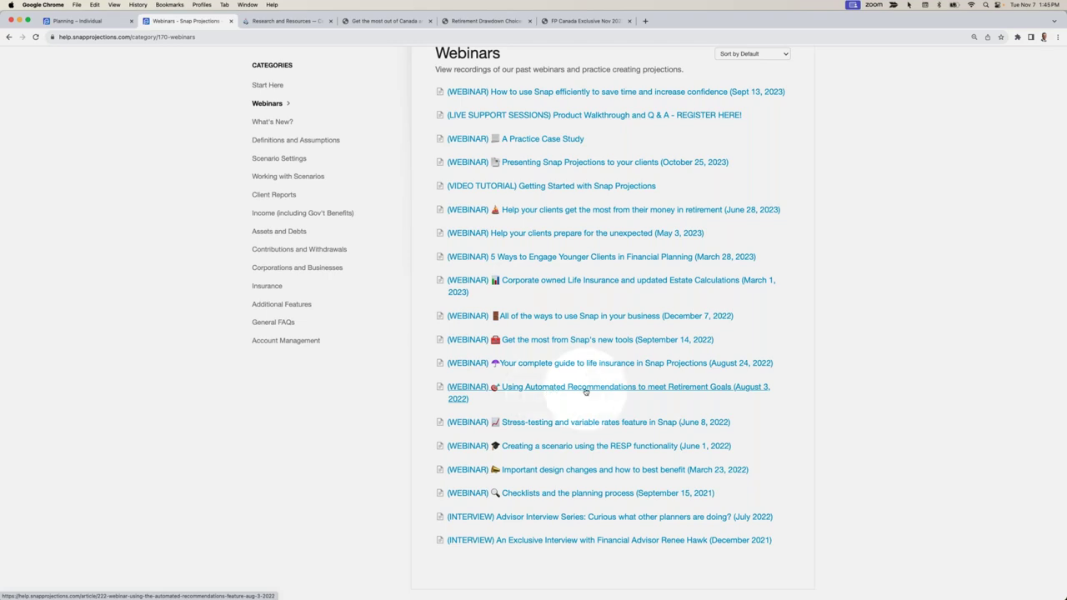
scroll(586, 391, up, 1)
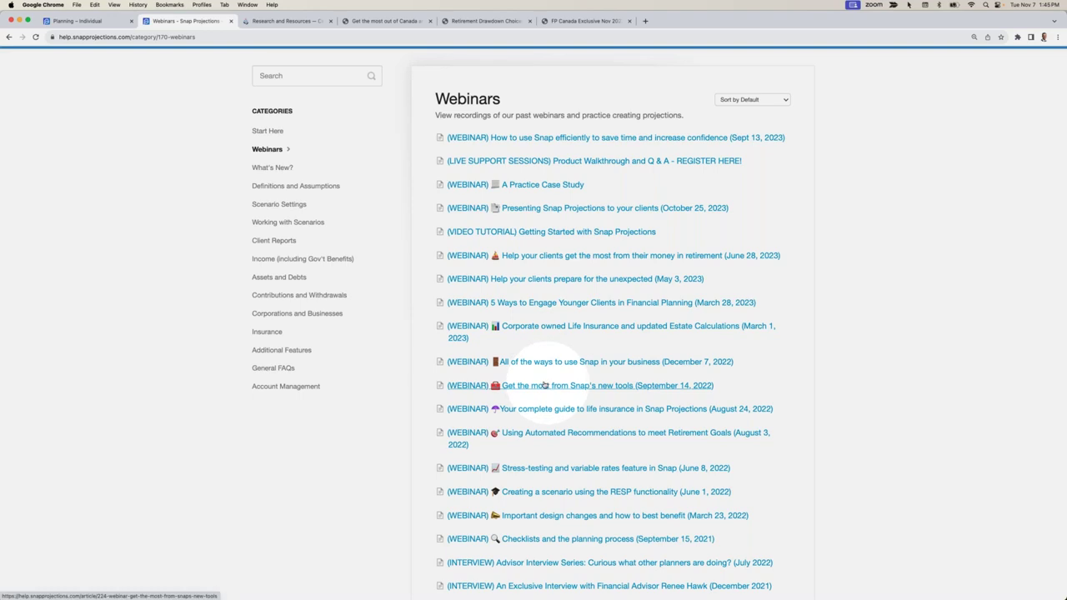
scroll(381, 129, up, 1)
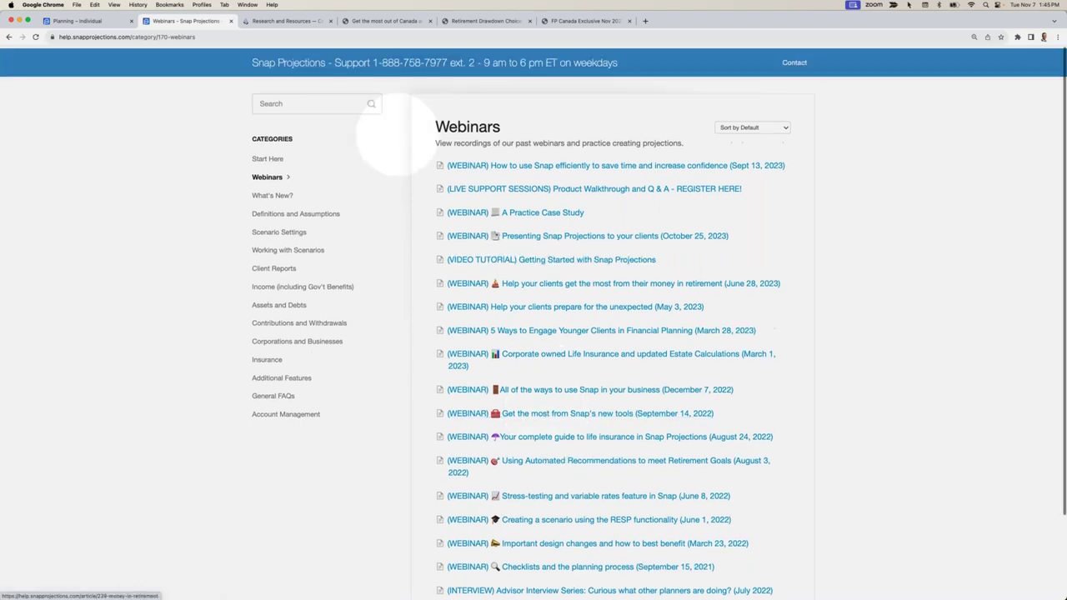
Search the help for 'inheritance', read the Lump Sum Income article, then return to the planning table
click(292, 102)
text(inheritance)
key(Return)
click(487, 167)
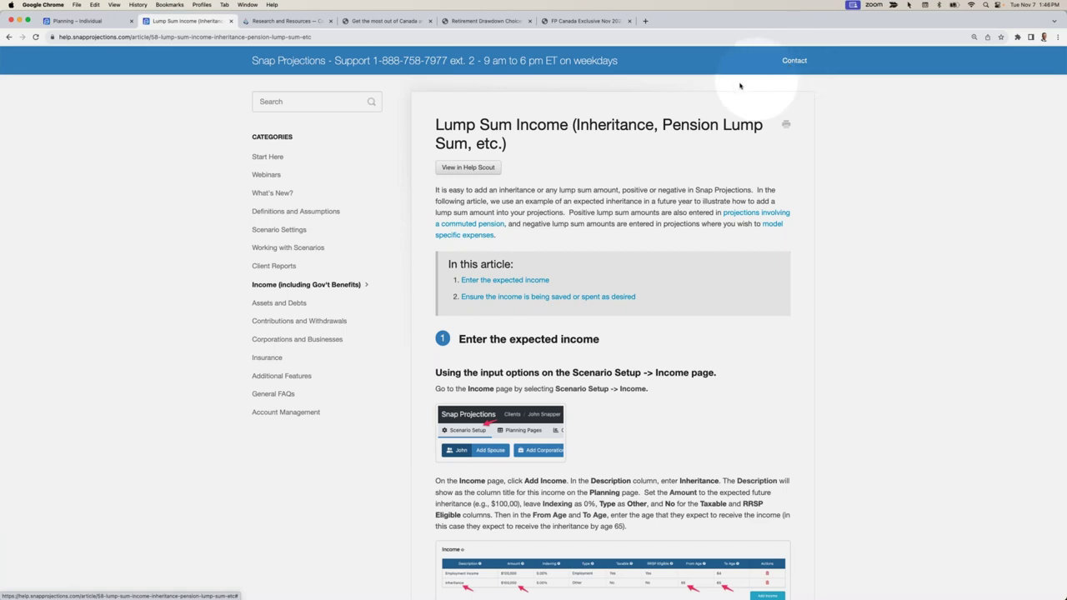
click(84, 21)
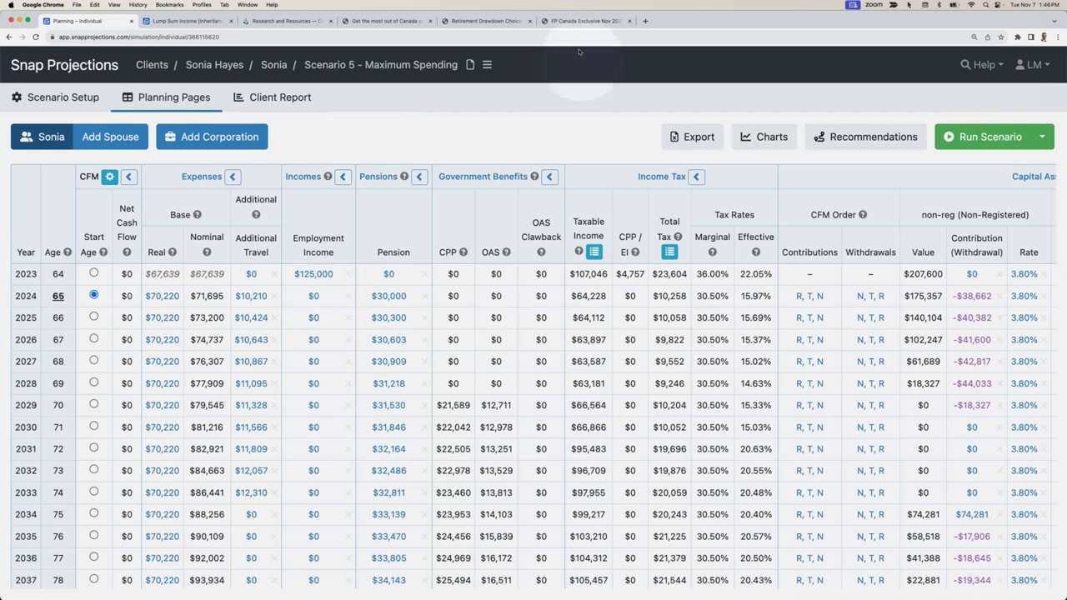
Present the FP Canada Exclusive webinar PDF full-screen from its "What we accomplished" slide
click(583, 21)
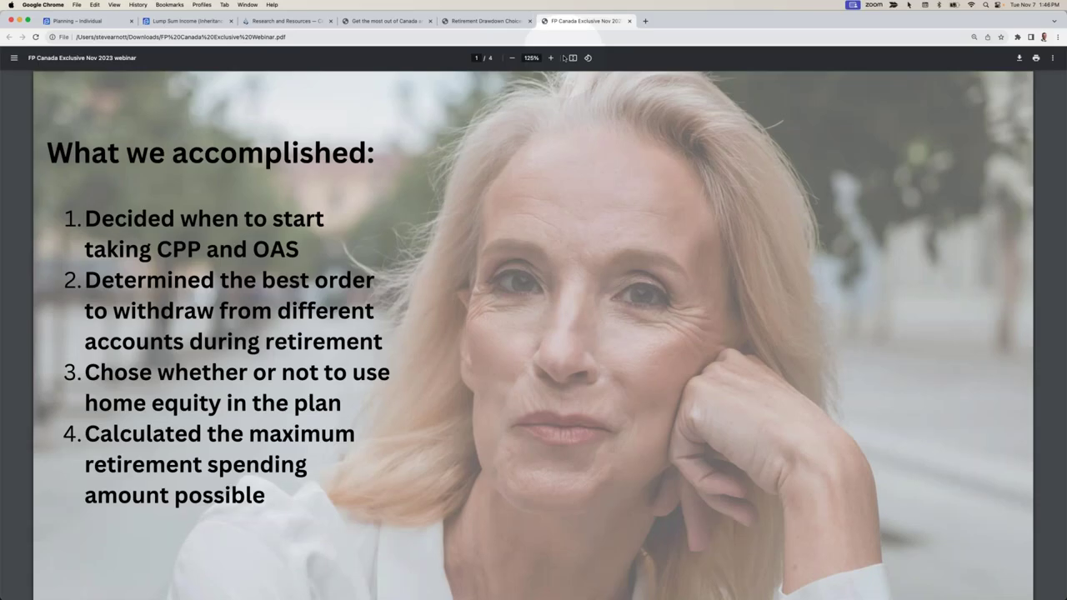
click(1053, 58)
click(1019, 114)
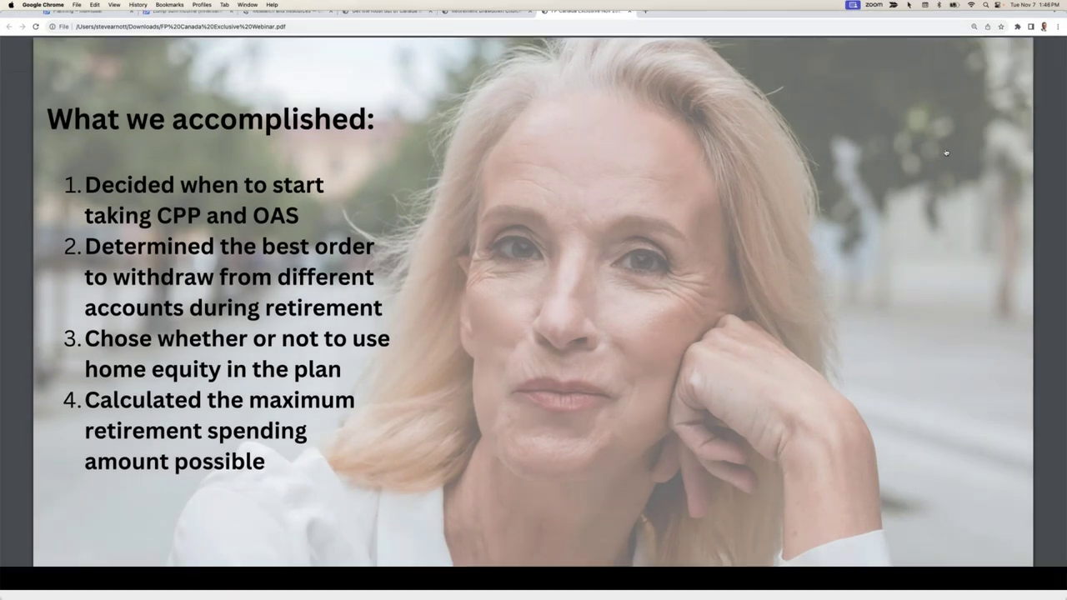
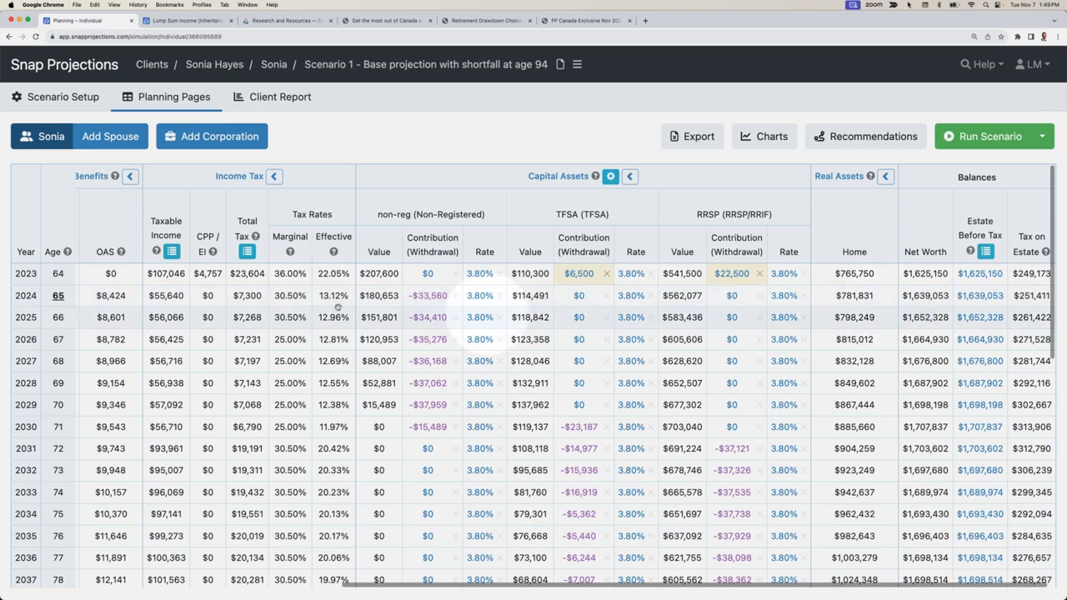
Scroll the Planning Pages table left to show the Incomes, Pensions and Government Benefits columns
scroll(338, 307, left, 5)
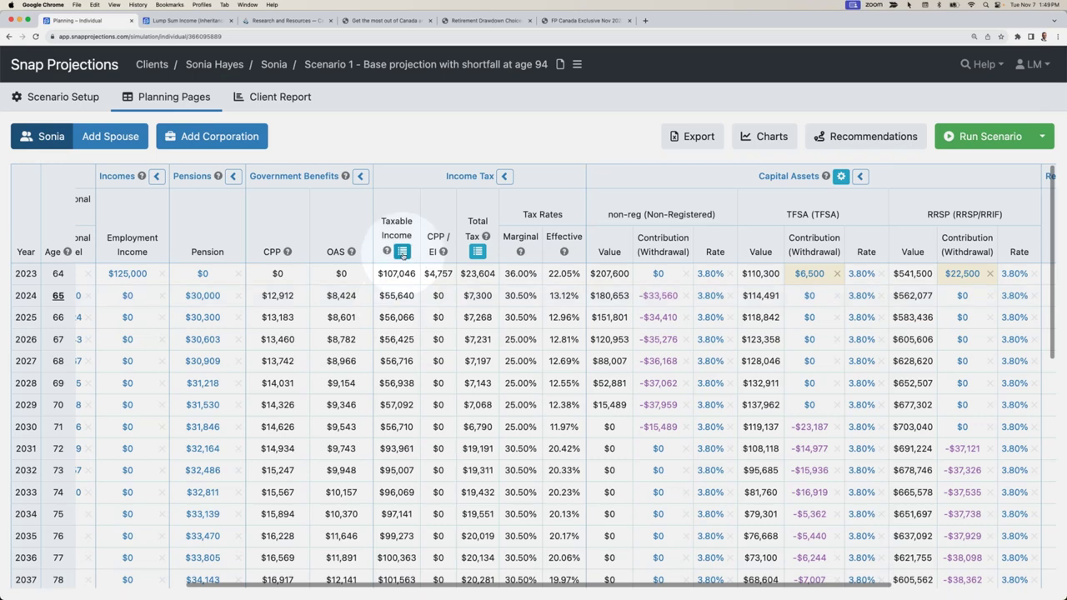
Review the Taxable Income breakdown, including 2023 investment income and the -$22,500 registered withdrawal, then close it
click(401, 252)
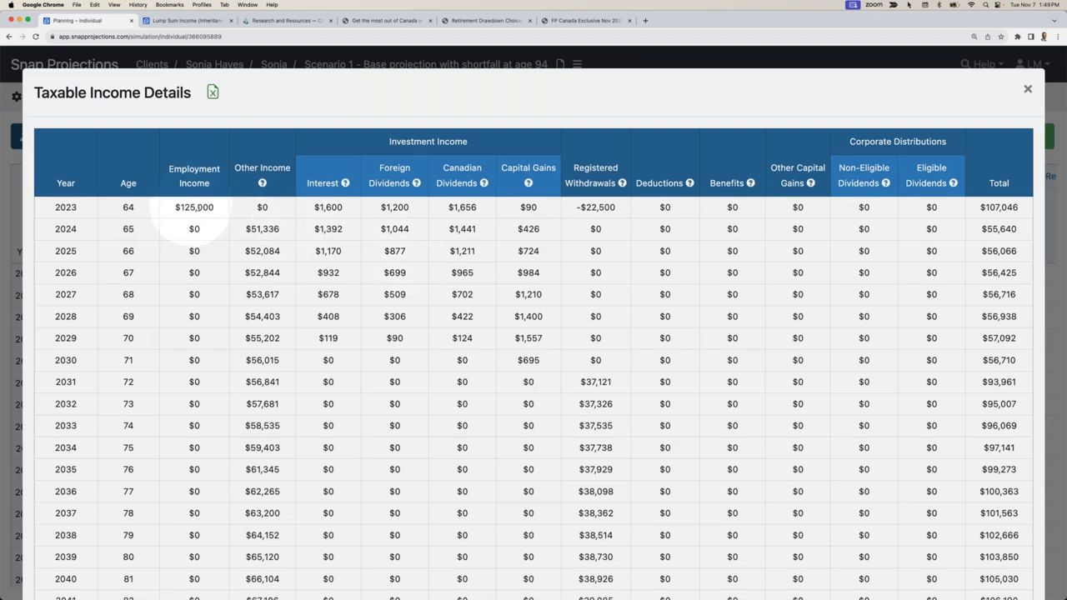
drag(310, 206, 544, 212)
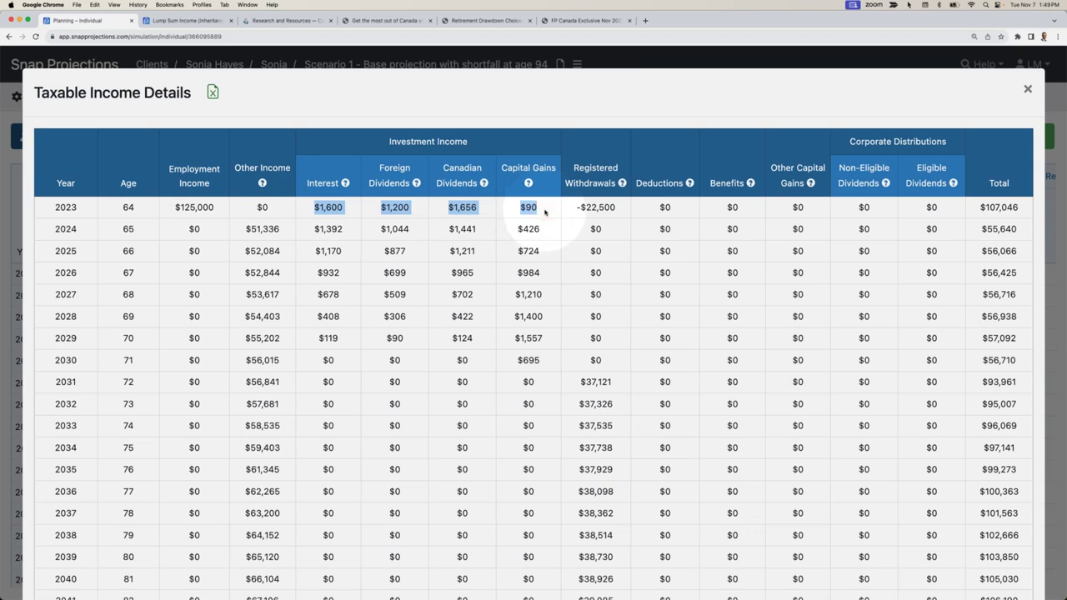
drag(618, 207, 575, 208)
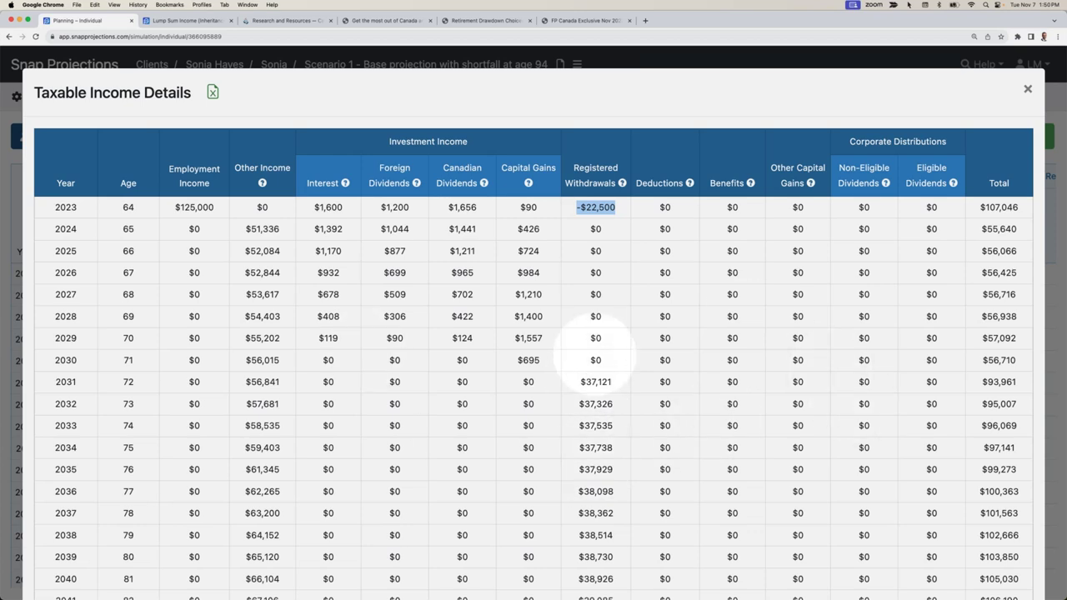
click(589, 352)
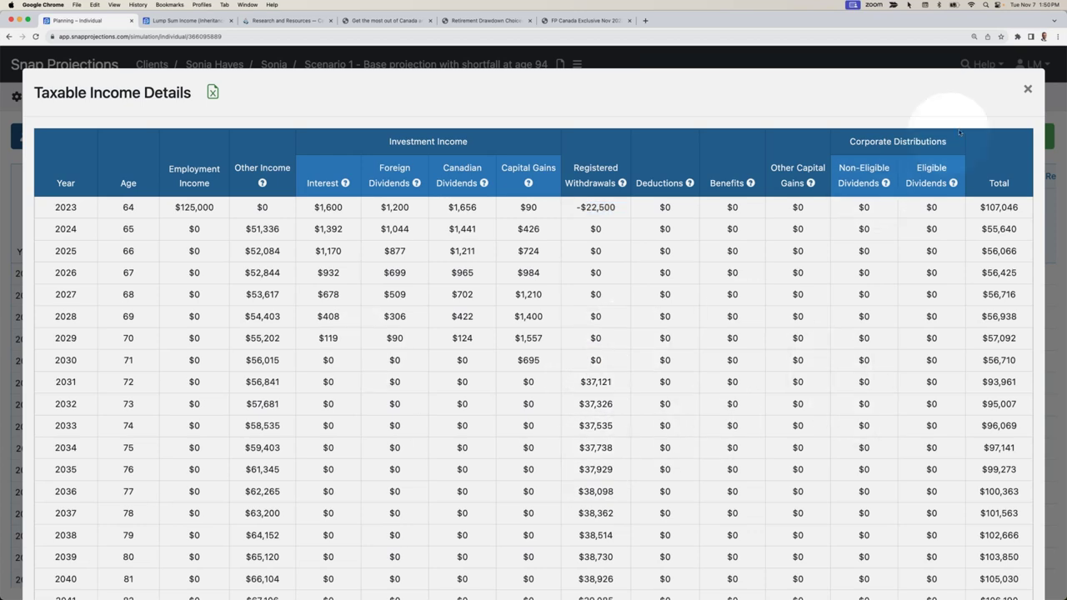
click(1029, 89)
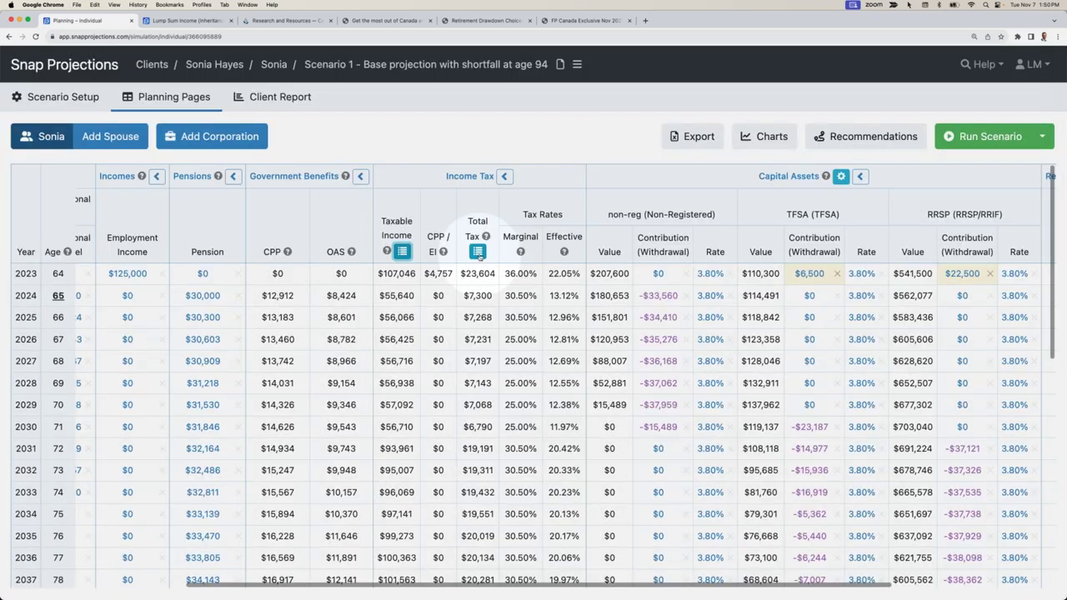
Review and close the Total Tax breakdown, then bring up the Scenario Setup section list
click(478, 253)
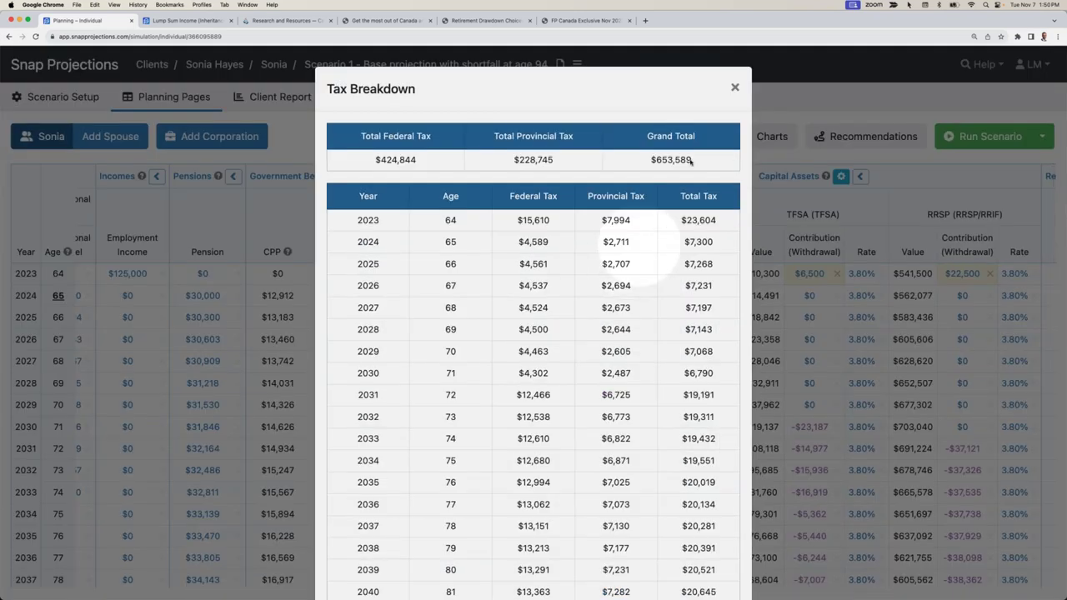
click(735, 87)
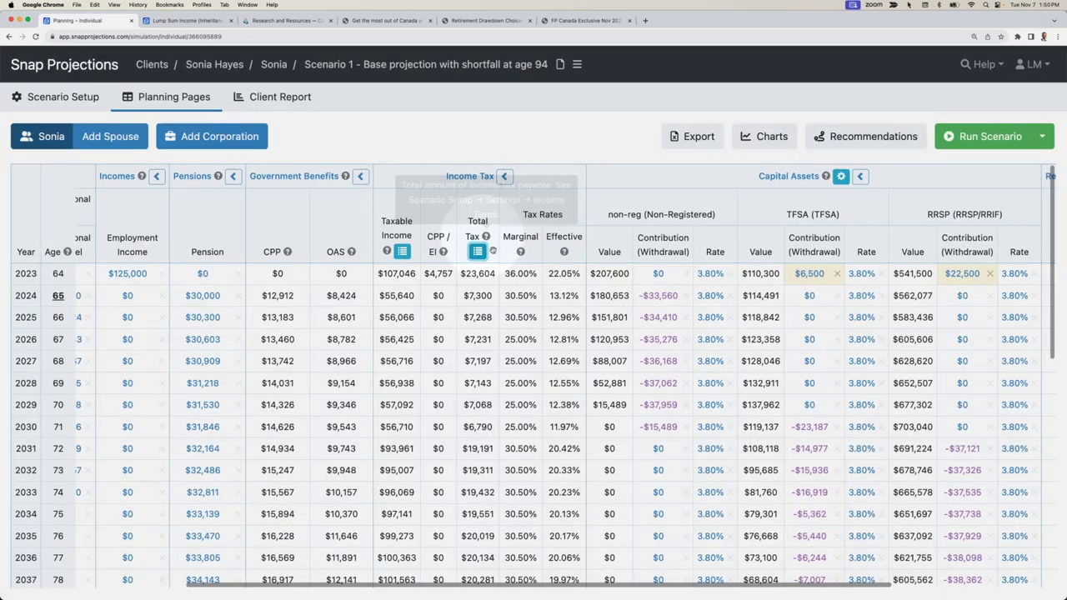
click(63, 97)
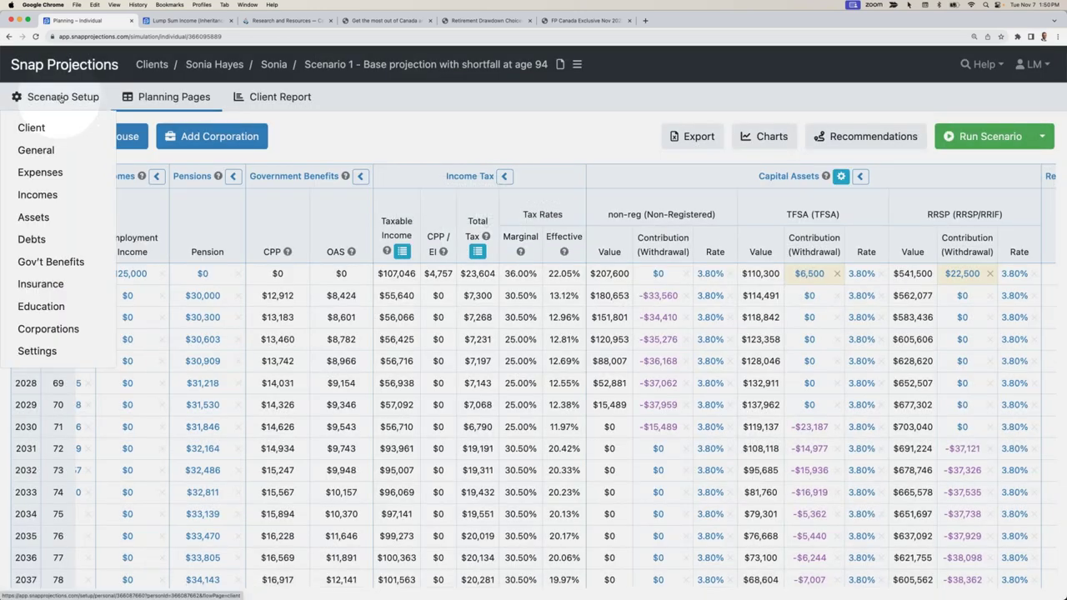
Dismiss the Scenario Setup menu unchanged and scroll right to the Real Assets and Balances columns
mouse_move(41, 351)
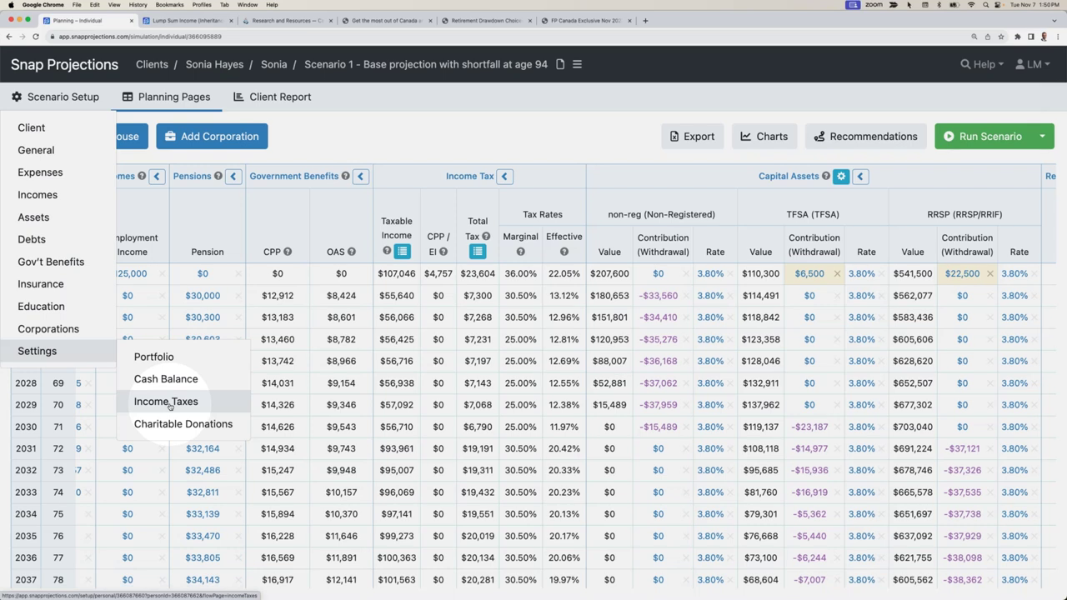
click(293, 404)
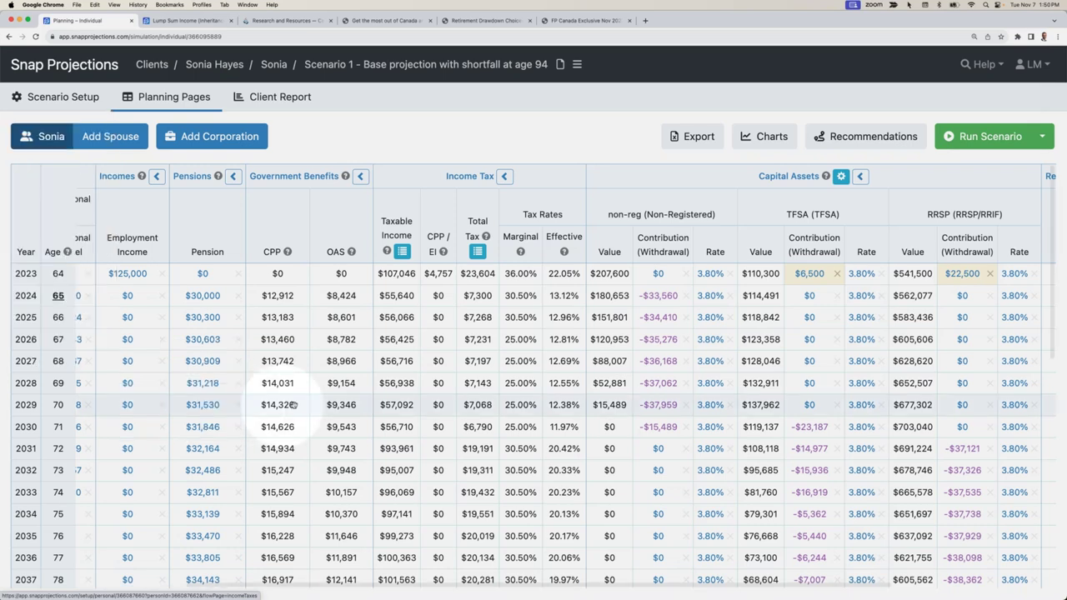
scroll(294, 404, right, 5)
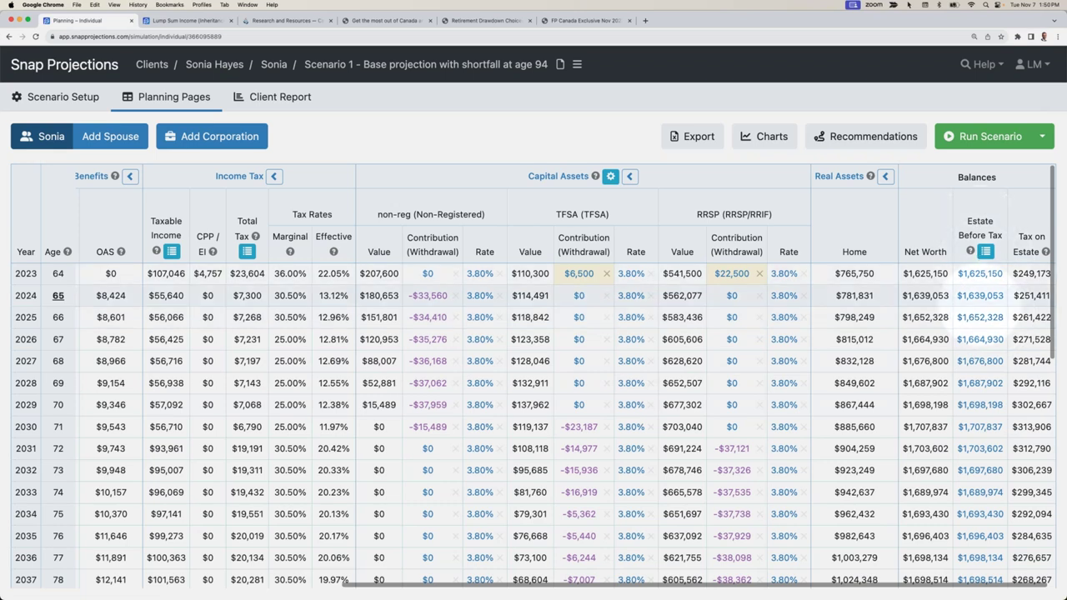
click(981, 406)
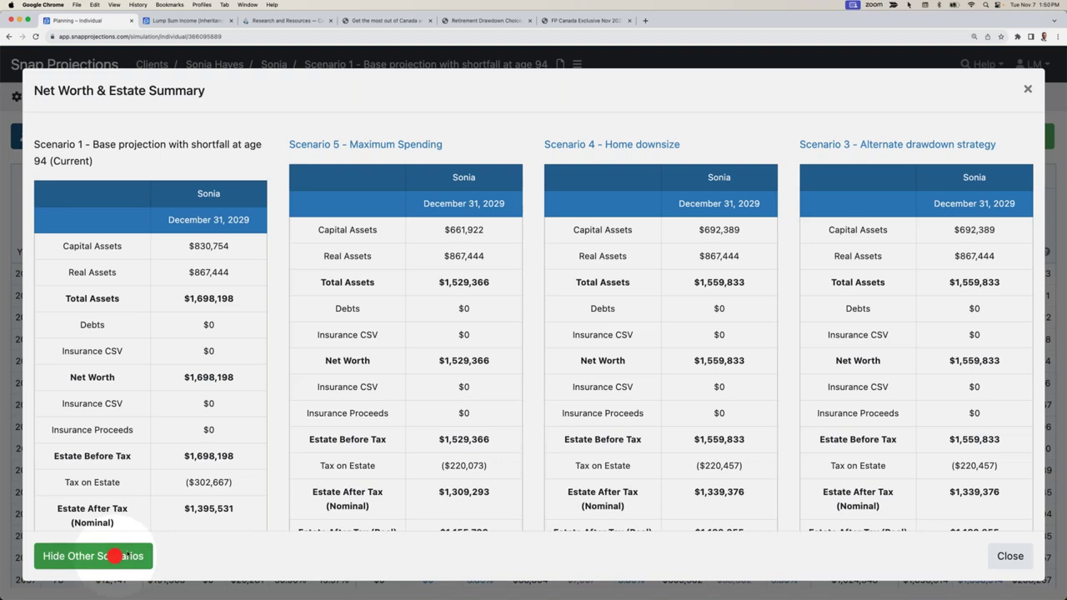
click(116, 529)
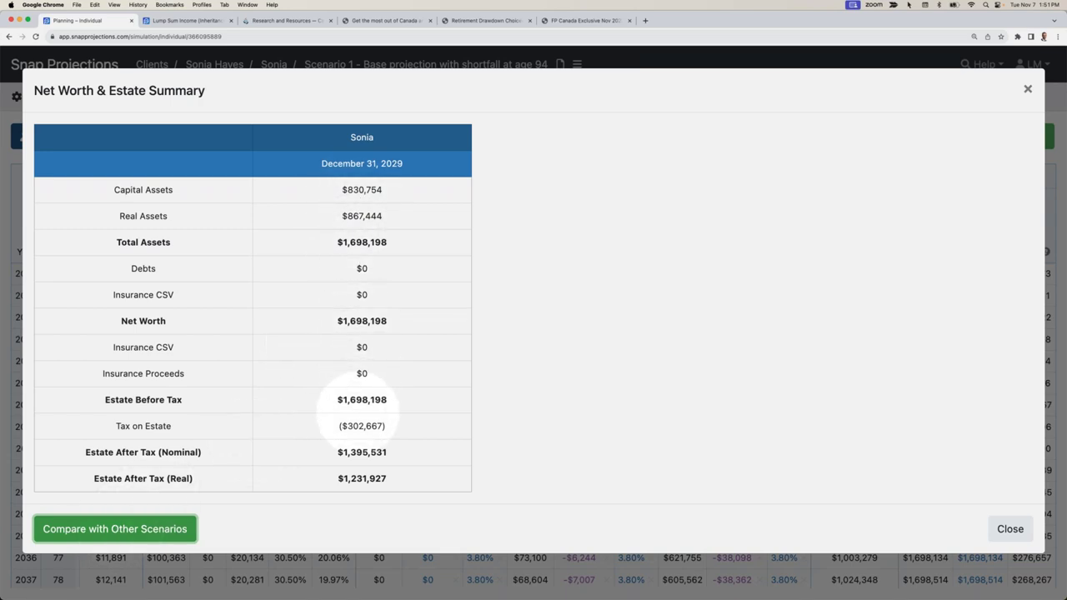
drag(387, 430, 329, 428)
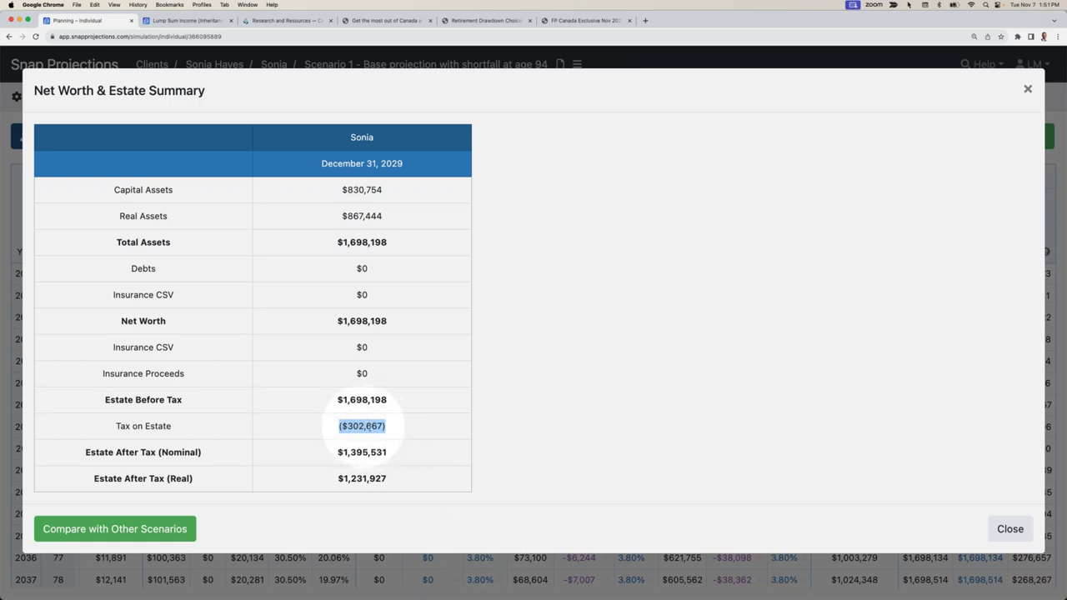
click(503, 580)
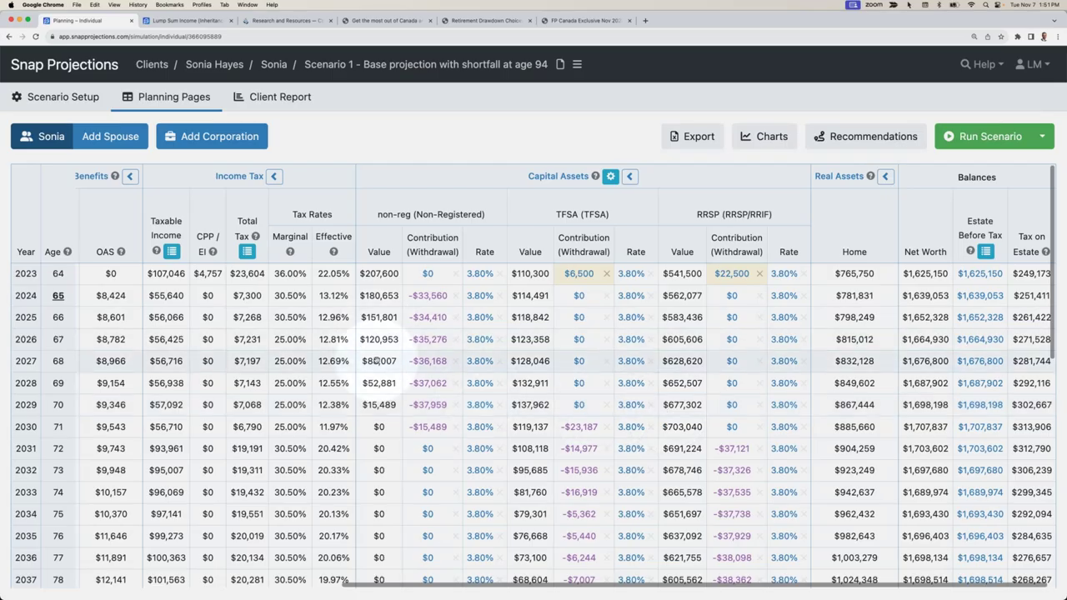
Scroll the planning table to the government benefits columns and bring up the Scenario Setup section list
mouse_move(376, 361)
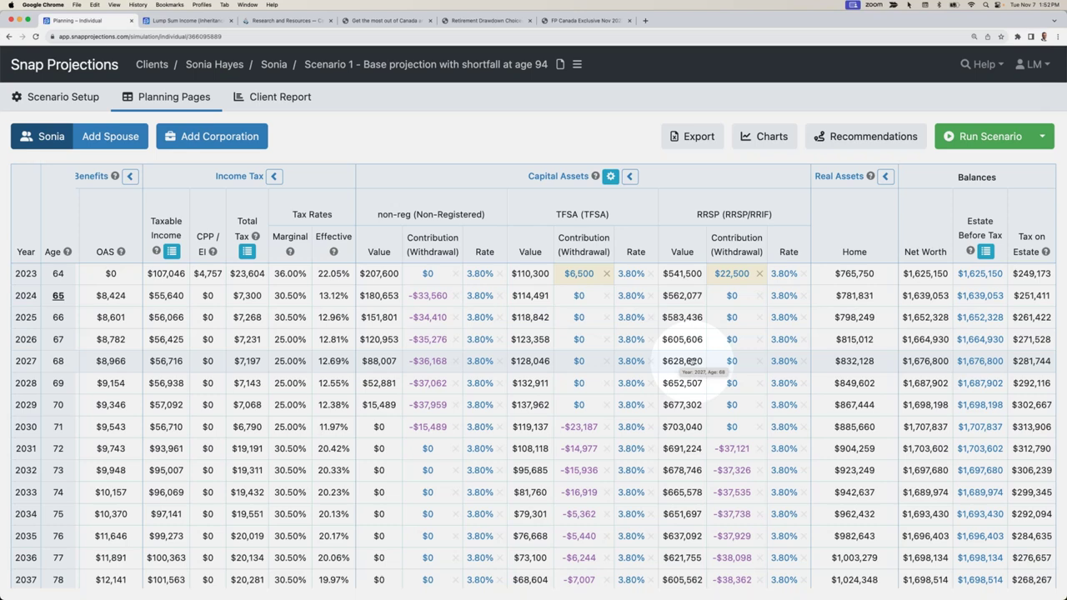
scroll(692, 361, left, 10)
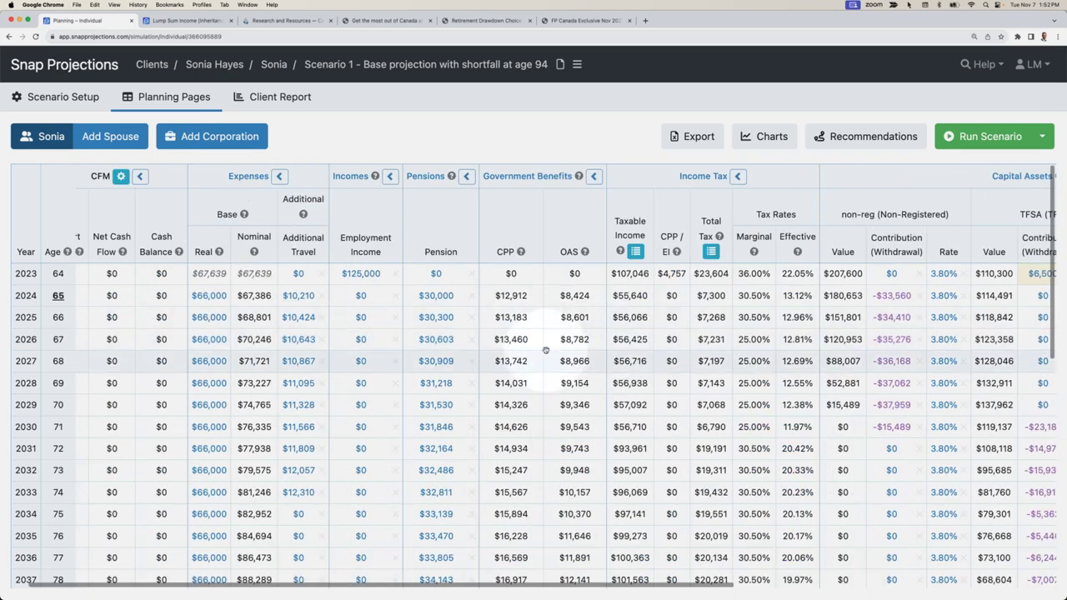
click(74, 104)
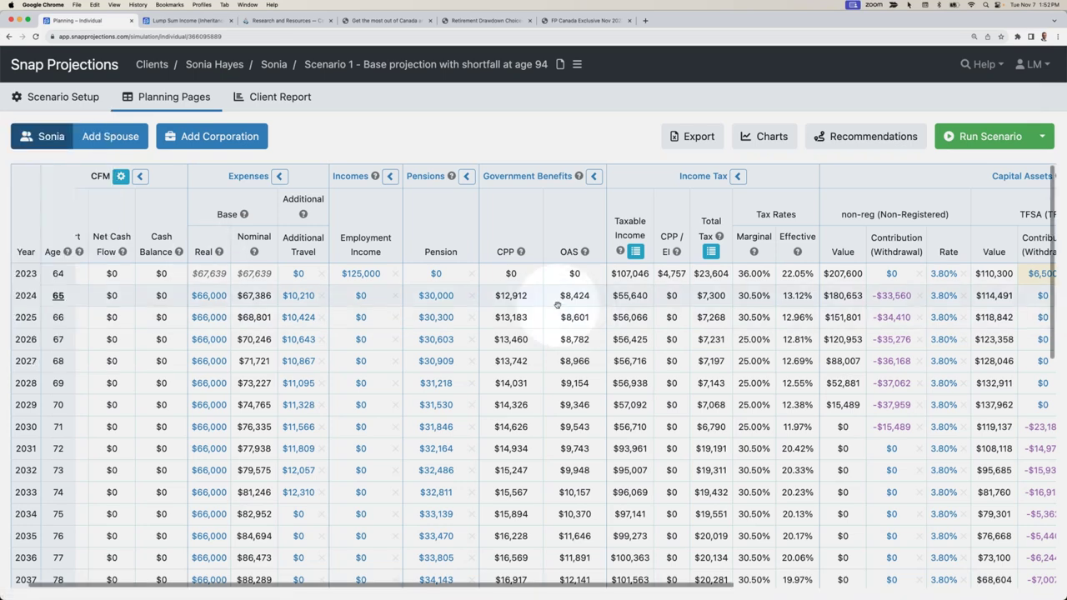
scroll(558, 307, right, 1)
scroll(558, 305, right, 3)
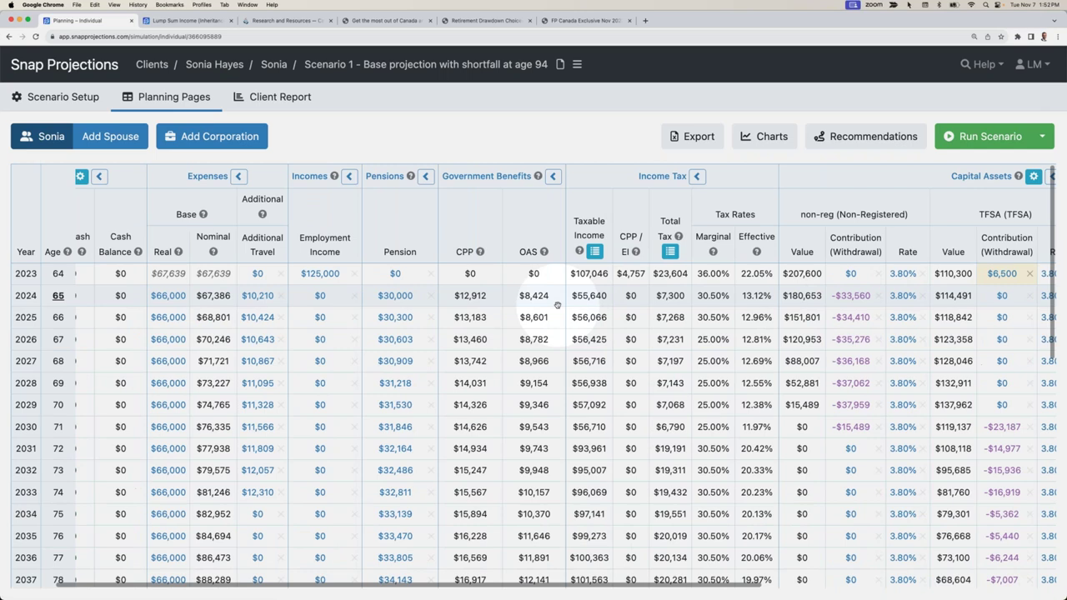
scroll(558, 305, right, 2)
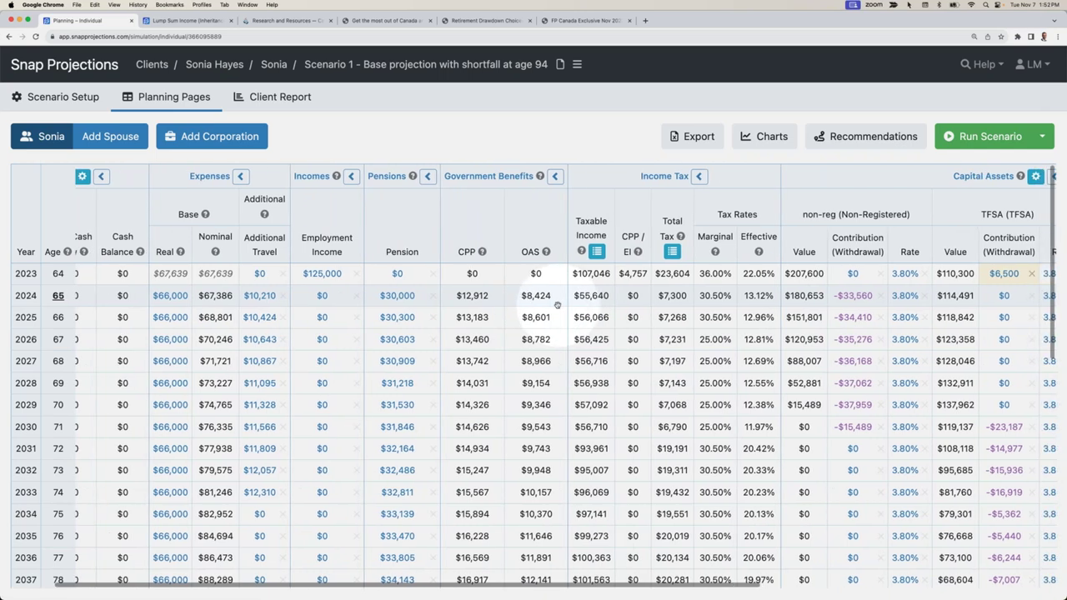
scroll(557, 305, left, 2)
scroll(557, 305, left, 2)
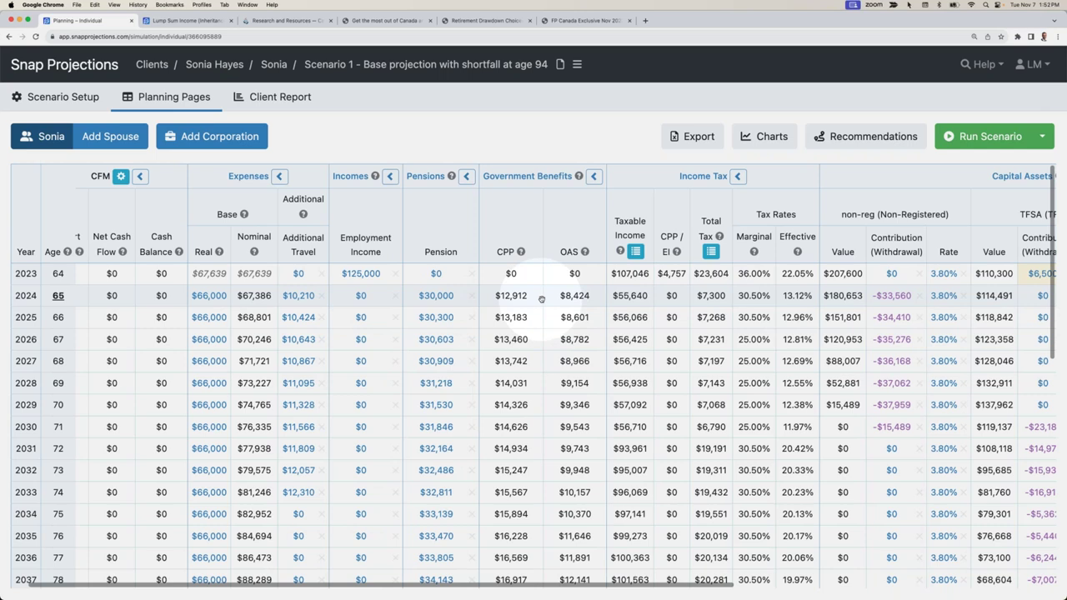
click(63, 96)
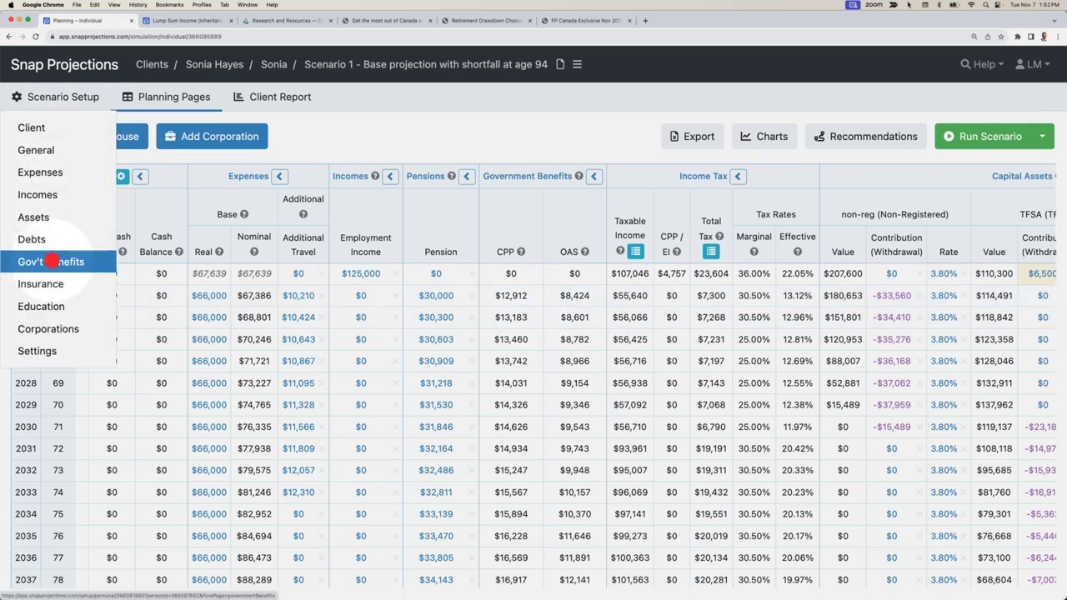
On the Gov't Benefits page, set CPP Percent of Maximum to 55%
click(51, 261)
scroll(448, 335, down, 1)
click(608, 376)
text(55)
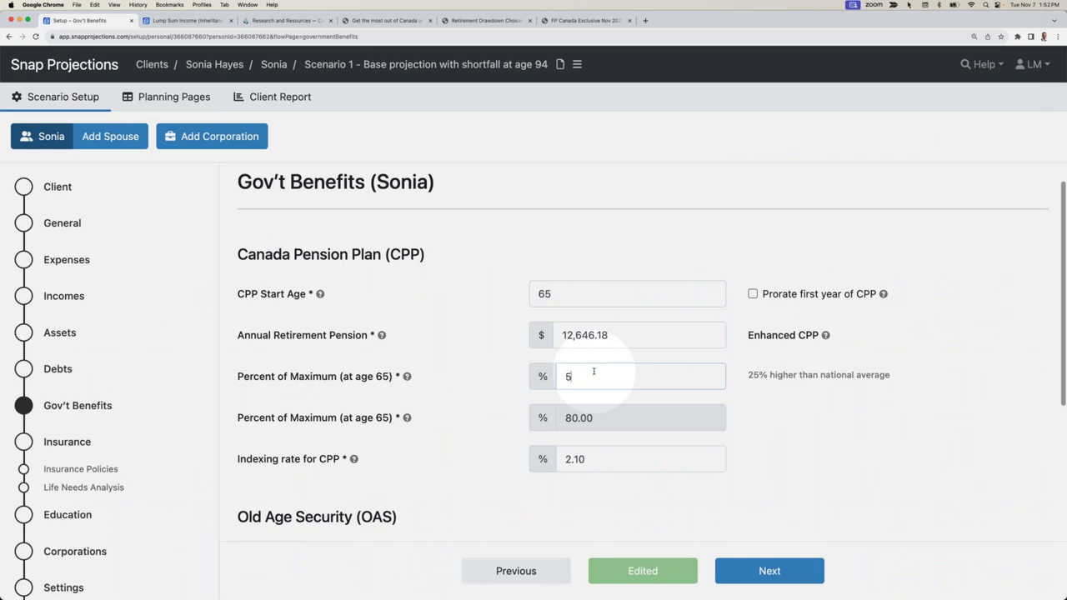
click(804, 441)
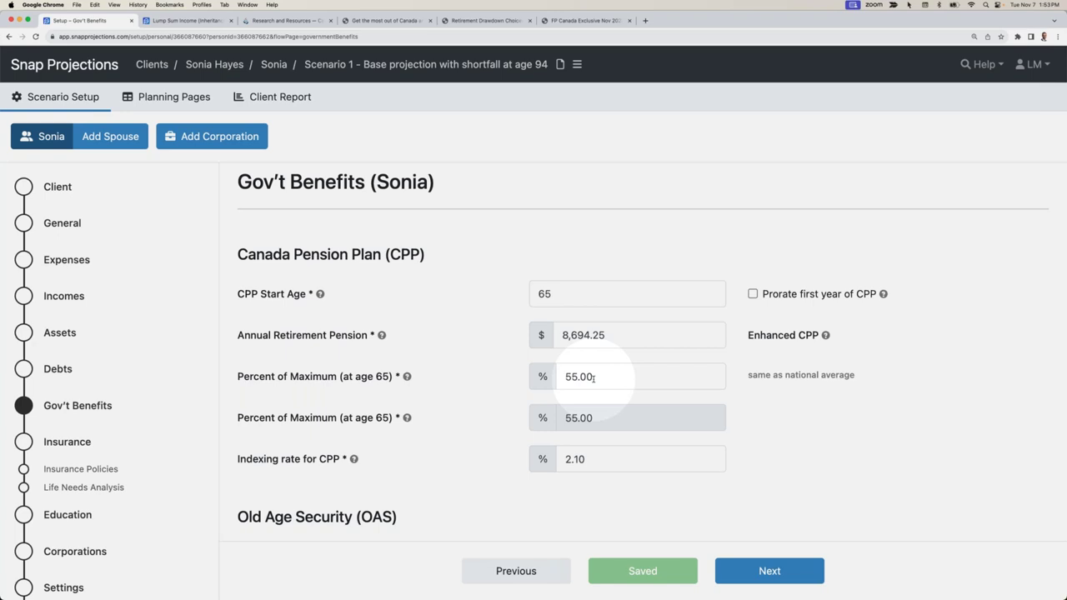
Enter 14,000 as the annual CPP retirement pension
double_click(605, 378)
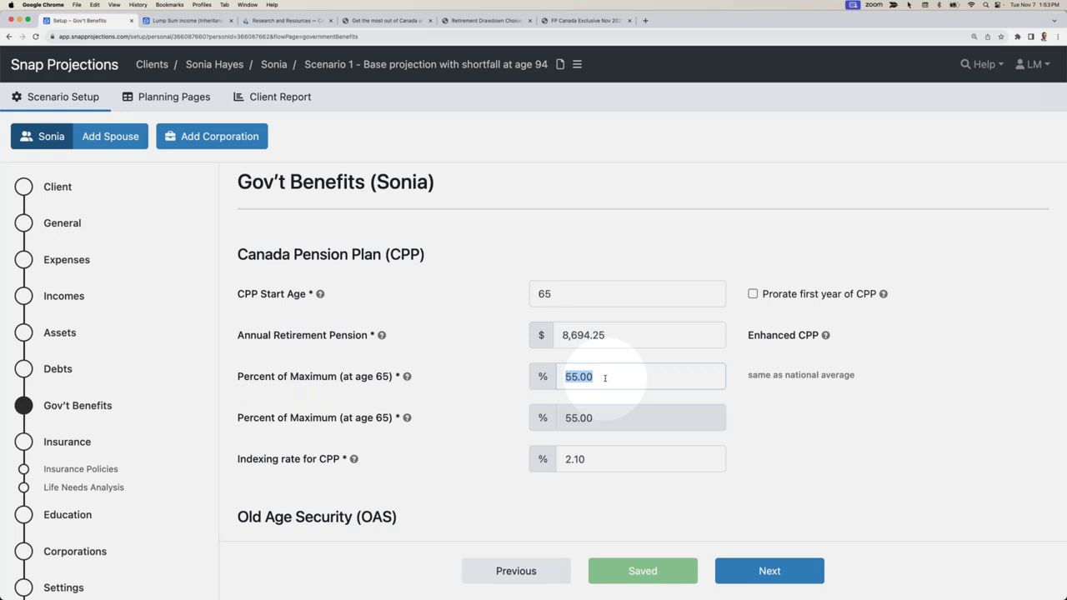
click(619, 335)
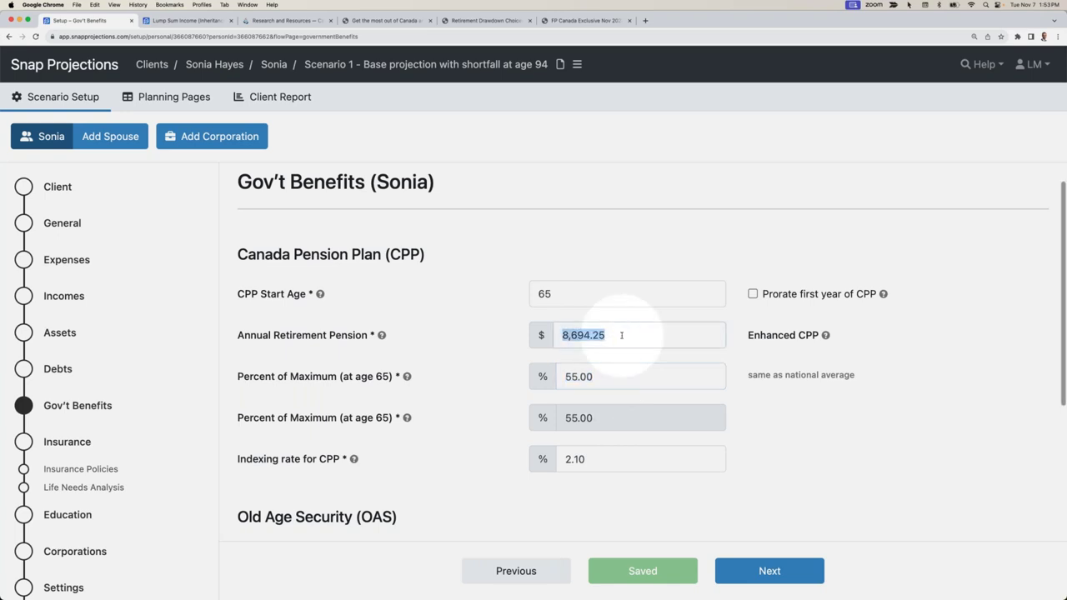
text(14000)
click(774, 438)
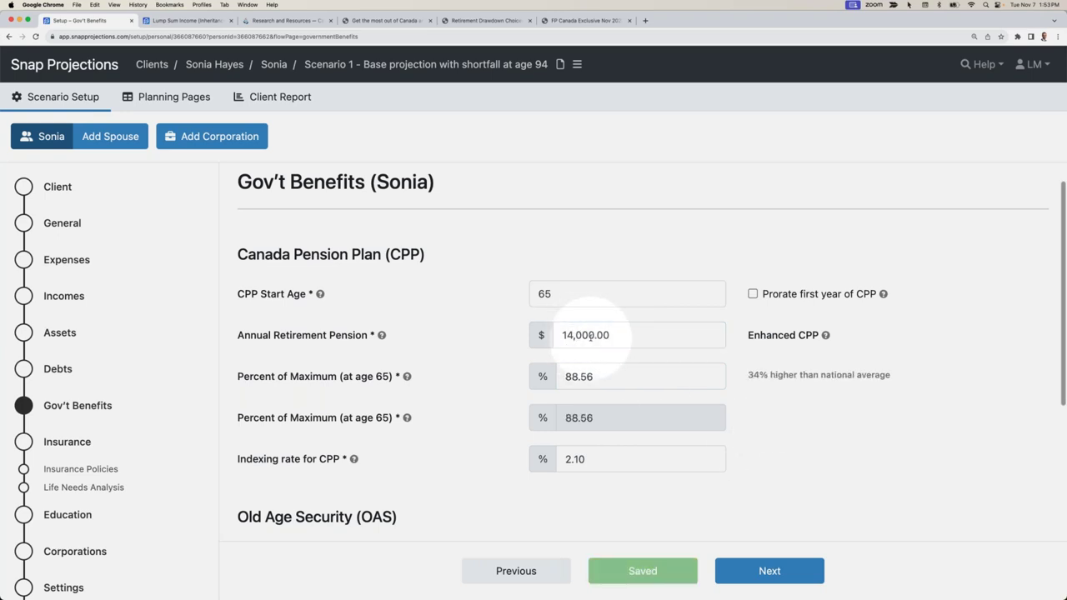
Set CPP Percent of Maximum to 90% and return to the Planning Pages table
click(595, 376)
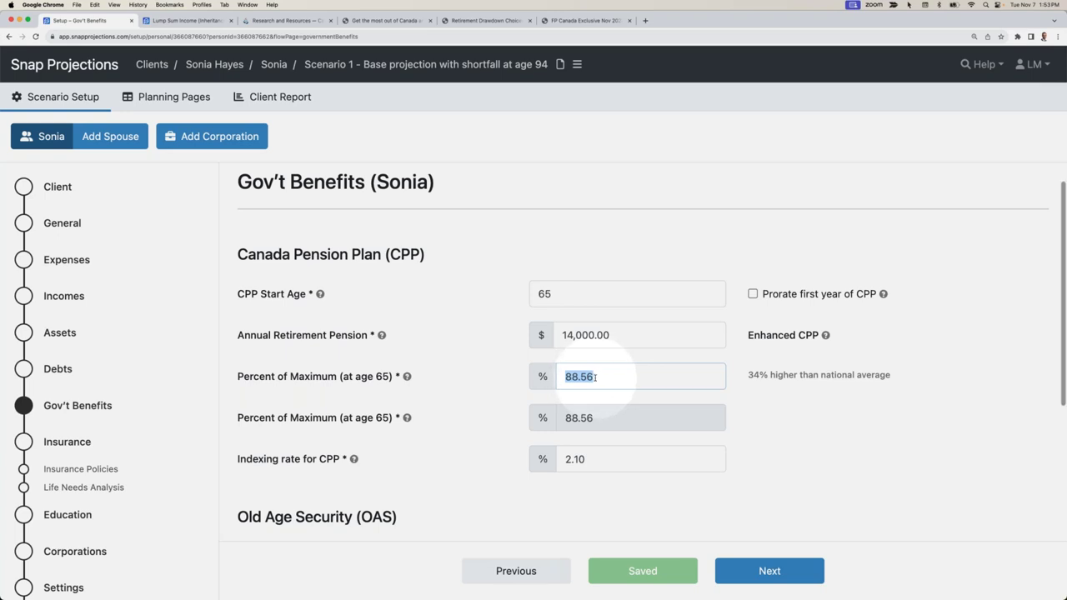
text(90)
click(593, 398)
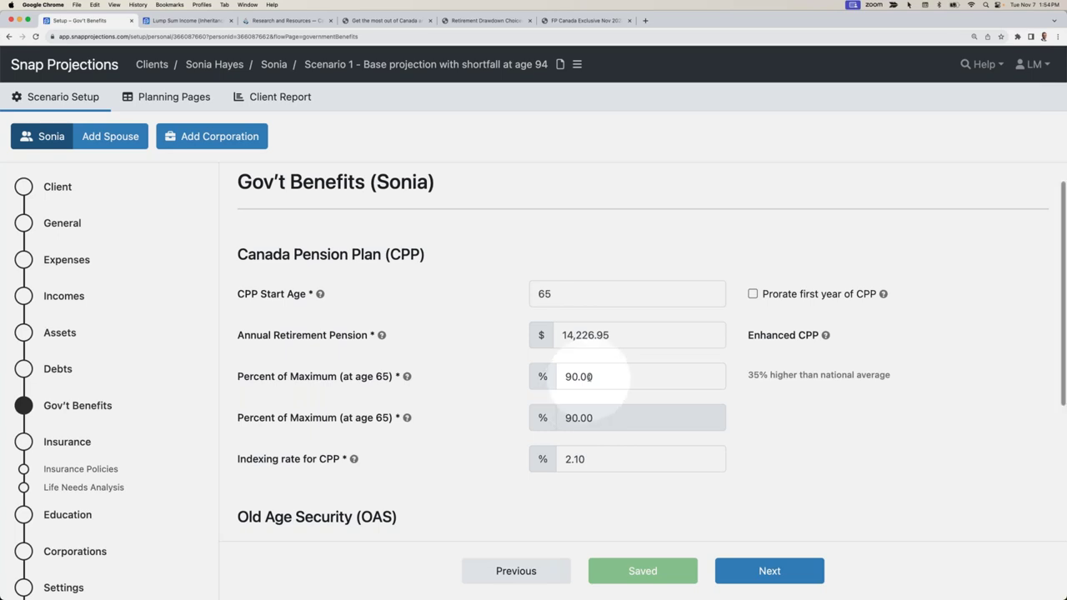
scroll(590, 377, down, 5)
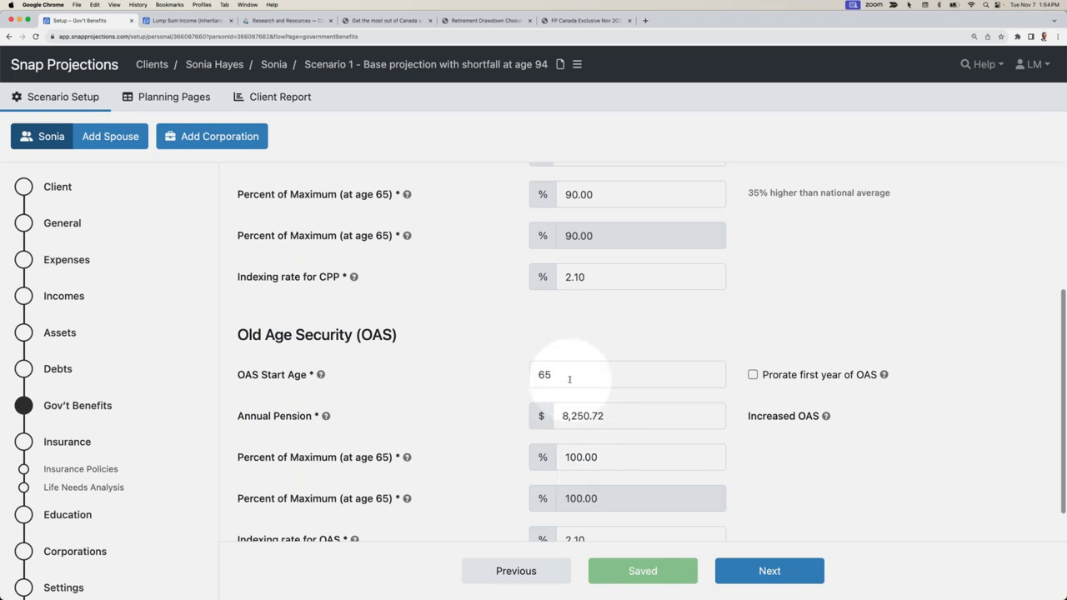
scroll(569, 380, up, 3)
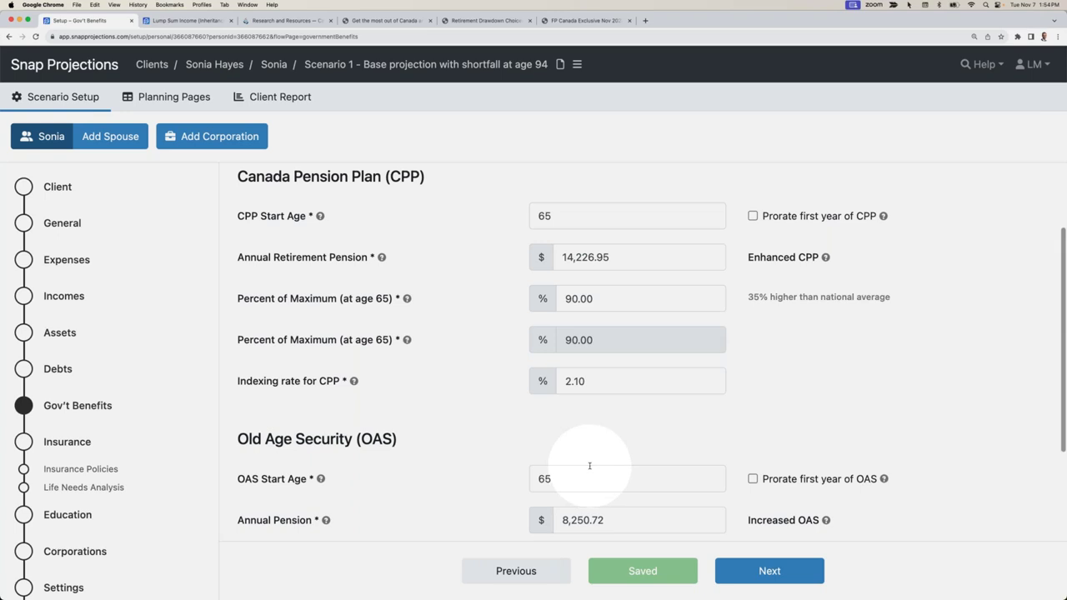
click(162, 98)
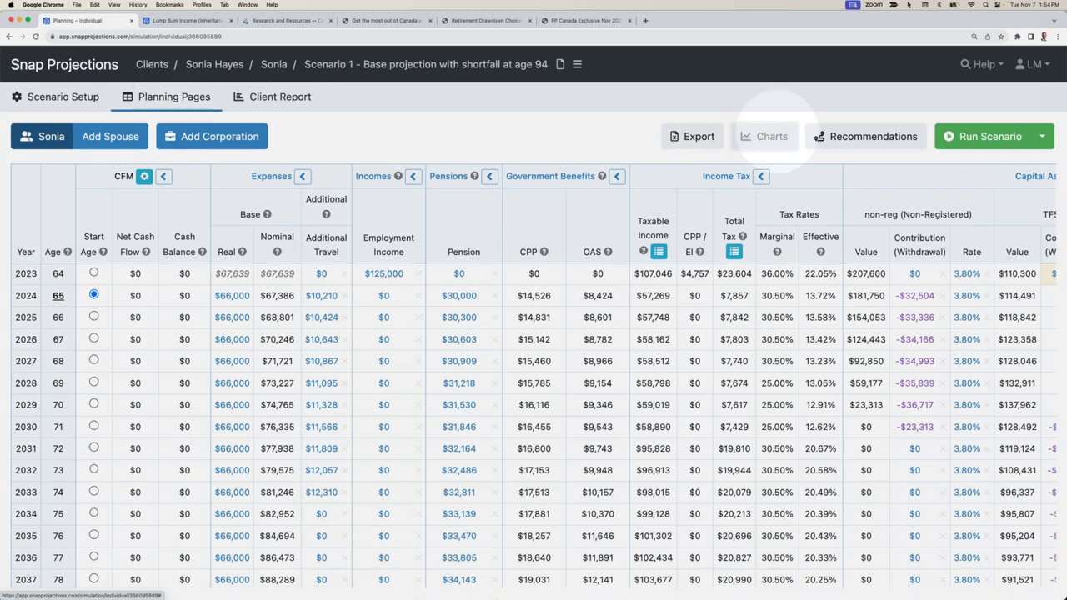
Open the Charts window plotting cash outflows by age 64 to 100 against total inflow
click(772, 136)
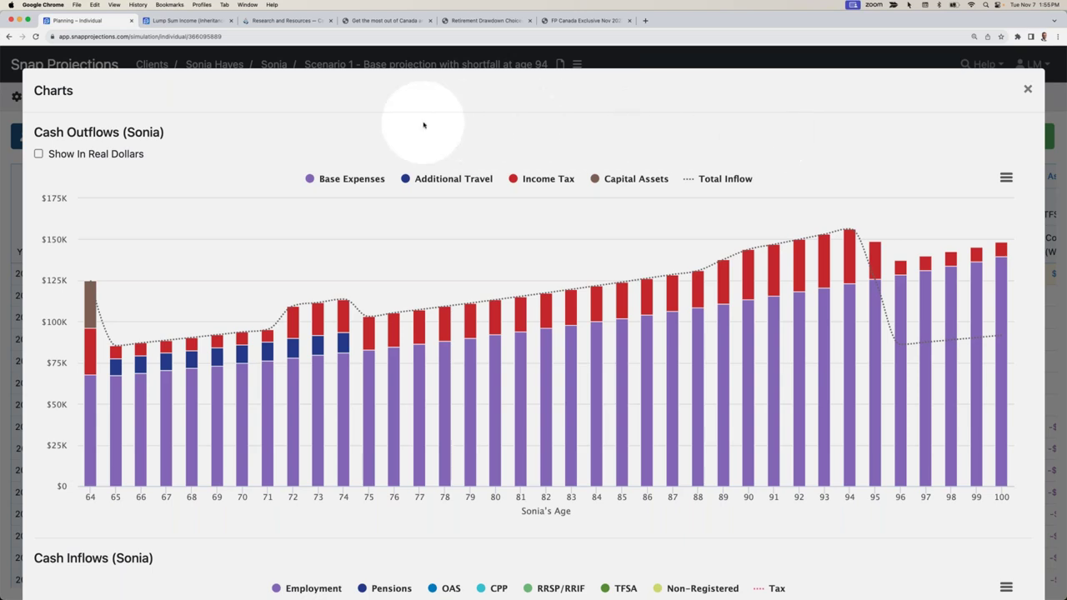
scroll(425, 125, down, 1)
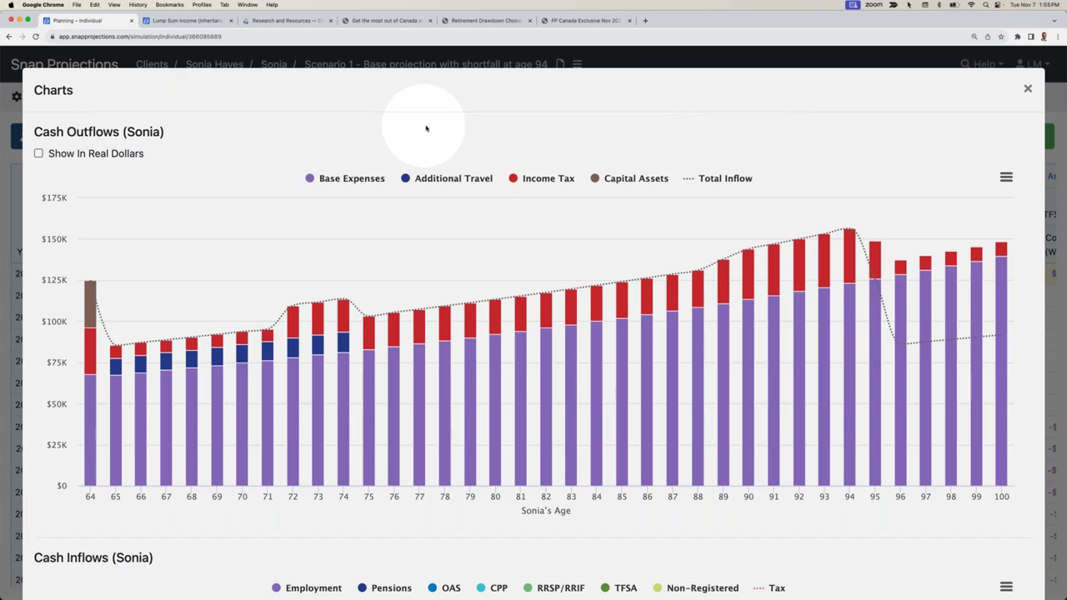